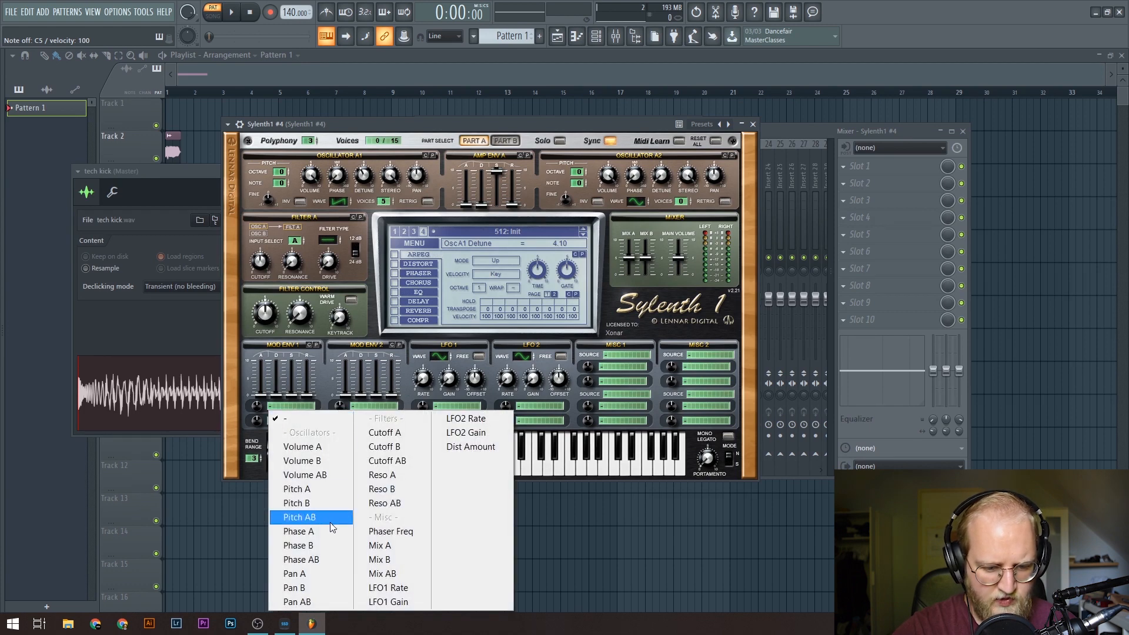
Step: Route Mod Env 1 to Pitch AB with a decay of 1.03 and a modulation amount of -1.71
{"action": "left_click", "coordinate": [316, 517]}
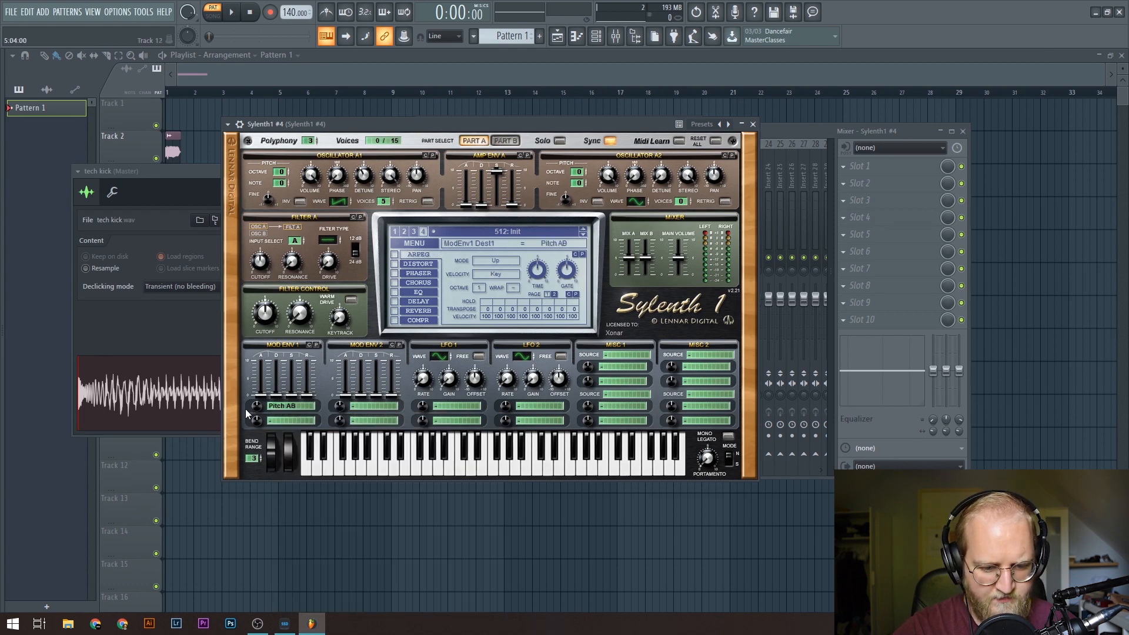
{"action": "left_click_drag", "start_coordinate": [276, 397], "coordinate": [280, 393]}
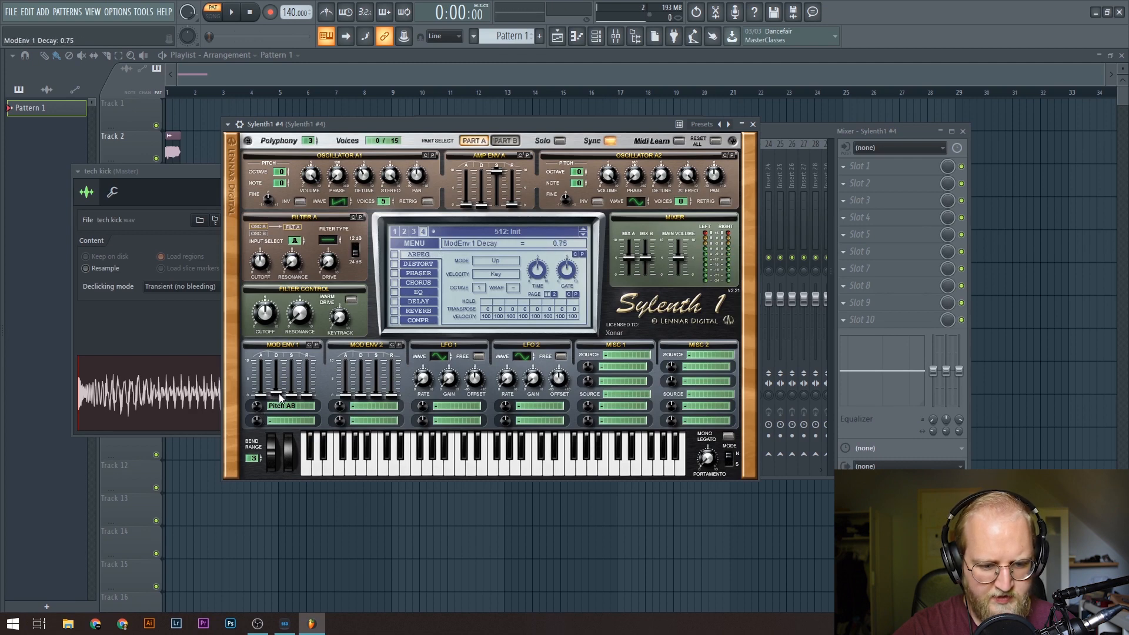
{"action": "left_click_drag", "start_coordinate": [280, 395], "coordinate": [279, 393]}
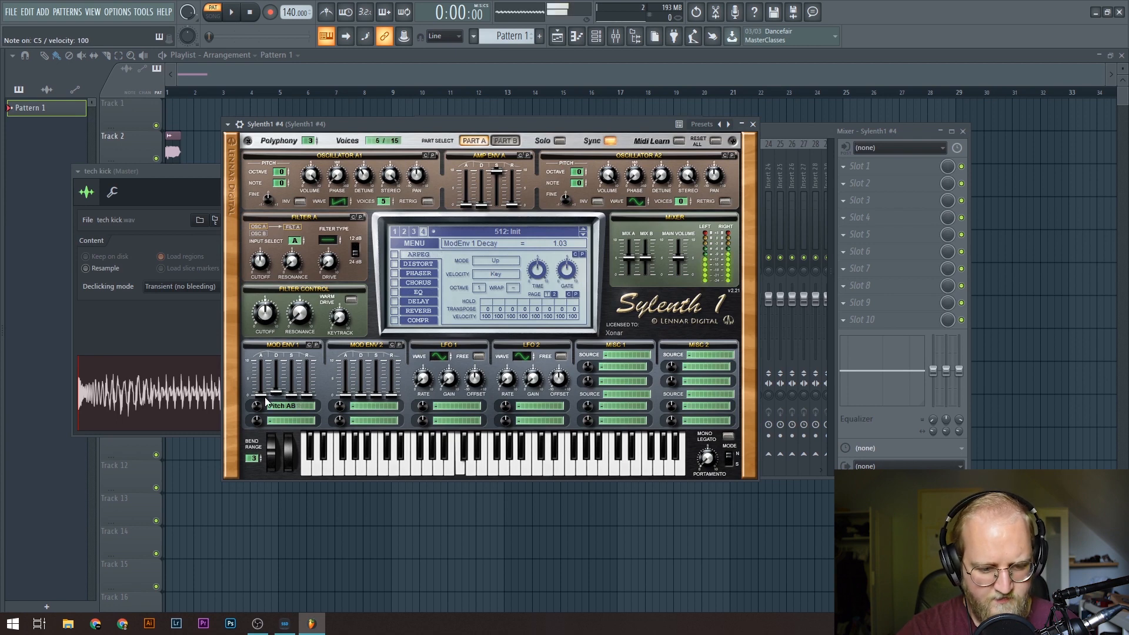
{"action": "left_click_drag", "start_coordinate": [257, 406], "coordinate": [261, 421]}
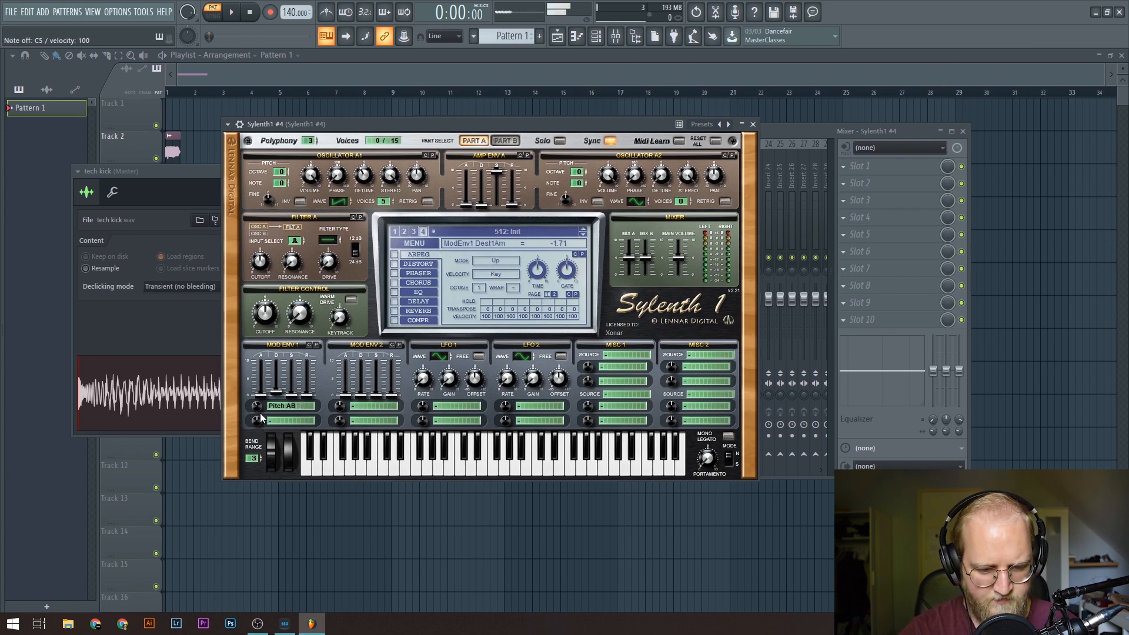
Step: Give oscillator A2 eight voices and set its detune to 5.95 while auditioning notes
{"action": "left_click_drag", "start_coordinate": [641, 170], "coordinate": [640, 184]}
{"action": "left_click_drag", "start_coordinate": [681, 201], "coordinate": [681, 144]}
{"action": "left_click_drag", "start_coordinate": [666, 182], "coordinate": [667, 171]}
{"action": "left_click_drag", "start_coordinate": [676, 125], "coordinate": [676, 124]}
{"action": "key", "text": "q"}
{"action": "left_click_drag", "start_coordinate": [662, 186], "coordinate": [677, 165]}
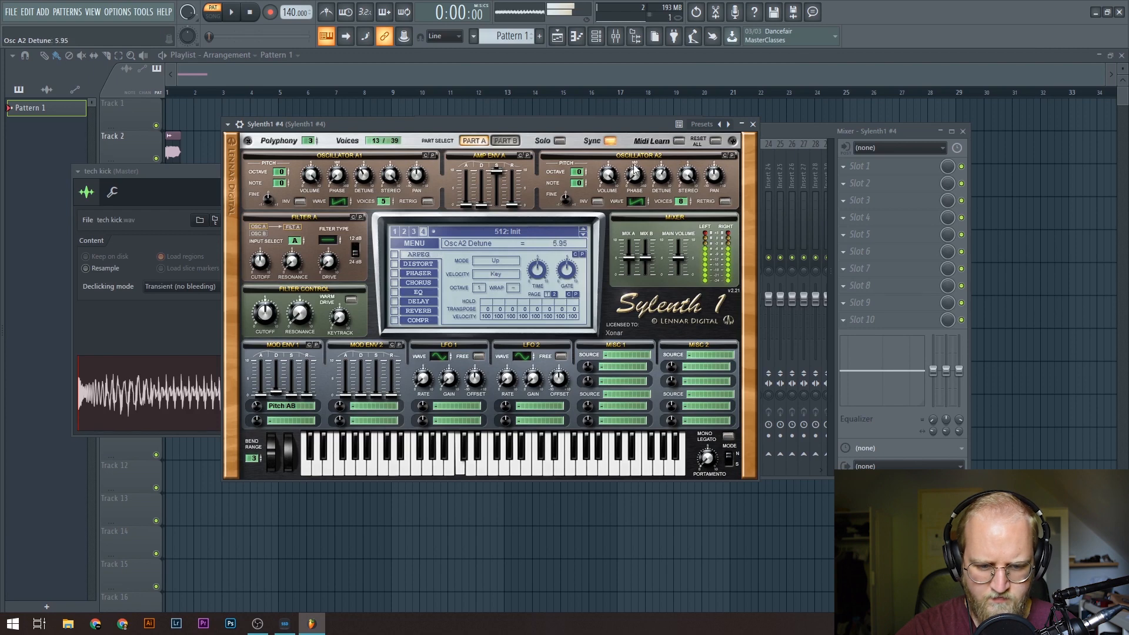
Step: In Part B, give oscillator B1 six voices, a pulse wave and a detune of 5.81 while auditioning notes
{"action": "left_click", "coordinate": [505, 141]}
{"action": "left_click_drag", "start_coordinate": [392, 197], "coordinate": [403, 169]}
{"action": "key", "text": "q"}
{"action": "left_click", "coordinate": [340, 203]}
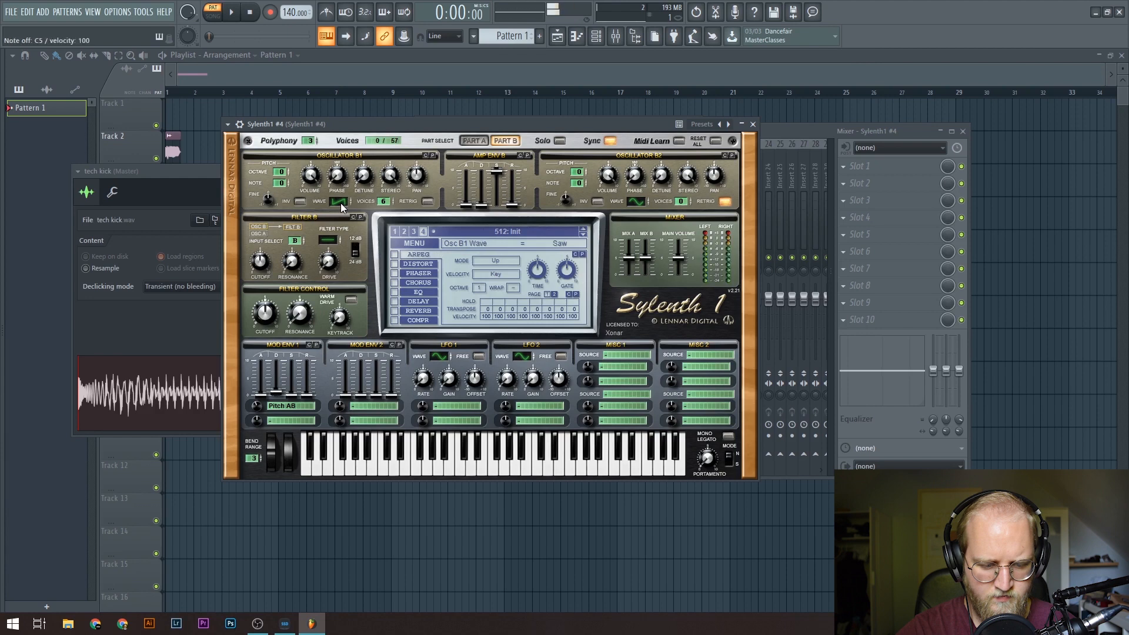
{"action": "key", "text": "q"}
{"action": "key", "text": "q"}
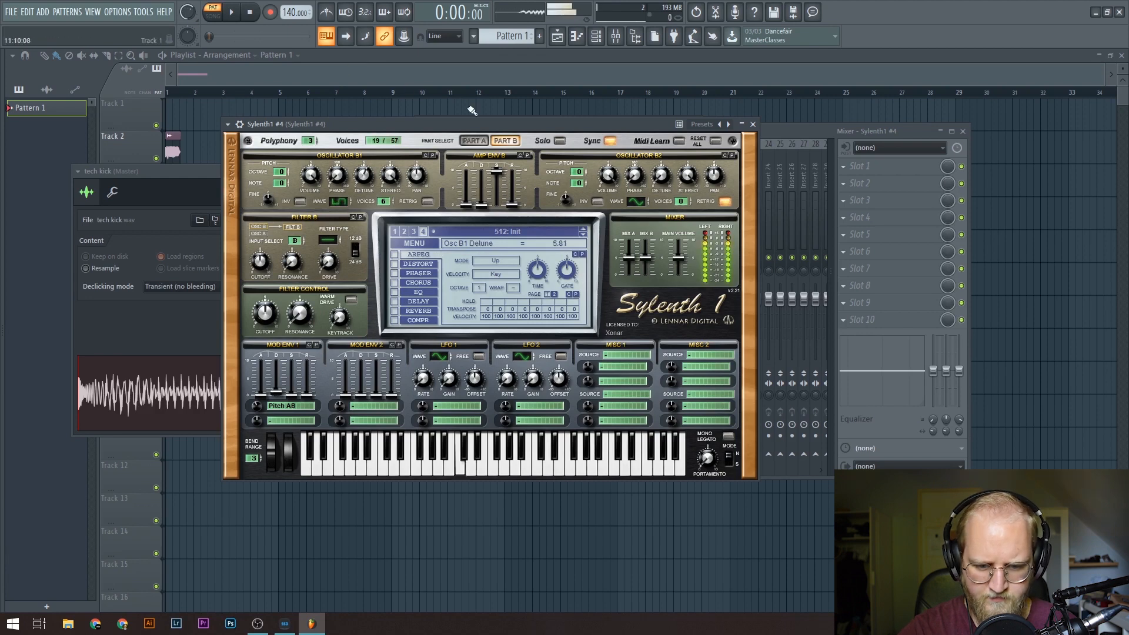
{"action": "left_click_drag", "start_coordinate": [296, 132], "coordinate": [293, 127]}
{"action": "key", "text": "w"}
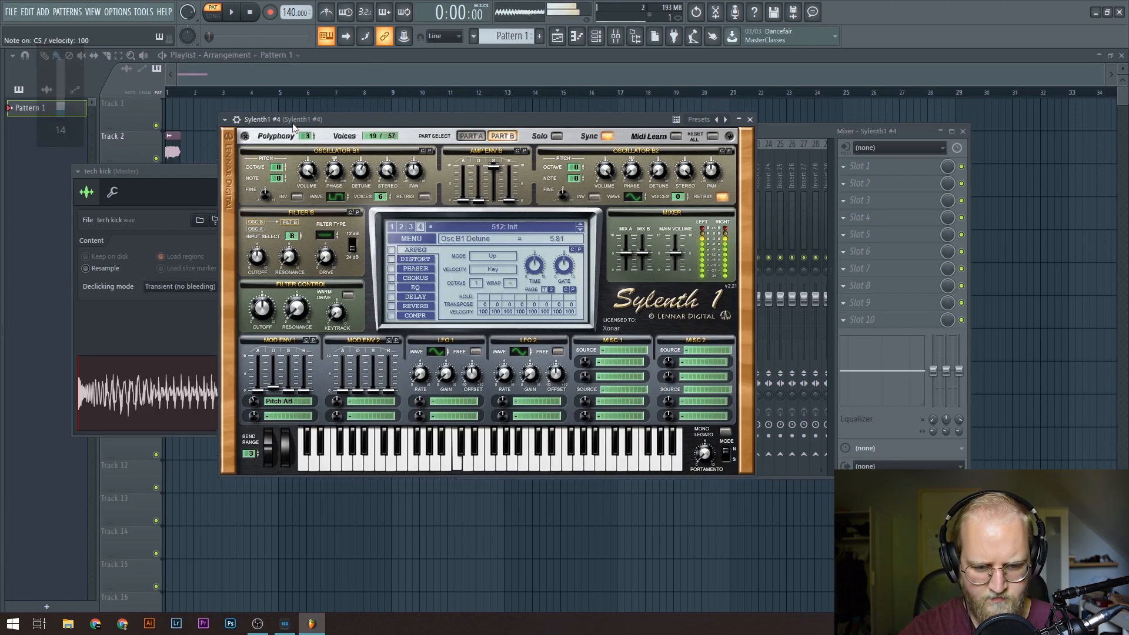
{"action": "key", "text": "q"}
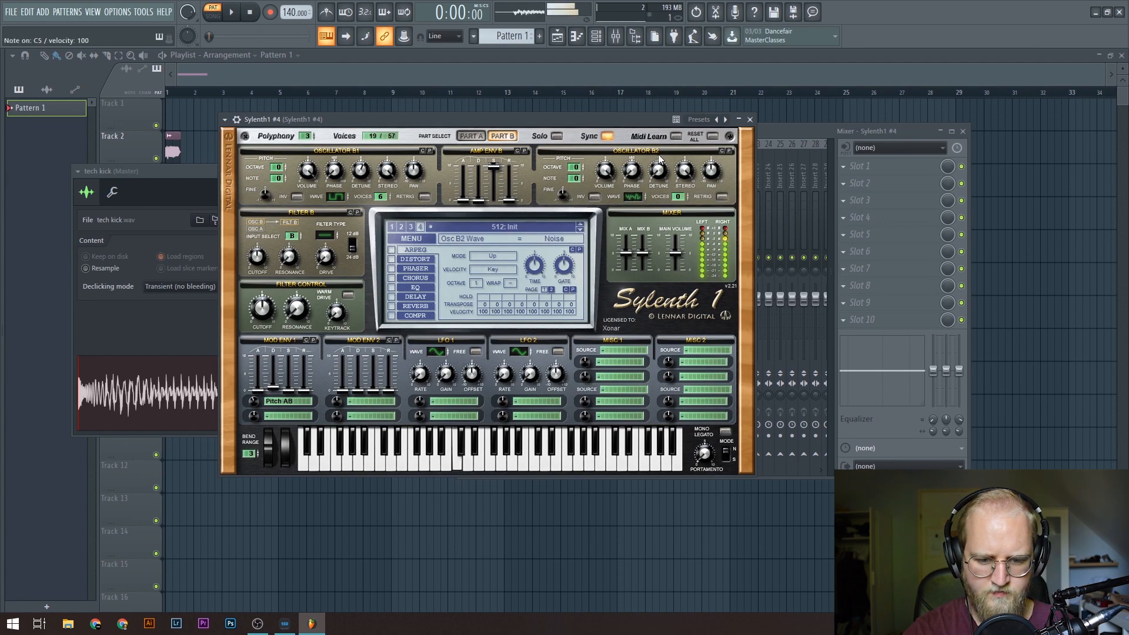
Step: Set oscillator B2 to the HPulse wave with eight voices, adjust its detune, and set oscillator B1's detune to 4.00
{"action": "left_click", "coordinate": [634, 196]}
{"action": "left_click_drag", "start_coordinate": [662, 170], "coordinate": [690, 136]}
{"action": "key", "text": "q"}
{"action": "left_click", "coordinate": [639, 196]}
{"action": "key", "text": "q"}
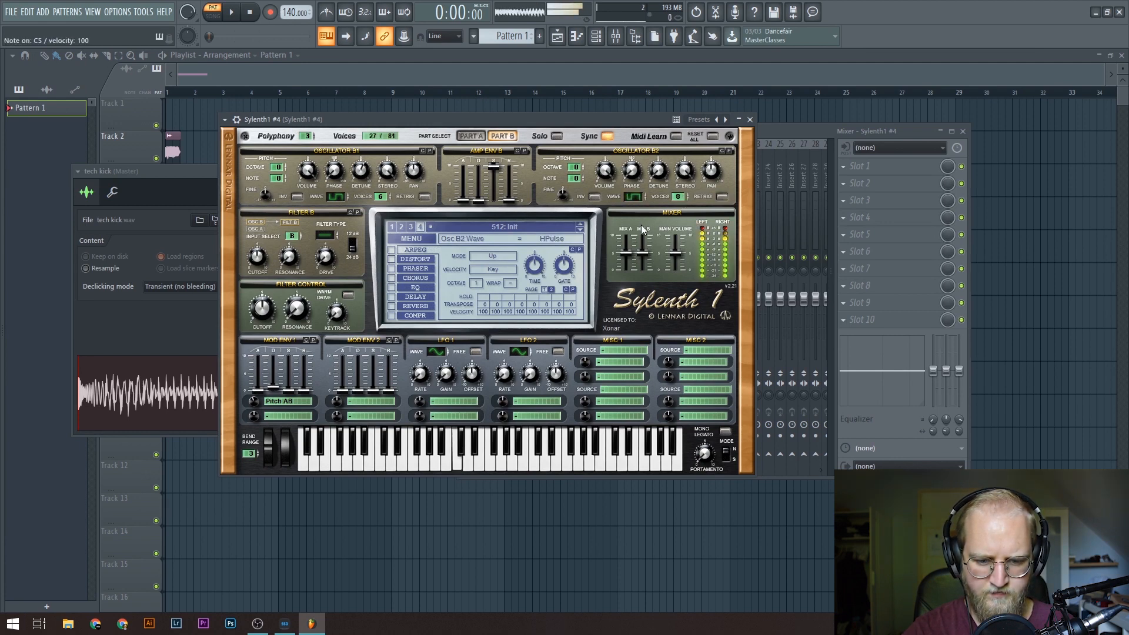
{"action": "key", "text": "q"}
{"action": "left_click_drag", "start_coordinate": [659, 170], "coordinate": [687, 101]}
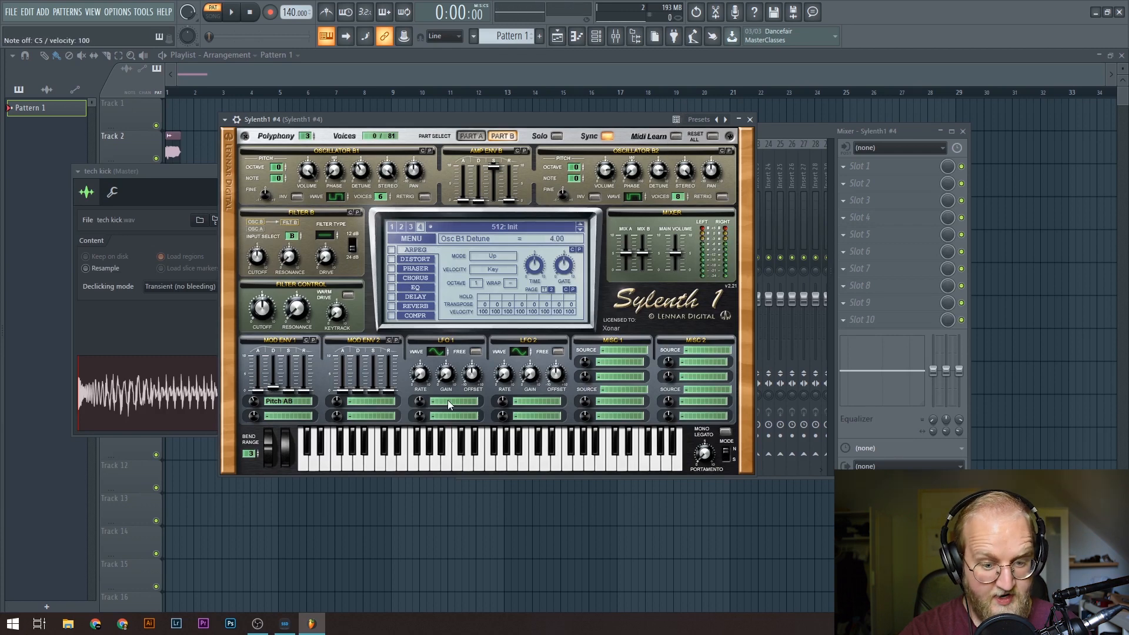
Step: Route LFO 1 to Pitch AB with a modulation amount of 10.00, a rate of 1/1D and a gain of 1.14
{"action": "left_click", "coordinate": [448, 401]}
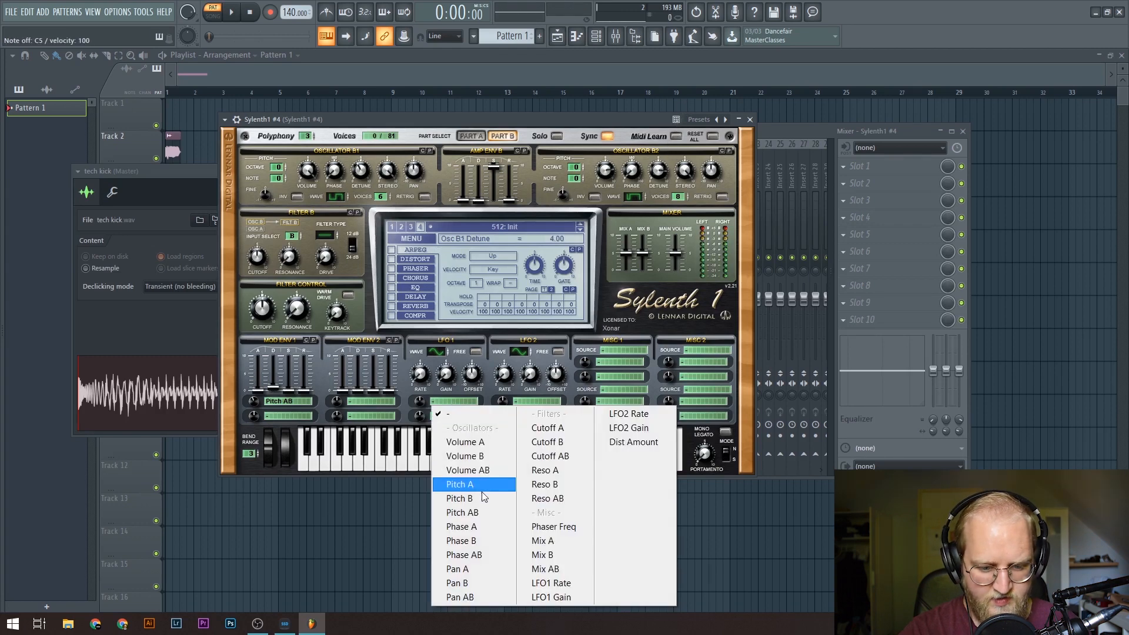
{"action": "left_click", "coordinate": [465, 512]}
{"action": "left_click_drag", "start_coordinate": [420, 401], "coordinate": [430, 338]}
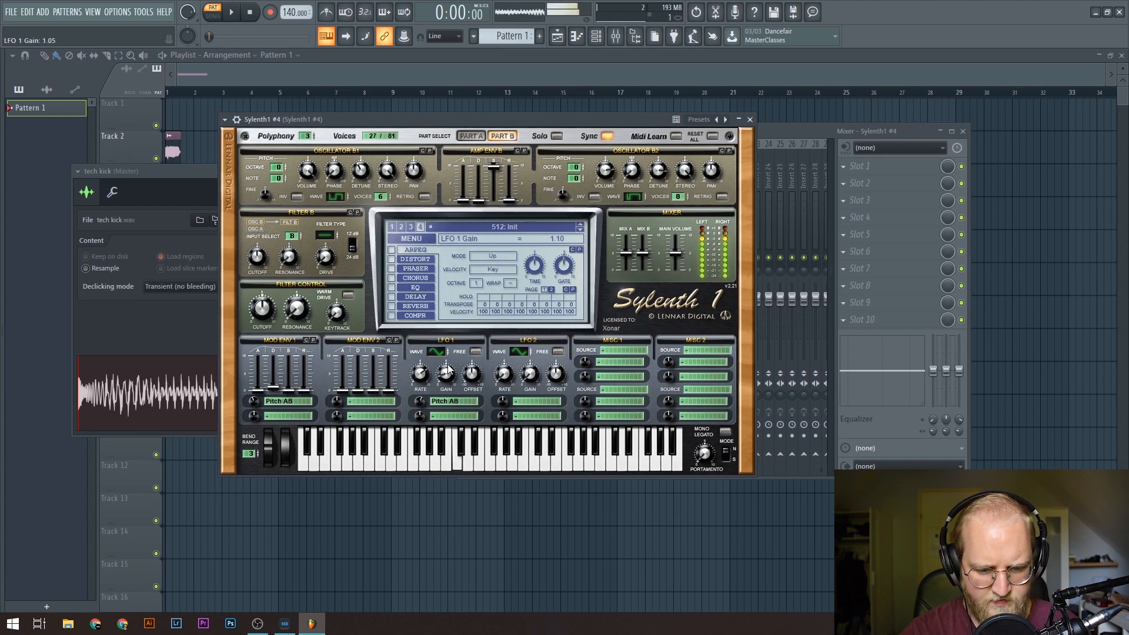
{"action": "left_click_drag", "start_coordinate": [421, 374], "coordinate": [433, 440]}
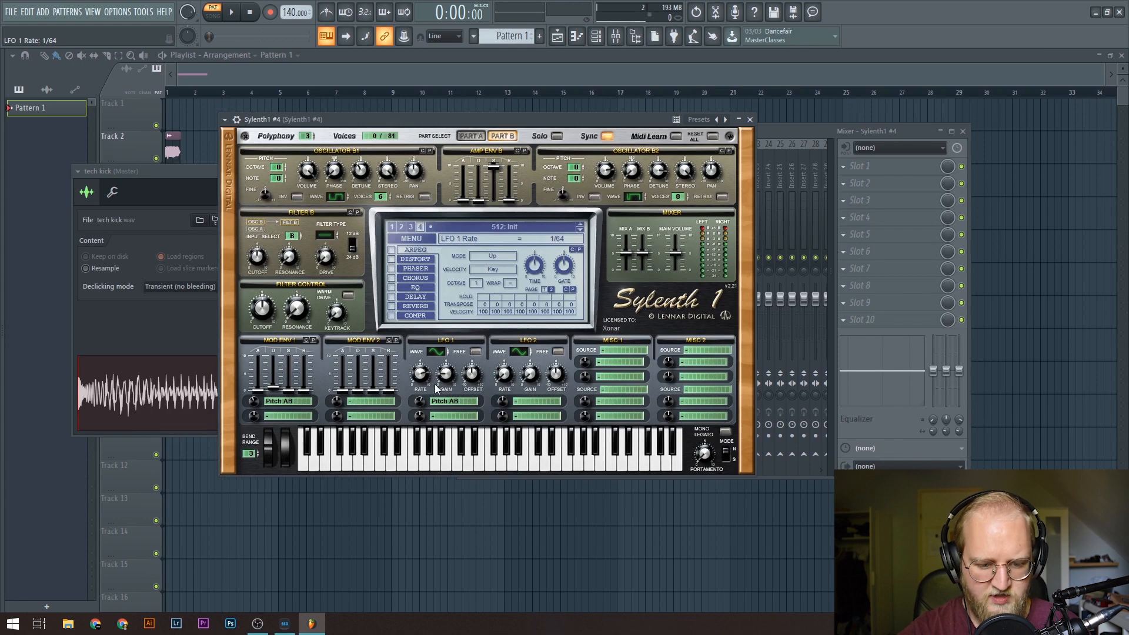
{"action": "left_click_drag", "start_coordinate": [420, 375], "coordinate": [415, 435]}
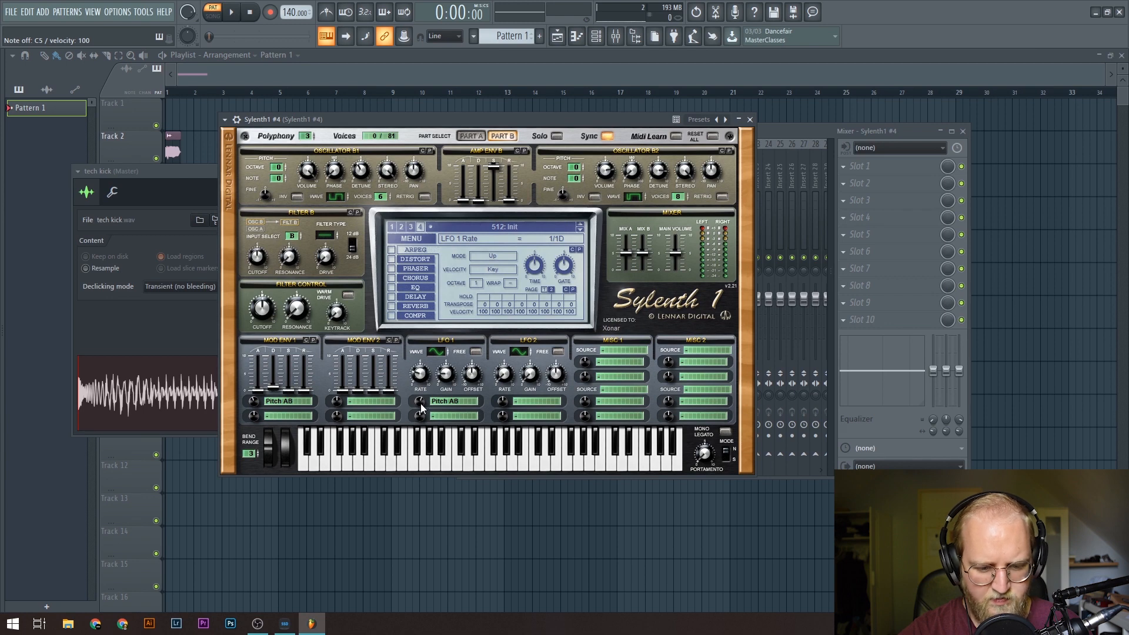
{"action": "left_click", "coordinate": [420, 403]}
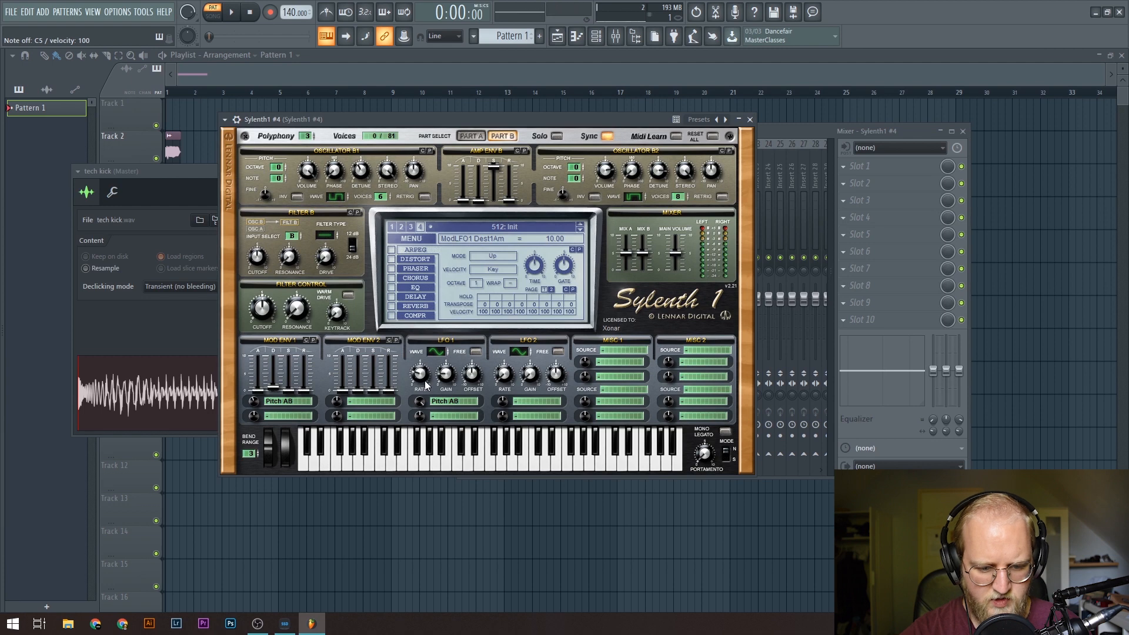
{"action": "left_click", "coordinate": [443, 377]}
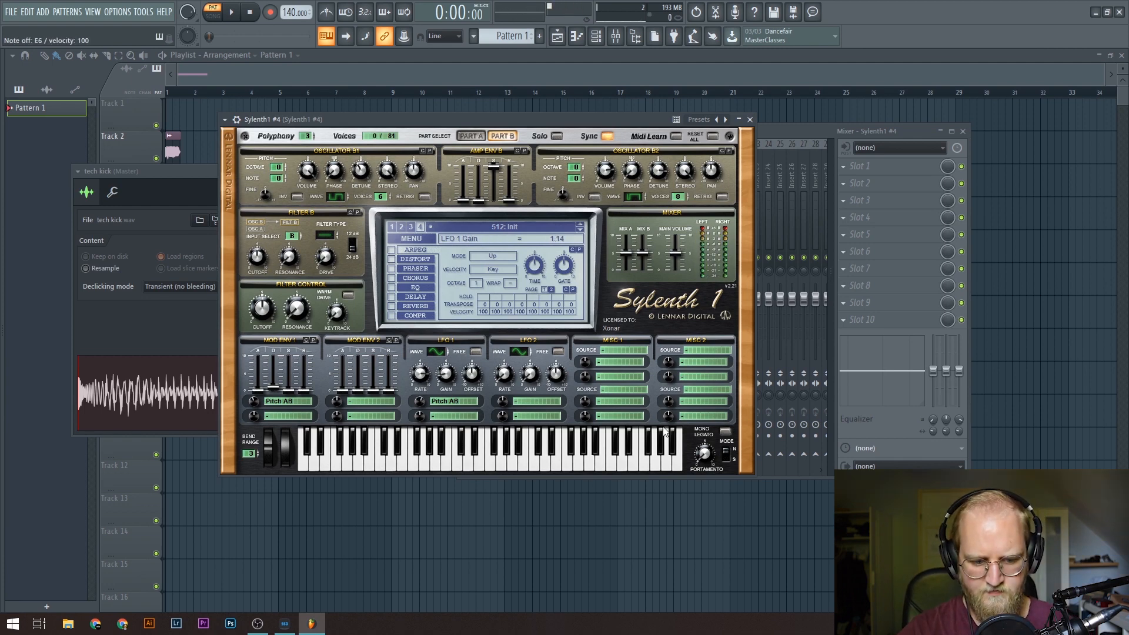
Step: Lengthen Mod Env 1's decay slightly, set oscillator B2's detune to 2.48, and switch back to Part A
{"action": "left_click_drag", "start_coordinate": [273, 386], "coordinate": [273, 383]}
{"action": "left_click_drag", "start_coordinate": [660, 171], "coordinate": [663, 247]}
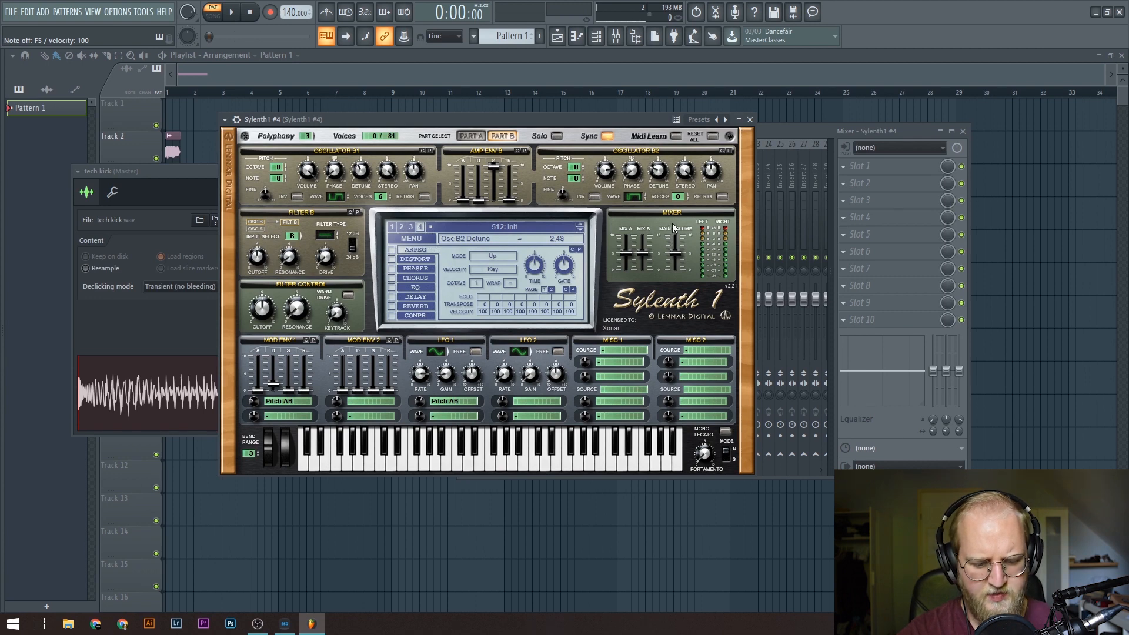
{"action": "left_click", "coordinate": [480, 135]}
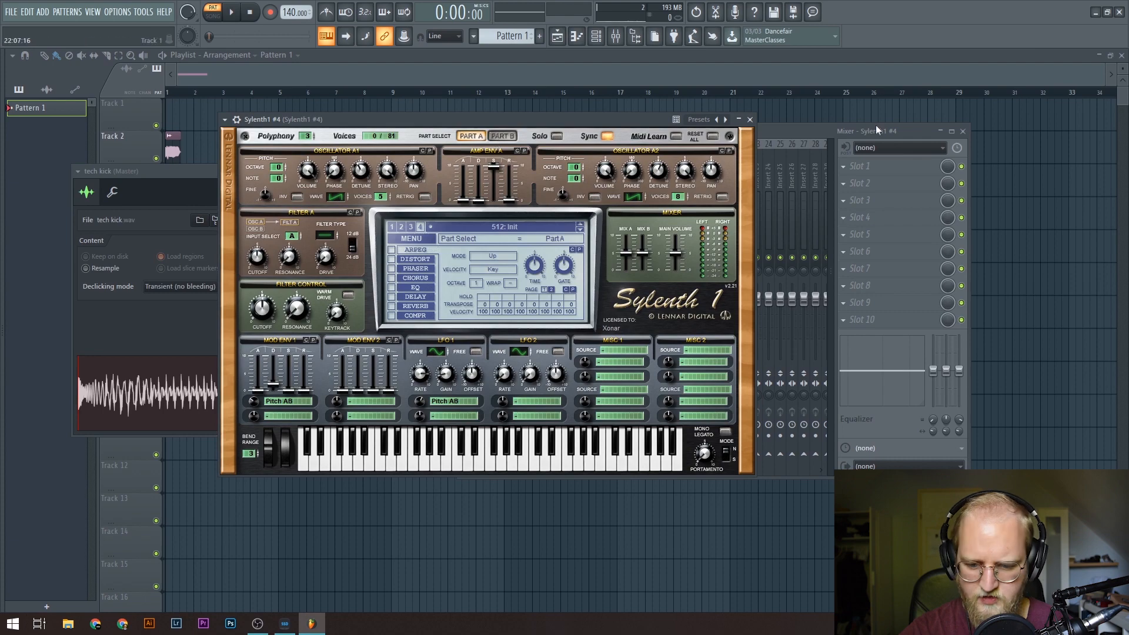
{"action": "left_click_drag", "start_coordinate": [533, 118], "coordinate": [526, 170]}
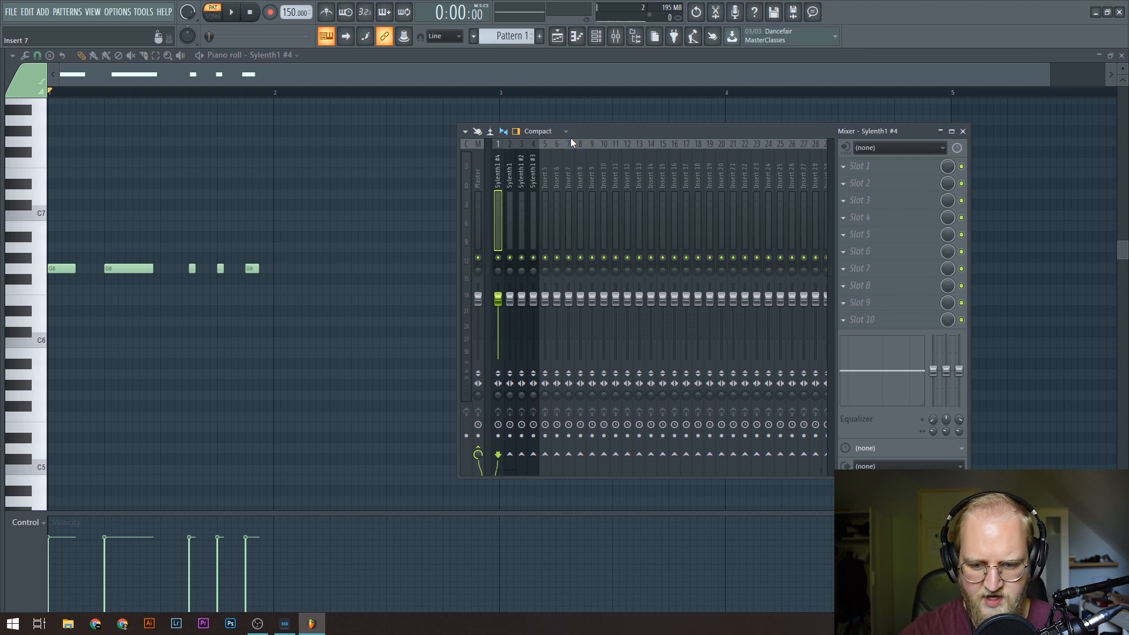
Step: Load Kickstart in slot 3 of the synth's mixer track, with the second row's first curve and a 55% mix
{"action": "left_click", "coordinate": [850, 201]}
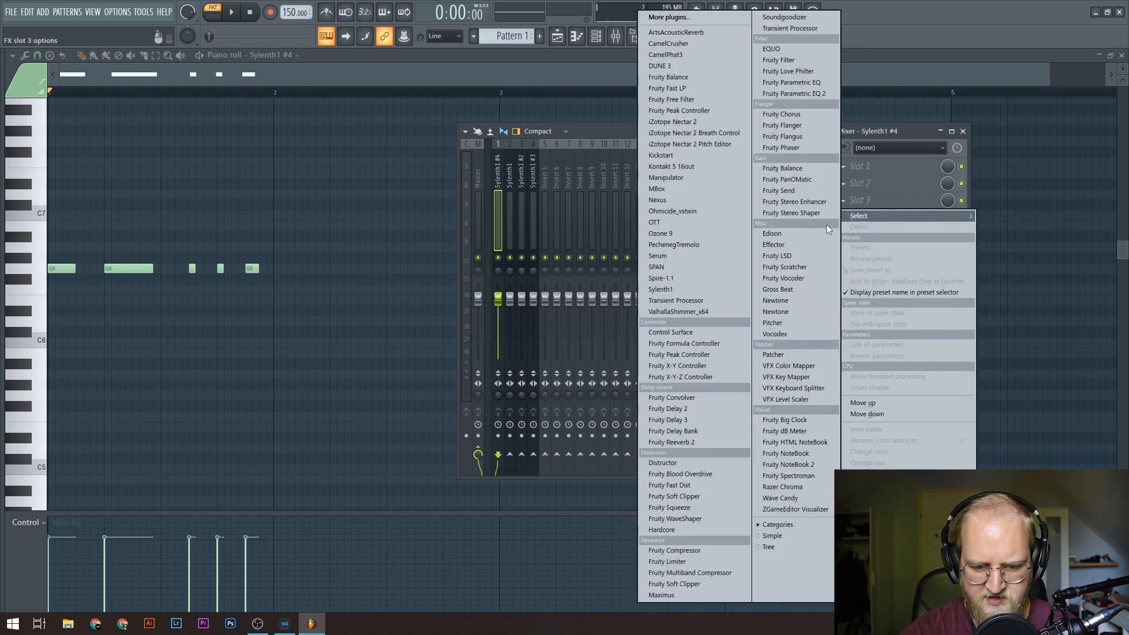
{"action": "left_click", "coordinate": [694, 155]}
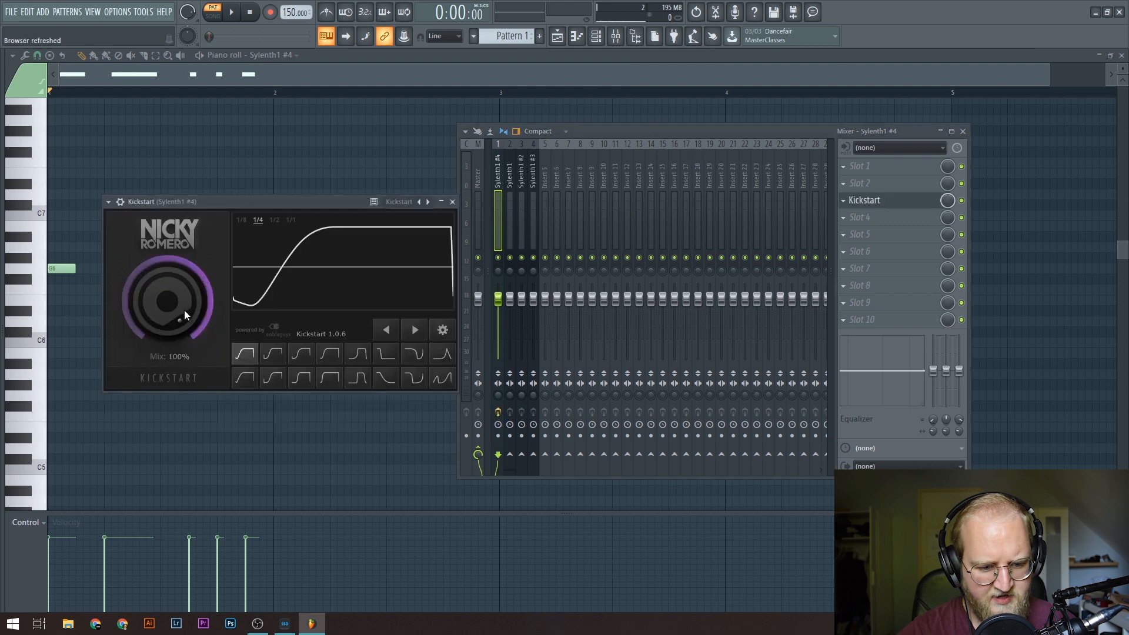
{"action": "left_click", "coordinate": [251, 380]}
{"action": "key", "text": "space"}
{"action": "mouse_move", "coordinate": [161, 298]}
{"action": "left_mouse_down"}
{"action": "mouse_move", "coordinate": [168, 324]}
{"action": "mouse_move", "coordinate": [172, 294]}
{"action": "left_mouse_up"}
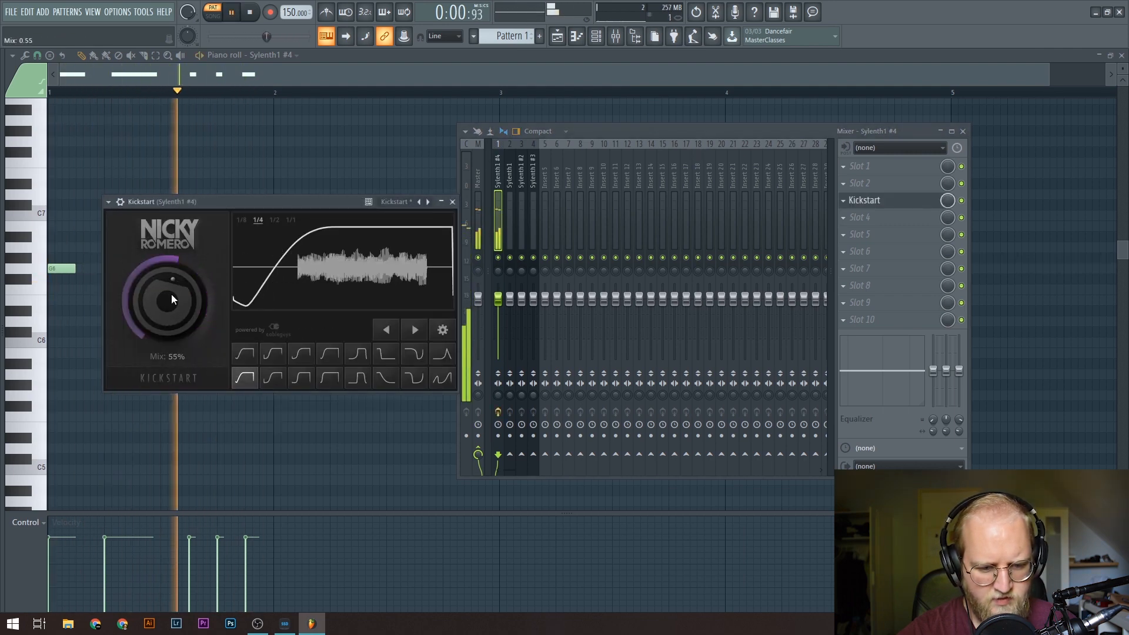
{"action": "key", "text": "space"}
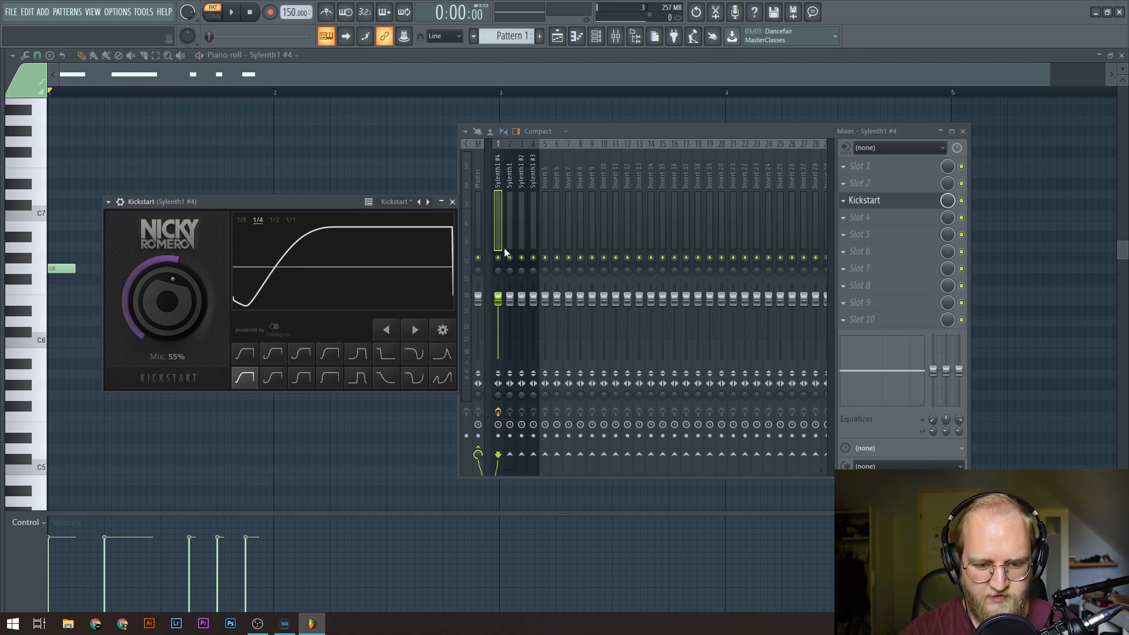
Step: Load CamelPhat3 in slot 4, switch off its LFO 2, and set the MM Filter type to LP2 K20 HQ
{"action": "left_click", "coordinate": [883, 218]}
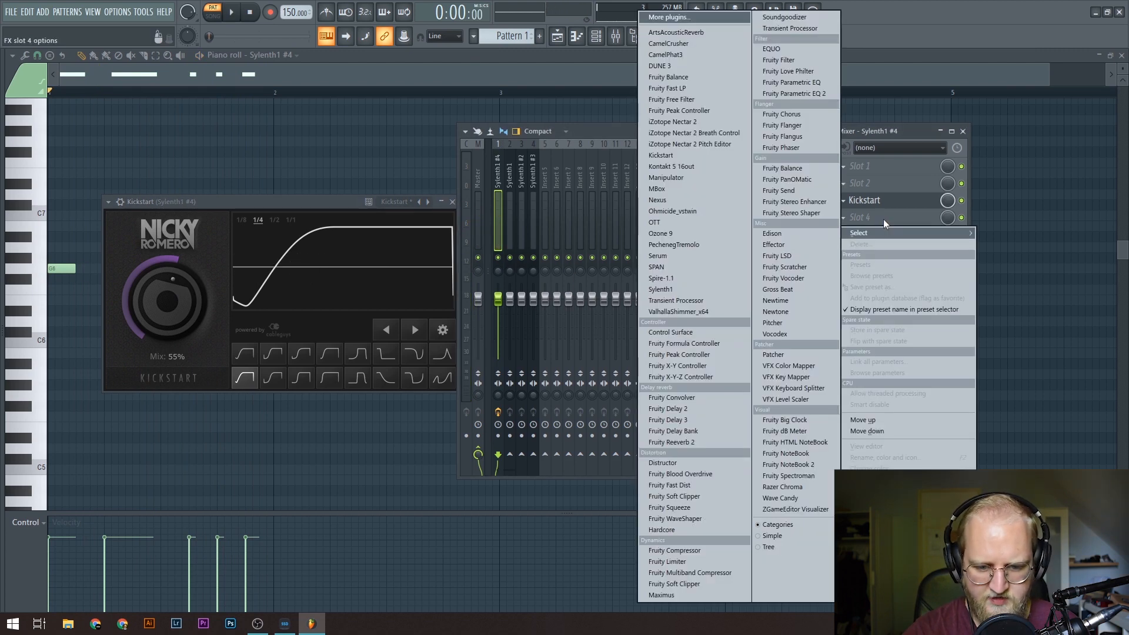
{"action": "left_click", "coordinate": [707, 56]}
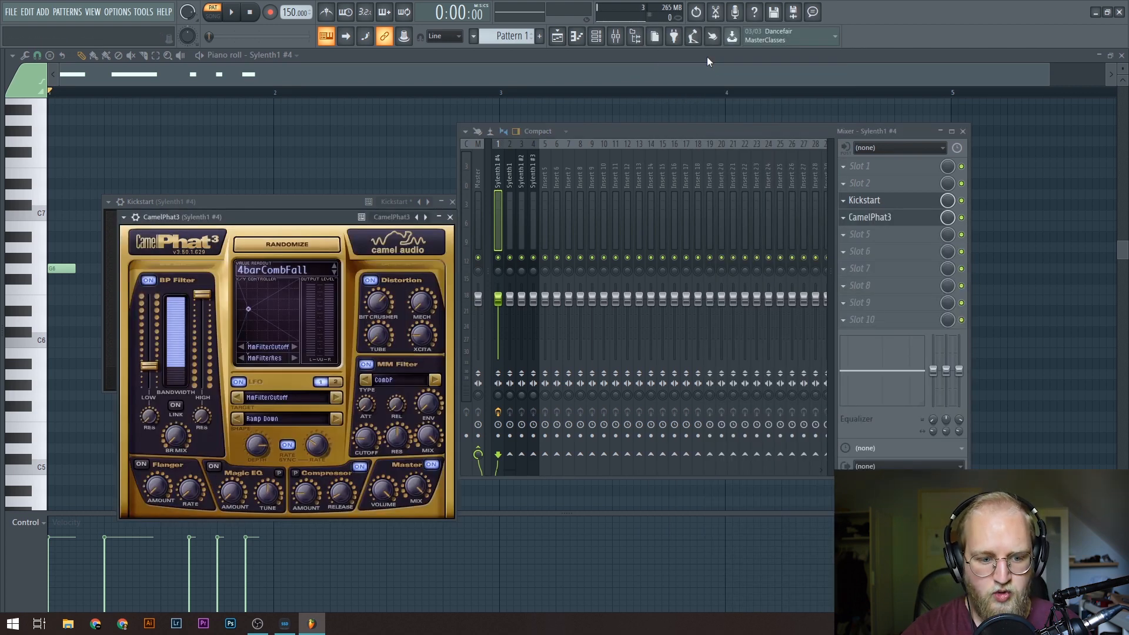
{"action": "left_click", "coordinate": [336, 382]}
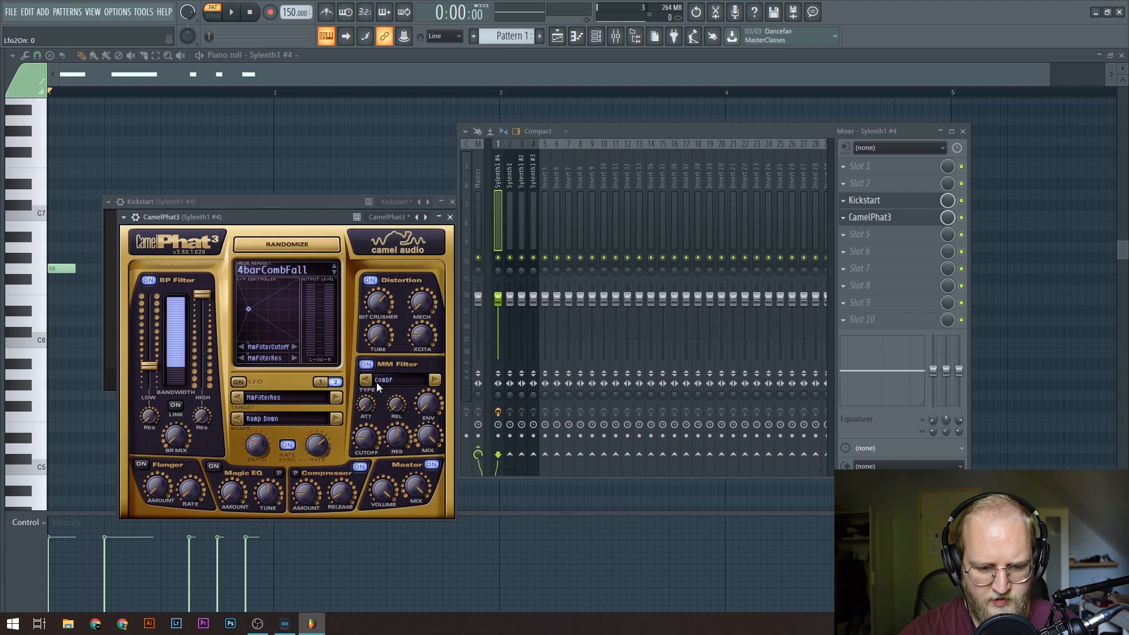
{"action": "left_click", "coordinate": [393, 381]}
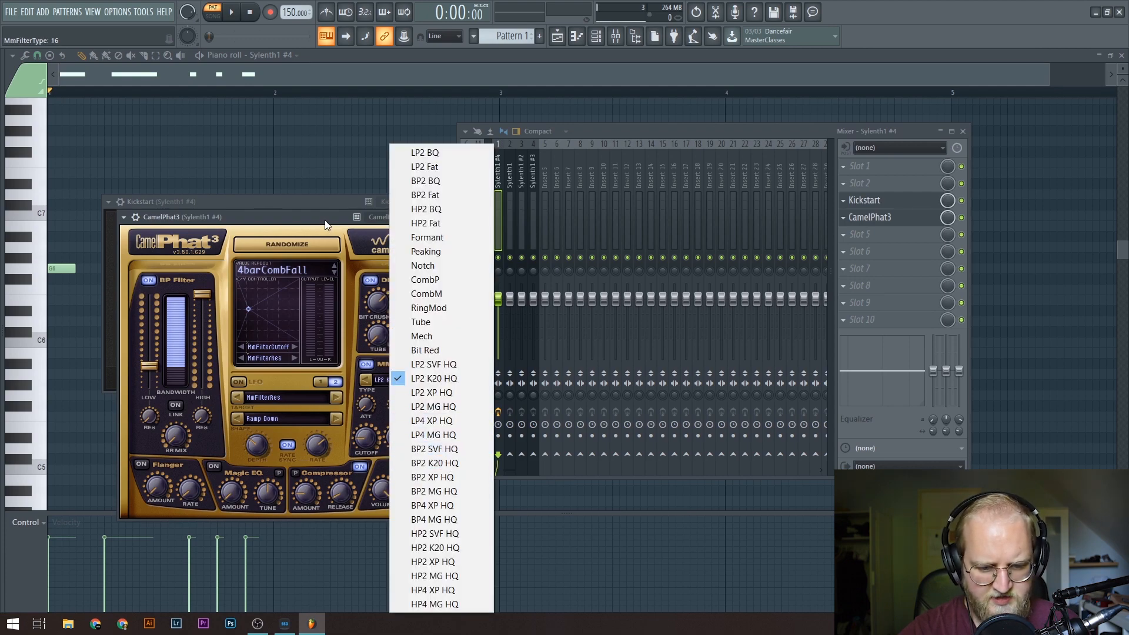
Step: Set CamelPhat3's Tube distortion to 58% while playing the pattern
{"action": "left_click_drag", "start_coordinate": [325, 221], "coordinate": [419, 211]}
{"action": "key", "text": "space"}
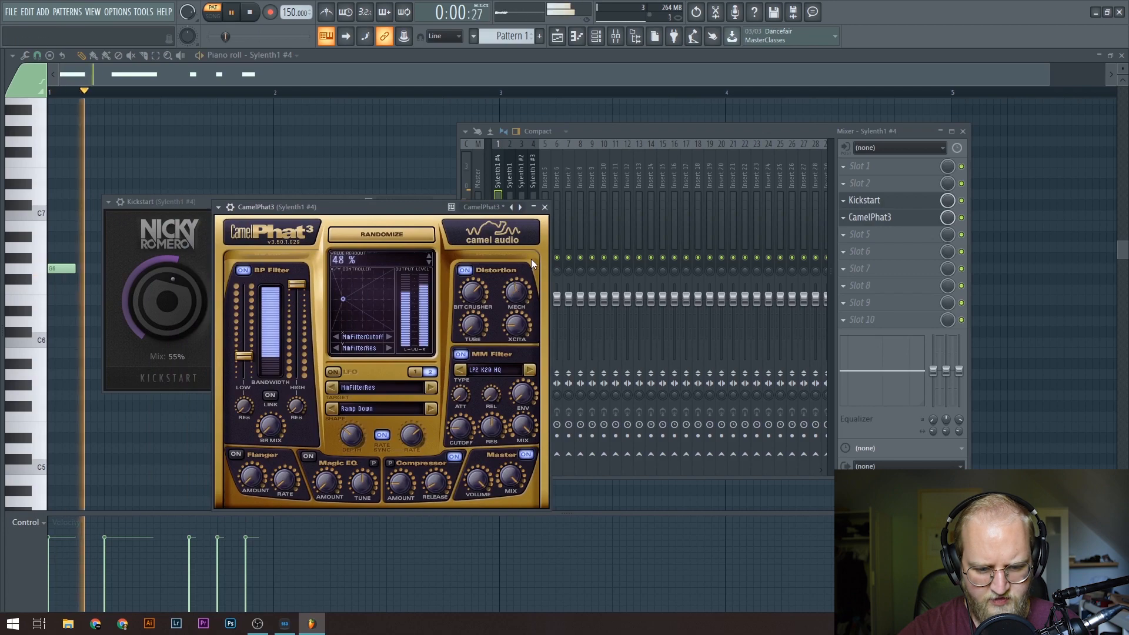
{"action": "key", "text": "space"}
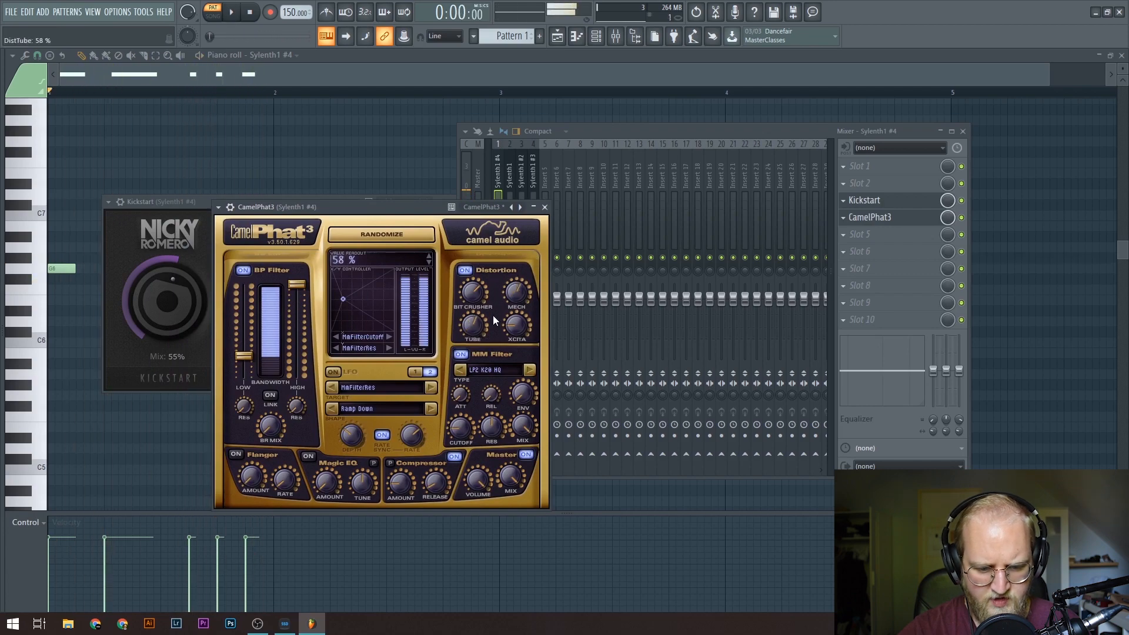
Step: Change the MM Filter type to BP2 SVF HQ and tune its cutoff to about 1051 Hz during playback
{"action": "left_click", "coordinate": [497, 370]}
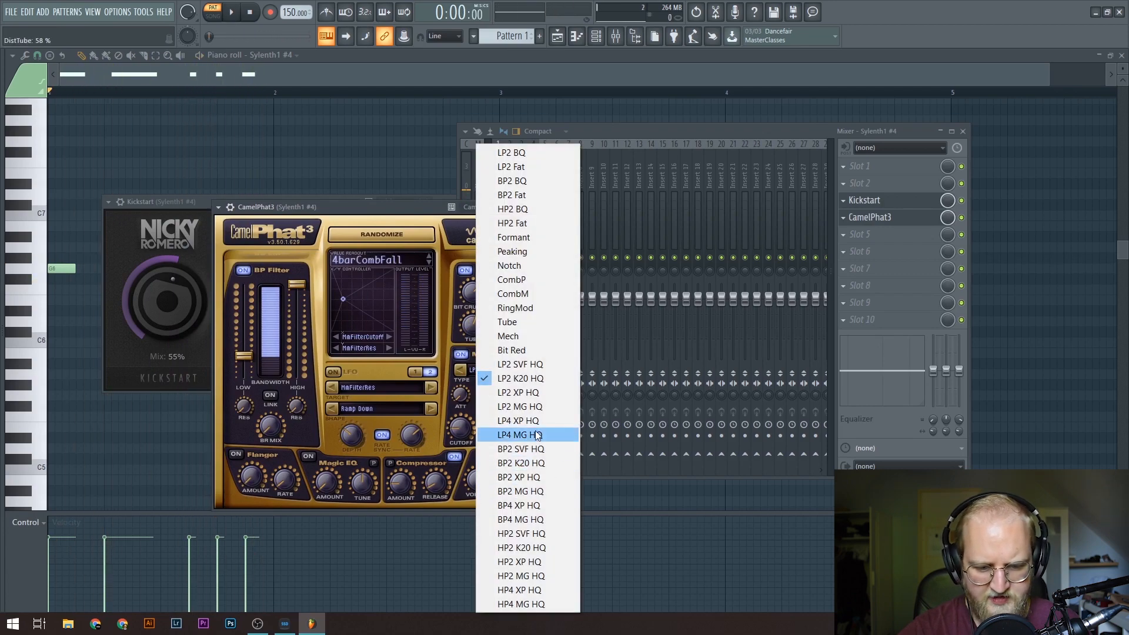
{"action": "left_click", "coordinate": [550, 449]}
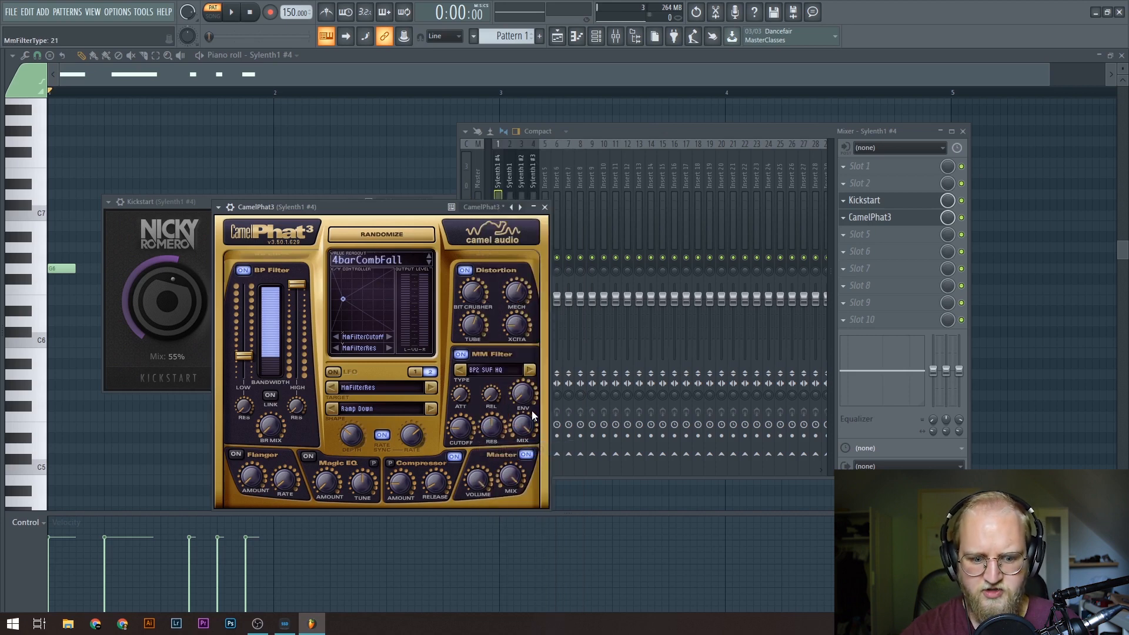
{"action": "key", "text": "space"}
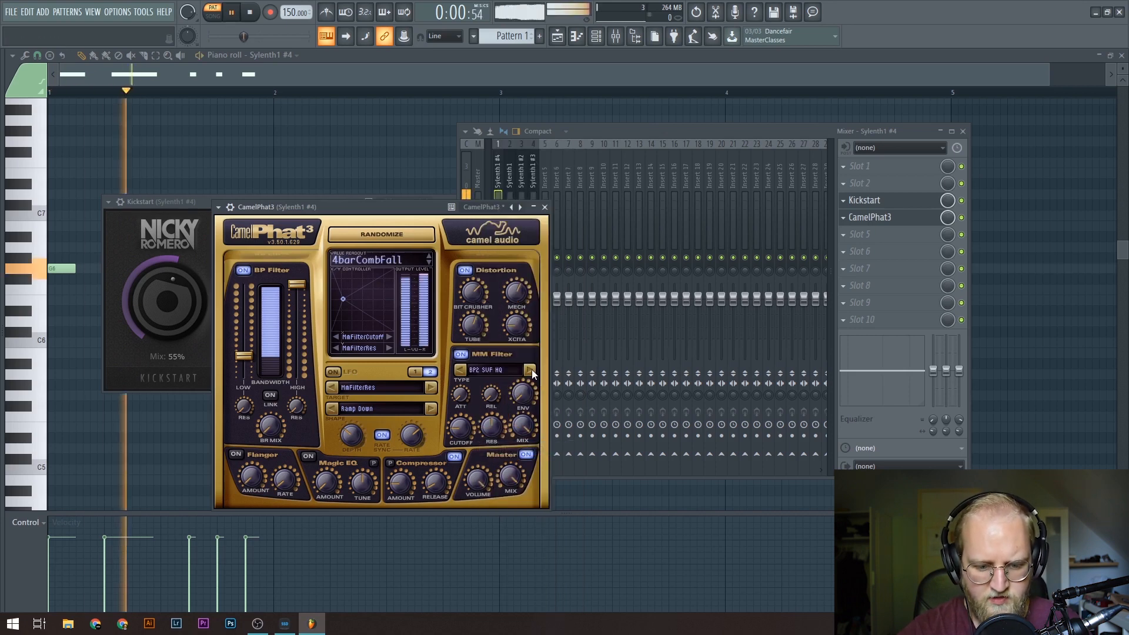
{"action": "mouse_move", "coordinate": [475, 438]}
{"action": "left_mouse_down"}
{"action": "mouse_move", "coordinate": [471, 409]}
{"action": "mouse_move", "coordinate": [486, 382]}
{"action": "mouse_move", "coordinate": [482, 438]}
{"action": "left_mouse_up"}
{"action": "key", "text": "space"}
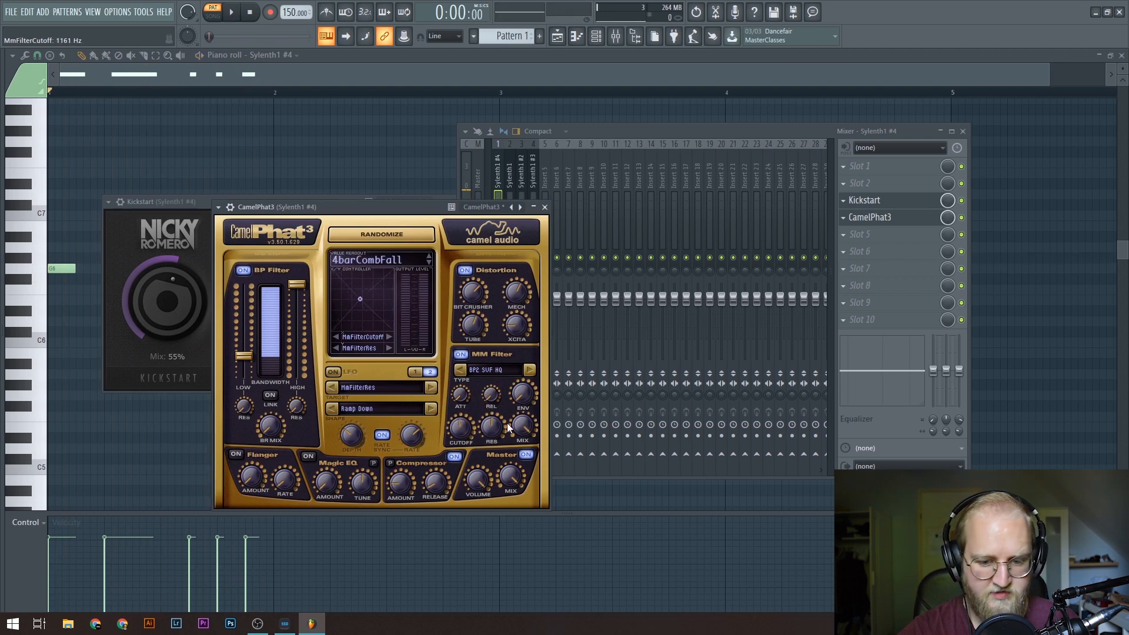
{"action": "key", "text": "space"}
{"action": "left_click_drag", "start_coordinate": [457, 429], "coordinate": [480, 395]}
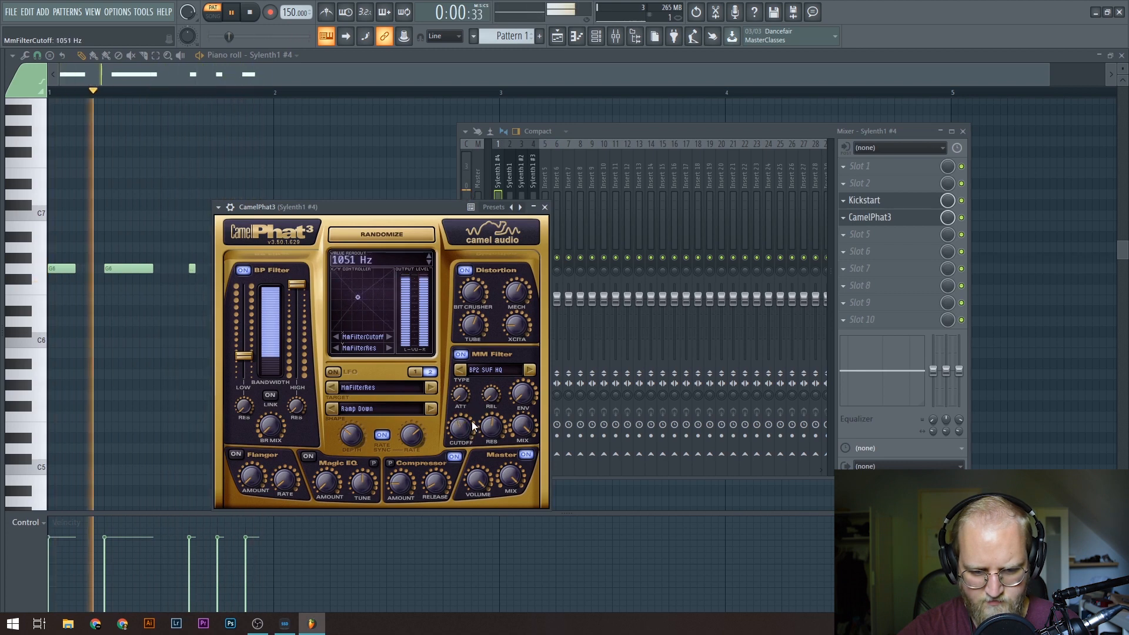
Step: Stop playback and create an automation clip for CamelPhat3's MmFilterCutoff parameter
{"action": "key", "text": "space"}
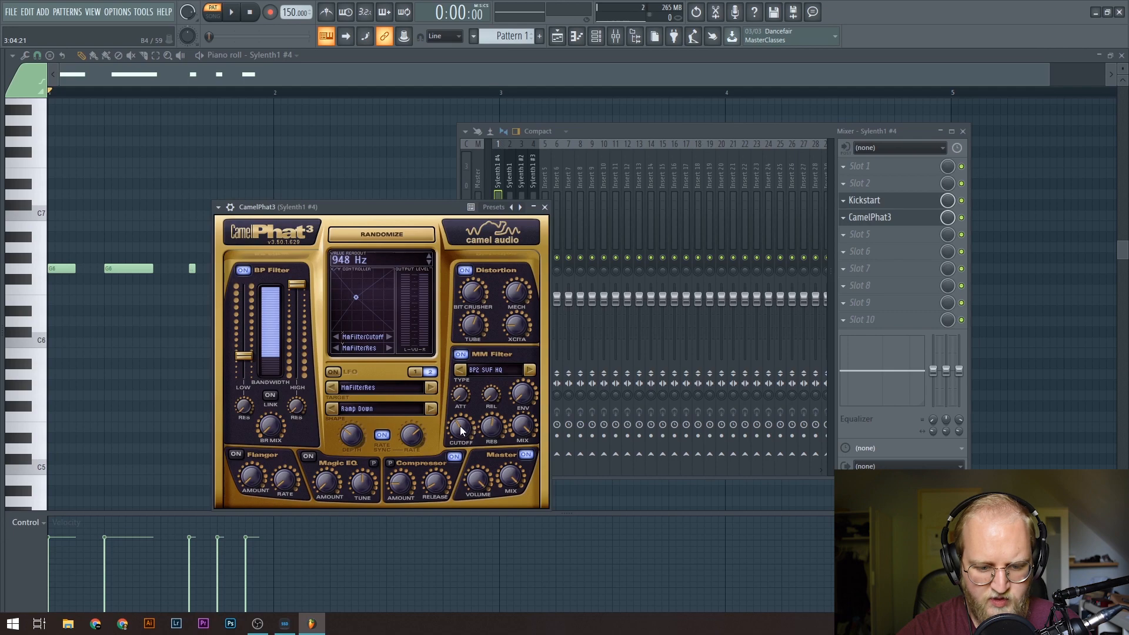
{"action": "left_click", "coordinate": [218, 207]}
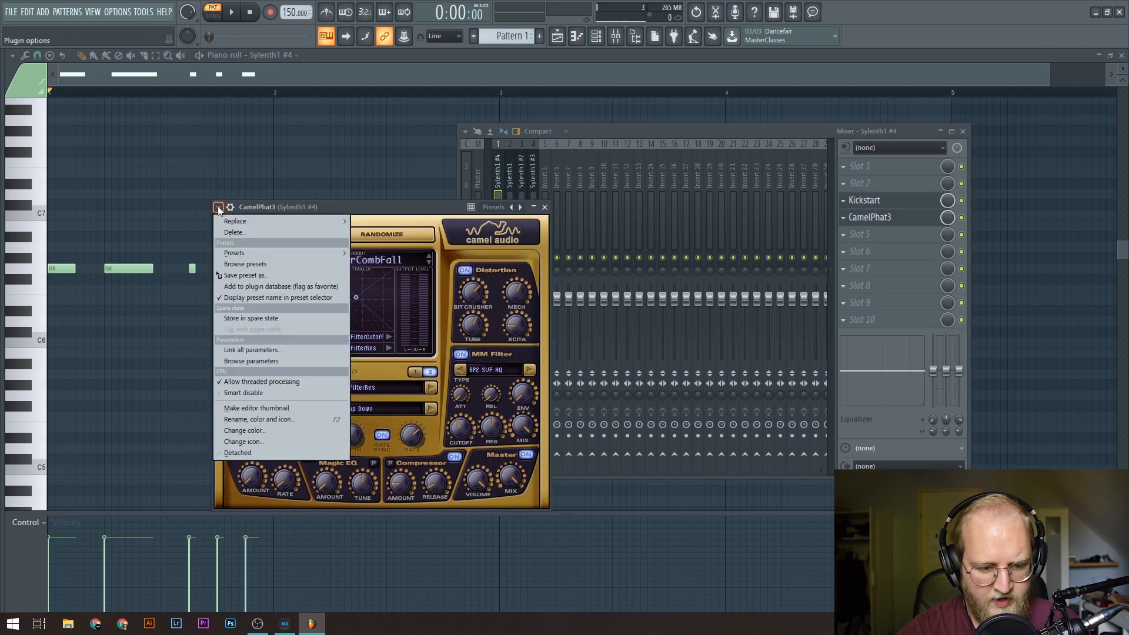
{"action": "left_click", "coordinate": [249, 361]}
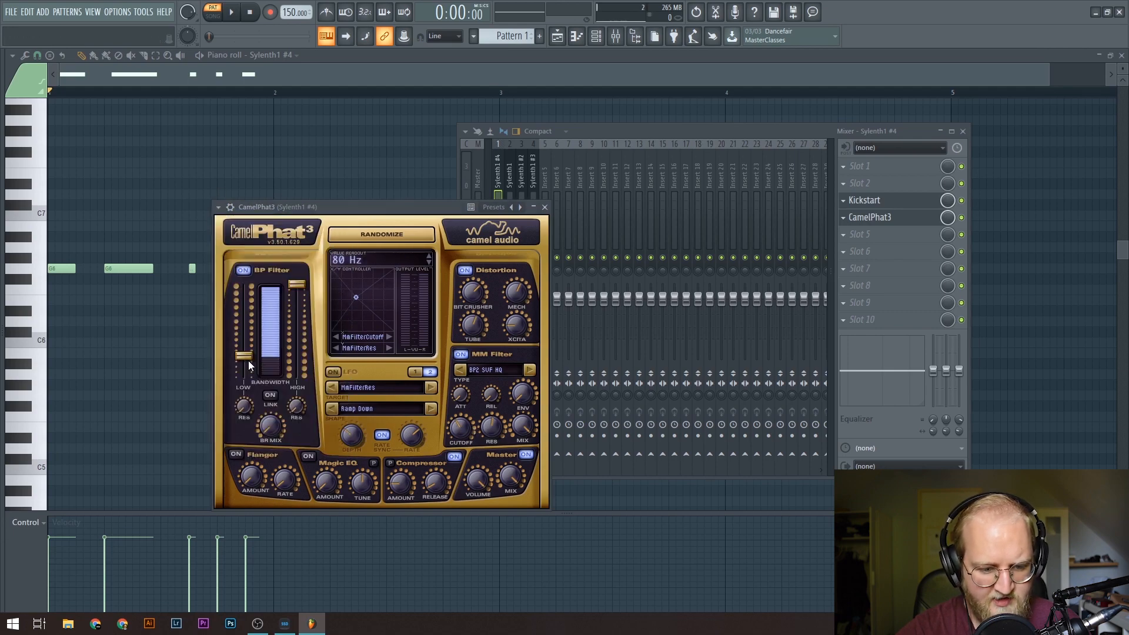
{"action": "right_click", "coordinate": [72, 318]}
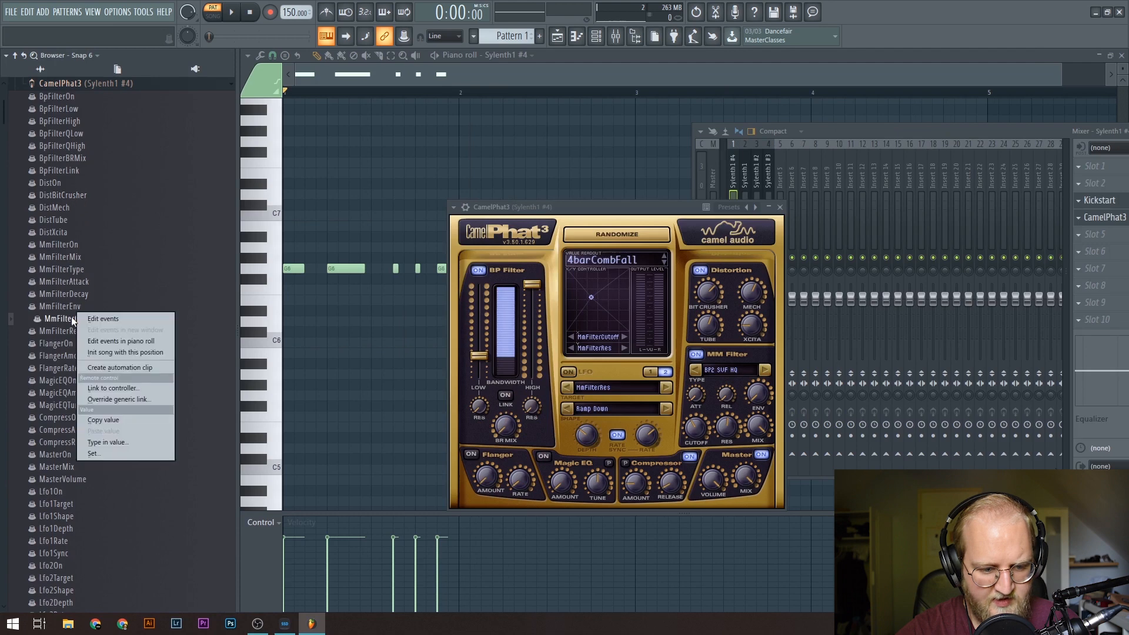
{"action": "left_click", "coordinate": [132, 368]}
Step: Place Pattern 1 at bar 5 on Track 1 of the playlist and play it briefly from there
{"action": "left_click", "coordinate": [561, 38]}
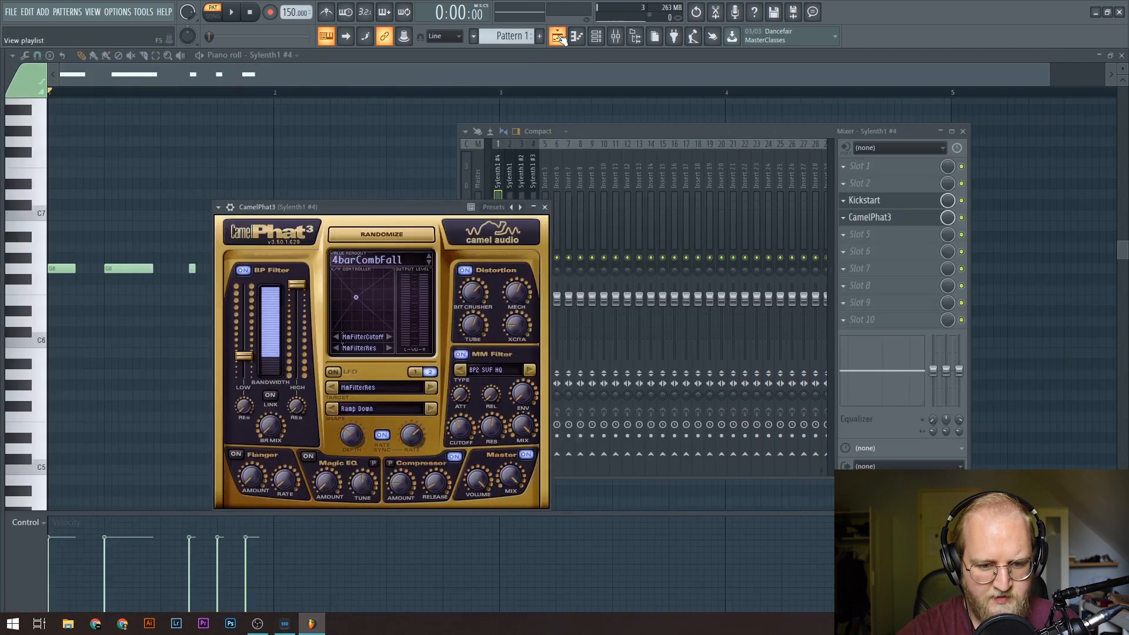
{"action": "scroll", "coordinate": [188, 98], "scroll_direction": "up", "scroll_amount": 4}
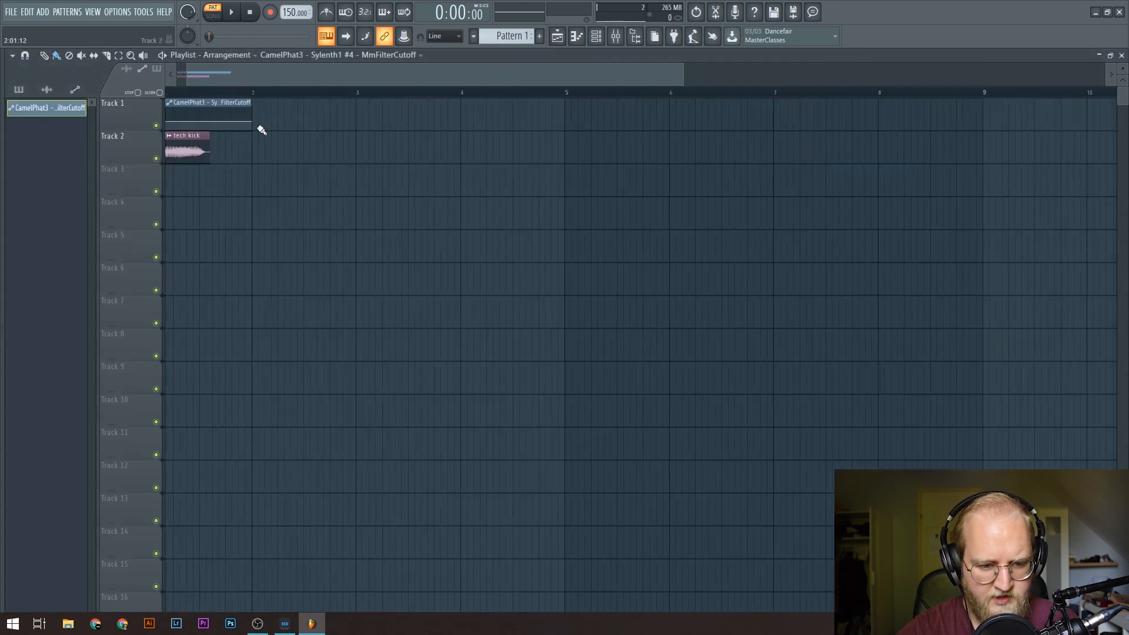
{"action": "scroll", "coordinate": [216, 77], "scroll_direction": "up", "scroll_amount": 1}
{"action": "left_click", "coordinate": [587, 122]}
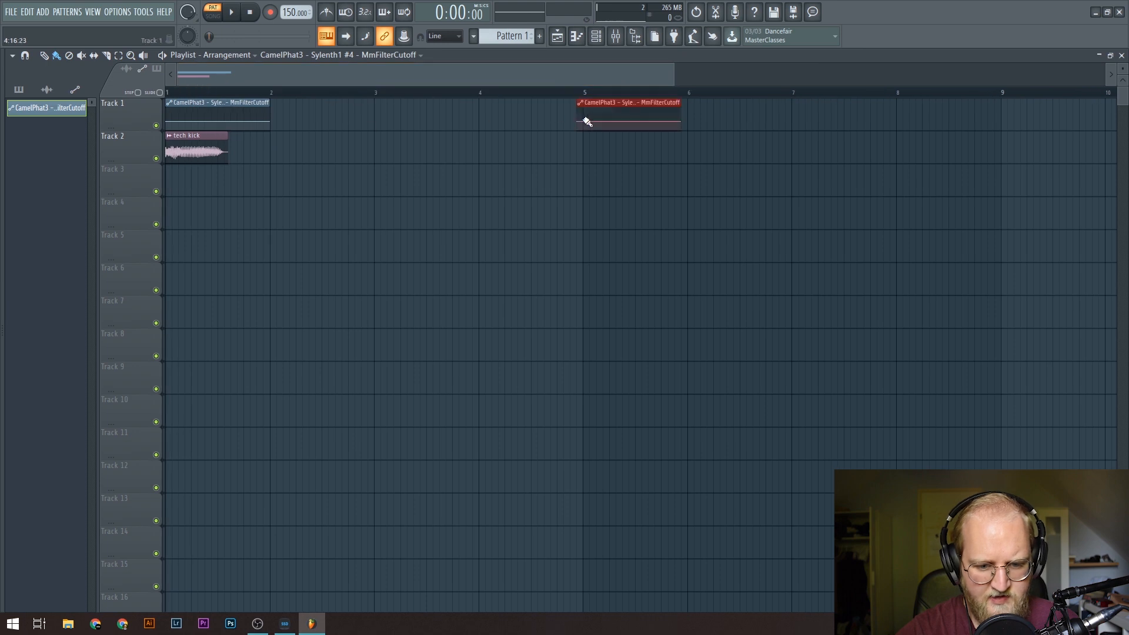
{"action": "right_click", "coordinate": [617, 101]}
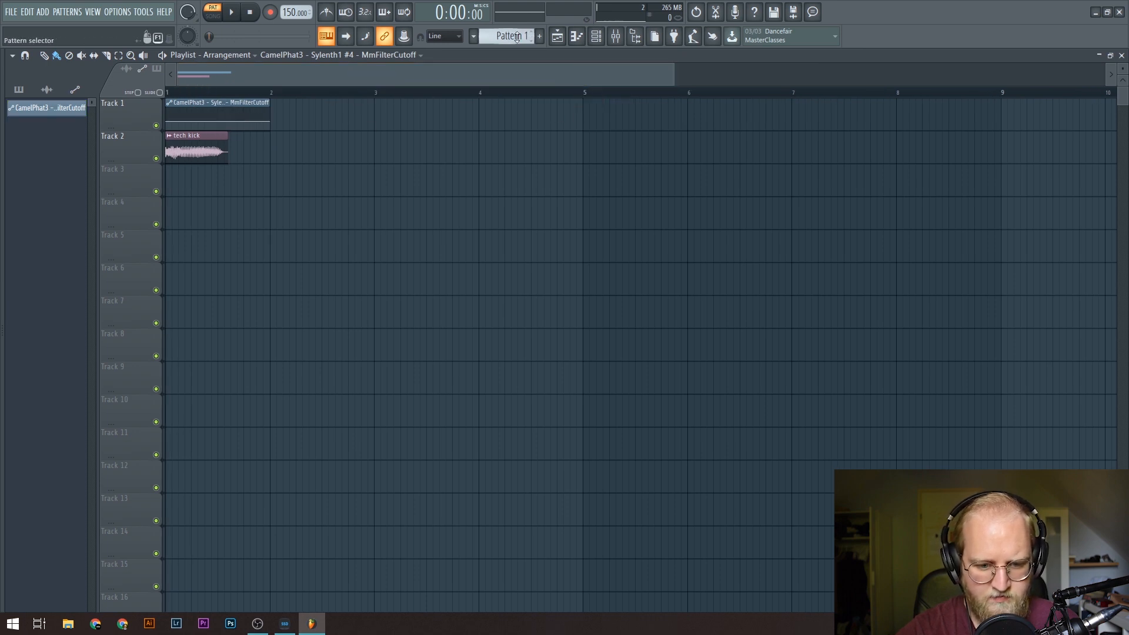
{"action": "left_click", "coordinate": [516, 36]}
{"action": "left_click", "coordinate": [584, 110]}
{"action": "left_click", "coordinate": [585, 92]}
{"action": "key", "text": "space"}
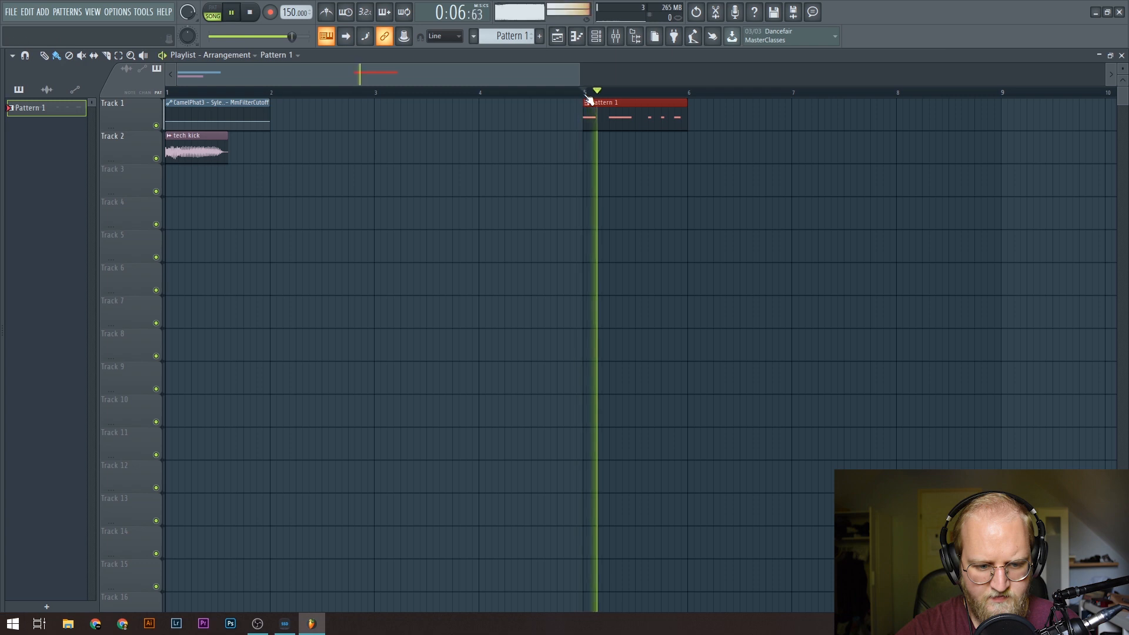
{"action": "key", "text": "space"}
Step: Move the MmFilterCutoff automation clip to bar 5 on Track 2 and shape it into a rising and falling curve
{"action": "left_click_drag", "start_coordinate": [233, 100], "coordinate": [653, 131]}
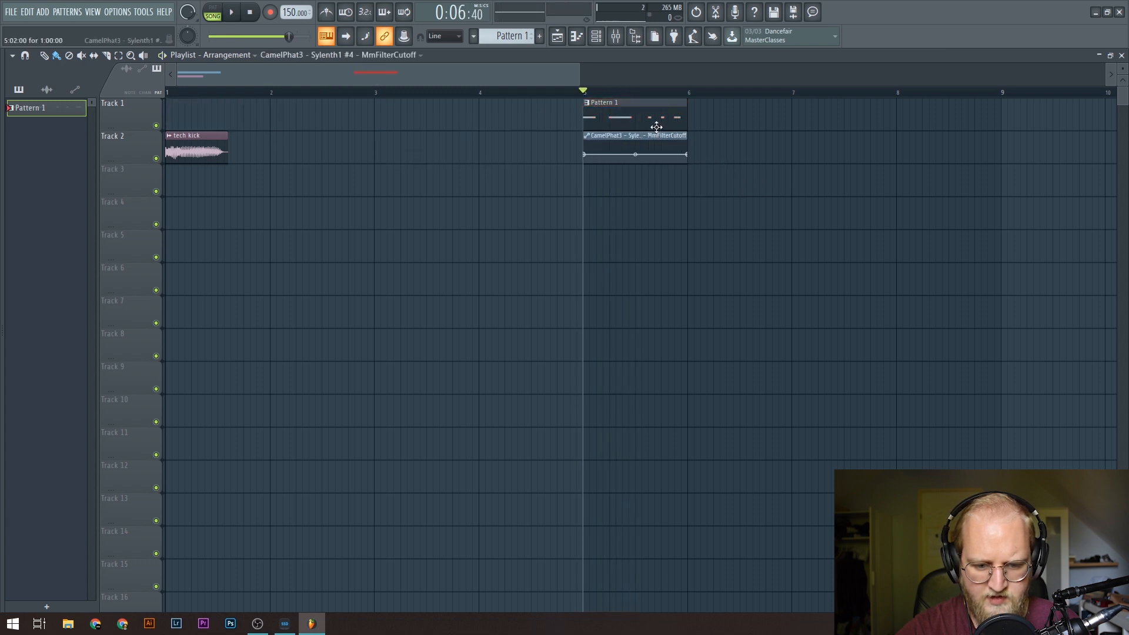
{"action": "scroll", "coordinate": [684, 97], "scroll_direction": "up", "scroll_amount": 3}
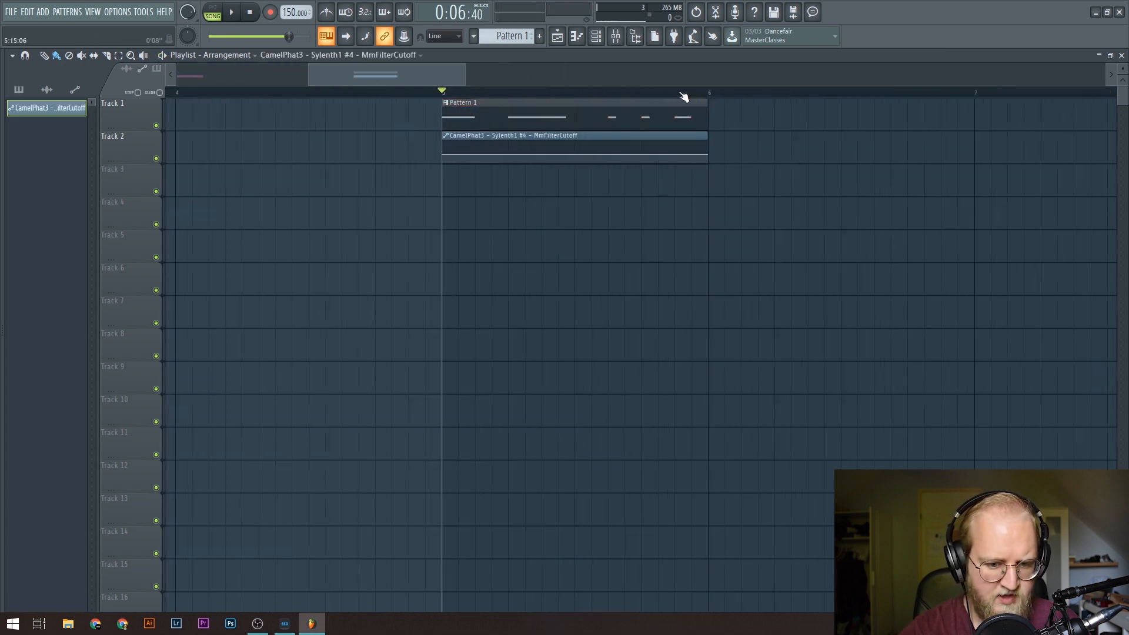
{"action": "mouse_move", "coordinate": [524, 146]}
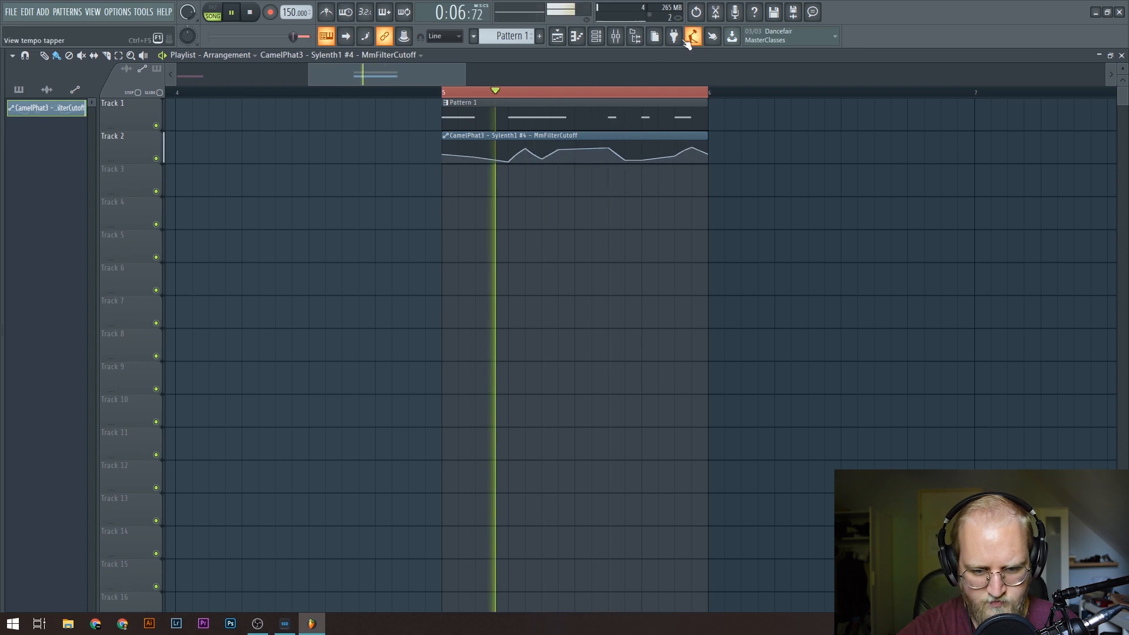
Step: Reopen CamelPhat3 from the mixer and slightly lower the BP Filter's low cutoff while playing the loop
{"action": "left_click", "coordinate": [615, 36]}
{"action": "key", "text": "space"}
{"action": "left_click", "coordinate": [877, 218]}
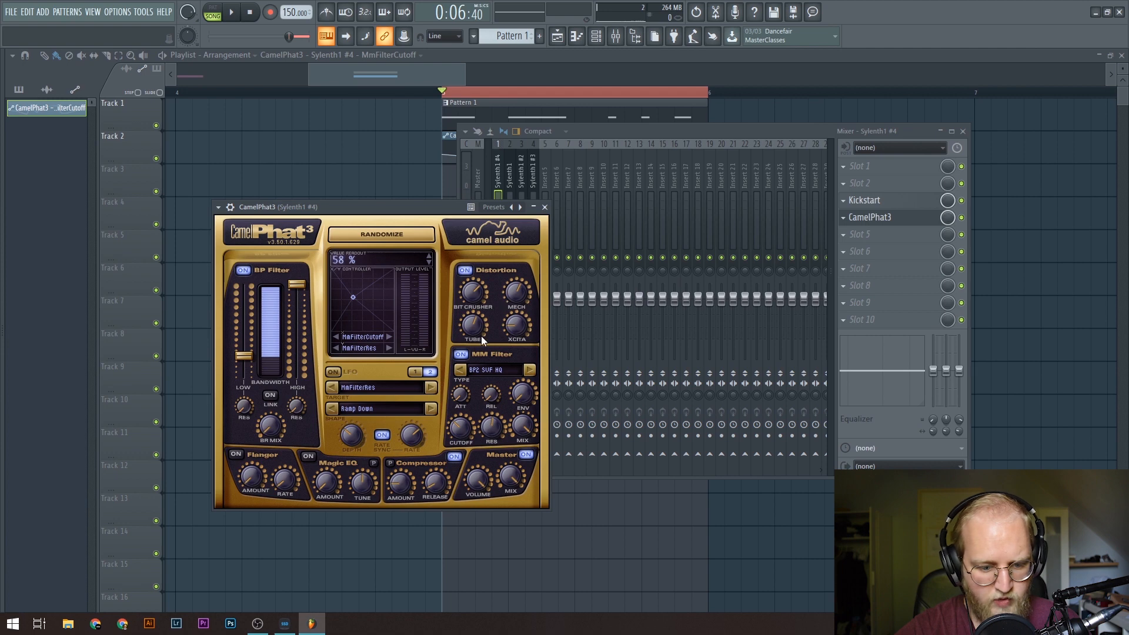
{"action": "key", "text": "space"}
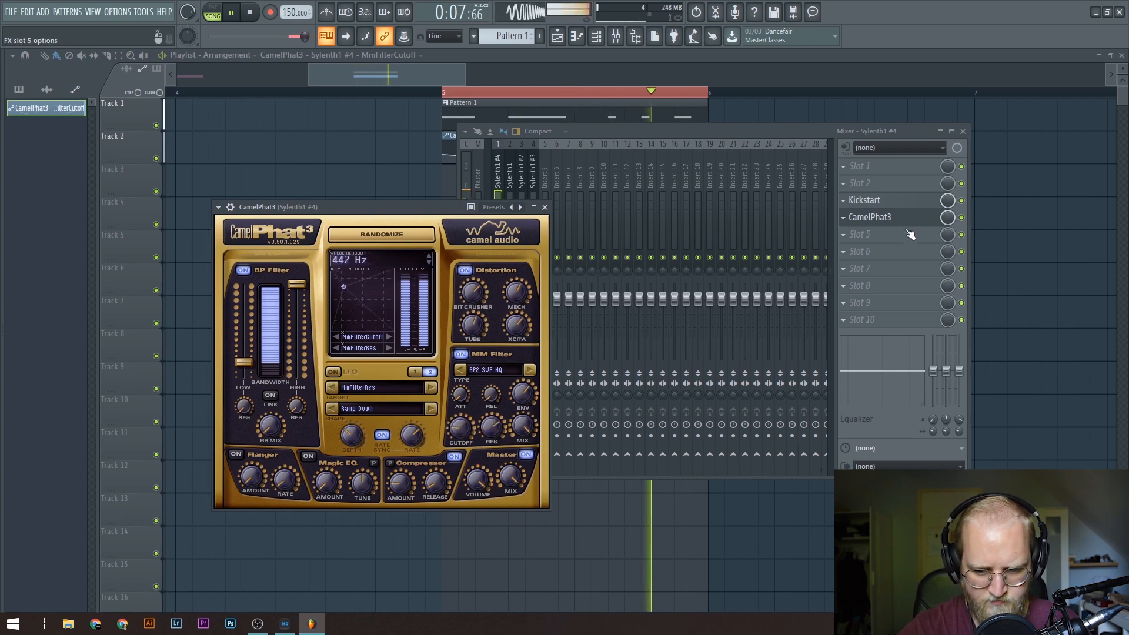
{"action": "key", "text": "space"}
Step: Load OTT in slot 5 with upward compression at 81% and downward at 57%, and lower the synth track's fader
{"action": "left_click", "coordinate": [870, 241]}
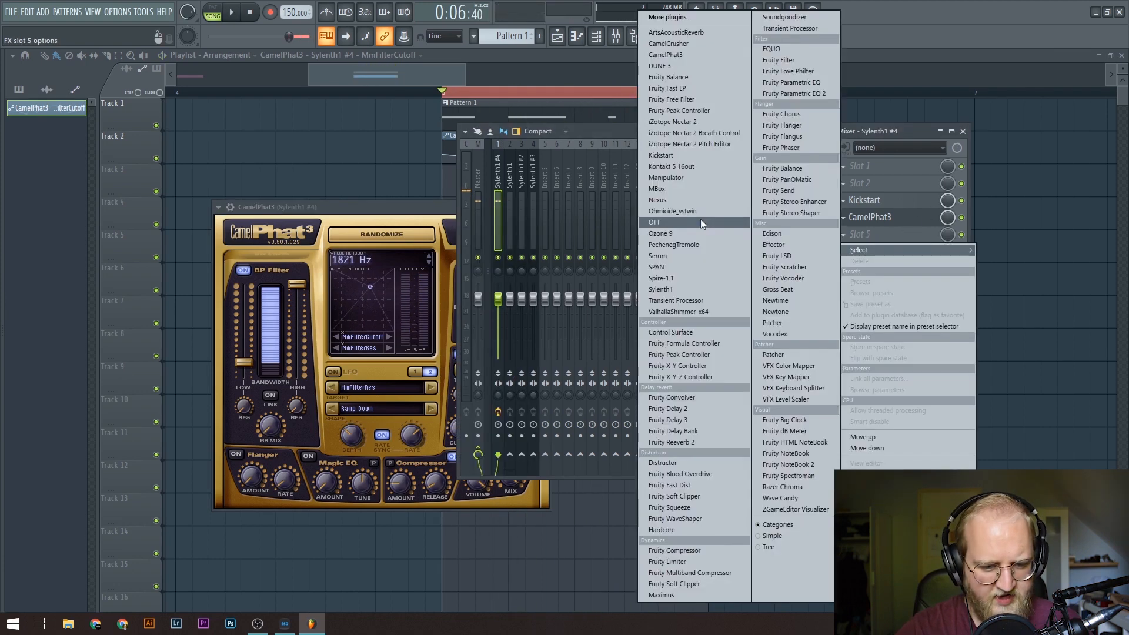
{"action": "left_click", "coordinate": [694, 219]}
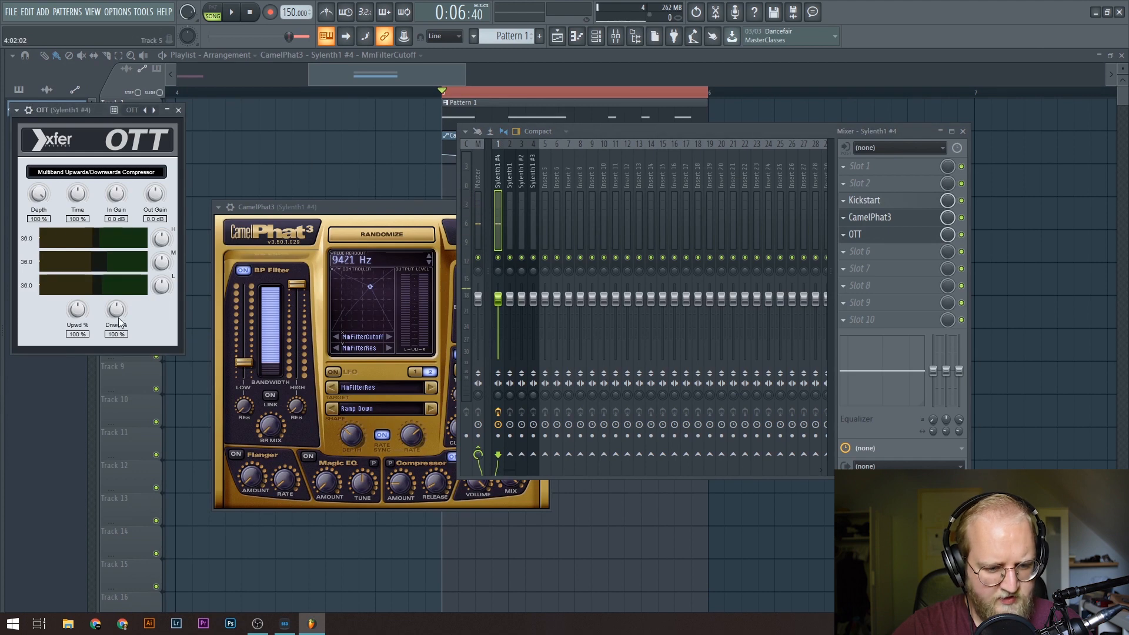
{"action": "key", "text": "space"}
{"action": "left_click_drag", "start_coordinate": [77, 311], "coordinate": [110, 346]}
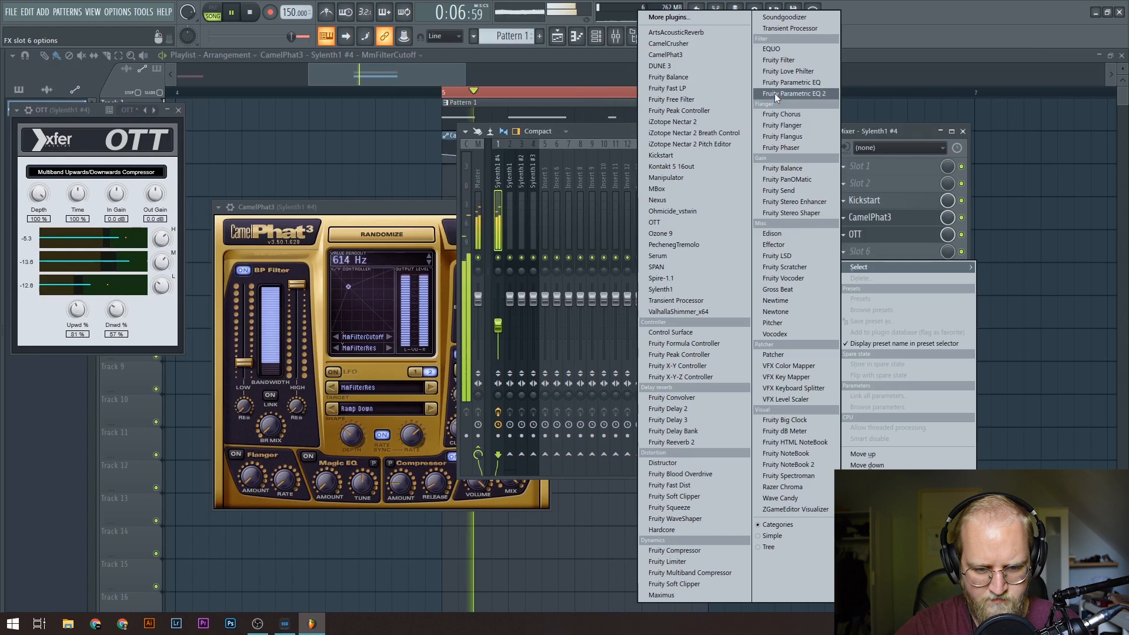
Step: Load Fruity Parametric EQ 2 in slot 6 and slightly boost band 6 while the loop plays
{"action": "left_click", "coordinate": [775, 95]}
{"action": "mouse_move", "coordinate": [226, 220]}
{"action": "left_mouse_down"}
{"action": "mouse_move", "coordinate": [227, 196]}
{"action": "mouse_move", "coordinate": [225, 210]}
{"action": "left_mouse_up"}
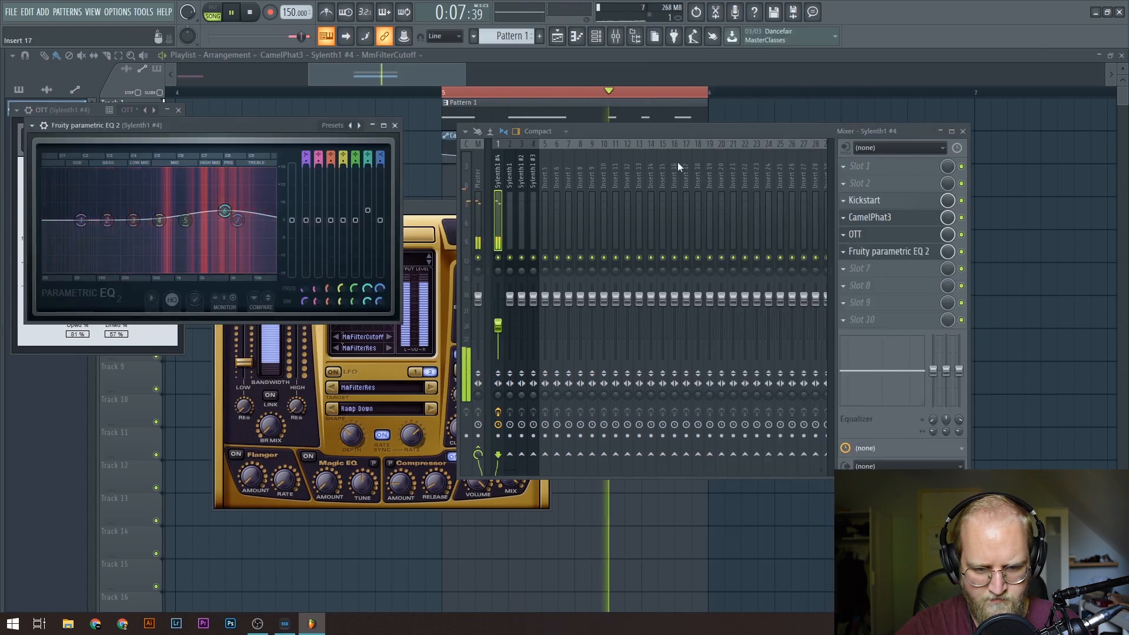
{"action": "key", "text": "space"}
Step: Turn EQ band 1 into a high-pass filter at 149 Hz and audition it in playback
{"action": "left_click_drag", "start_coordinate": [81, 220], "coordinate": [91, 225]}
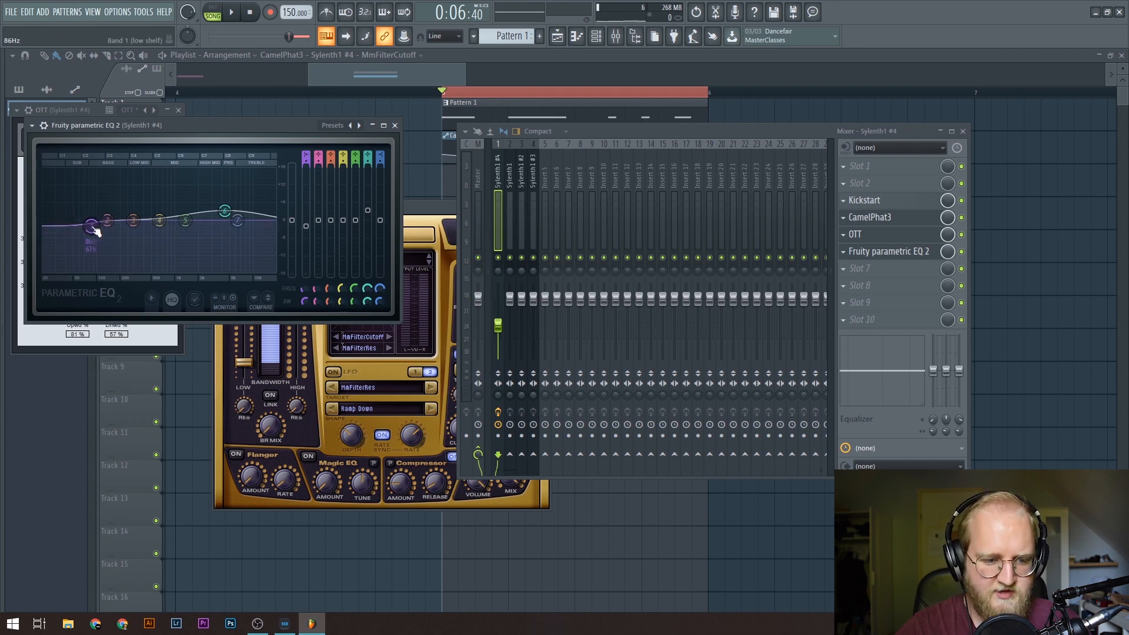
{"action": "left_click_drag", "start_coordinate": [91, 231], "coordinate": [89, 225]}
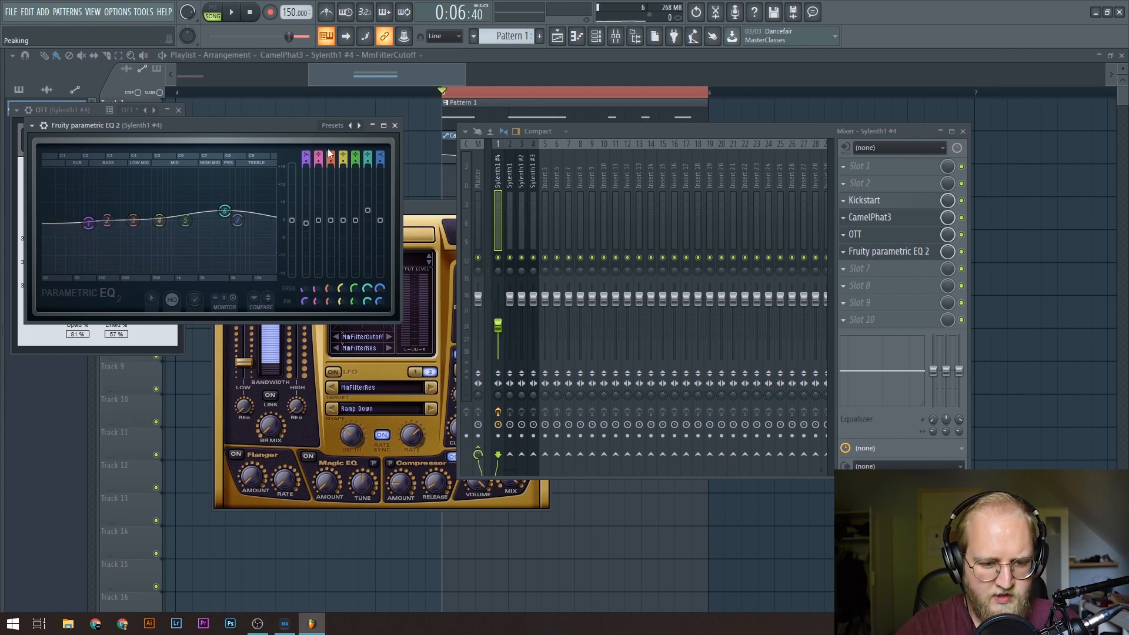
{"action": "left_click_drag", "start_coordinate": [308, 154], "coordinate": [306, 151]}
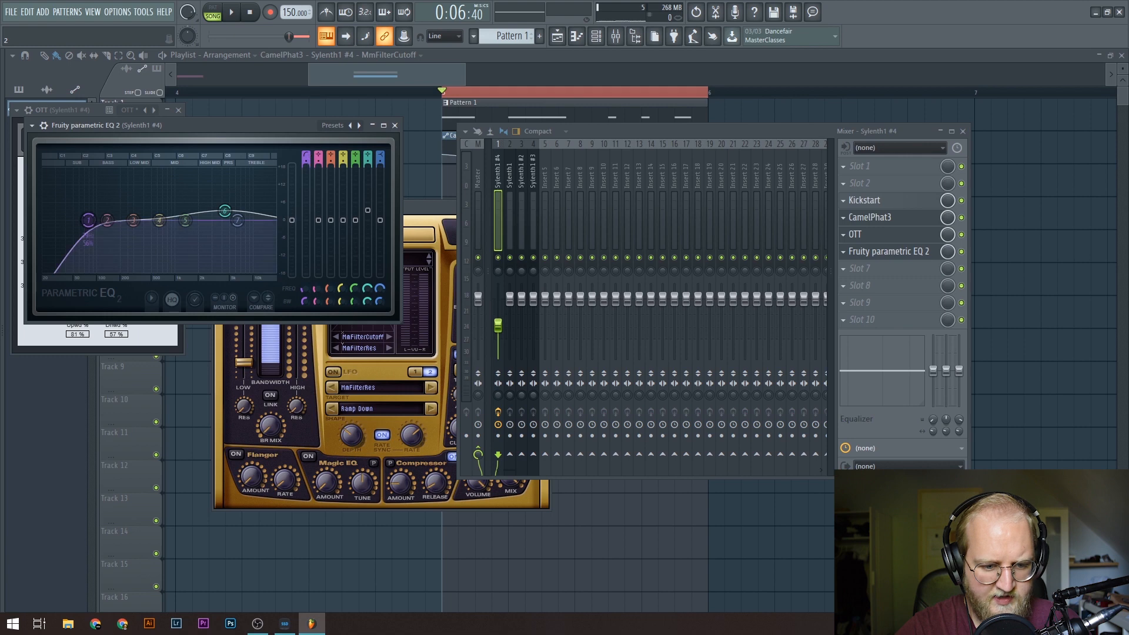
{"action": "left_click_drag", "start_coordinate": [306, 162], "coordinate": [306, 156]}
{"action": "left_click_drag", "start_coordinate": [77, 243], "coordinate": [97, 243]}
{"action": "key", "text": "space"}
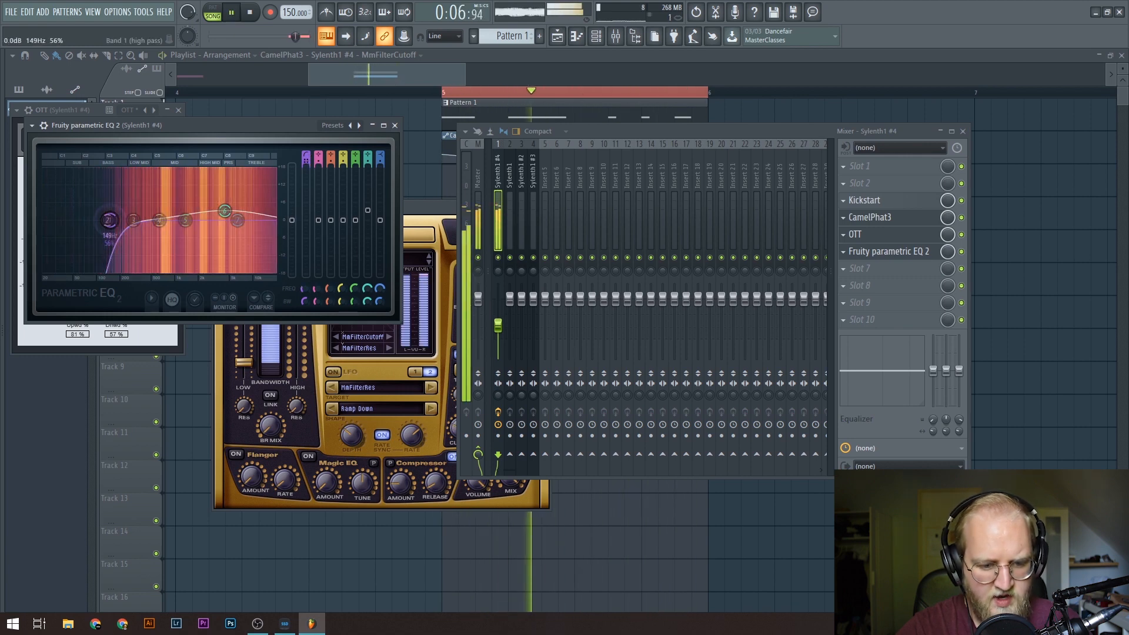
{"action": "key", "text": "space"}
Step: Load the EQ's 20Hz + 18kHz cut preset and raise its low-cut frequency during playback
{"action": "left_click", "coordinate": [338, 128]}
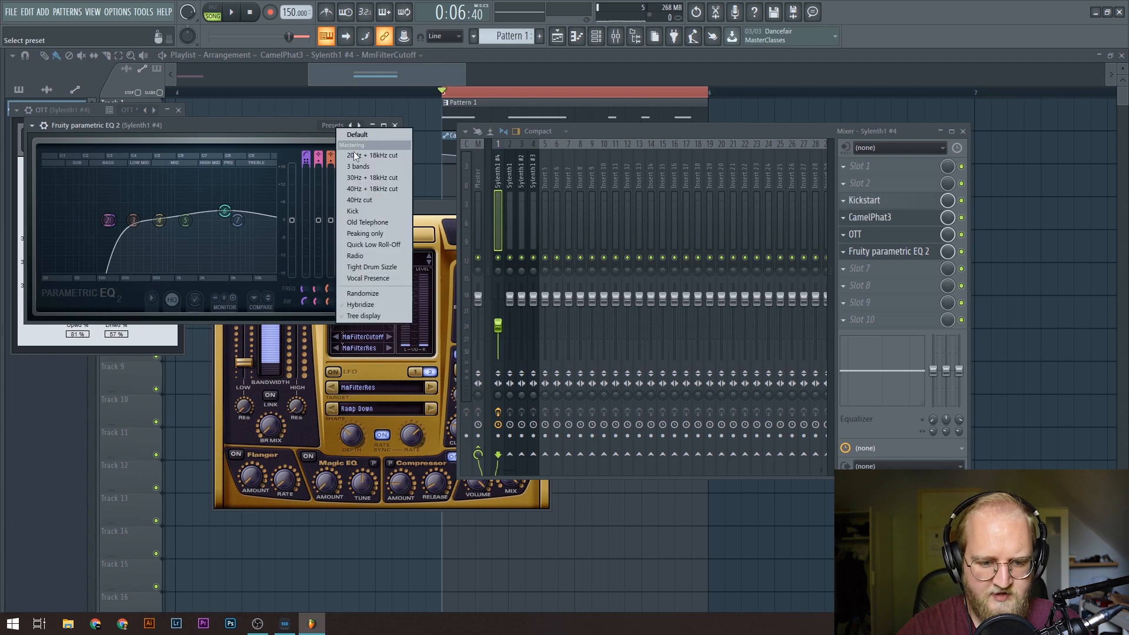
{"action": "left_click", "coordinate": [363, 160]}
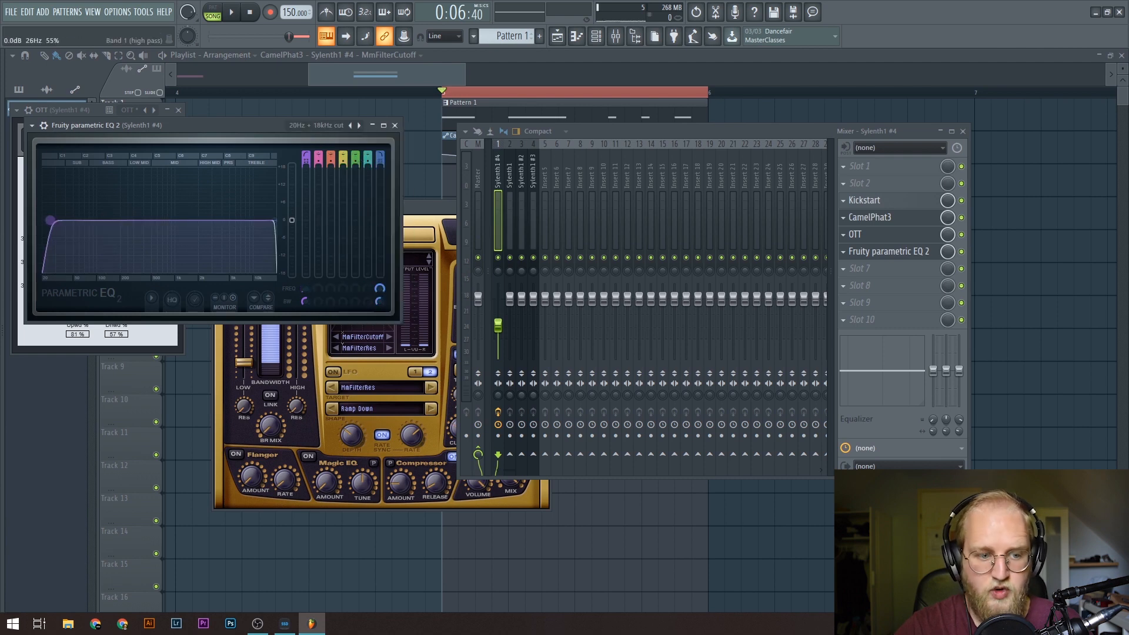
{"action": "key", "text": "space"}
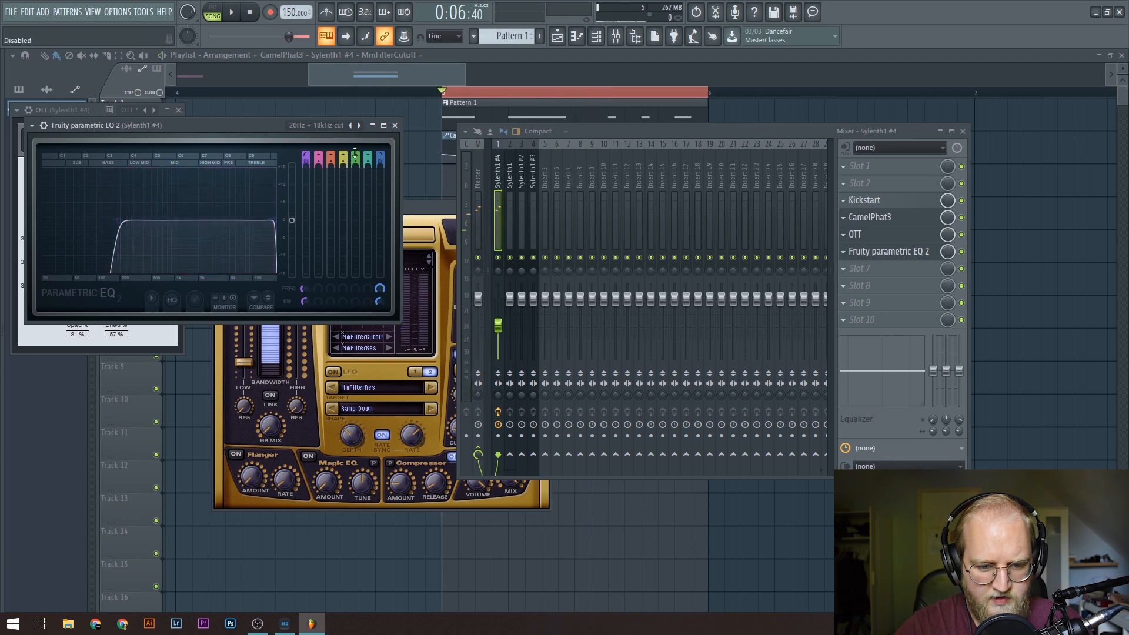
Step: Enable EQ band 5 and shape it into a gentle, wide boost in the high range
{"action": "scroll", "coordinate": [356, 155], "scroll_direction": "down", "scroll_amount": 6}
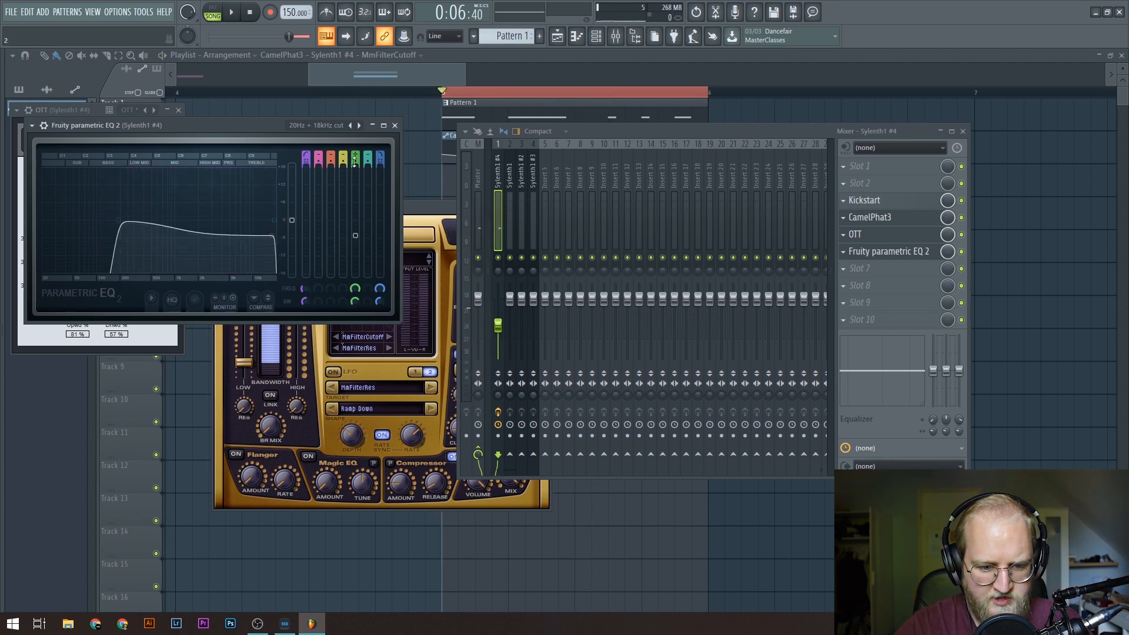
{"action": "left_click_drag", "start_coordinate": [196, 224], "coordinate": [223, 211]}
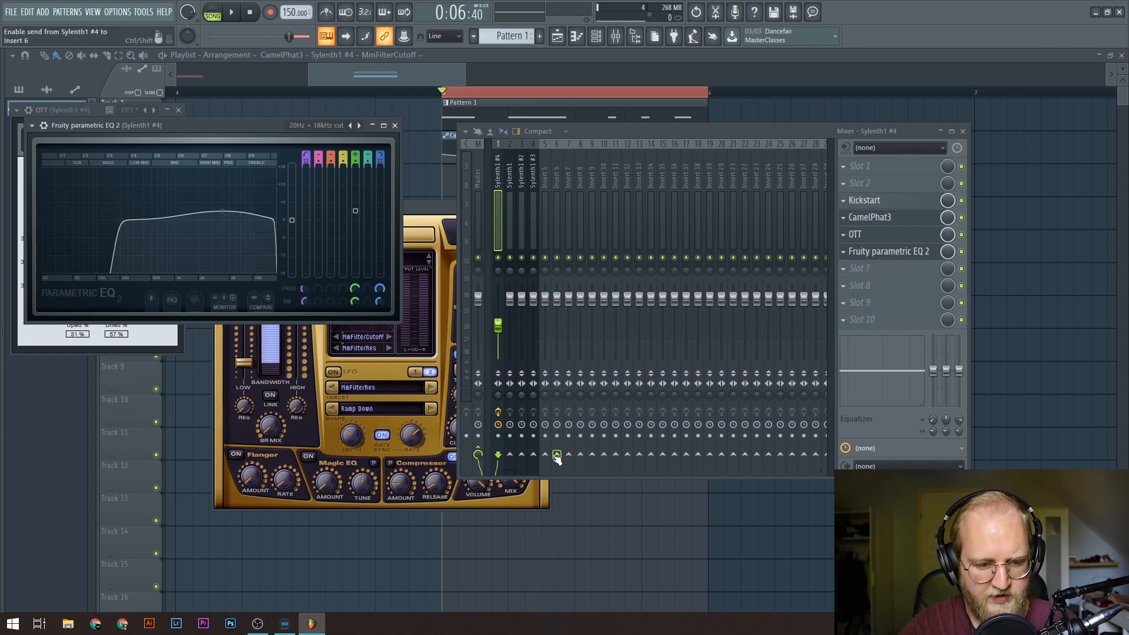
Step: Load the 1. Hardstyle Reverb mixer state on Insert 5 and 2. Hardstyle Delay on Insert 6
{"action": "right_click", "coordinate": [545, 205]}
{"action": "mouse_move", "coordinate": [595, 205]}
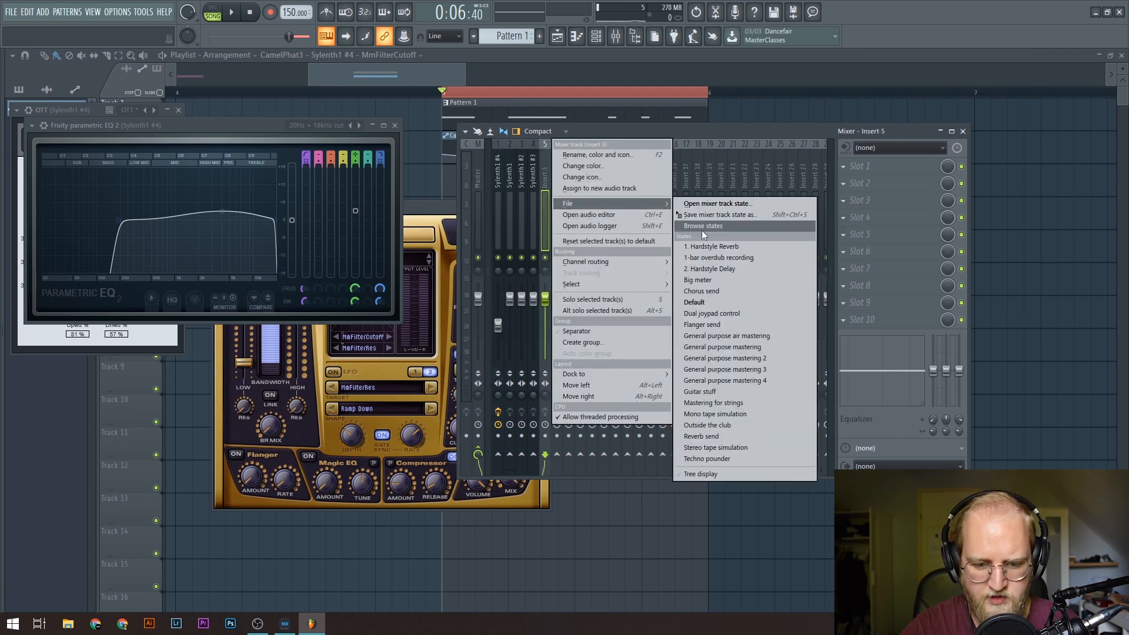
{"action": "left_click", "coordinate": [700, 436]}
{"action": "right_click", "coordinate": [553, 216]}
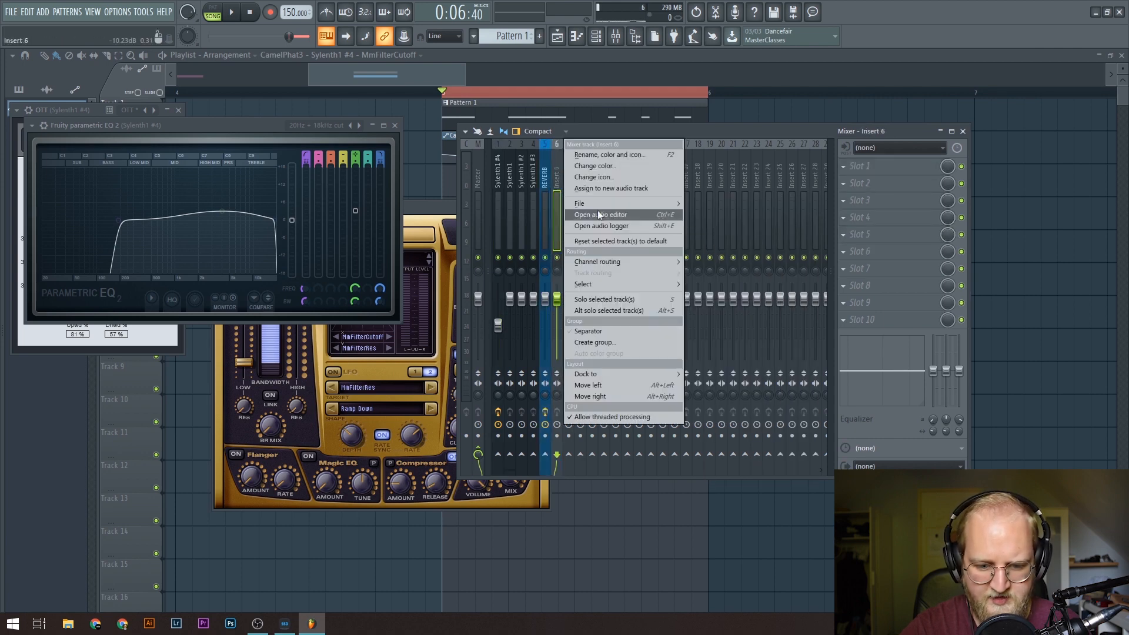
{"action": "mouse_move", "coordinate": [658, 204]}
{"action": "left_click", "coordinate": [757, 265]}
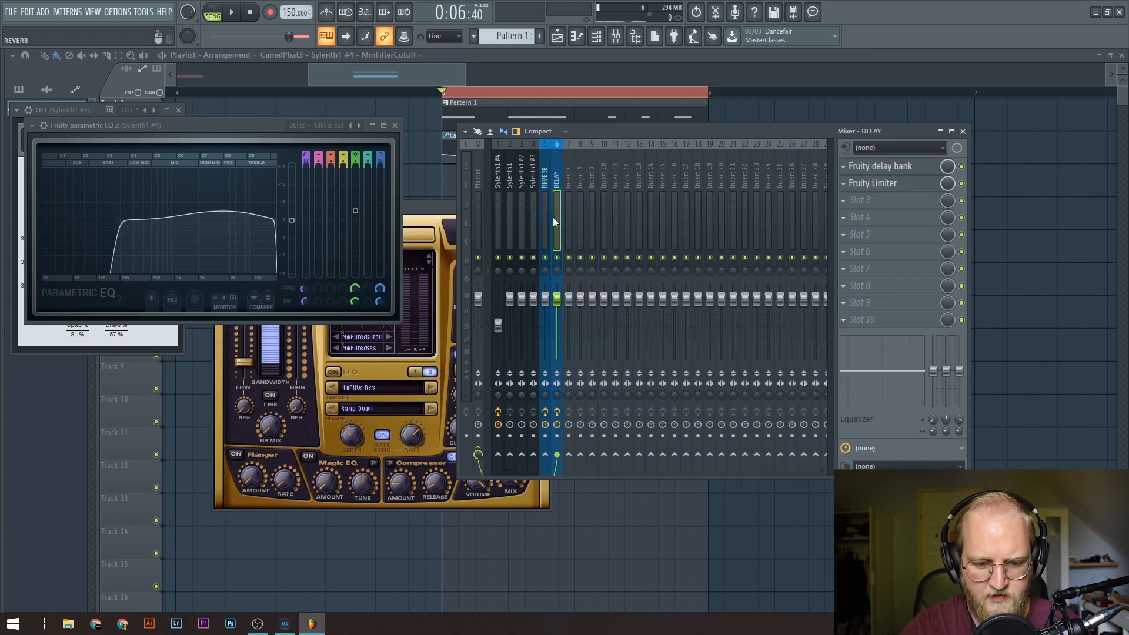
Step: Route the Sylenth1 #4 track to the REVERB and DELAY tracks, listening to the loop without and with the sends
{"action": "left_click", "coordinate": [497, 226]}
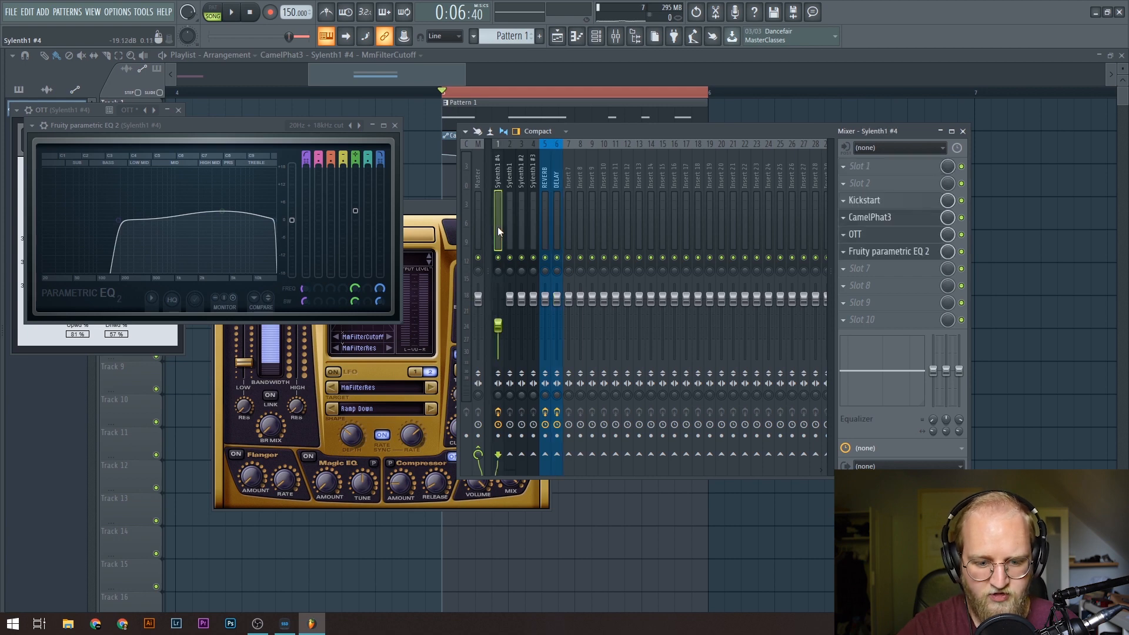
{"action": "key", "text": "space"}
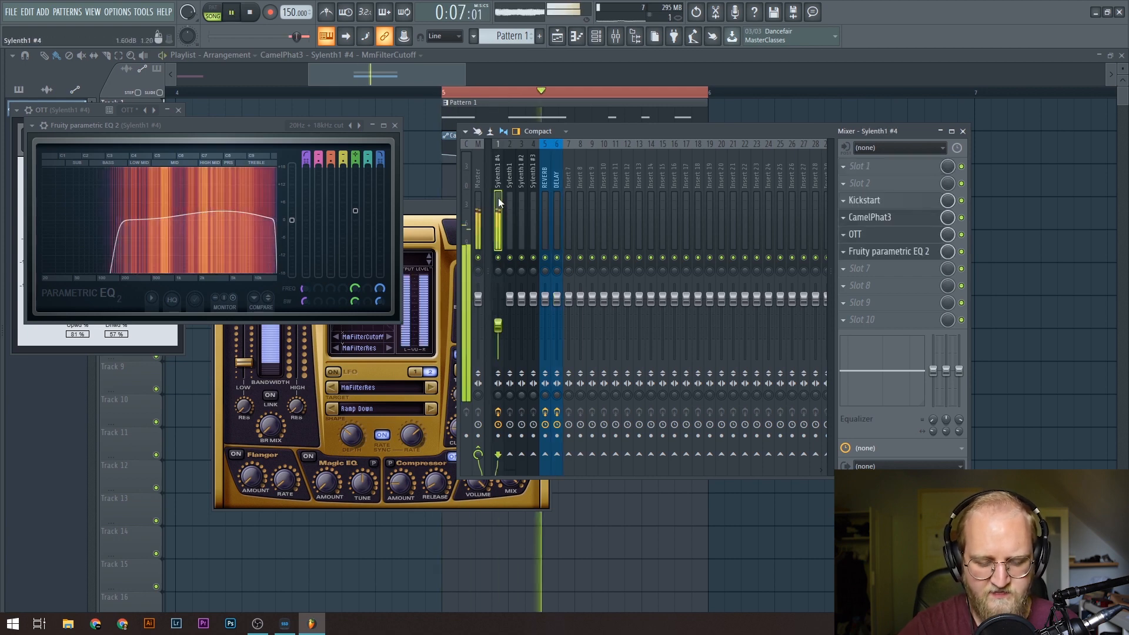
{"action": "key", "text": "space"}
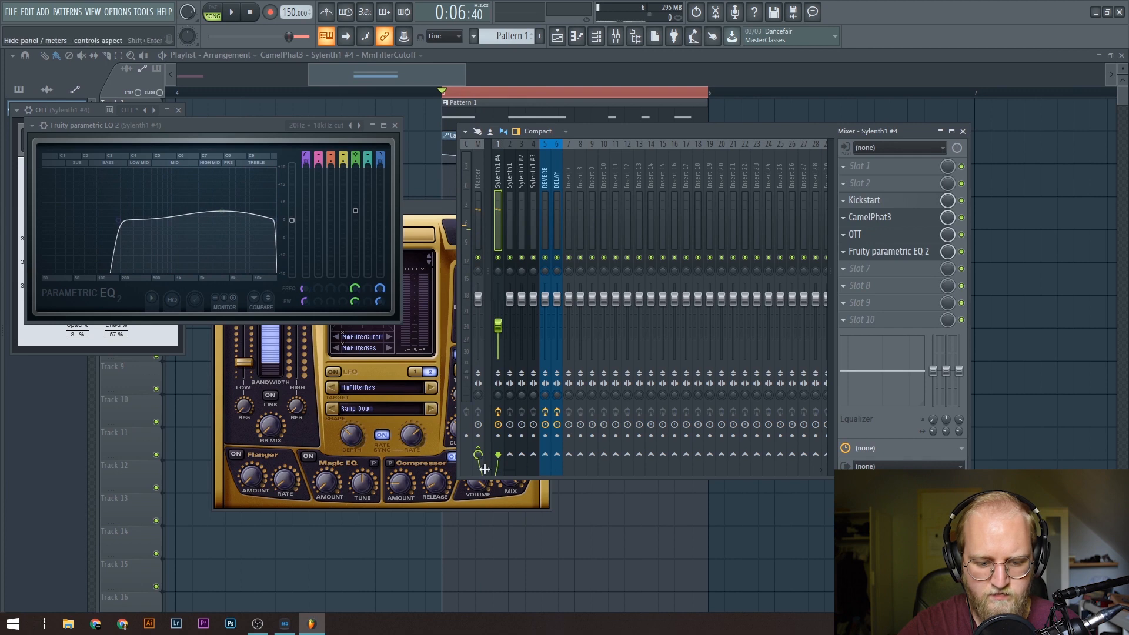
{"action": "left_click", "coordinate": [545, 454]}
{"action": "left_click", "coordinate": [557, 455]}
{"action": "key", "text": "space"}
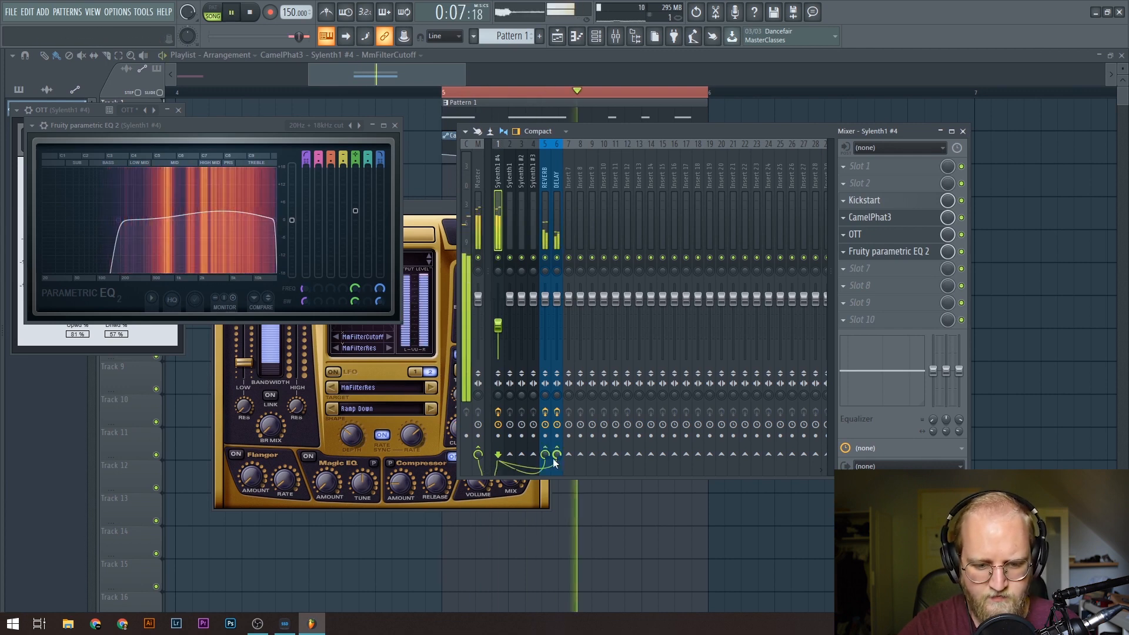
{"action": "key", "text": "space"}
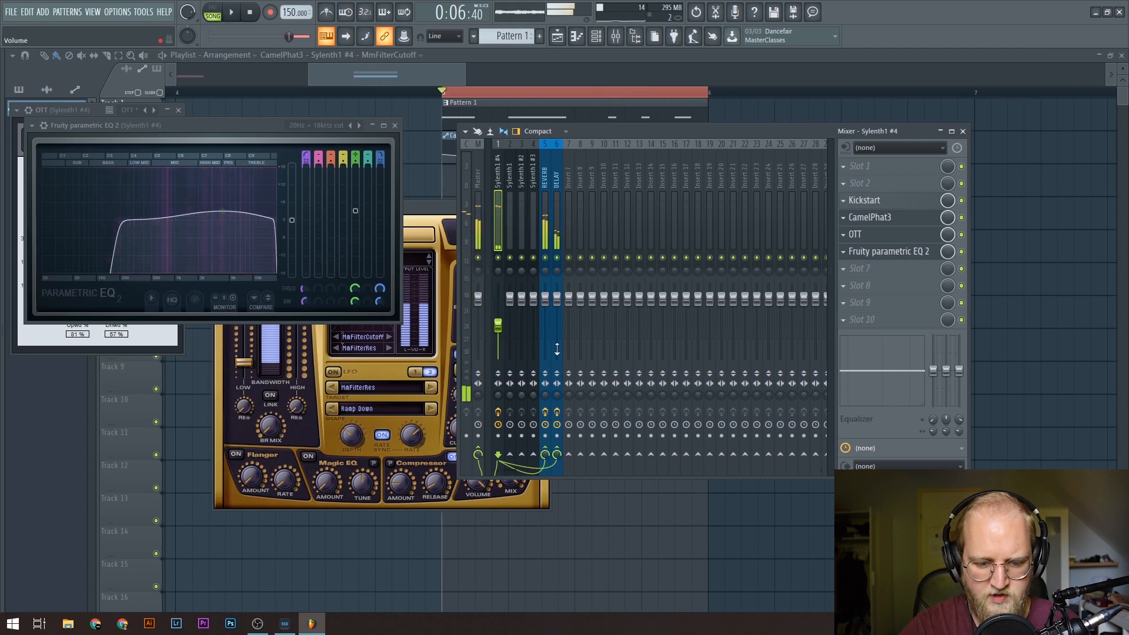
Step: Lower the REVERB and DELAY track volumes to about 68% while listening to the loop
{"action": "left_click_drag", "start_coordinate": [550, 308], "coordinate": [548, 328]}
{"action": "key", "text": "space"}
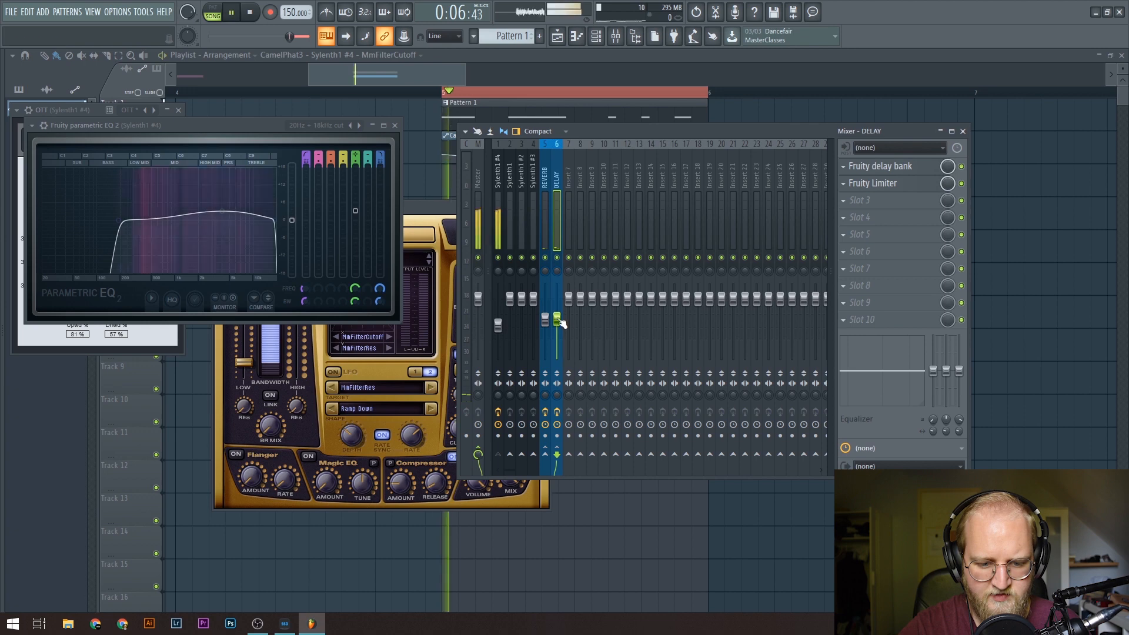
{"action": "left_click", "coordinate": [547, 326]}
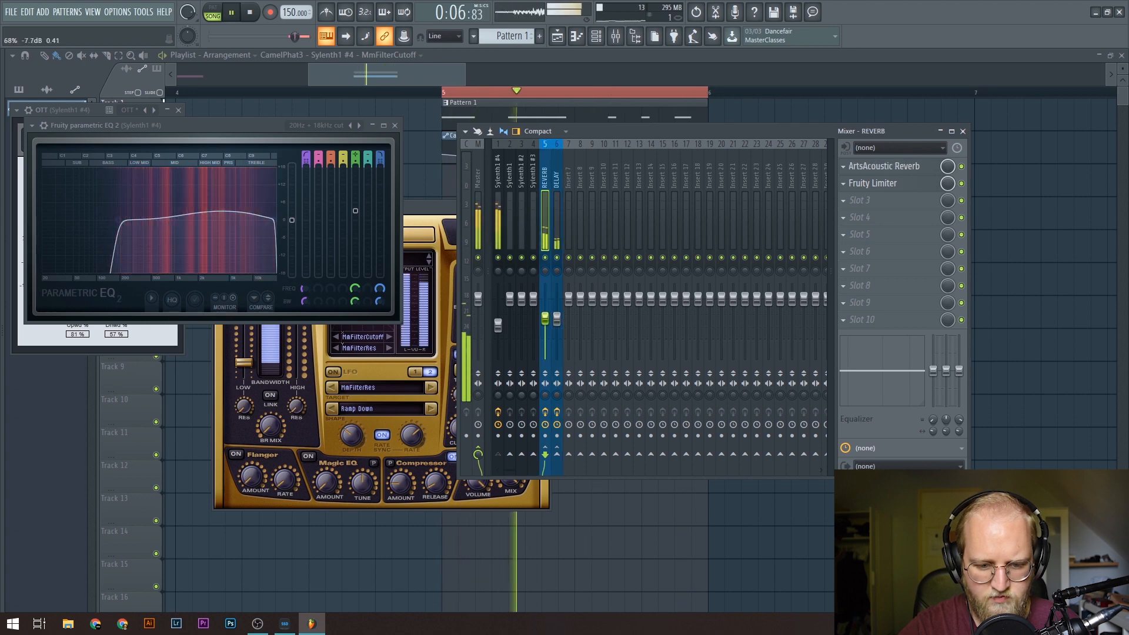
Step: Inspect the Fruity Limiters on the REVERB and DELAY tracks, checking the sidechain input and the ducking during playback
{"action": "left_click", "coordinate": [879, 184]}
{"action": "key", "text": "space"}
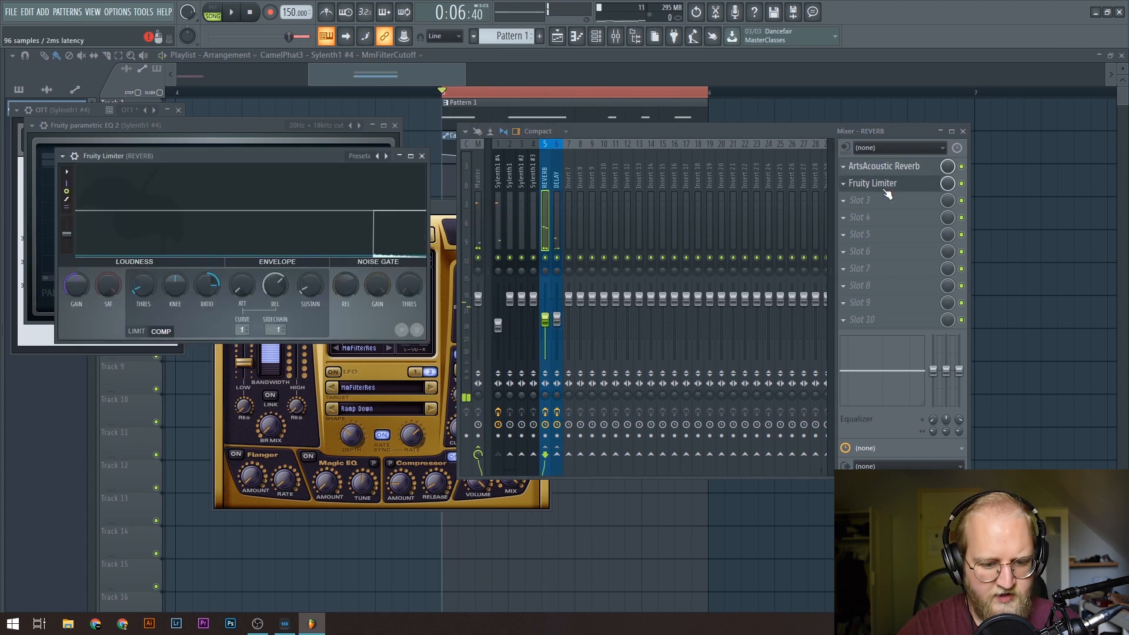
{"action": "left_click", "coordinate": [285, 331]}
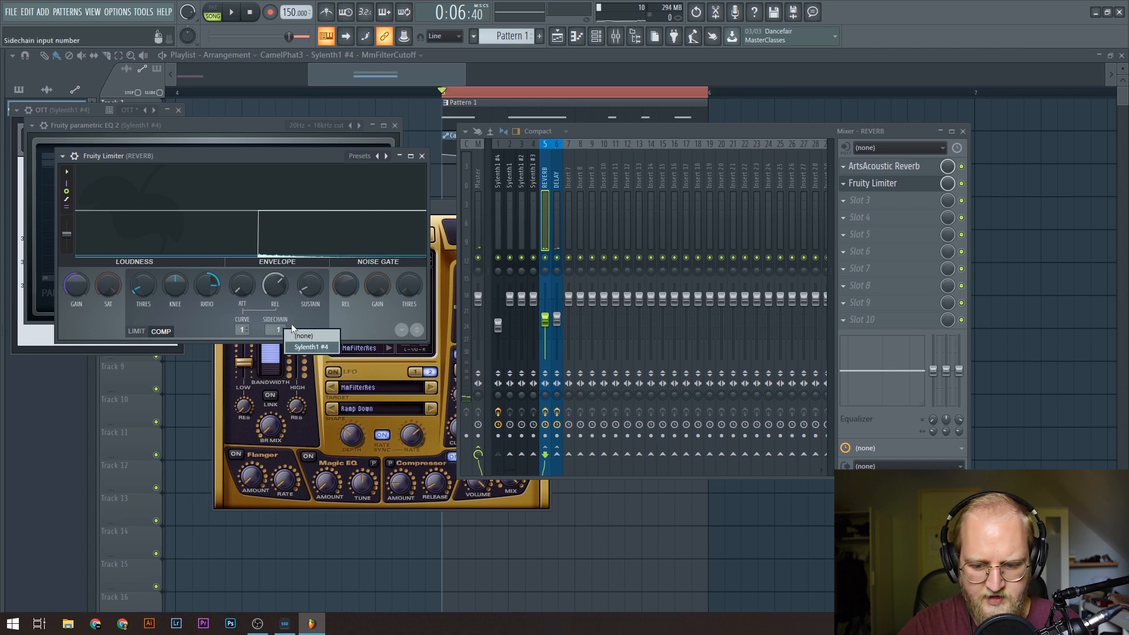
{"action": "key", "text": "space"}
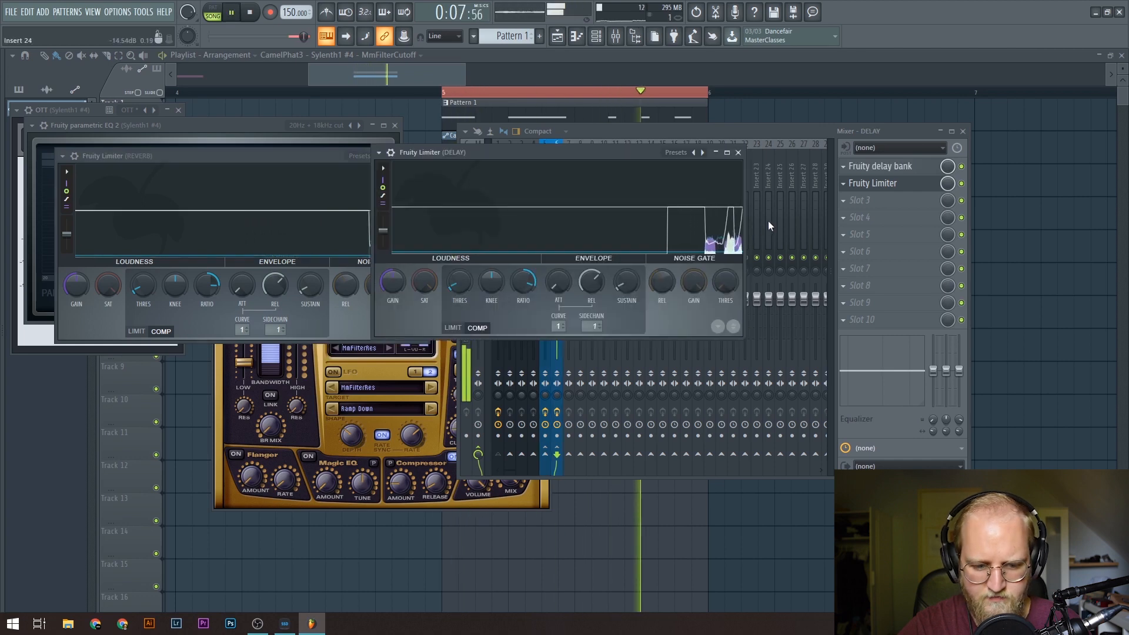
{"action": "key", "text": "space"}
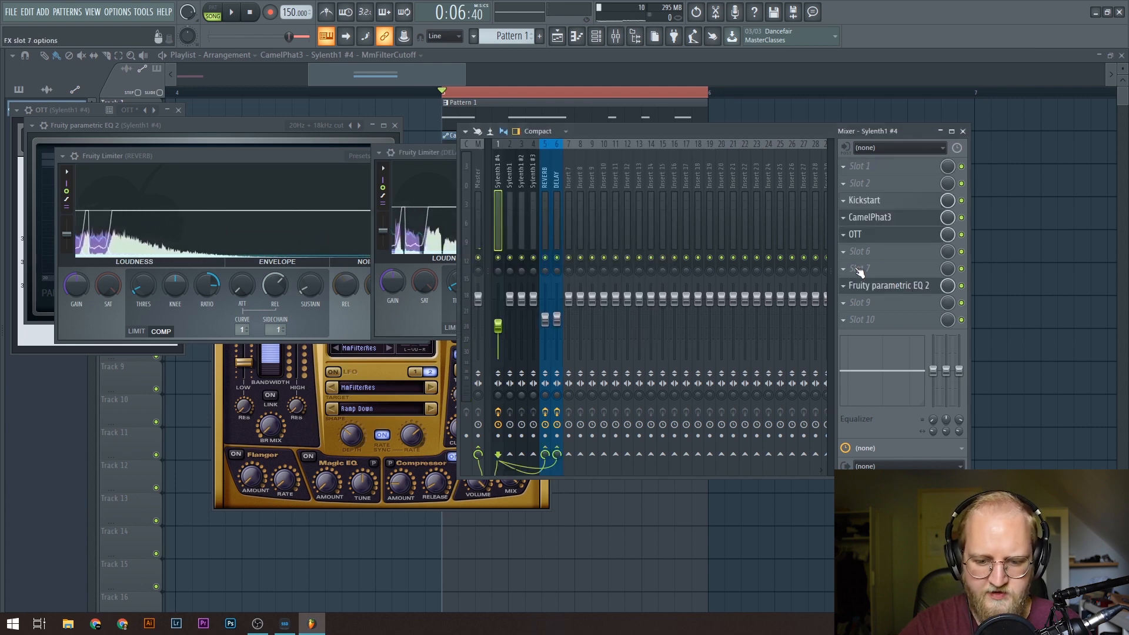
Step: Load PechenegTremolo into effect slot 6 of the Sylenth1 #4 track and play the loop
{"action": "left_click", "coordinate": [868, 252]}
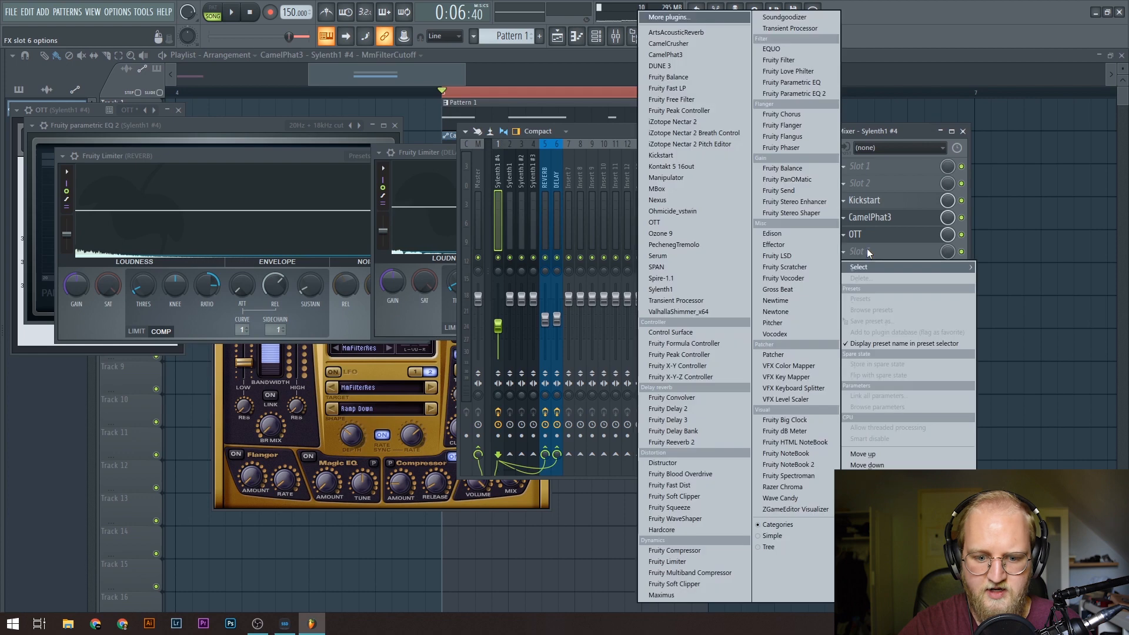
{"action": "left_click", "coordinate": [674, 244]}
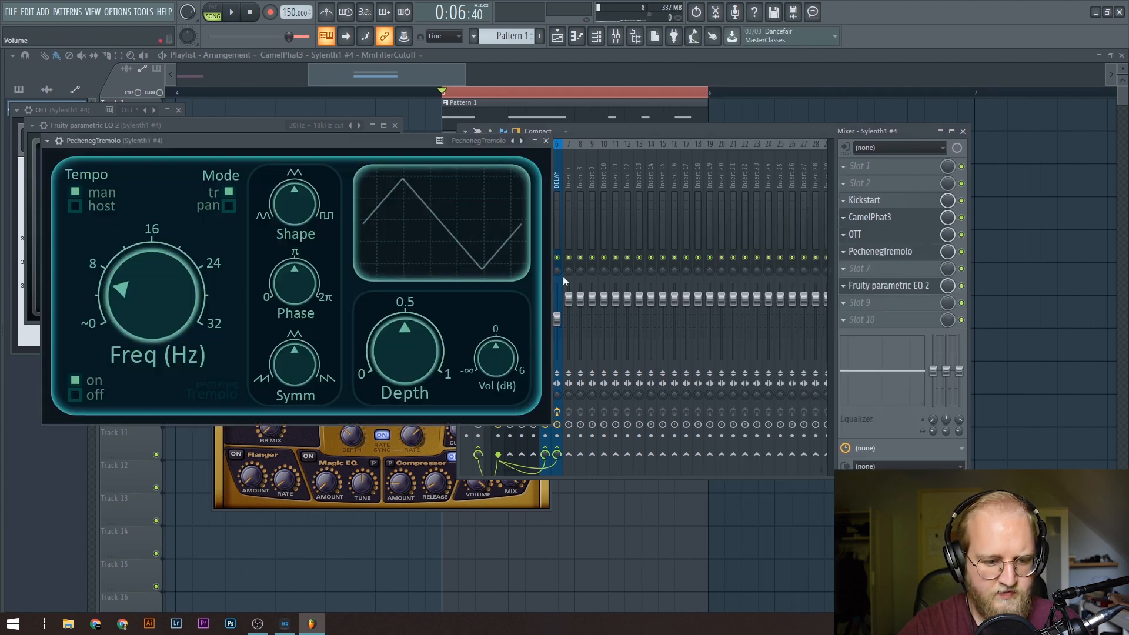
{"action": "left_click_drag", "start_coordinate": [186, 140], "coordinate": [502, 136]}
{"action": "key", "text": "space"}
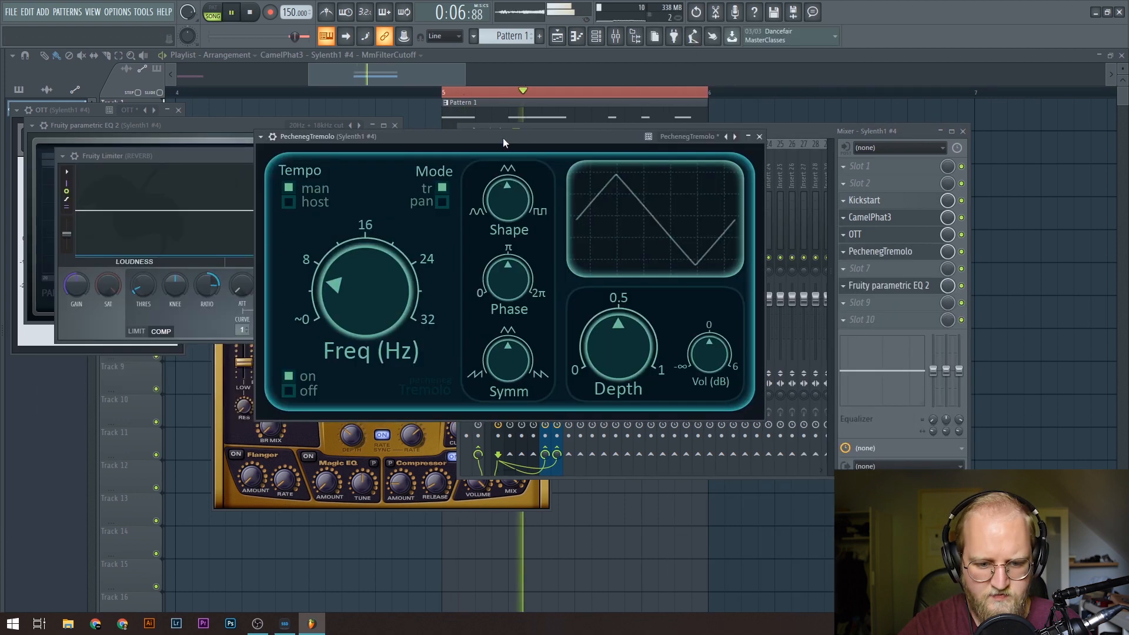
Step: Shape the tremolo wave towards a square, set its Depth to about 0.9 and raise its frequency well above 16 Hz
{"action": "left_click_drag", "start_coordinate": [502, 203], "coordinate": [506, 177]}
{"action": "left_click_drag", "start_coordinate": [609, 343], "coordinate": [666, 214]}
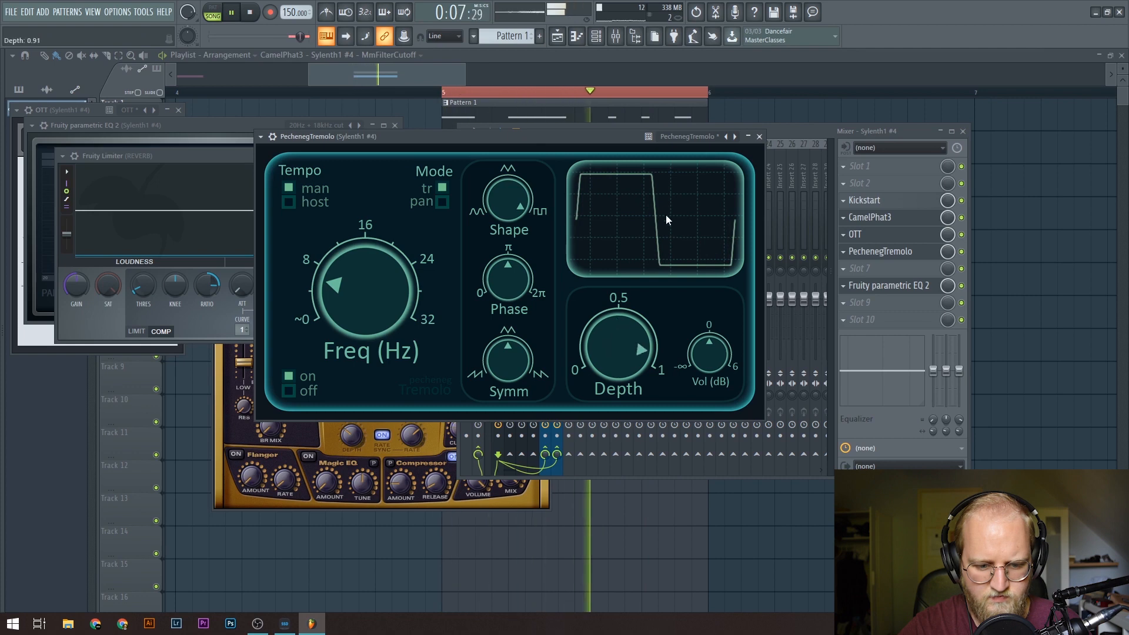
{"action": "left_click_drag", "start_coordinate": [352, 288], "coordinate": [434, 169]}
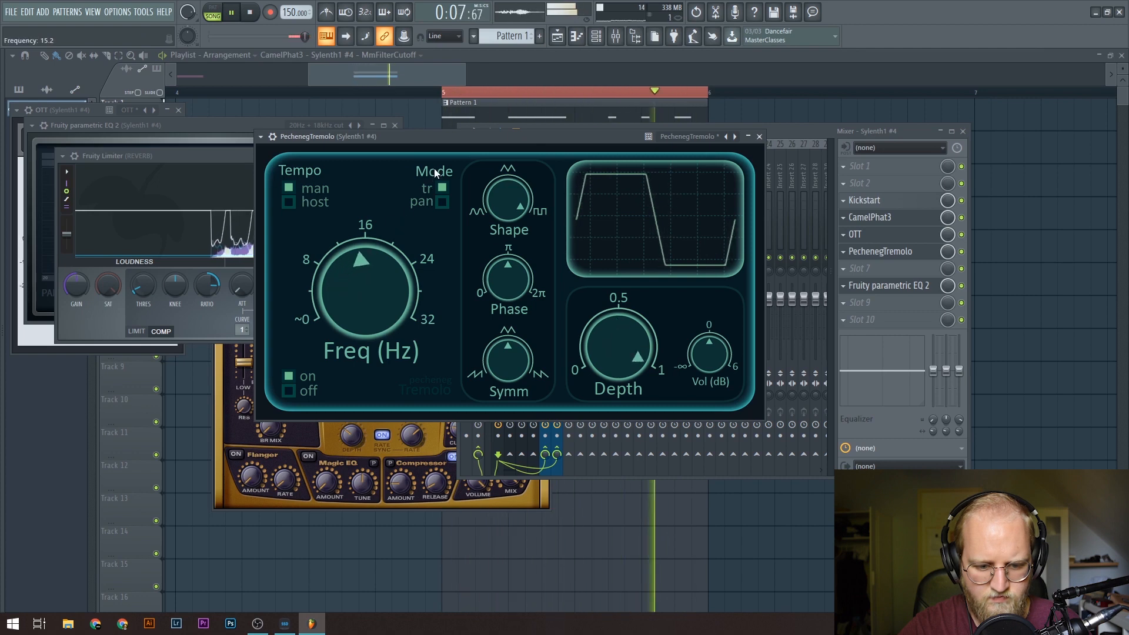
{"action": "left_click_drag", "start_coordinate": [453, 113], "coordinate": [471, 63]}
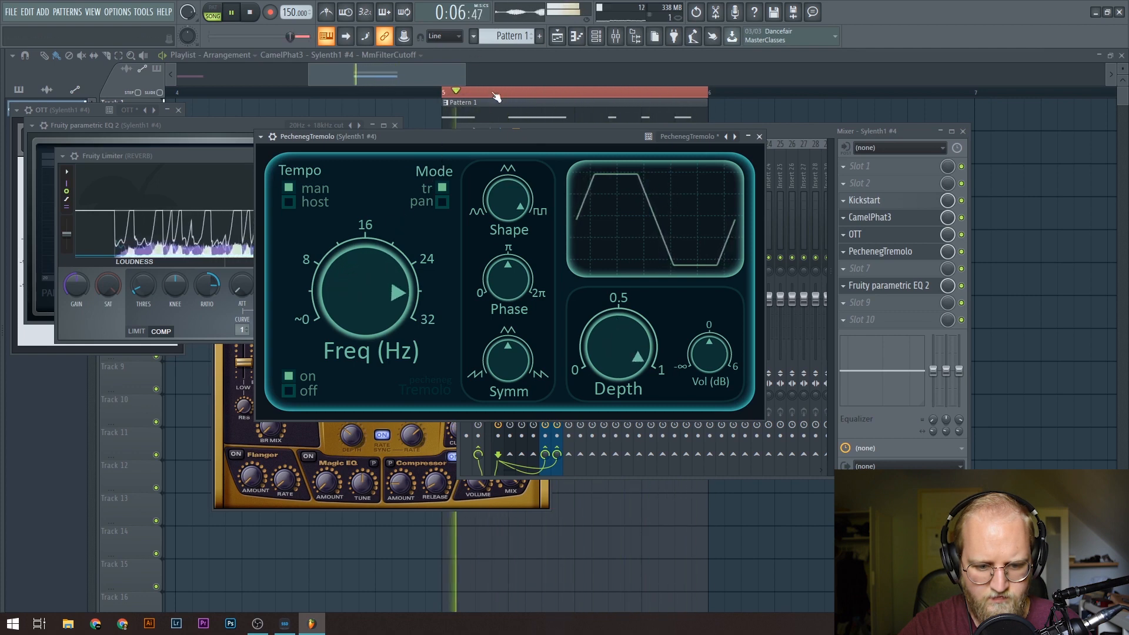
{"action": "key", "text": "space"}
Step: Sweep the tremolo frequency during playback and leave it at 26.4 Hz
{"action": "left_click_drag", "start_coordinate": [464, 138], "coordinate": [471, 144]}
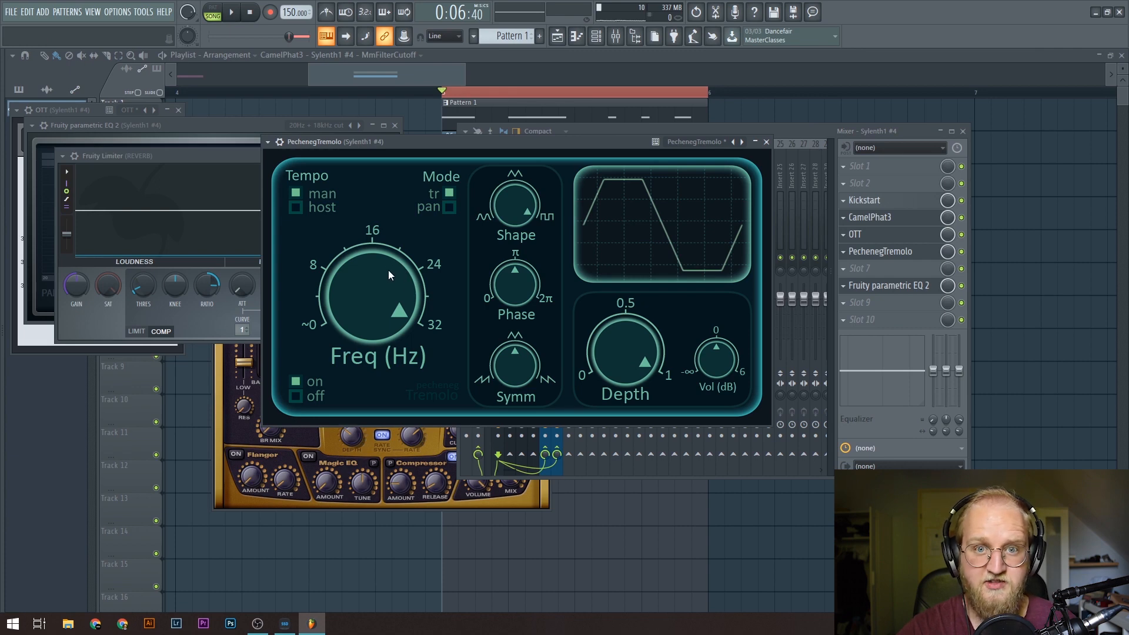
{"action": "key", "text": "space"}
{"action": "left_click_drag", "start_coordinate": [394, 271], "coordinate": [396, 342]}
{"action": "key", "text": "space"}
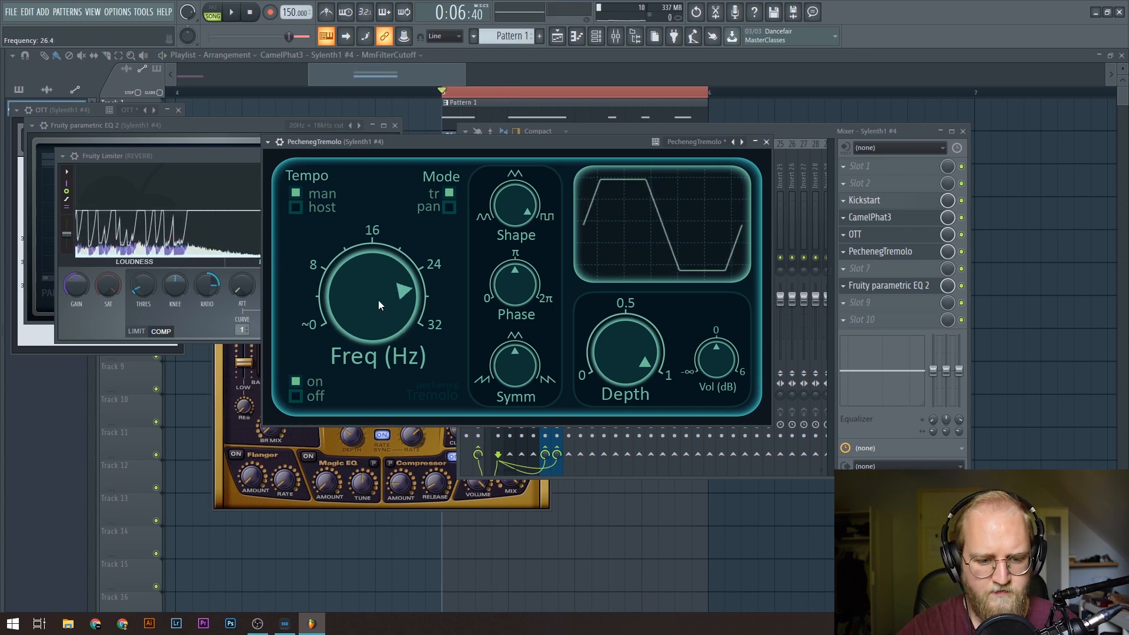
Step: Create an automation clip for the PechenegTremolo Frequency parameter
{"action": "left_click", "coordinate": [270, 143]}
{"action": "left_click", "coordinate": [288, 302]}
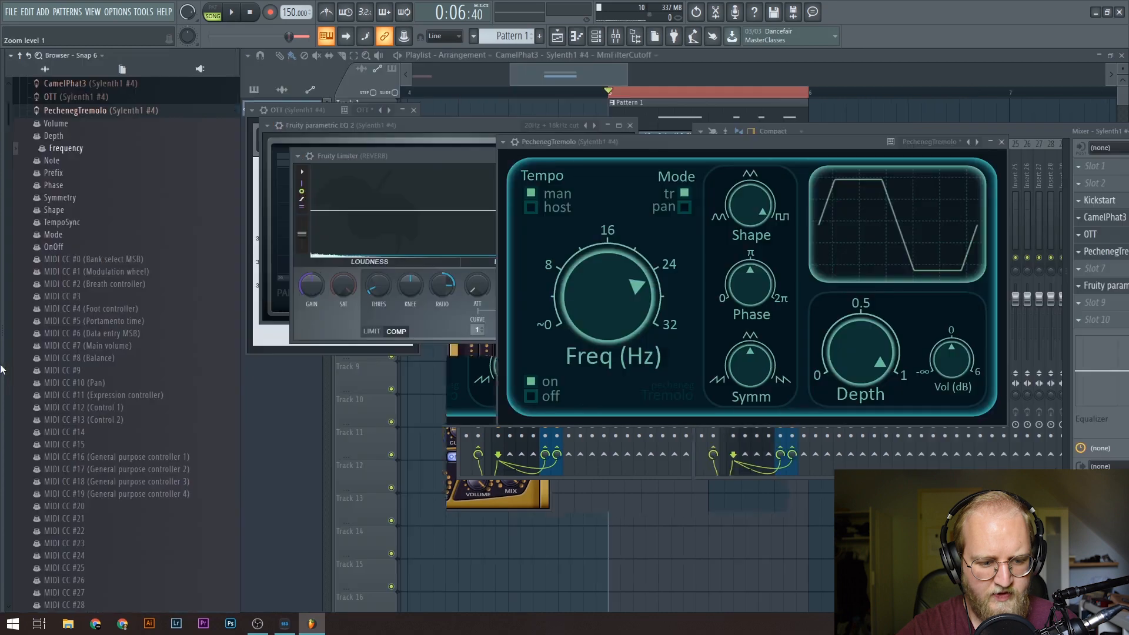
{"action": "right_click", "coordinate": [67, 154]}
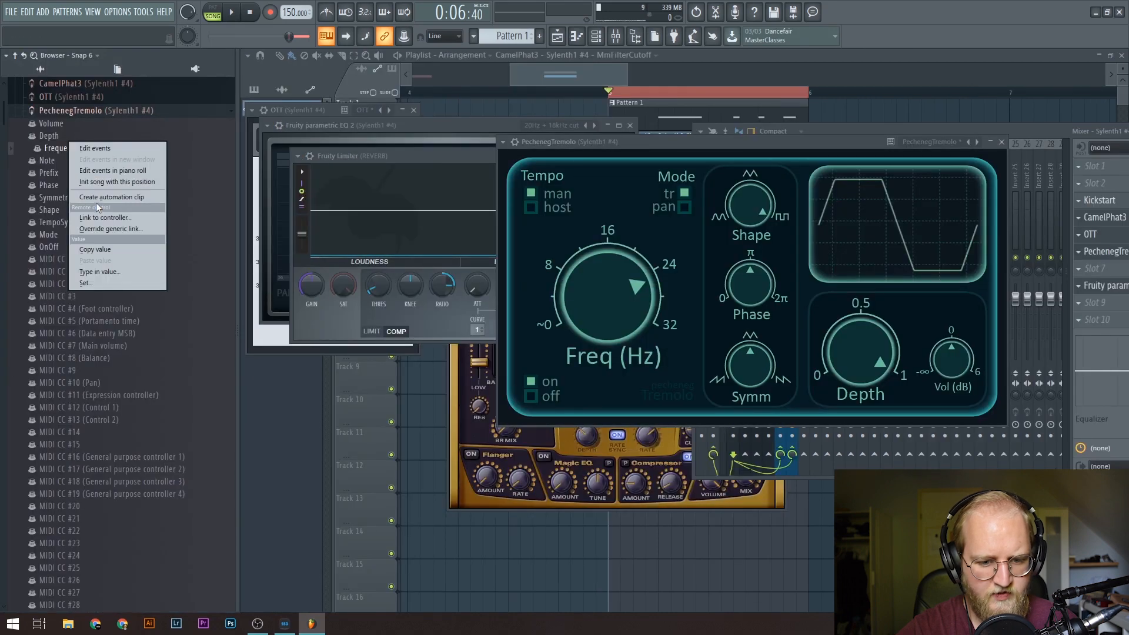
{"action": "left_click", "coordinate": [96, 202]}
Step: Shape the Frequency automation on Track 3 with a curved hump in the first half and a rising ramp at the end, auditioning it
{"action": "left_click", "coordinate": [397, 73]}
{"action": "key", "text": "space"}
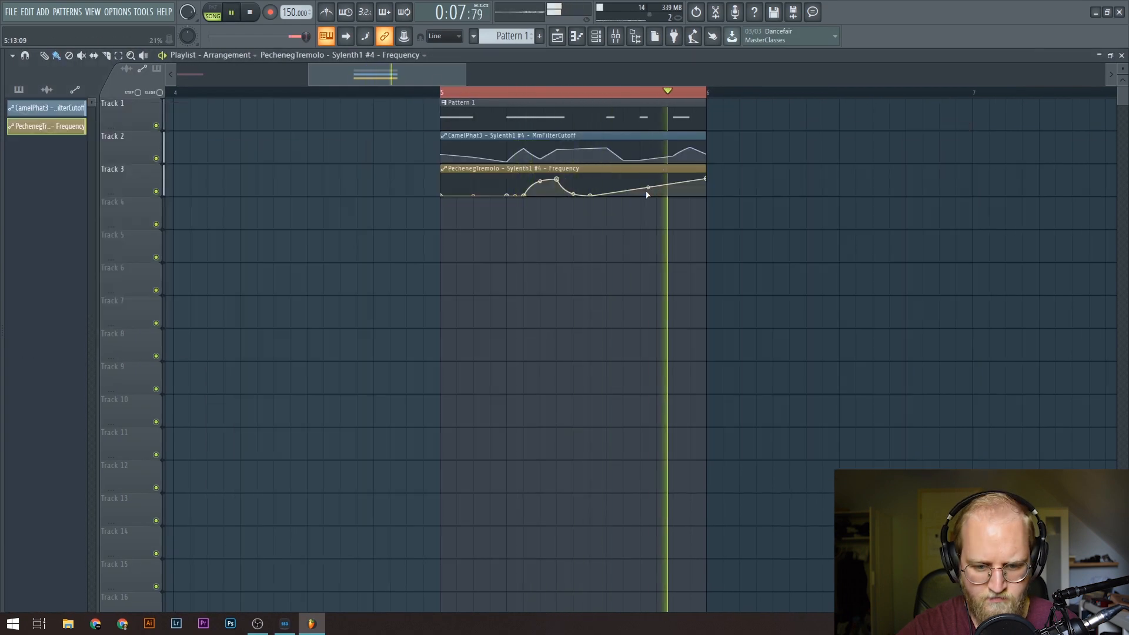
{"action": "key", "text": "space"}
Step: Automate the tremolo's Depth on Track 4 and move PechenegTremolo to slot 4, ahead of CamelPhat3
{"action": "key", "text": "F9"}
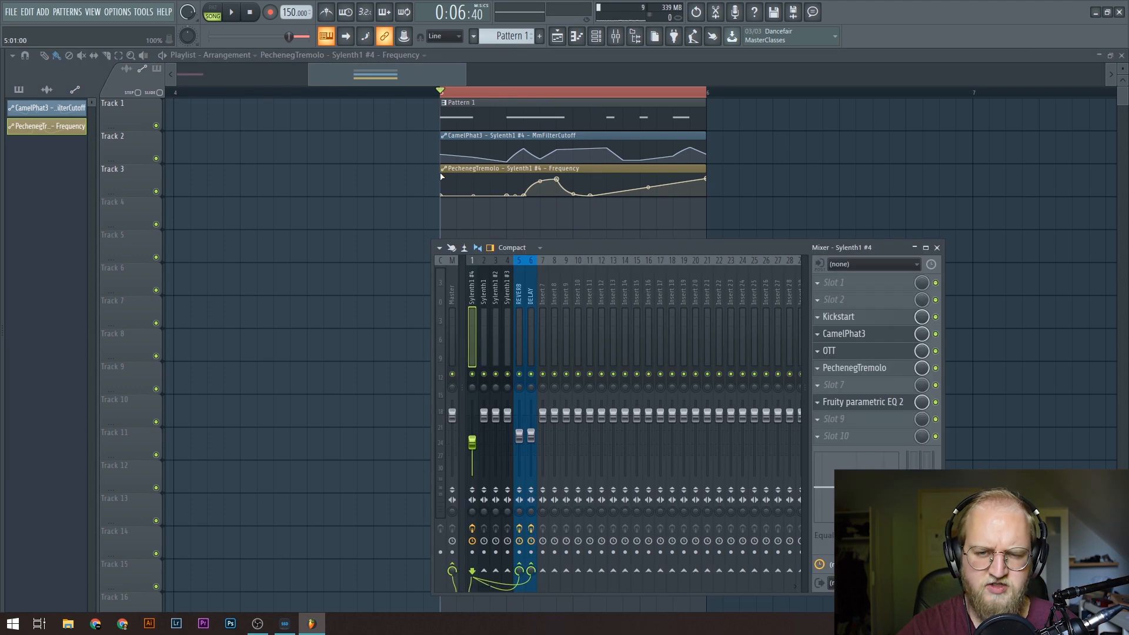
{"action": "left_click", "coordinate": [899, 373]}
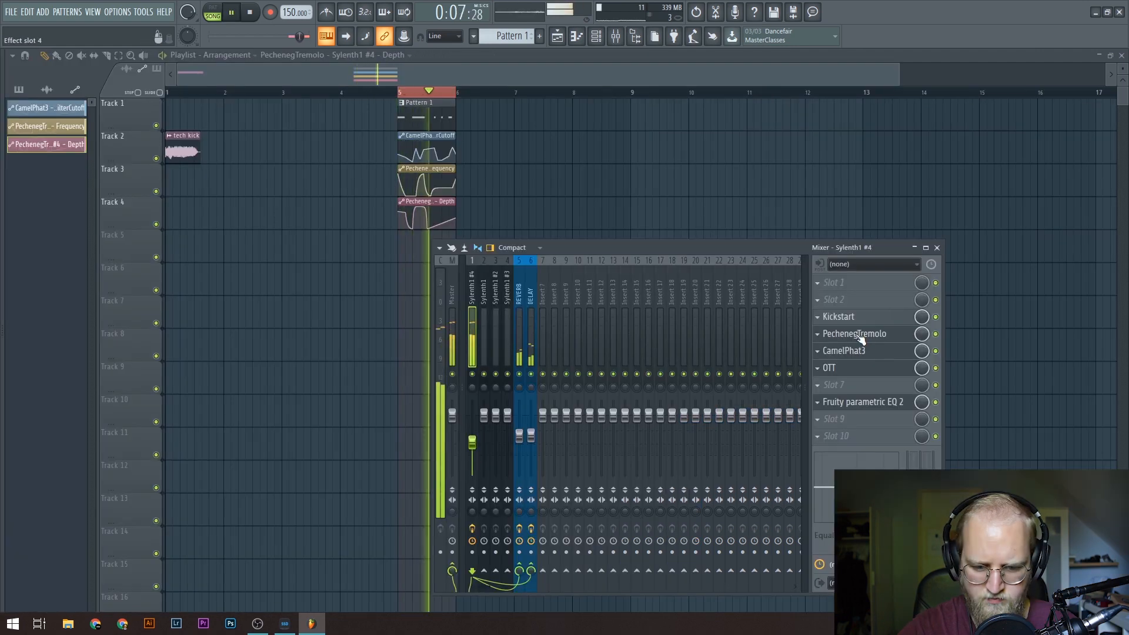
{"action": "key", "text": "space"}
Step: Compare PechenegTremolo after OTT in slot 6 with its place before CamelPhat3 in slot 4, keeping slot 4
{"action": "left_click_drag", "start_coordinate": [860, 340], "coordinate": [860, 374]}
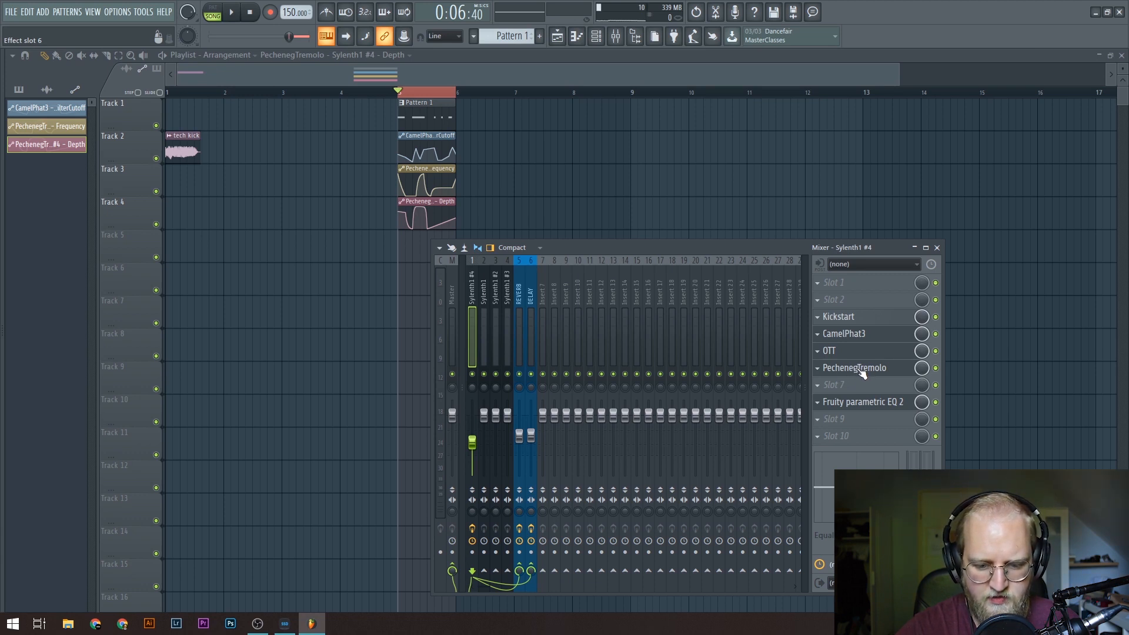
{"action": "left_click_drag", "start_coordinate": [862, 370], "coordinate": [862, 336]}
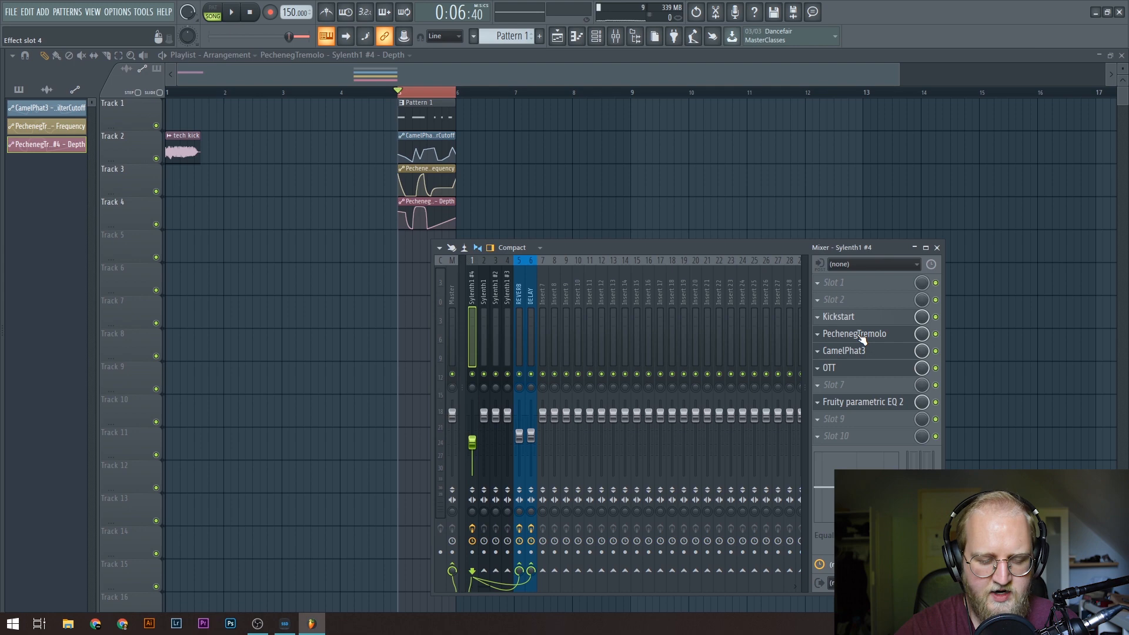
{"action": "key", "text": "space"}
{"action": "mouse_move", "coordinate": [862, 340]}
{"action": "left_mouse_down"}
{"action": "mouse_move", "coordinate": [862, 321]}
{"action": "mouse_move", "coordinate": [863, 340]}
{"action": "left_mouse_up"}
{"action": "key", "text": "space"}
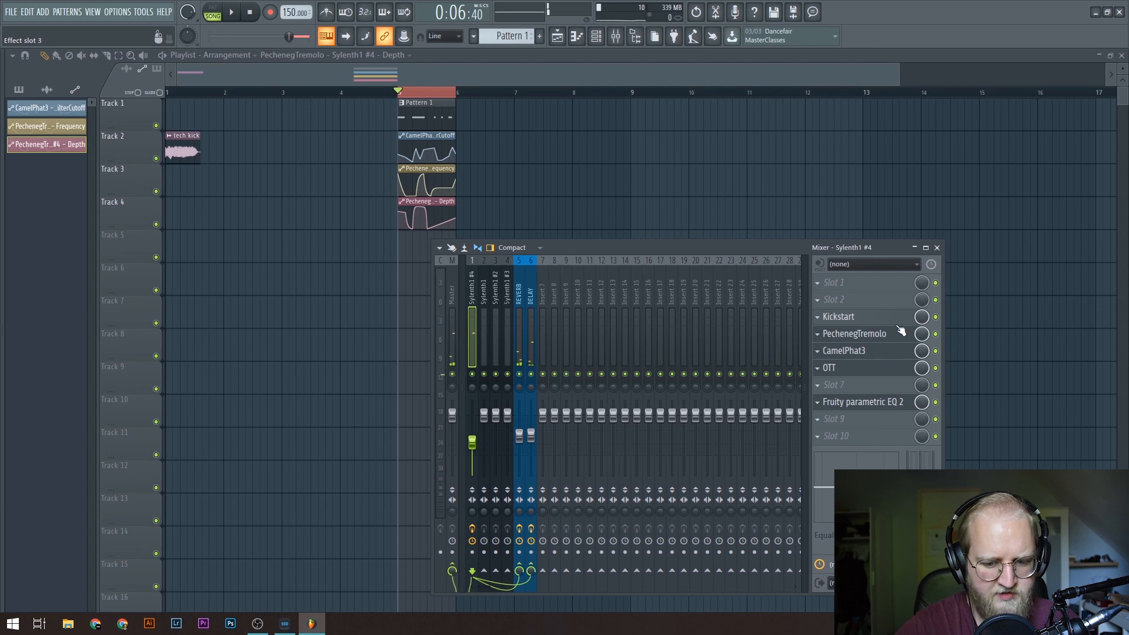
{"action": "key", "text": "space"}
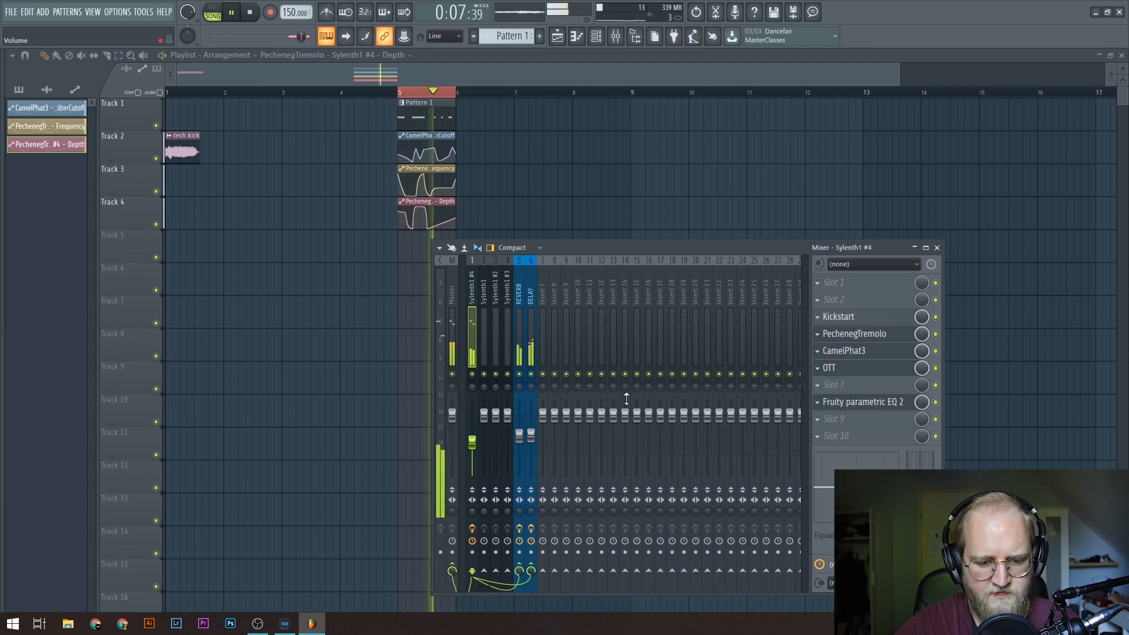
{"action": "key", "text": "space"}
Step: Open the second Sylenth1 channel and set up Part A with saw oscillators of 4 and 7 voices, detuning A2 to 2.85
{"action": "key", "text": "F6"}
{"action": "left_click", "coordinate": [511, 170]}
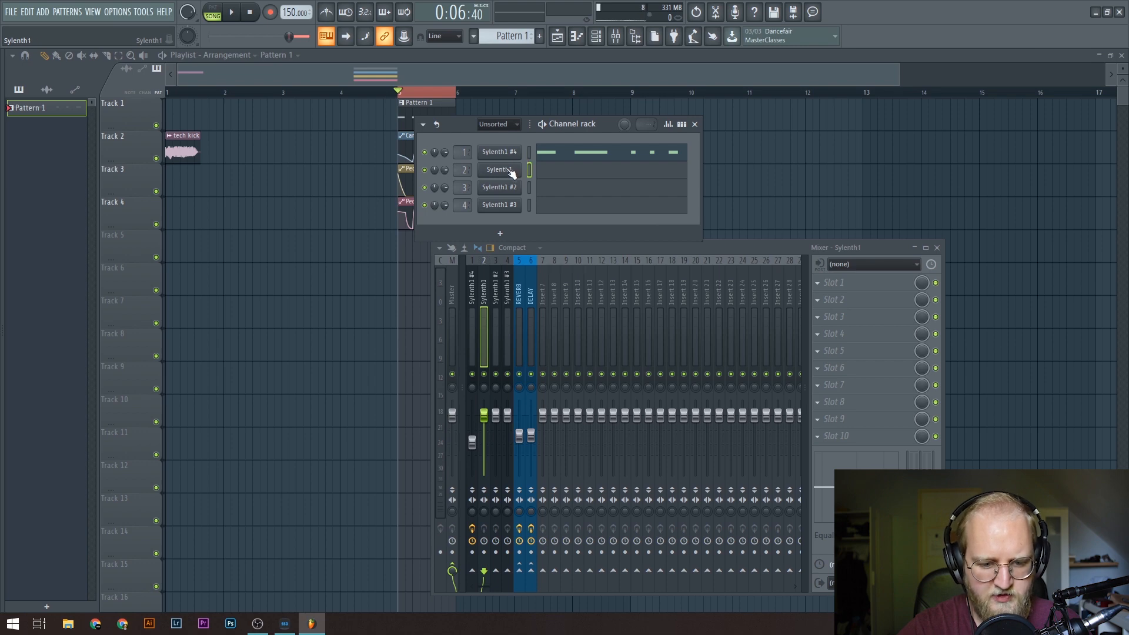
{"action": "left_click", "coordinate": [512, 172]}
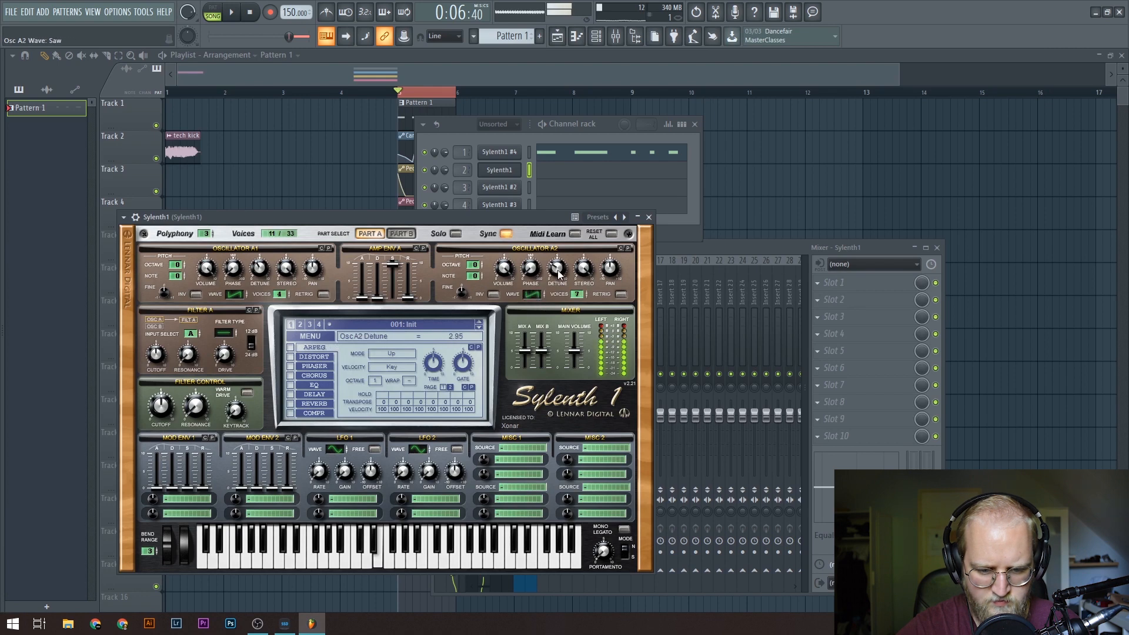
Step: In Part B, turn off retrigger on oscillator B1, give it 5 voices and set its detune to 4.14
{"action": "left_click", "coordinate": [401, 234]}
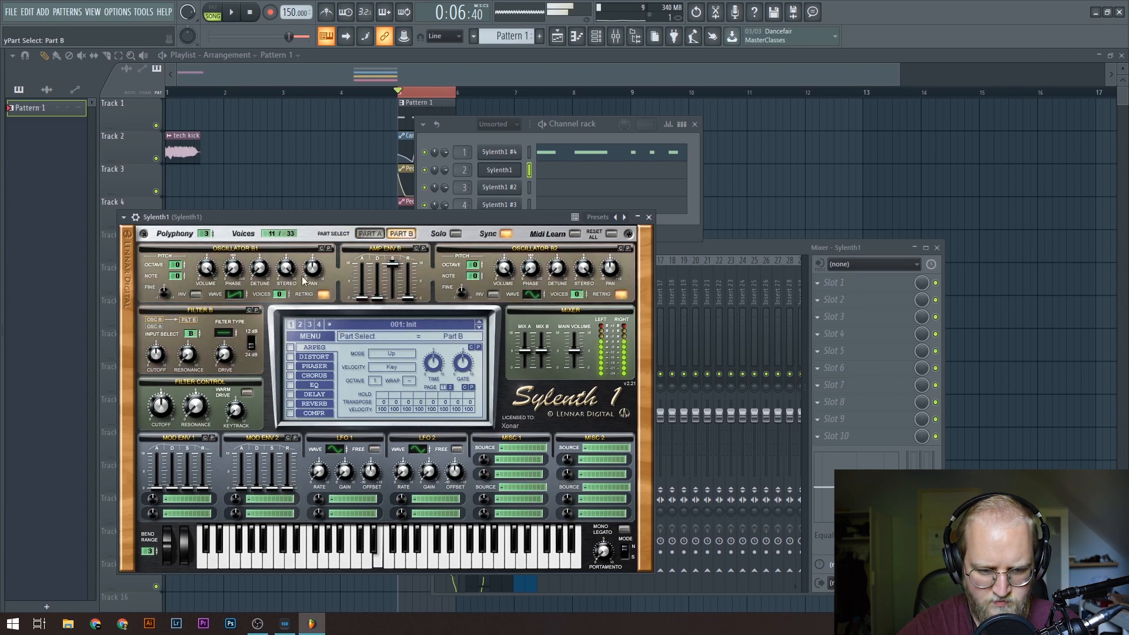
{"action": "left_click", "coordinate": [324, 294]}
{"action": "scroll", "coordinate": [280, 294], "scroll_direction": "up", "scroll_amount": 5}
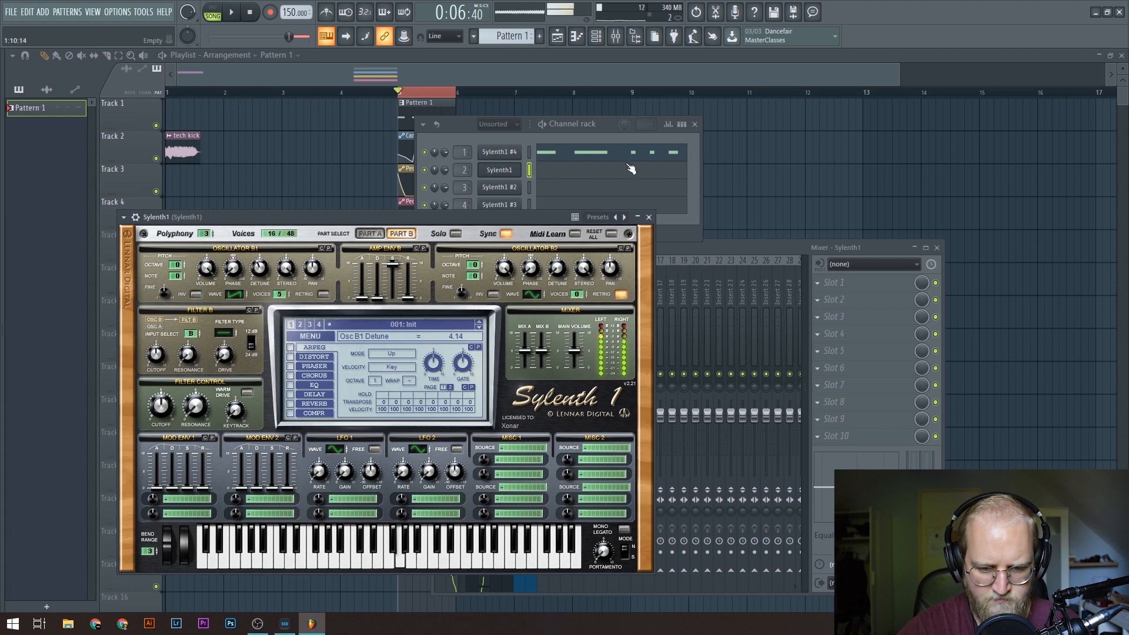
Step: Copy the Sylenth1 #4 notes to the Sylenth1 channel and set up oscillator B2 with detuned voices during playback
{"action": "key", "text": "F9"}
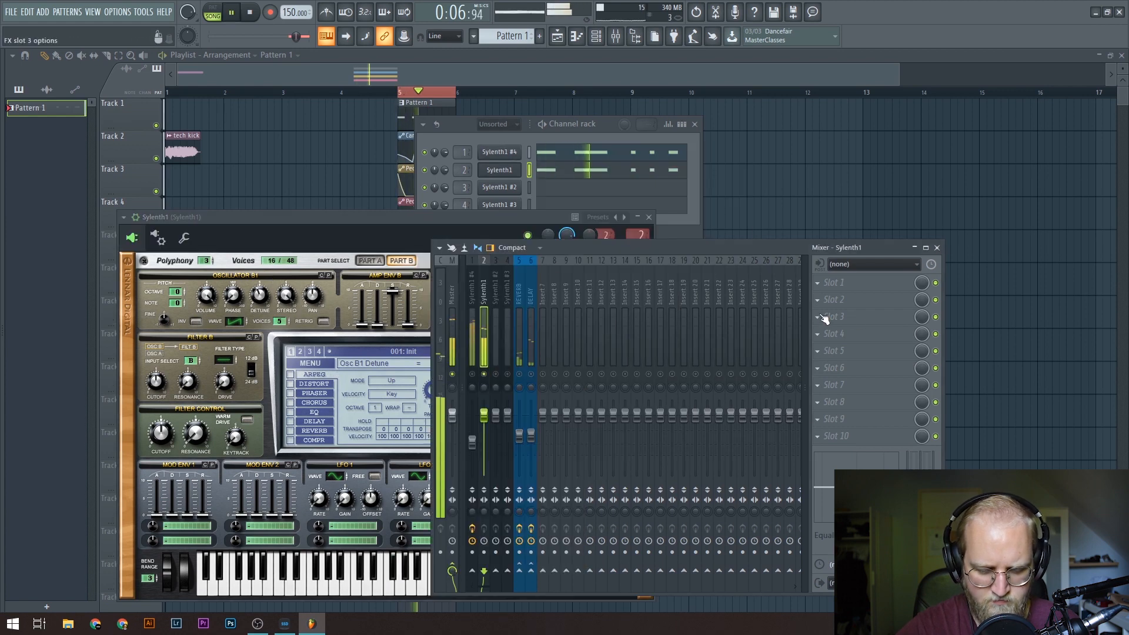
{"action": "left_click", "coordinate": [326, 238]}
{"action": "left_click", "coordinate": [532, 321]}
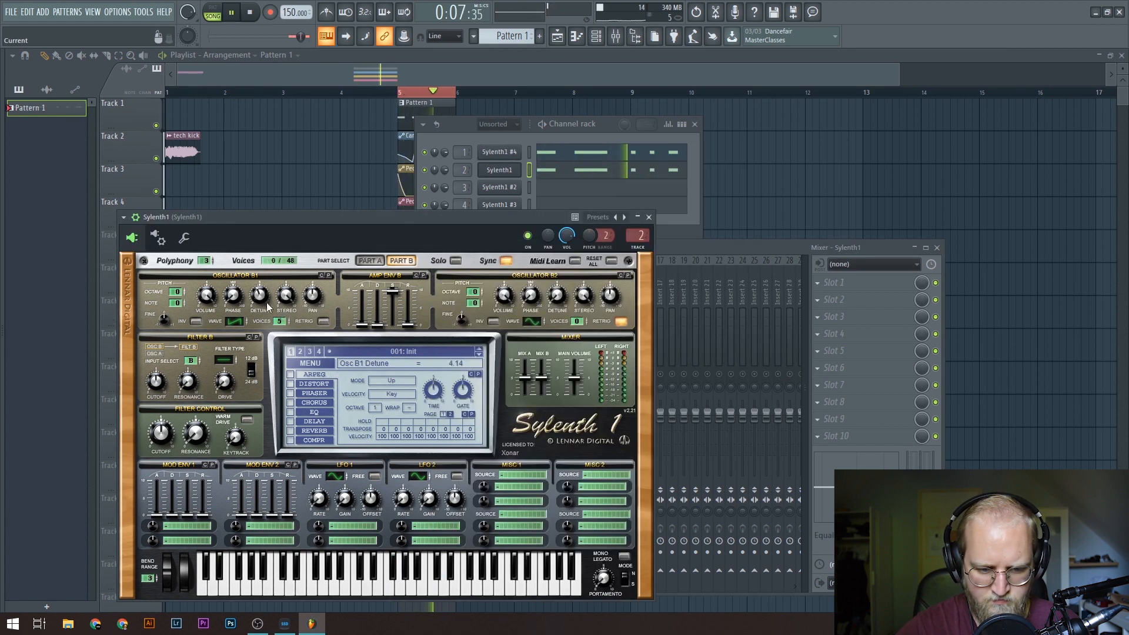
{"action": "left_click_drag", "start_coordinate": [538, 303], "coordinate": [580, 227]}
Step: Load CamelCrusher into slot 2 of the Sylenth1 track and set its Mech distortion to 33%
{"action": "left_click", "coordinate": [842, 300]}
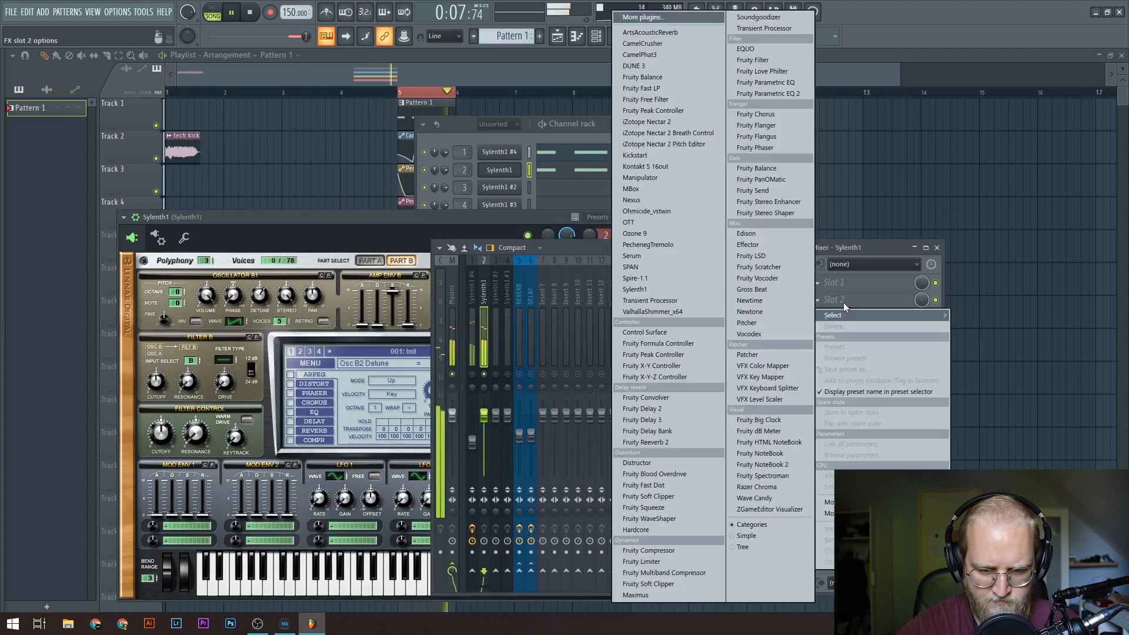
{"action": "key", "text": "space"}
{"action": "left_click", "coordinate": [643, 43]}
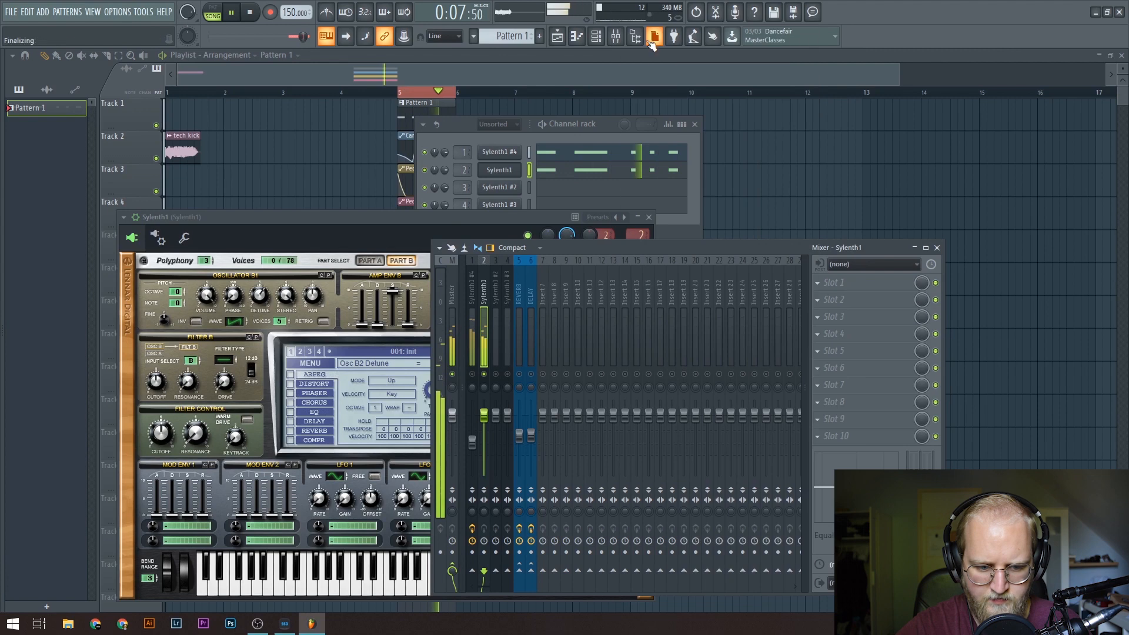
{"action": "left_click_drag", "start_coordinate": [175, 220], "coordinate": [426, 181]}
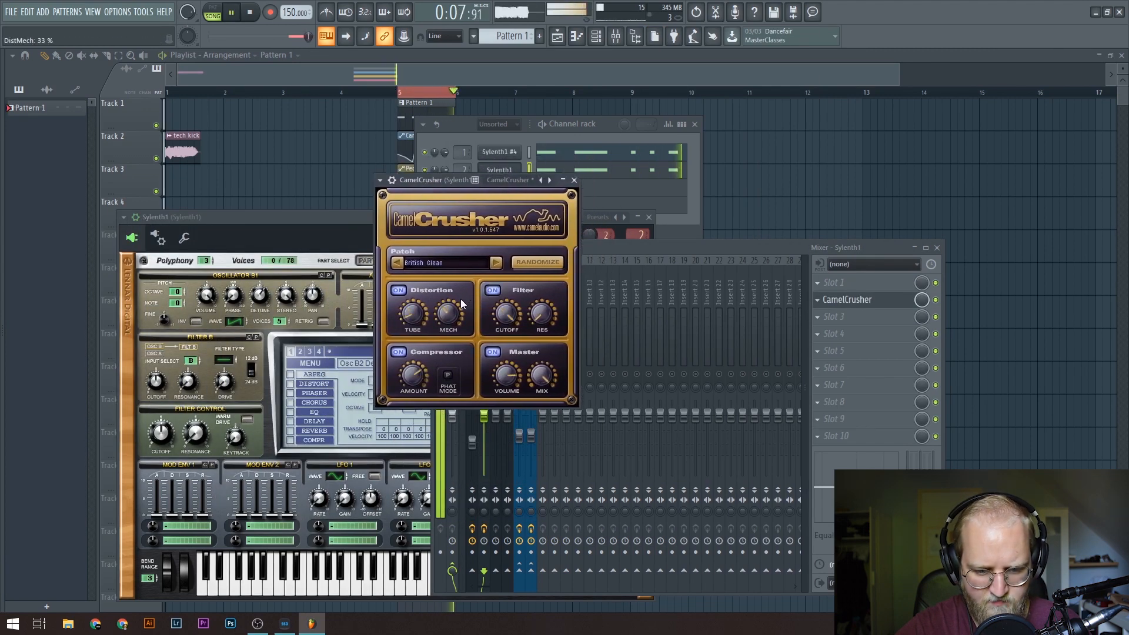
Step: Add Kickstart in slot 3, choose the first curve of the second row and set its Mix to 84%
{"action": "left_click", "coordinate": [830, 317]}
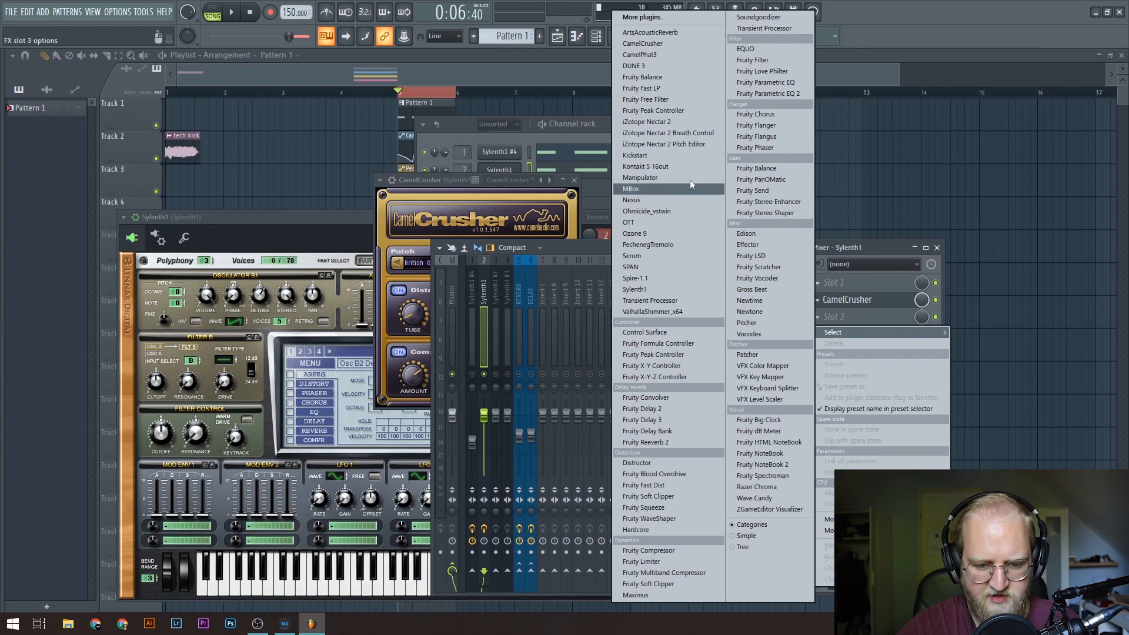
{"action": "left_click", "coordinate": [668, 156]}
{"action": "key", "text": "space"}
{"action": "left_click", "coordinate": [152, 287]}
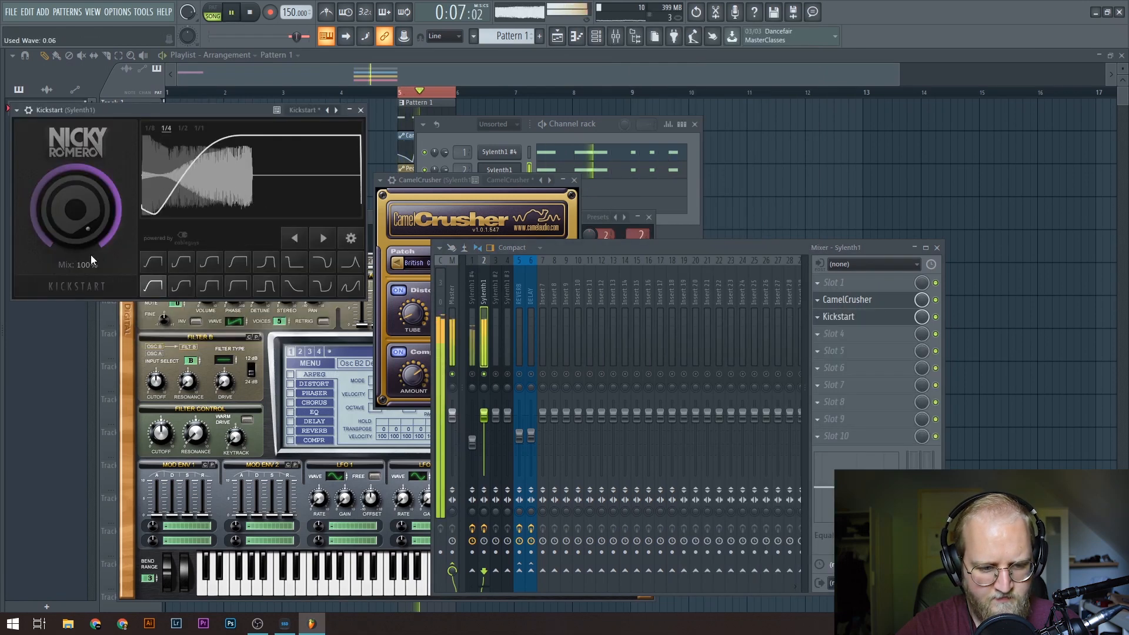
{"action": "left_click_drag", "start_coordinate": [63, 218], "coordinate": [77, 247]}
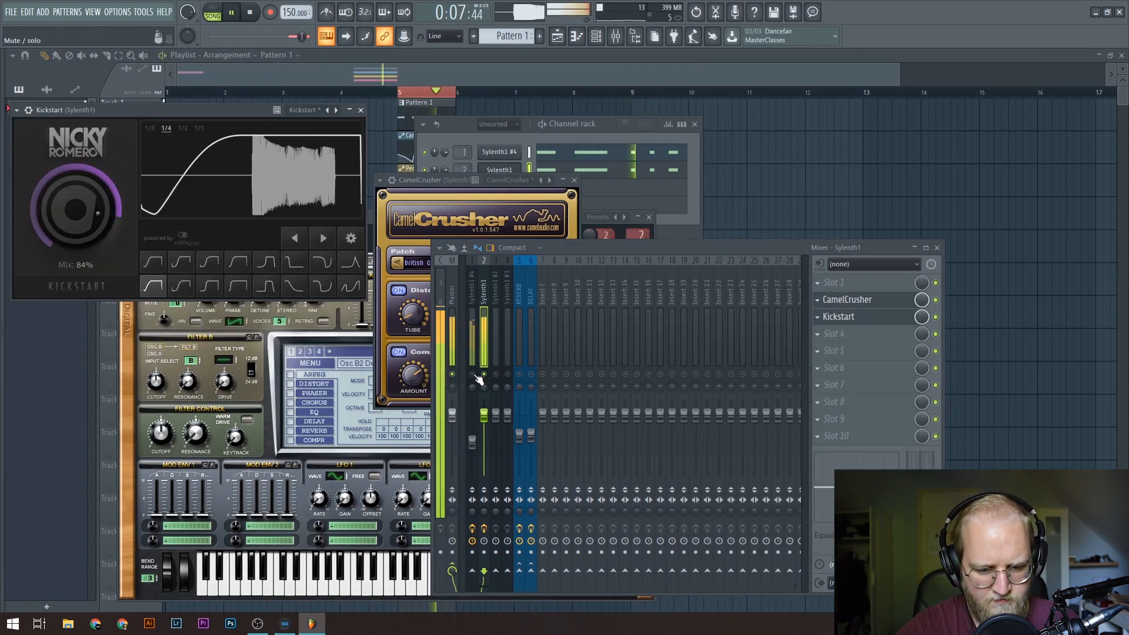
Step: Add Fruity Stereo Enhancer in slot 4 of the Sylenth1 track and set its stereo separation to 43% separated
{"action": "left_click", "coordinate": [846, 334]}
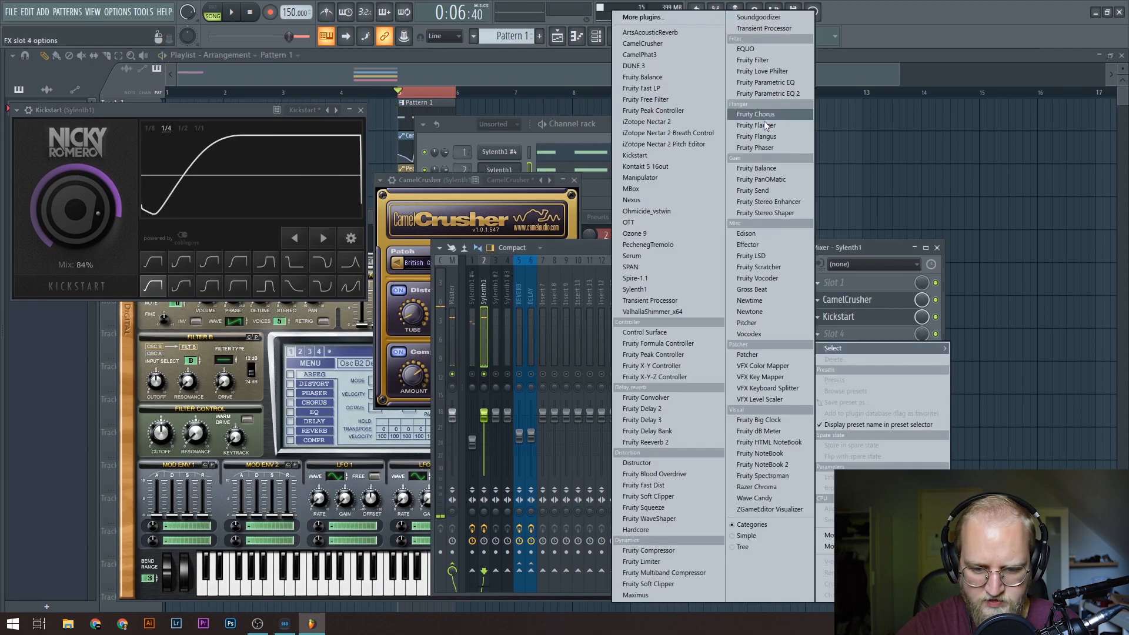
{"action": "left_click", "coordinate": [795, 203]}
{"action": "key", "text": "space"}
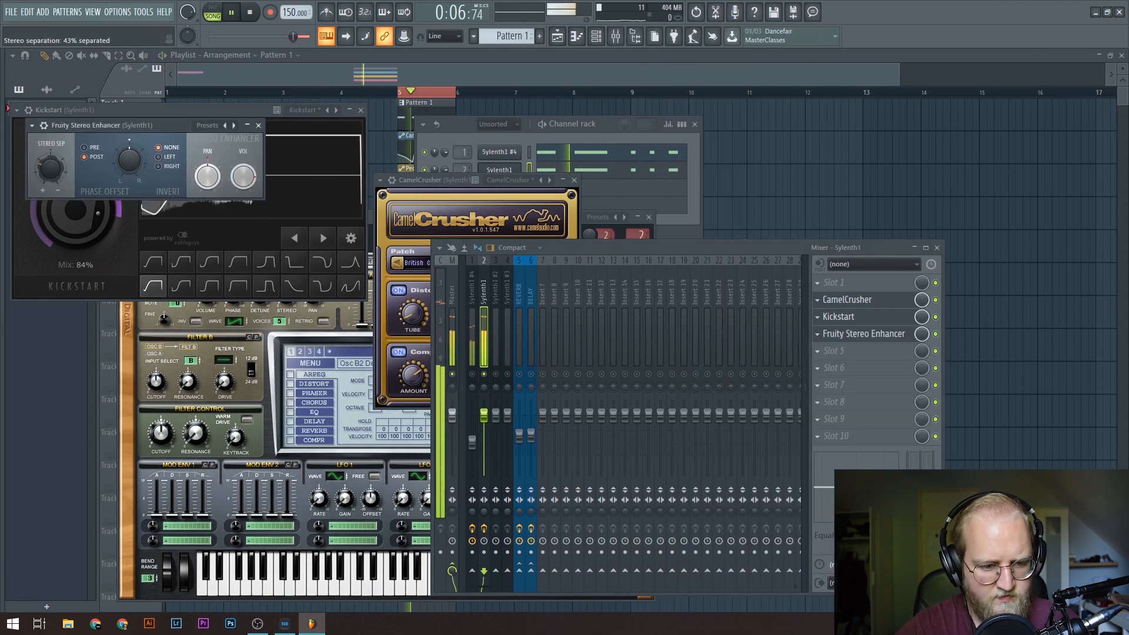
{"action": "left_click_drag", "start_coordinate": [130, 160], "coordinate": [130, 171]}
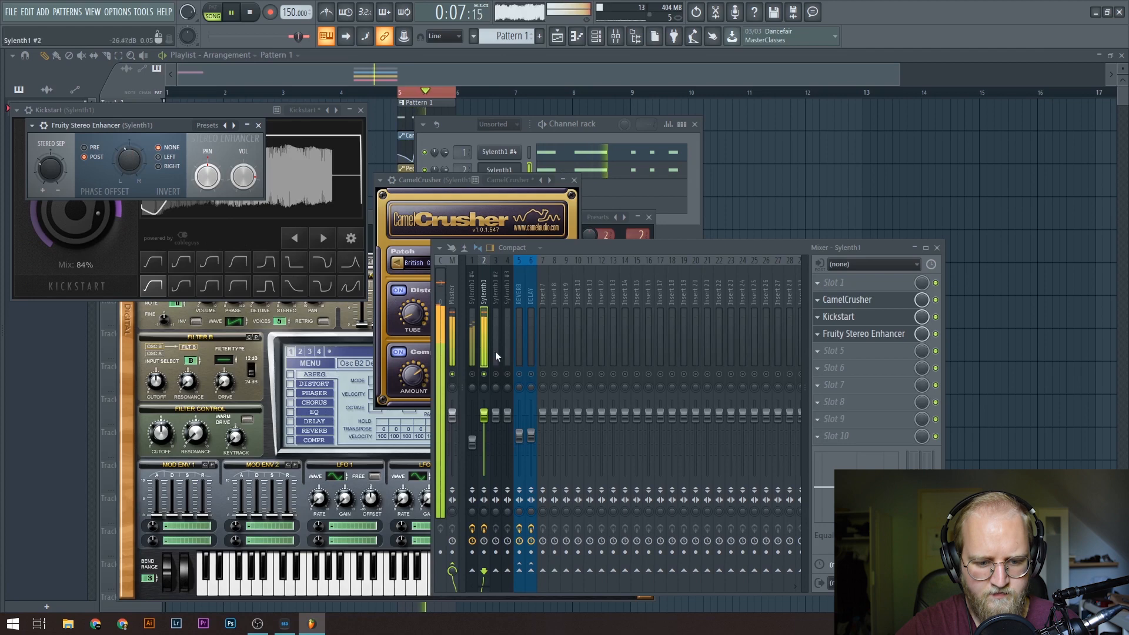
Step: Balance the Sylenth1 track against Sylenth1 #4 during playback, setting its volume to -7.1 dB
{"action": "key", "text": "space"}
{"action": "left_click_drag", "start_coordinate": [484, 417], "coordinate": [484, 438]}
{"action": "key", "text": "space"}
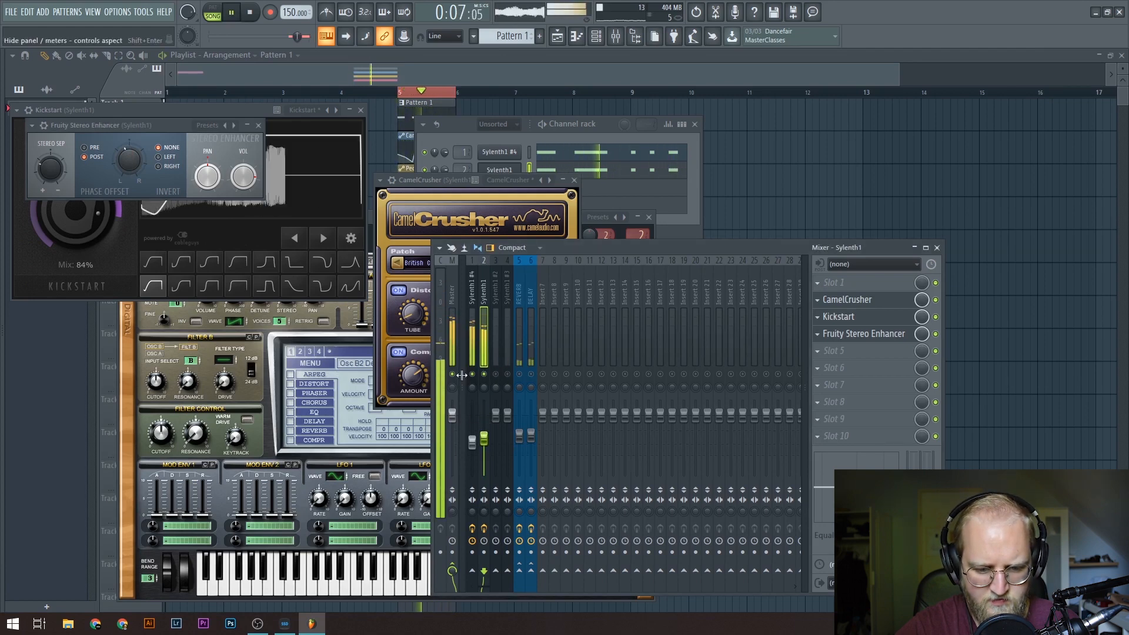
{"action": "key", "text": "space"}
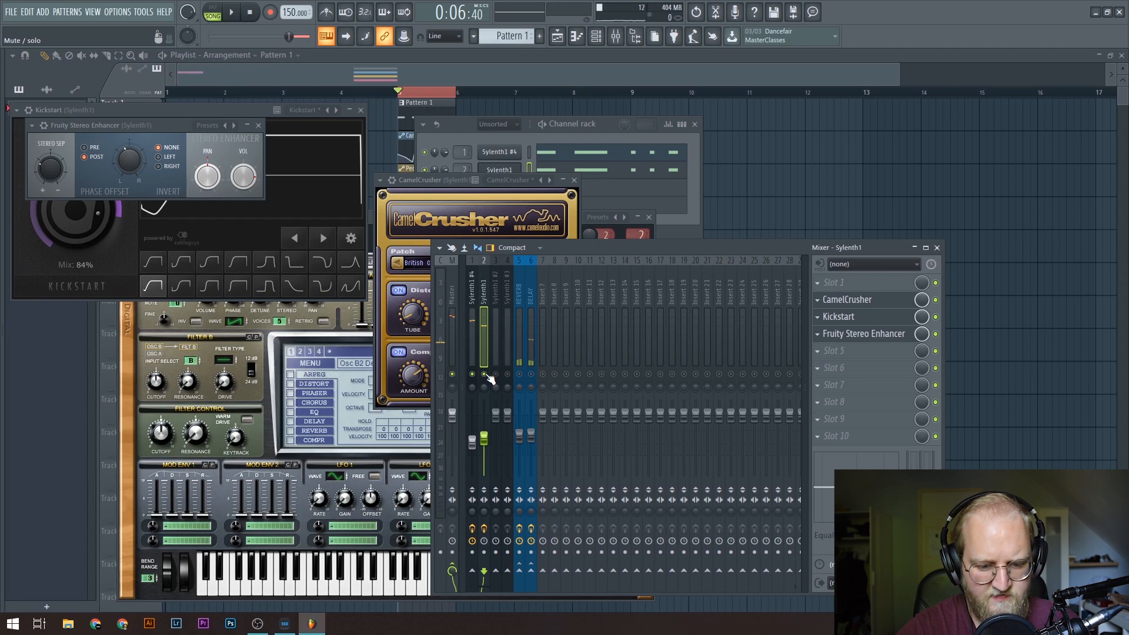
{"action": "key", "text": "space"}
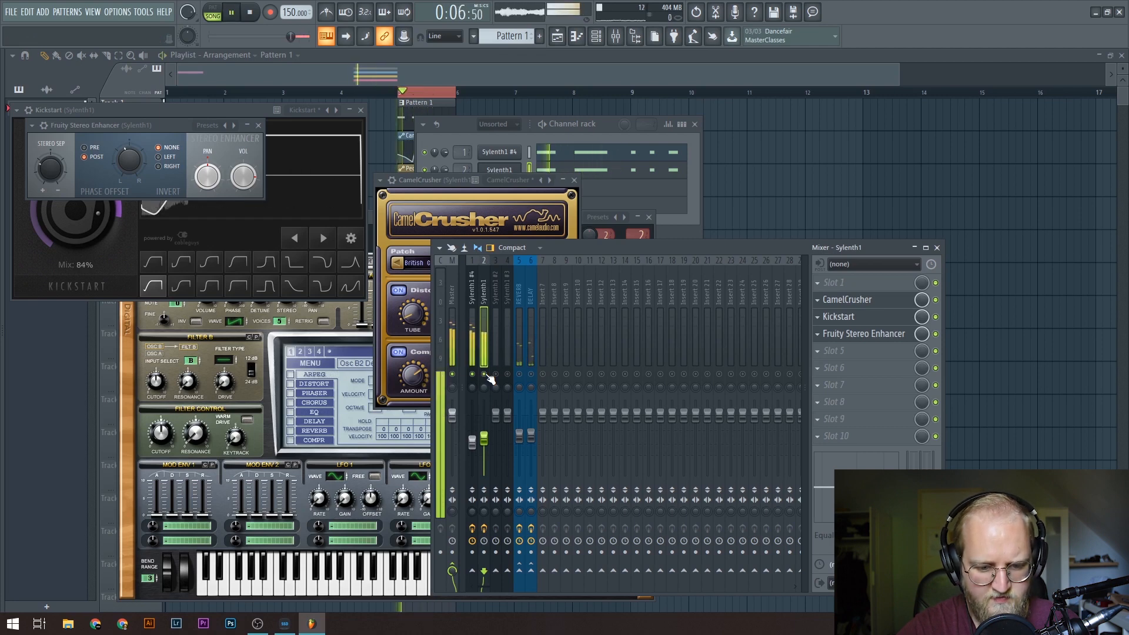
{"action": "left_click_drag", "start_coordinate": [484, 438], "coordinate": [484, 433]}
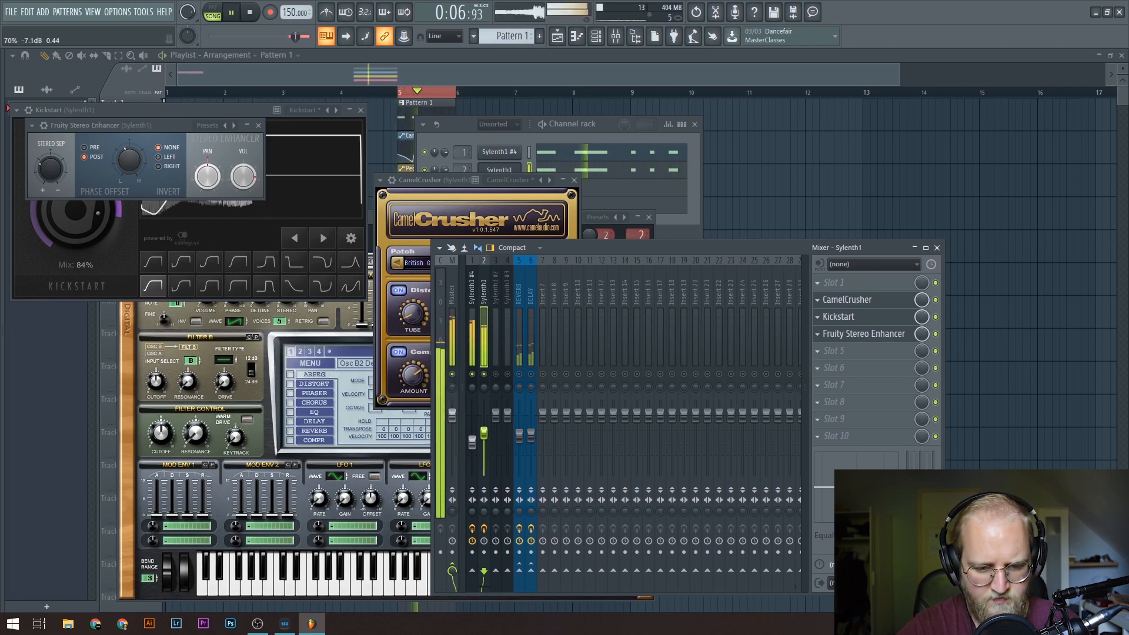
{"action": "key", "text": "space"}
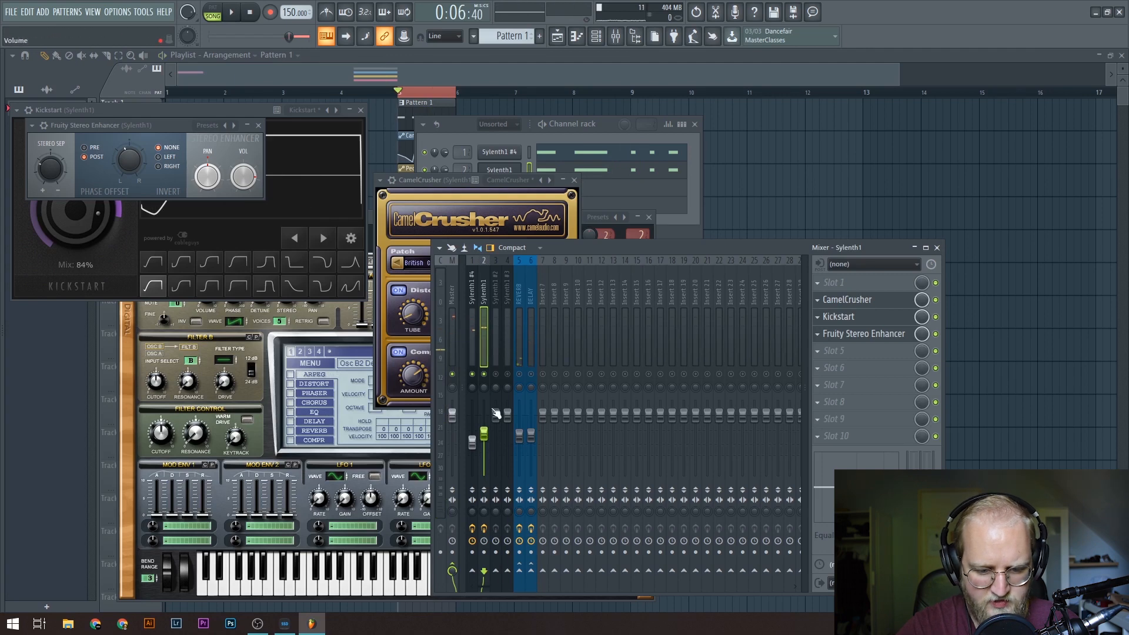
Step: Send the Sylenth1 track to REVERB at 71% and to DELAY, and set its volume to -9.5 dB during playback
{"action": "left_click_drag", "start_coordinate": [520, 574], "coordinate": [520, 569]}
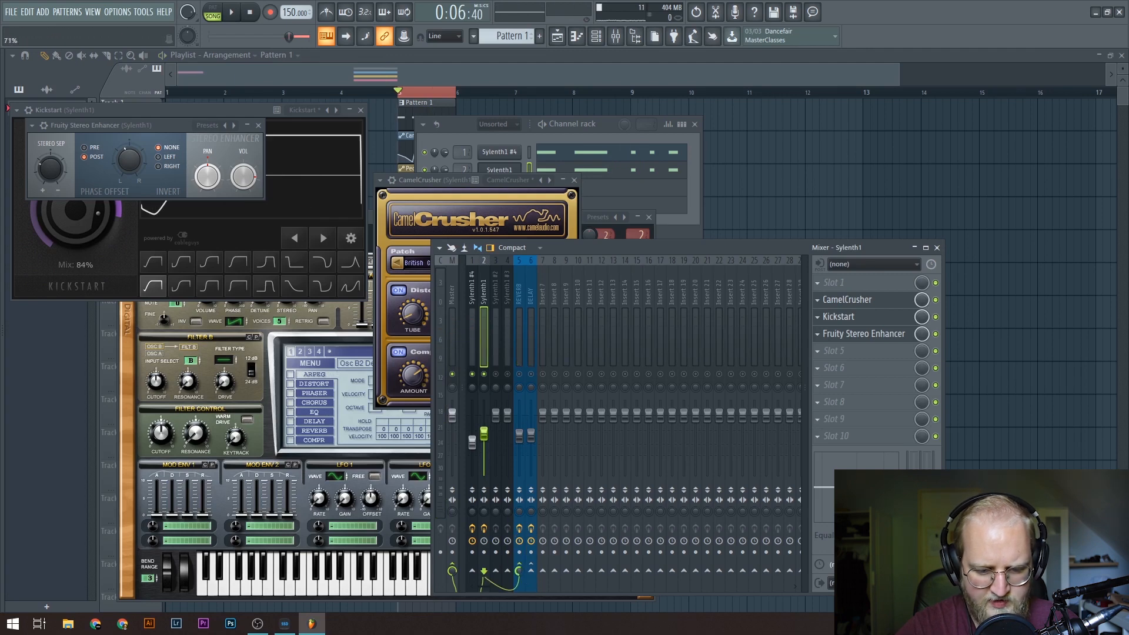
{"action": "left_click", "coordinate": [529, 571]}
{"action": "key", "text": "space"}
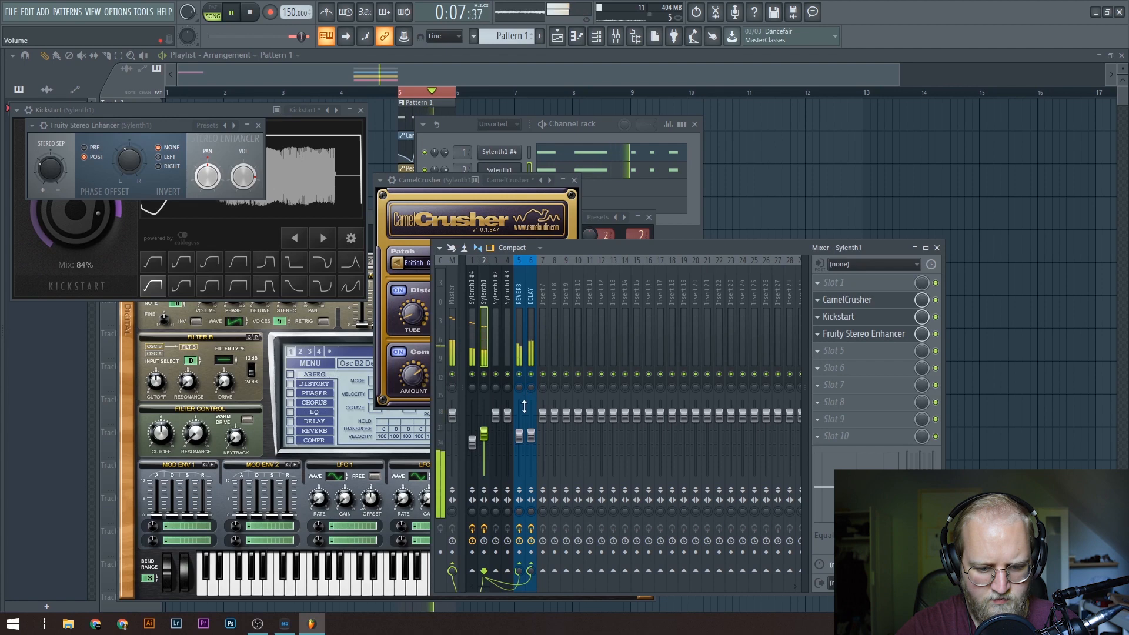
{"action": "left_click_drag", "start_coordinate": [489, 434], "coordinate": [490, 439]}
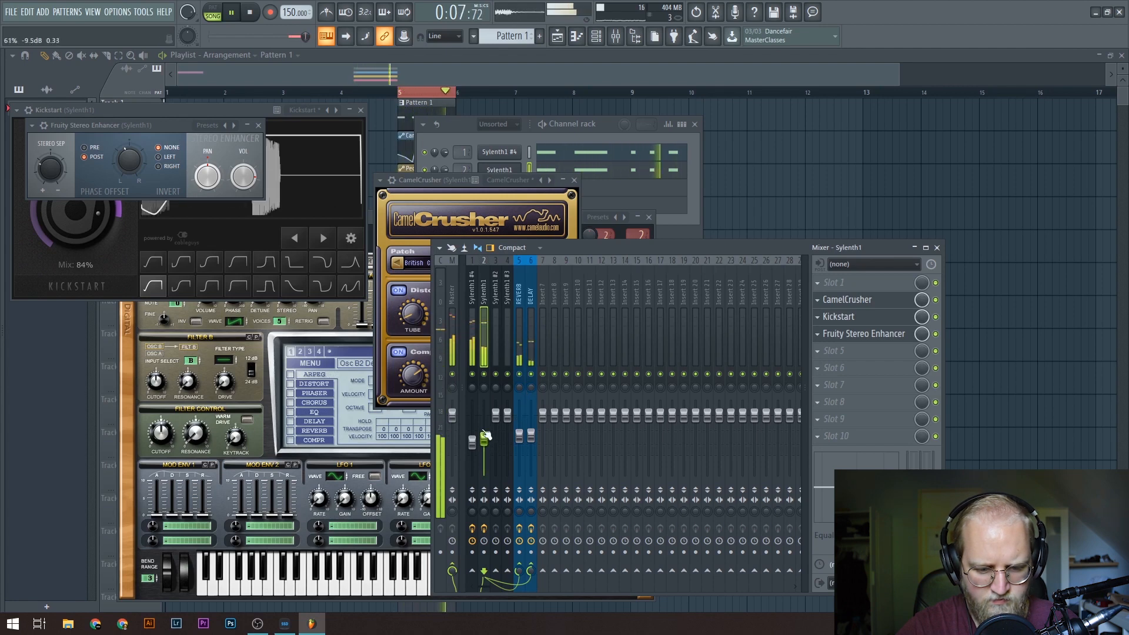
{"action": "left_click", "coordinate": [581, 131]}
{"action": "key", "text": "space"}
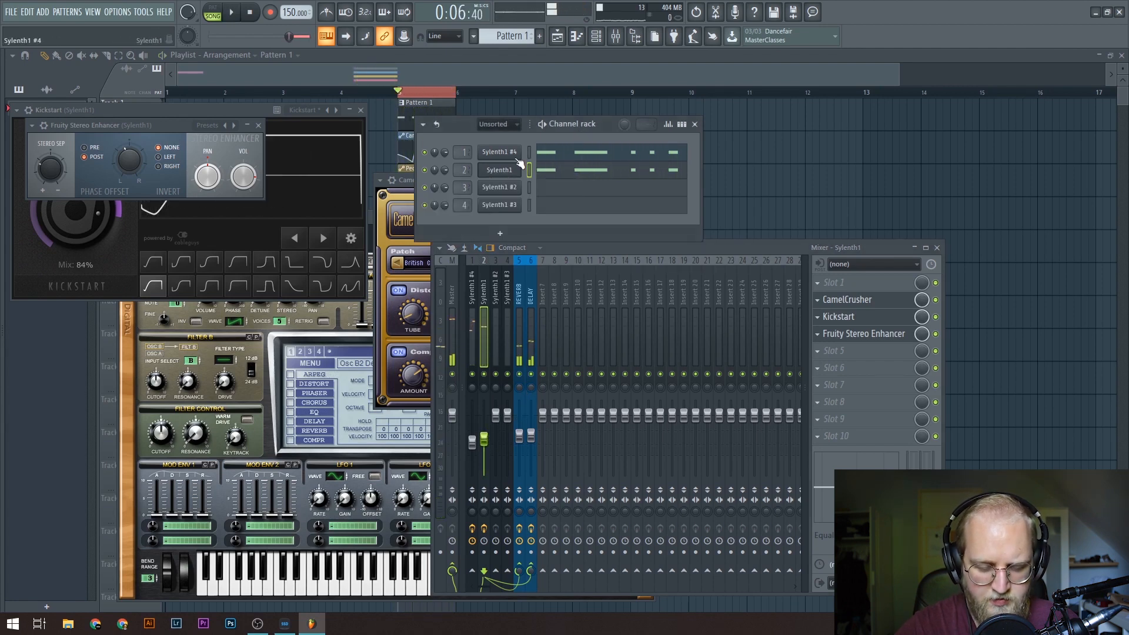
Step: Using Sylenth1 #4 as reference, route the Sylenth1 channel's Mod Env 1 to Pitch AB with amount -3.90 and slightly raise the envelope's decay
{"action": "left_click", "coordinate": [505, 154]}
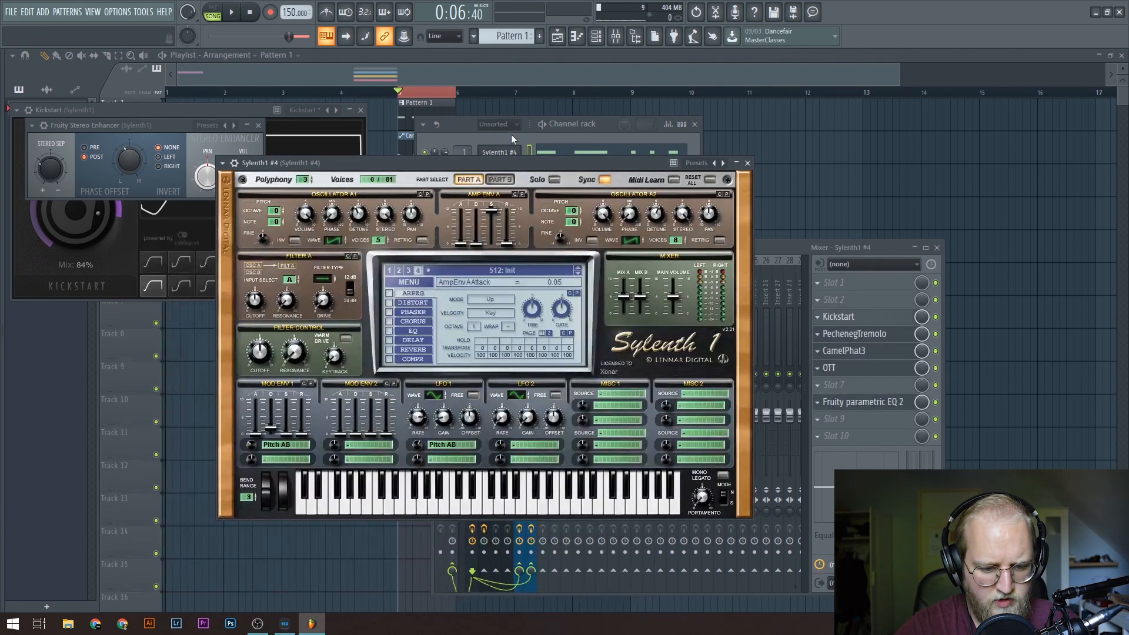
{"action": "left_click", "coordinate": [269, 428]}
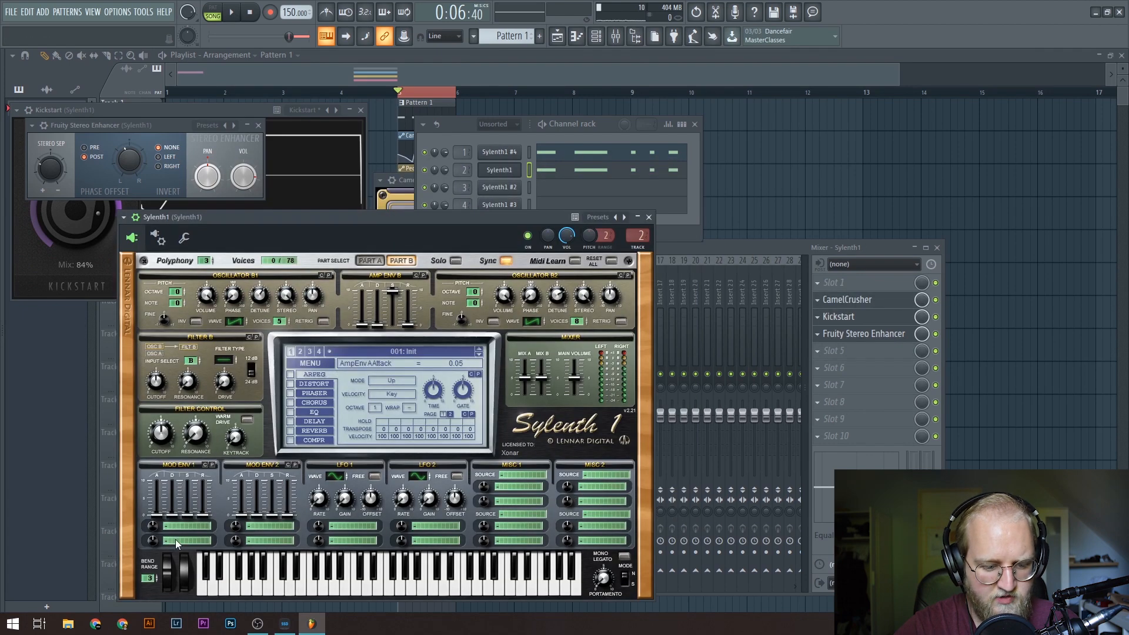
{"action": "left_click", "coordinate": [172, 525]}
{"action": "left_click", "coordinate": [178, 430]}
{"action": "key", "text": "space"}
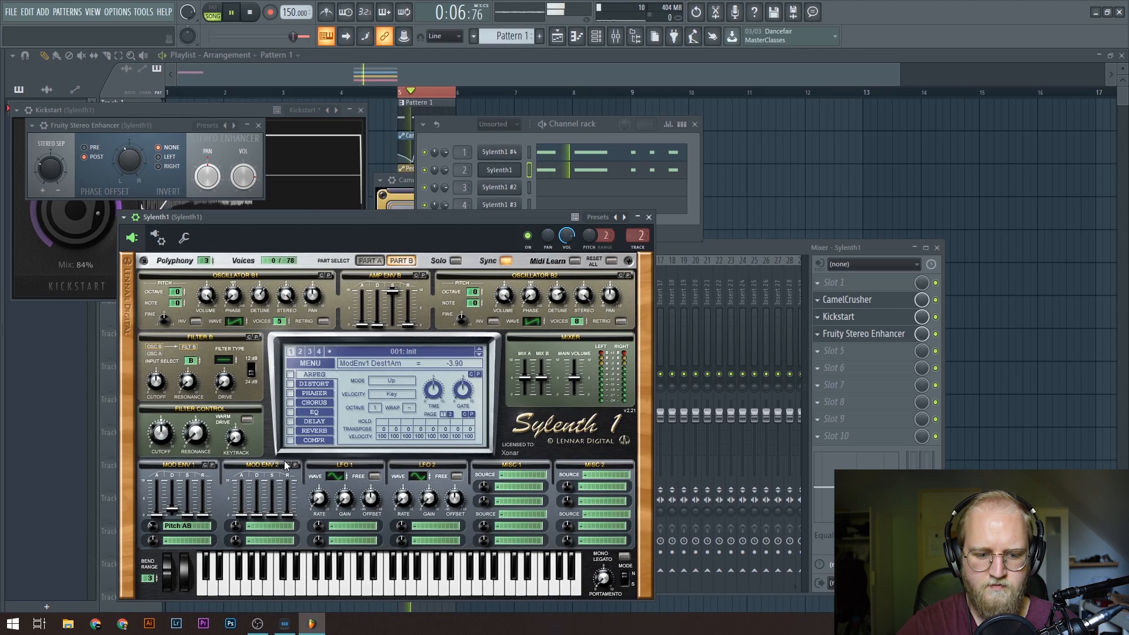
Step: Compare the Sylenth1 layer soloed with its blend with Sylenth1 #4 during playback
{"action": "left_click", "coordinate": [714, 256]}
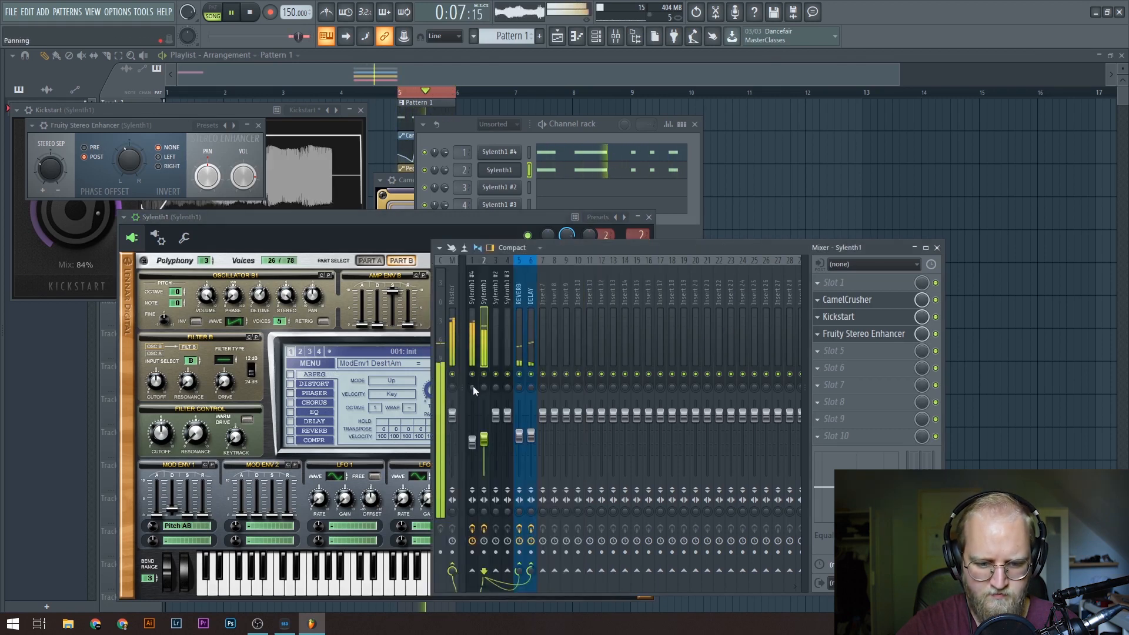
{"action": "key", "text": "space"}
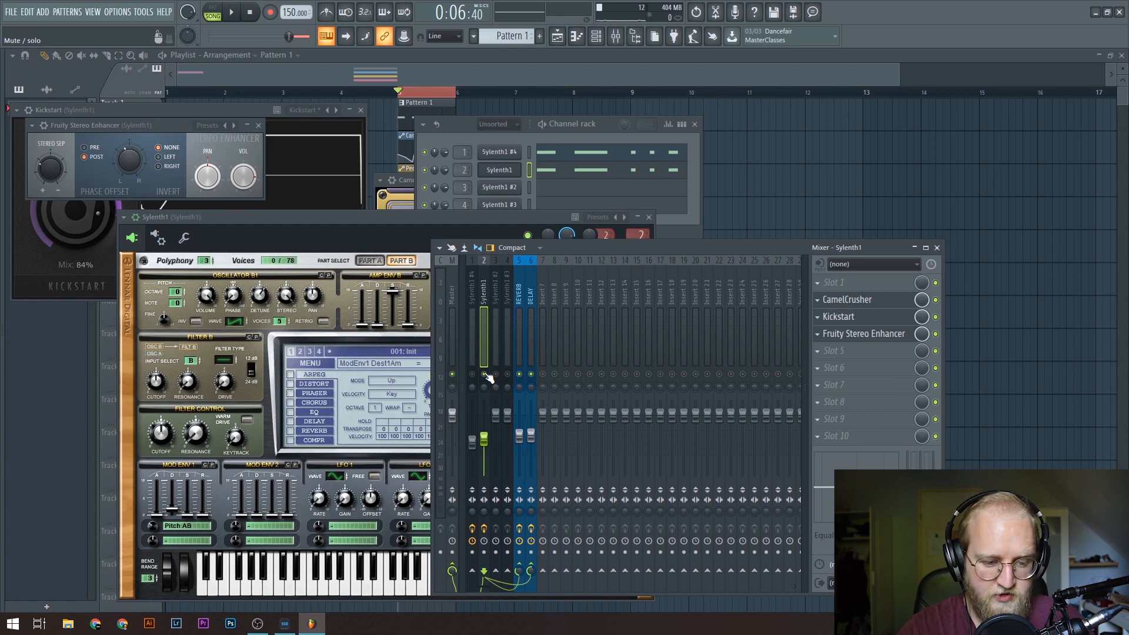
{"action": "key", "text": "space"}
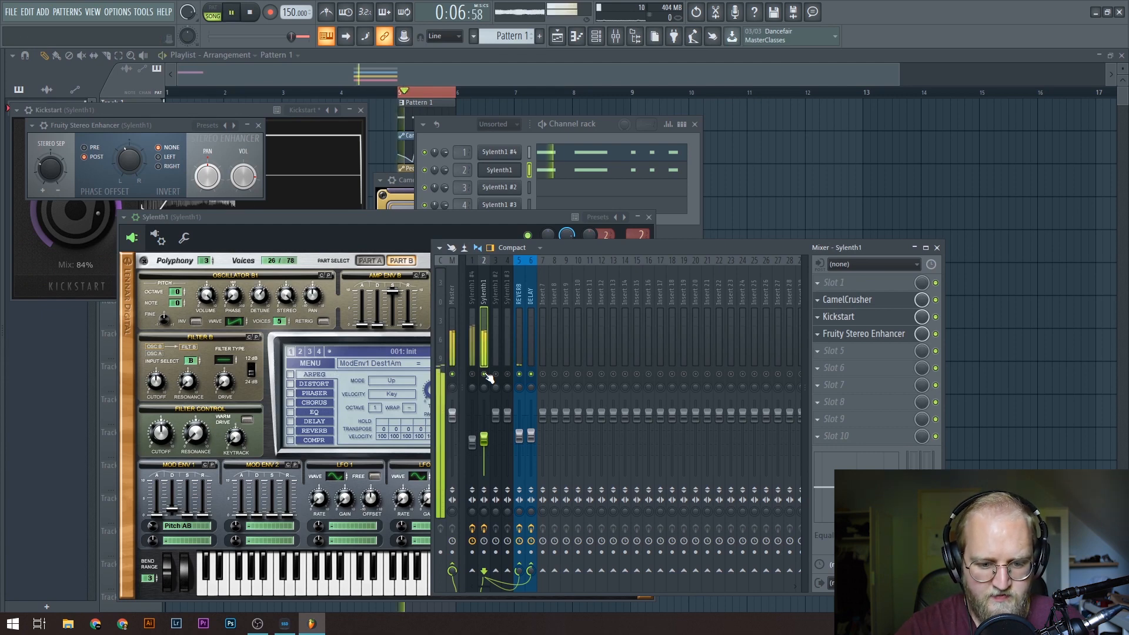
{"action": "key", "text": "space"}
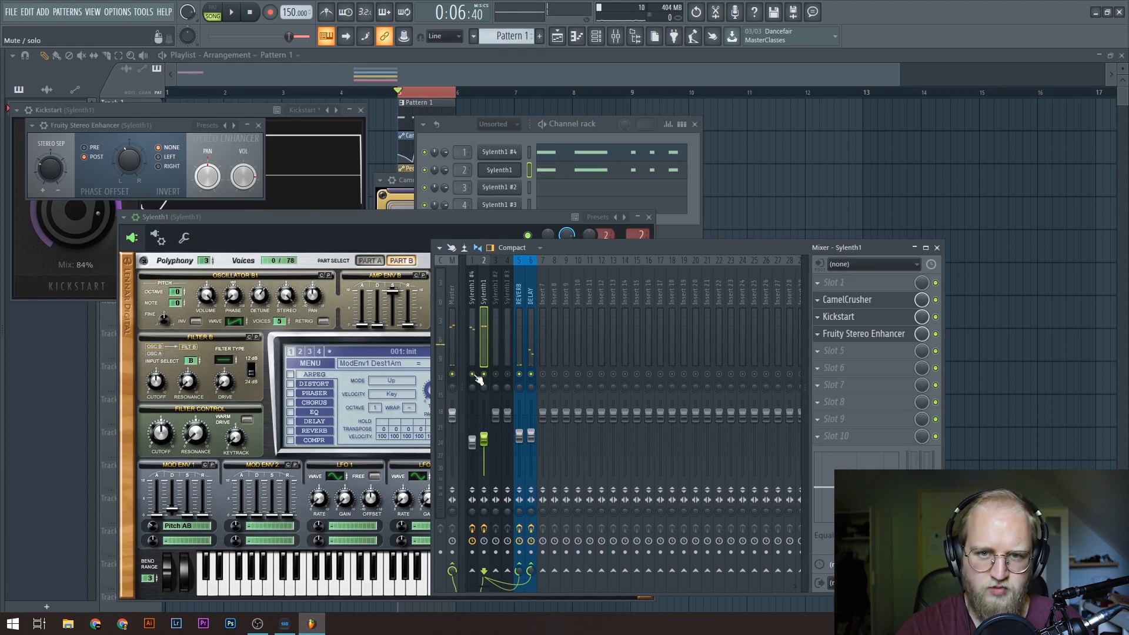
{"action": "key", "text": "space"}
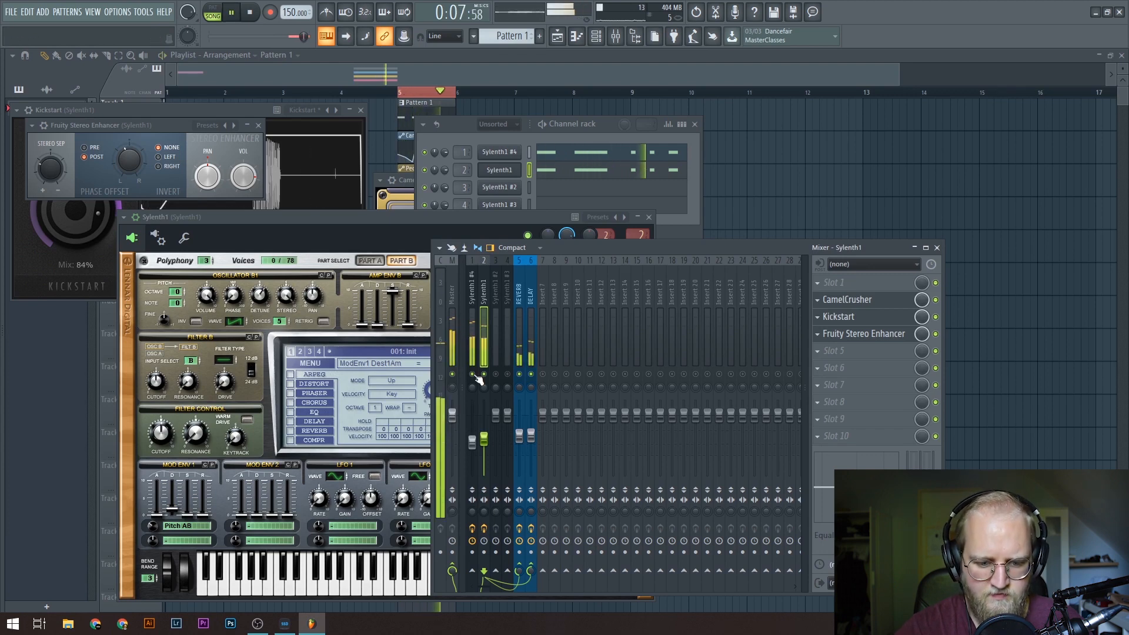
{"action": "key", "text": "space"}
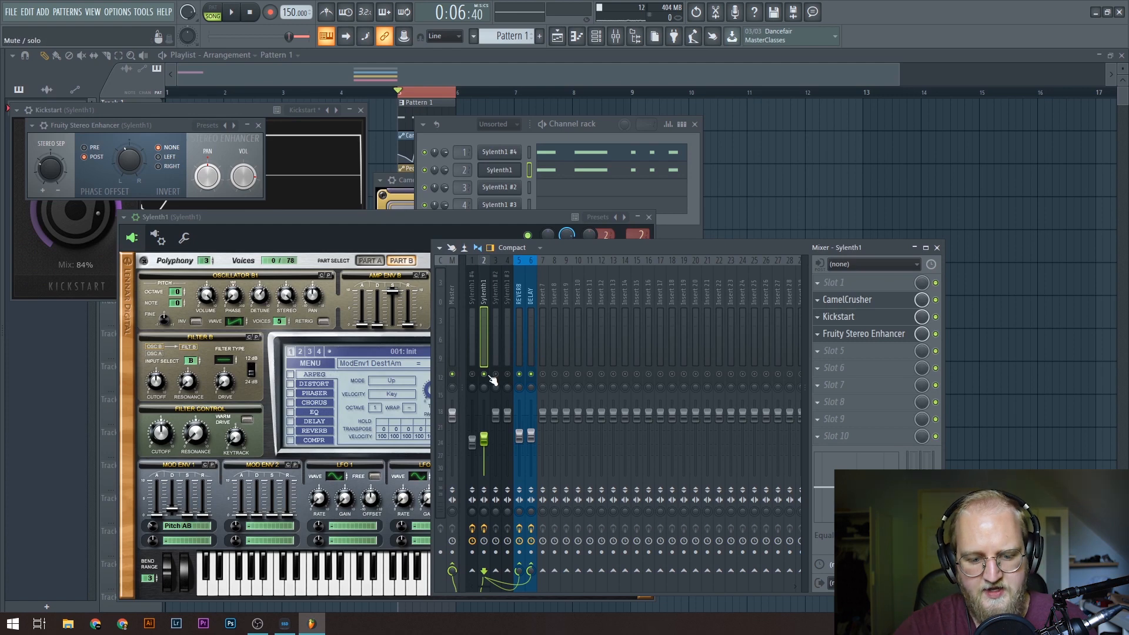
{"action": "right_click", "coordinate": [488, 376]}
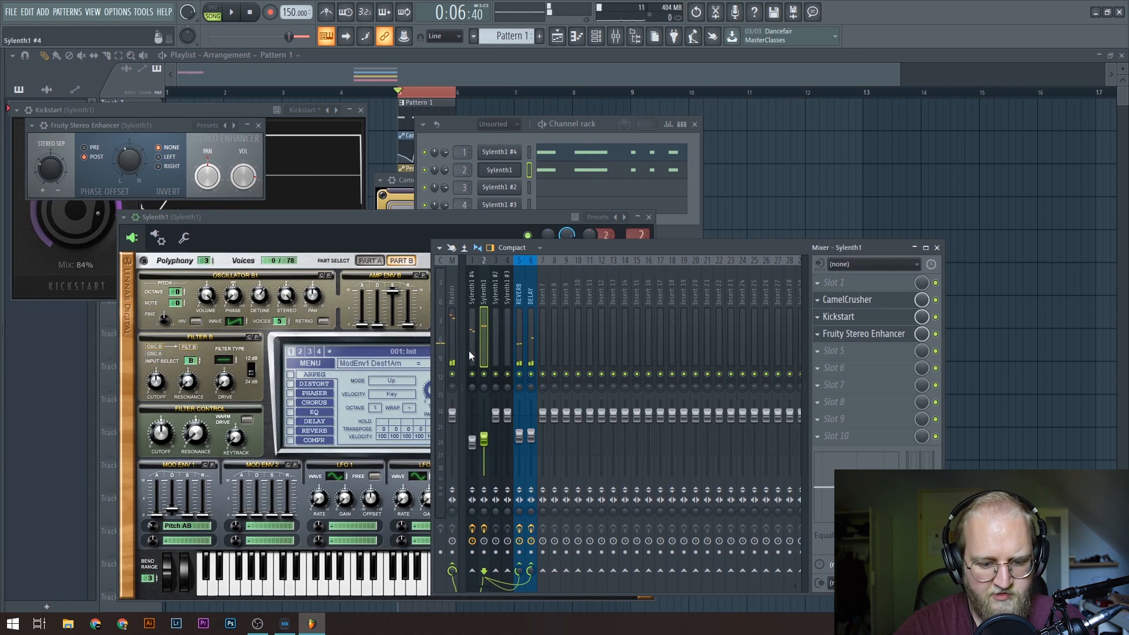
Step: Select the Sylenth1 #4 and Sylenth1 mixer tracks together and set their volume to about -8.7 dB
{"action": "left_click", "coordinate": [457, 325]}
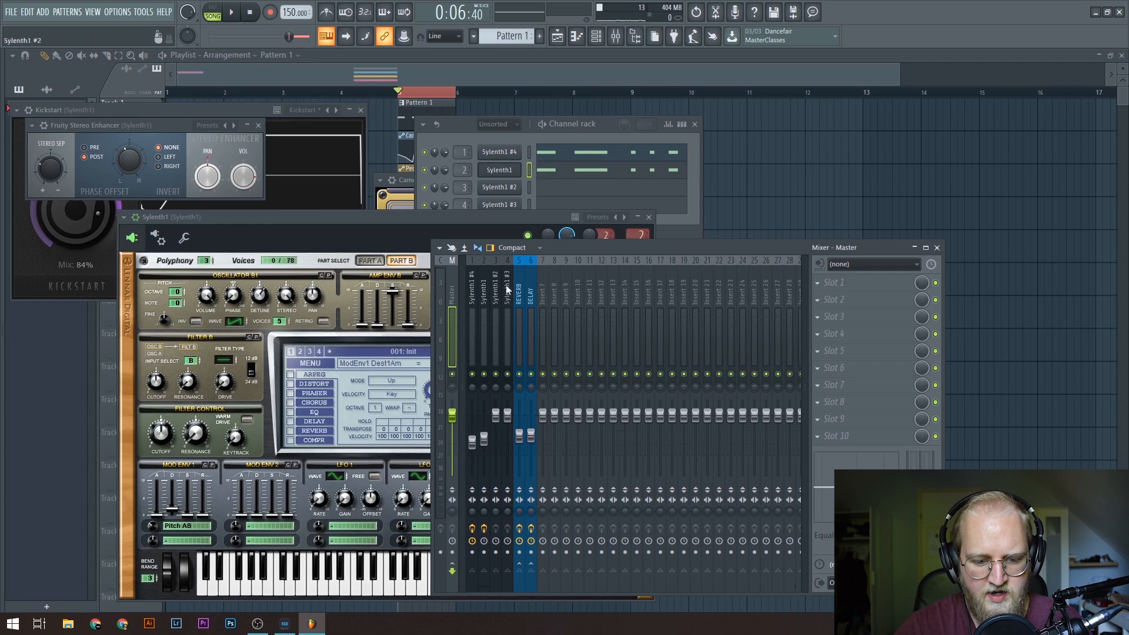
{"action": "left_click", "coordinate": [474, 434]}
{"action": "left_click", "coordinate": [483, 353]}
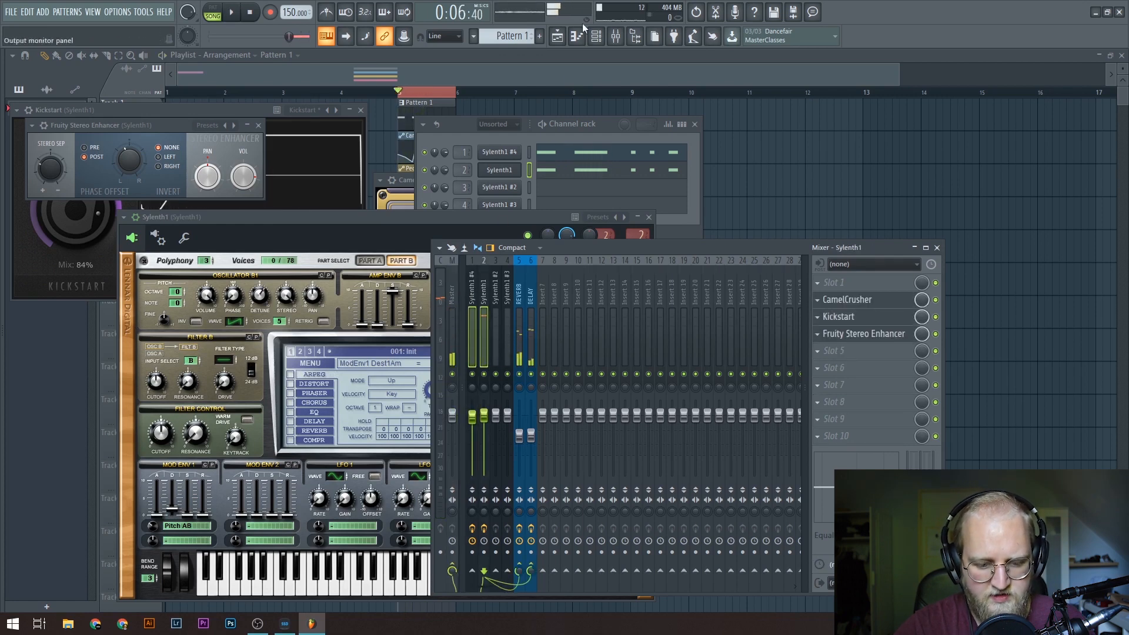
{"action": "left_click_drag", "start_coordinate": [472, 416], "coordinate": [472, 440]}
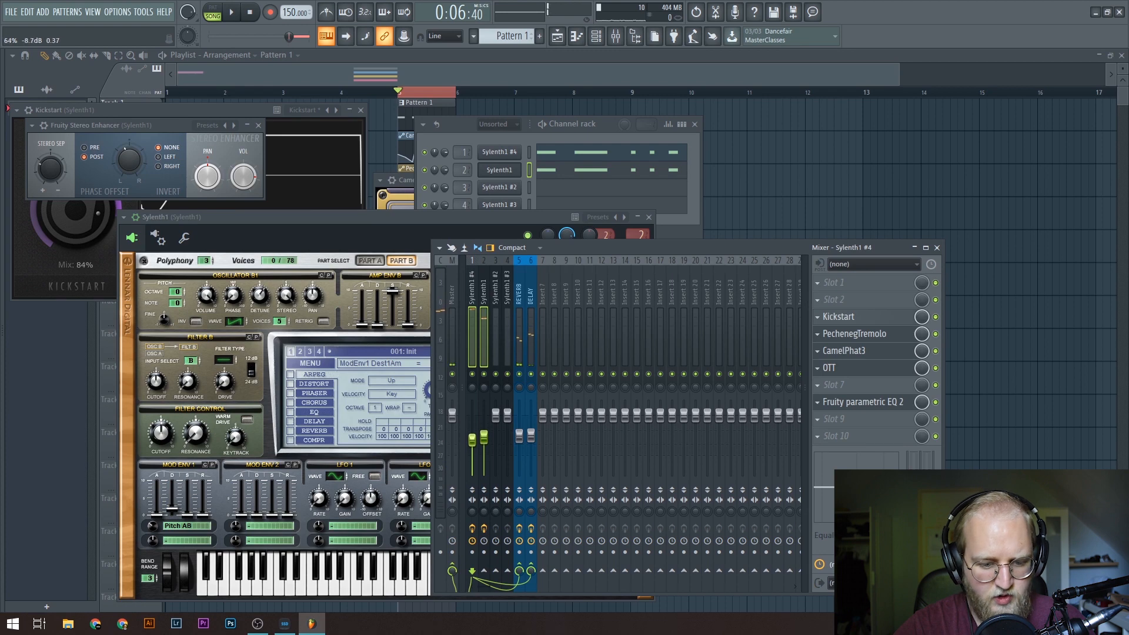
Step: Copy the tech kick clip to bar 9 on Track 1 of the playlist and audition it from there
{"action": "key", "text": "F12"}
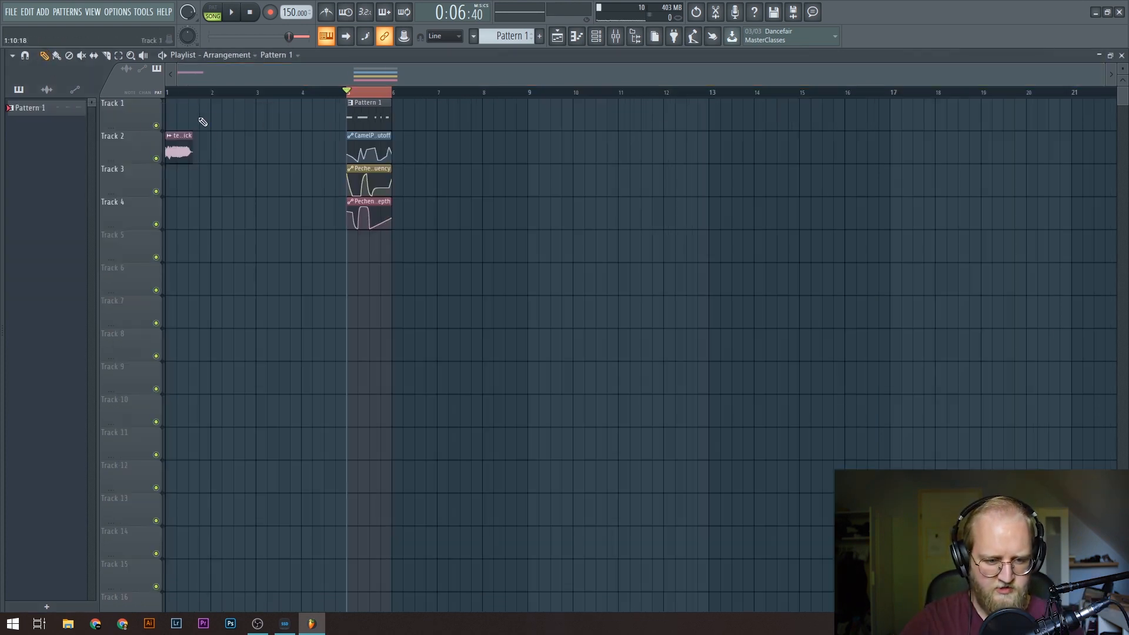
{"action": "left_click_drag", "start_coordinate": [171, 136], "coordinate": [532, 101]}
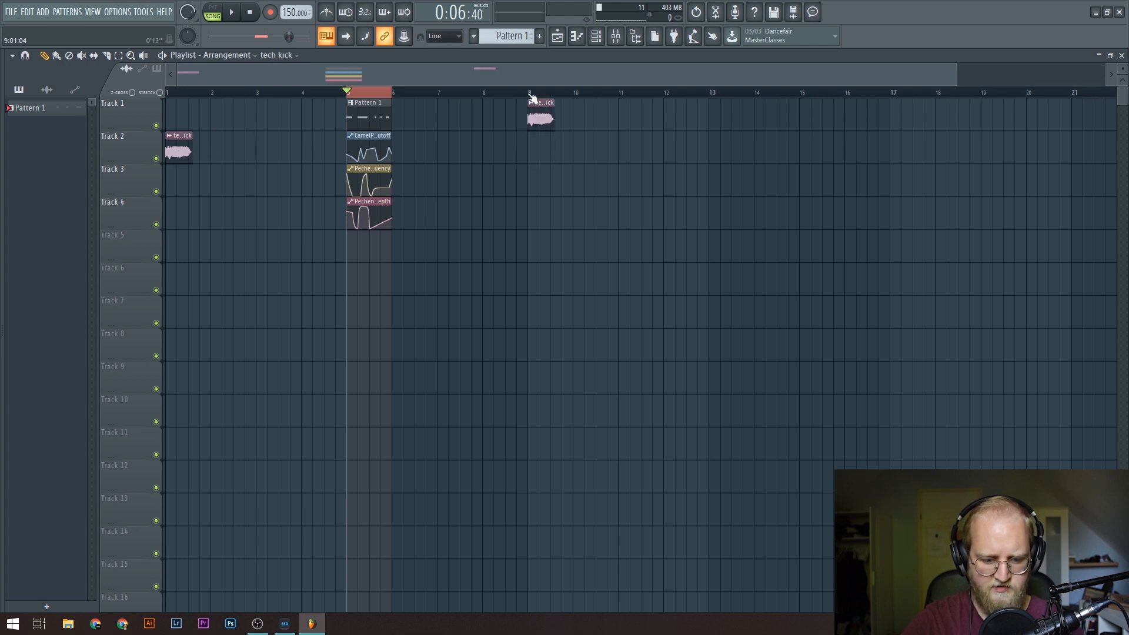
{"action": "right_click", "coordinate": [532, 91]}
{"action": "left_click", "coordinate": [532, 92]}
{"action": "key", "text": "space"}
{"action": "key", "text": "space"}
{"action": "scroll", "coordinate": [555, 99], "scroll_direction": "up", "scroll_amount": 5}
{"action": "scroll", "coordinate": [240, 103], "scroll_direction": "down", "scroll_amount": 5}
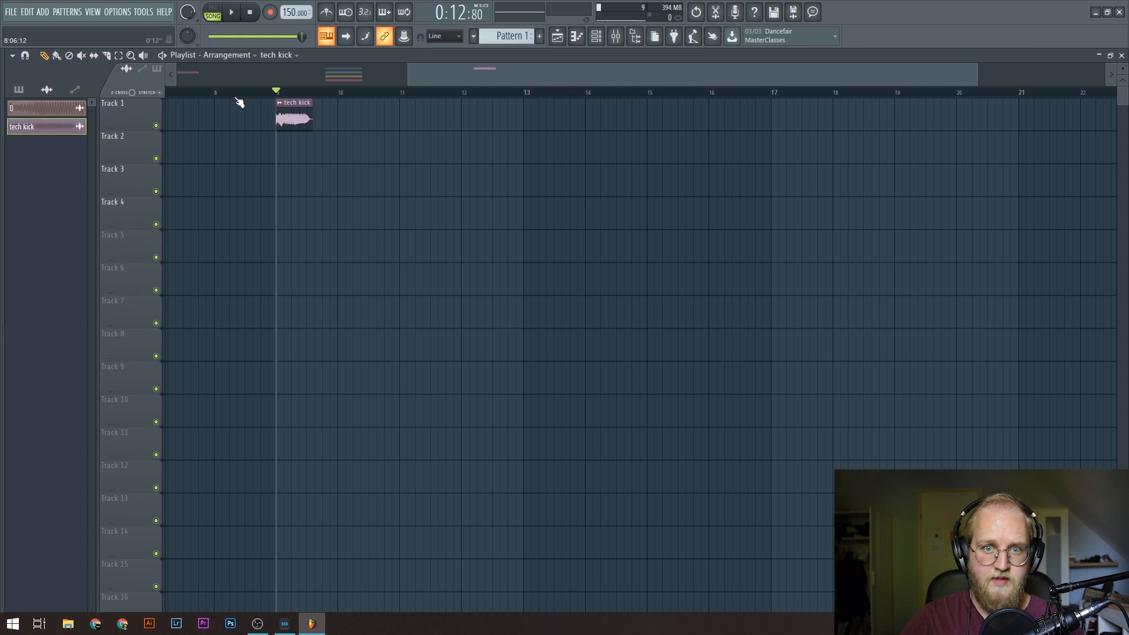
Step: Stretch the copied tech kick clip so it ends at bar 13, and play it back
{"action": "left_click_drag", "start_coordinate": [309, 122], "coordinate": [523, 122]}
{"action": "key", "text": "space"}
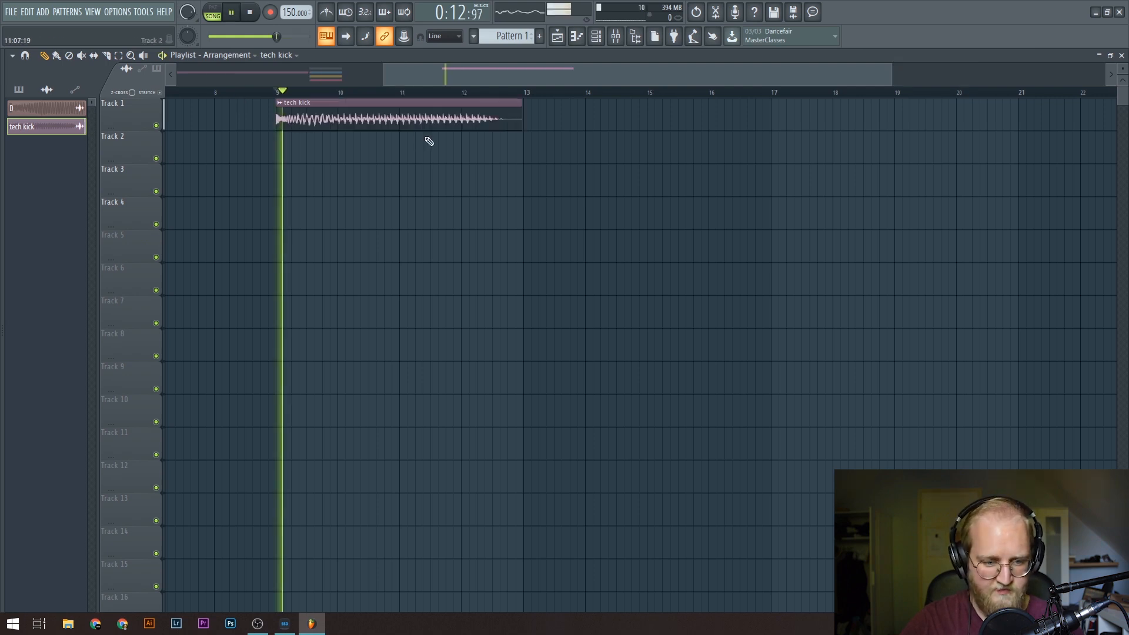
{"action": "key", "text": "space"}
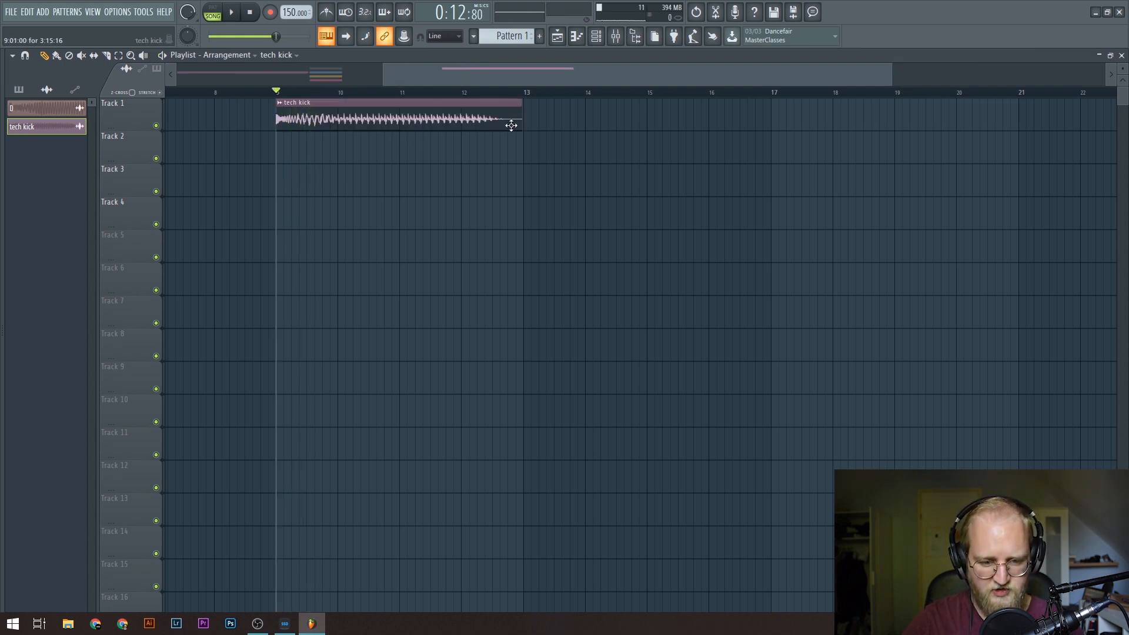
Step: Set the tech kick sample's time-stretching mode to e2 mono and audition the stretched clip
{"action": "double_click", "coordinate": [421, 121]}
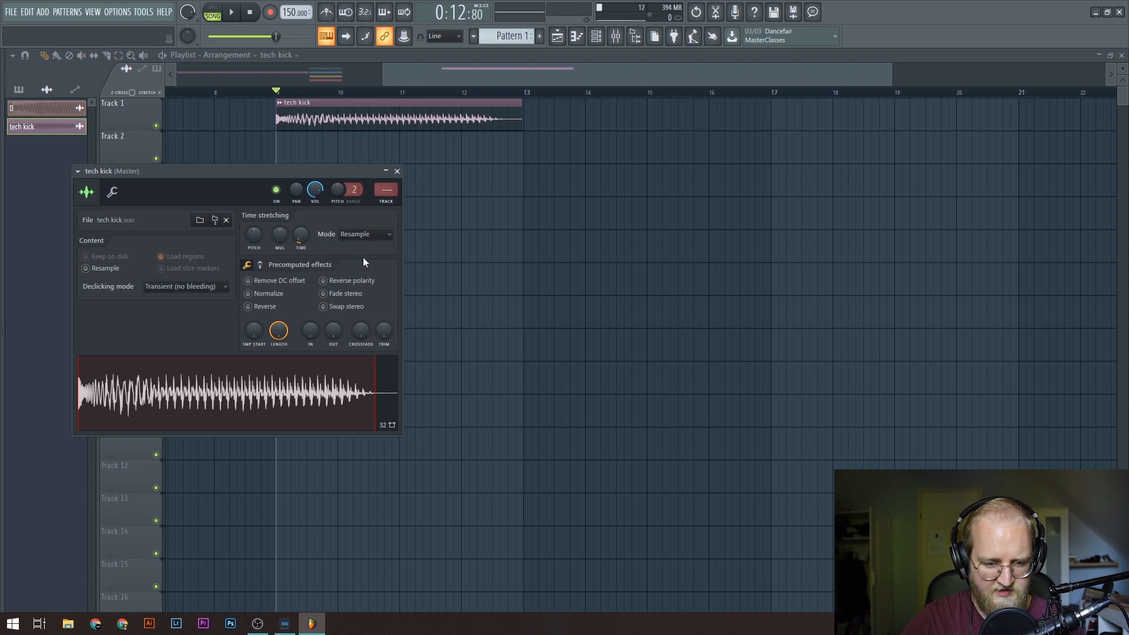
{"action": "left_click", "coordinate": [377, 233]}
{"action": "left_click", "coordinate": [396, 278]}
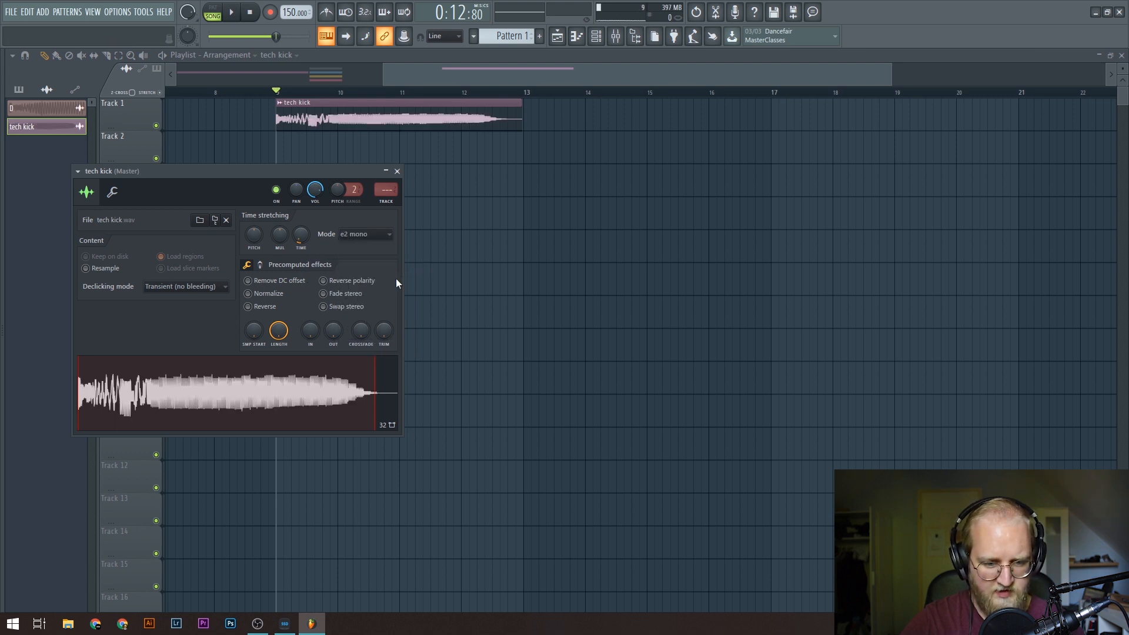
{"action": "key", "text": "space"}
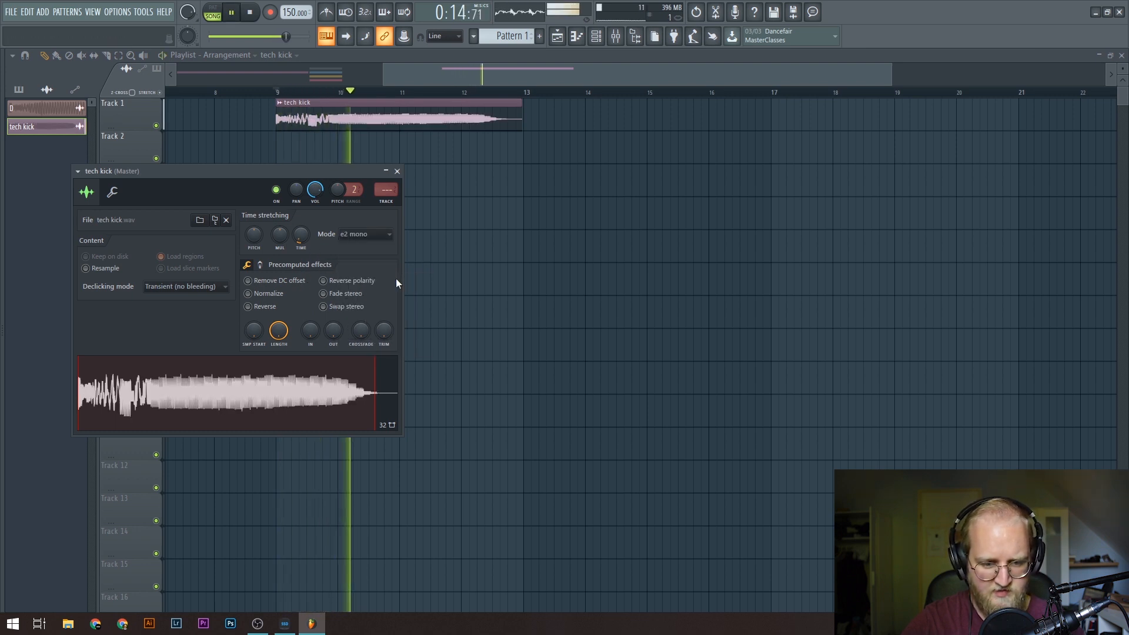
{"action": "key", "text": "space"}
Step: Slice the stretched tech kick late in bar 9 and move its sustained tail to about bar 13 on Track 1
{"action": "left_click", "coordinate": [397, 171]}
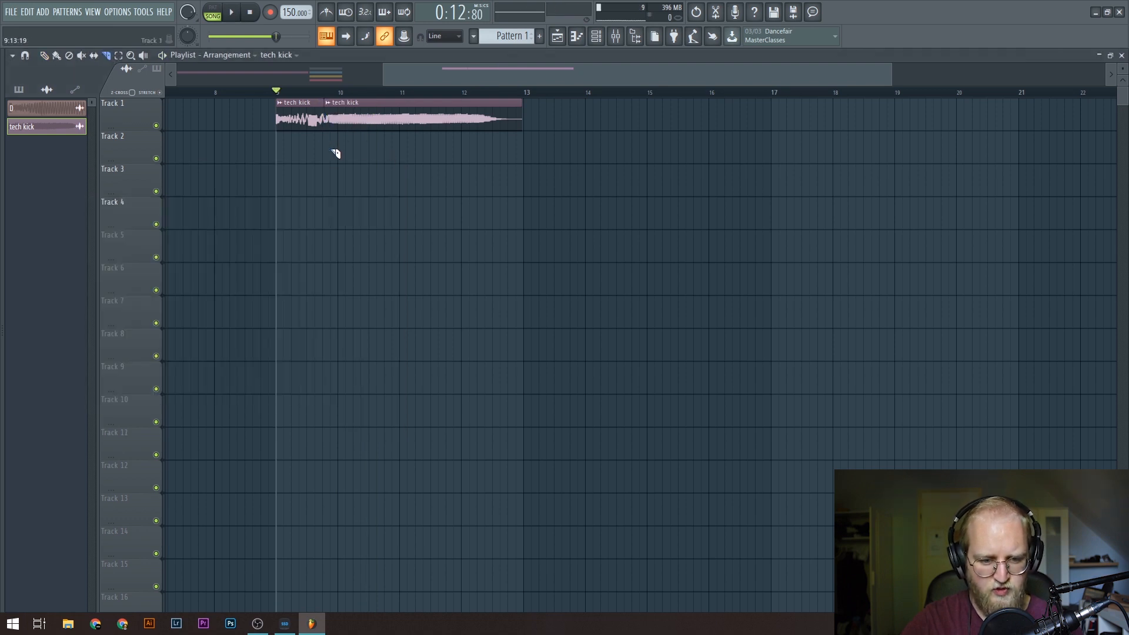
{"action": "left_click_drag", "start_coordinate": [344, 113], "coordinate": [538, 107]}
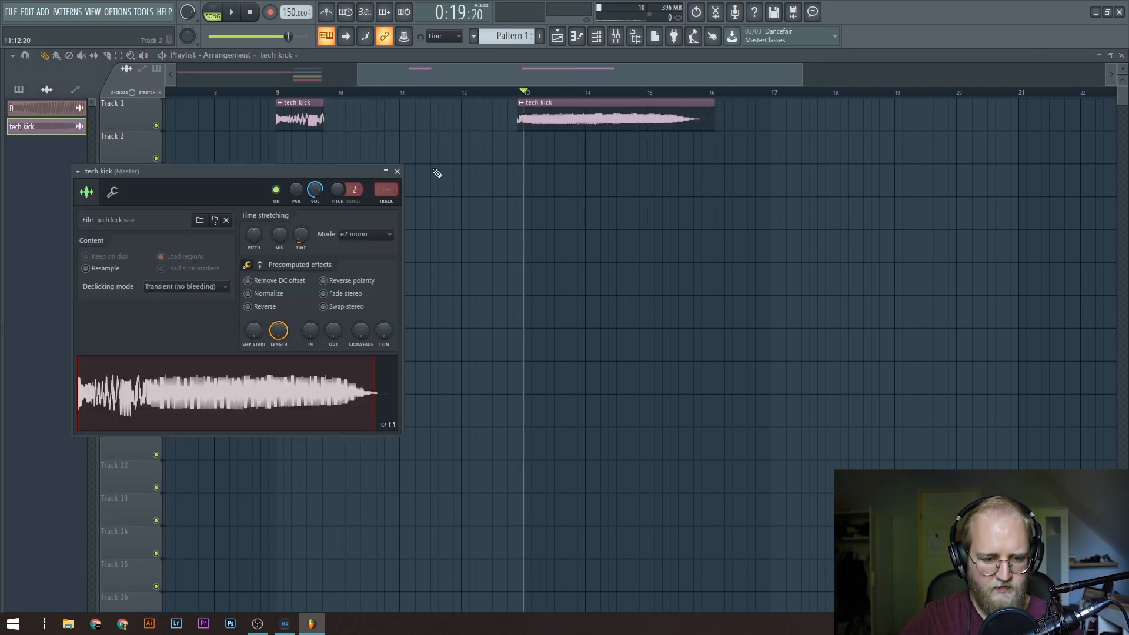
Step: Route the tech kick sample to mixer track 7 and add Fruity WaveShaper in the third effect slot
{"action": "left_click", "coordinate": [381, 206]}
{"action": "left_click", "coordinate": [835, 316]}
{"action": "mouse_move", "coordinate": [882, 333]}
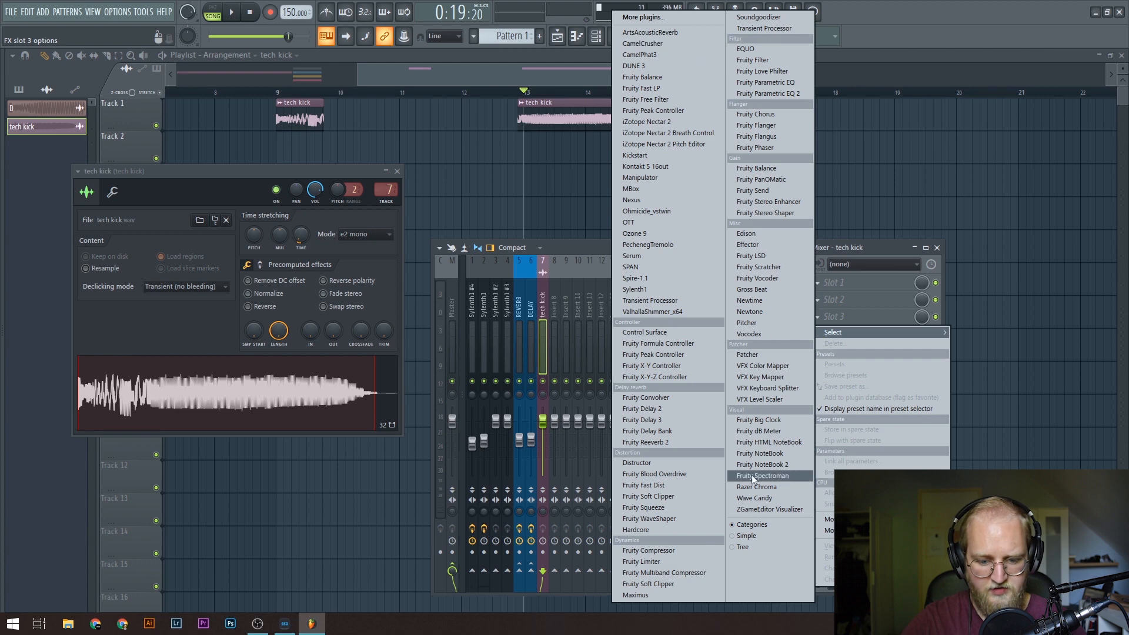
{"action": "left_click", "coordinate": [693, 520]}
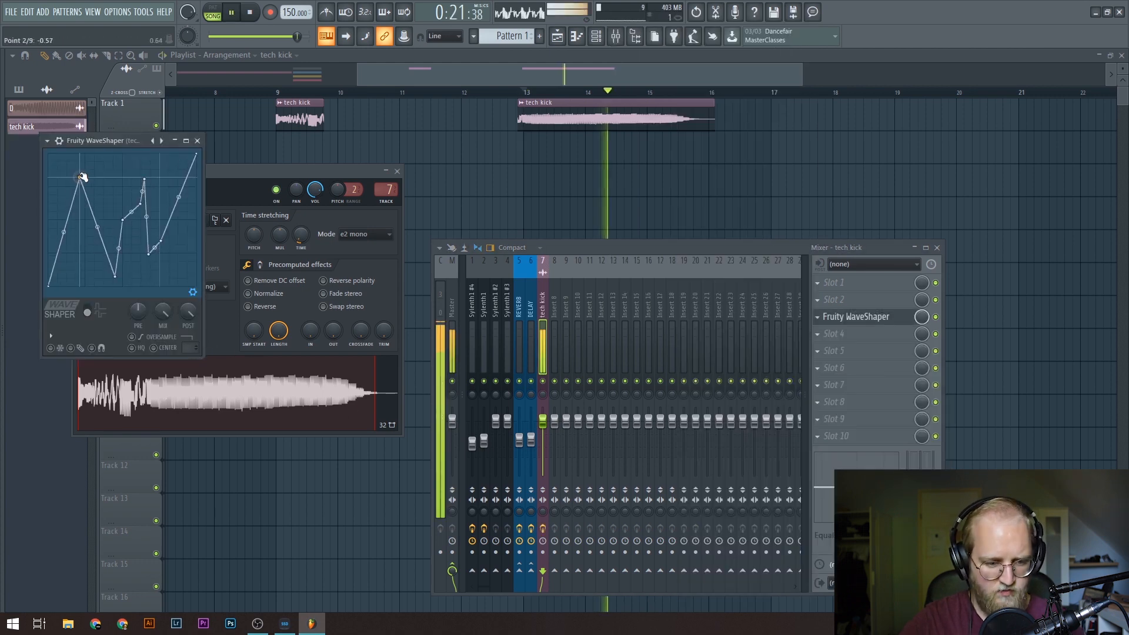
Step: Reshape the WaveShaper curve into a jagged zigzag and boost the high mids with a Fruity Parametric EQ 2 placed before it
{"action": "left_click_drag", "start_coordinate": [83, 177], "coordinate": [88, 251]}
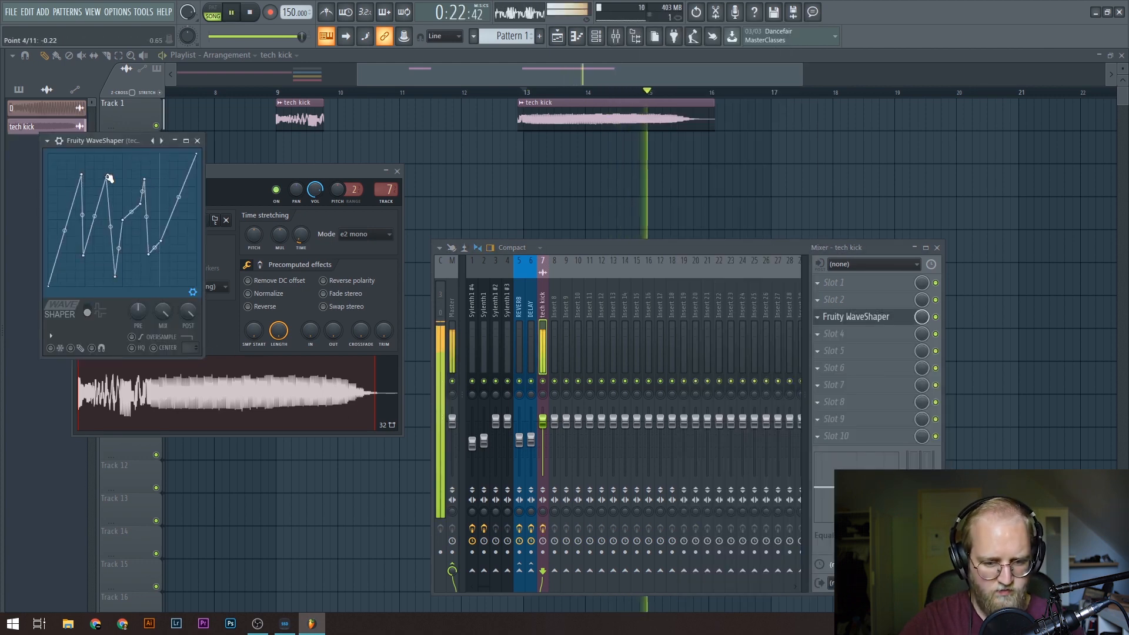
{"action": "key", "text": "space"}
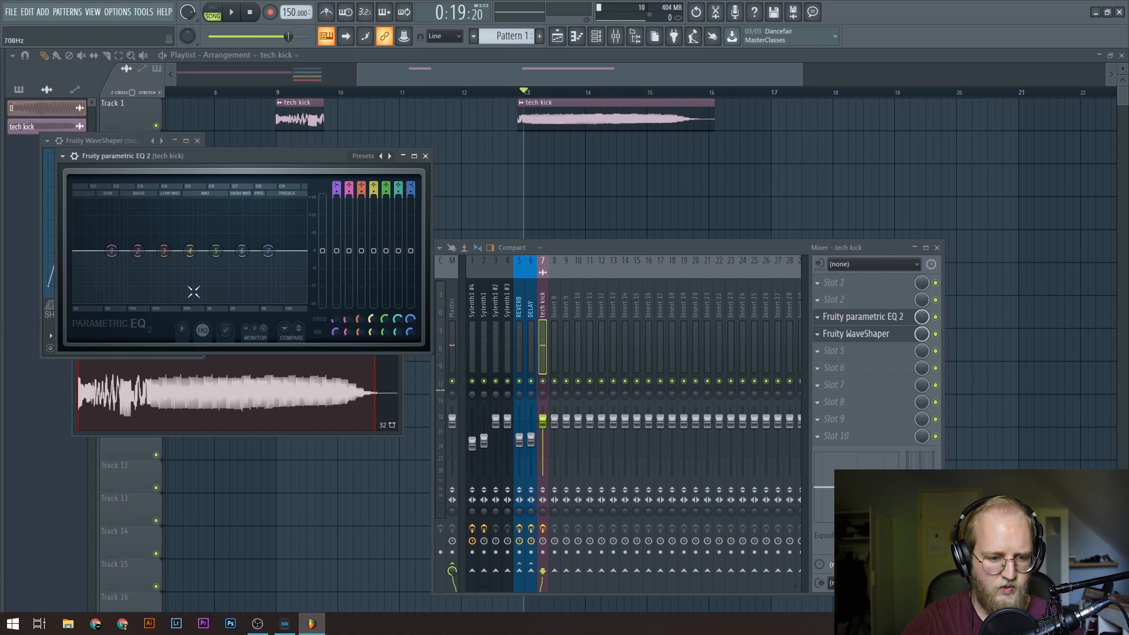
{"action": "left_click_drag", "start_coordinate": [190, 251], "coordinate": [239, 209]}
{"action": "key", "text": "space"}
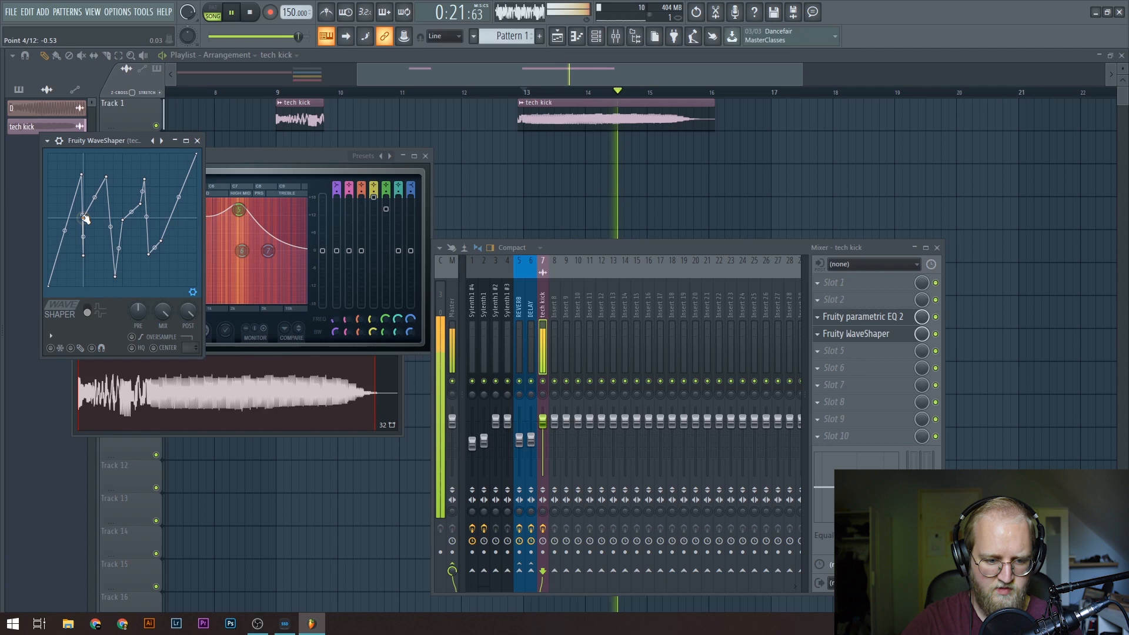
{"action": "key", "text": "space"}
Step: Add CamelPhat3 after the WaveShaper, set its MM filter type to BP2 XP HQ, and sweep the cutoff during playback
{"action": "left_click", "coordinate": [843, 351]}
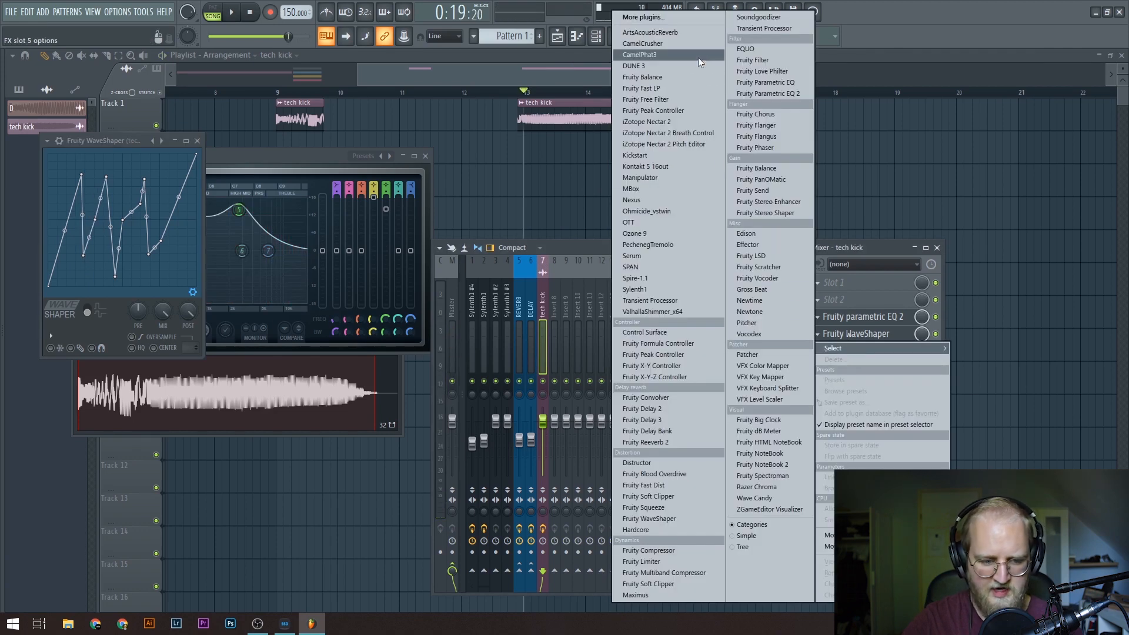
{"action": "left_click", "coordinate": [640, 55]}
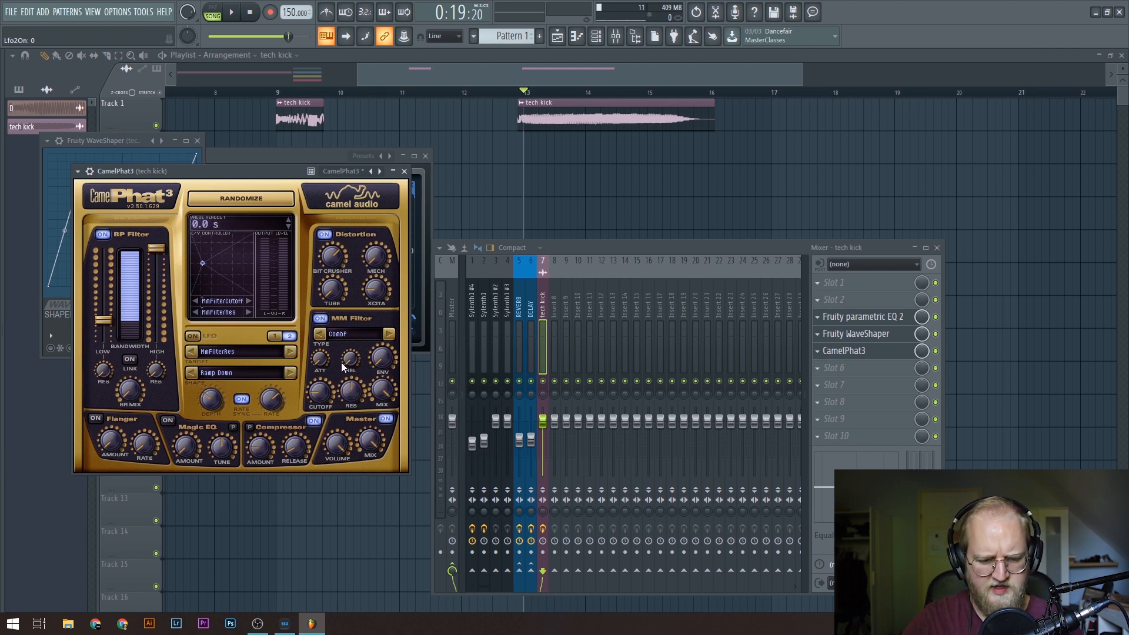
{"action": "left_click", "coordinate": [353, 334]}
{"action": "left_click", "coordinate": [388, 471]}
{"action": "key", "text": "space"}
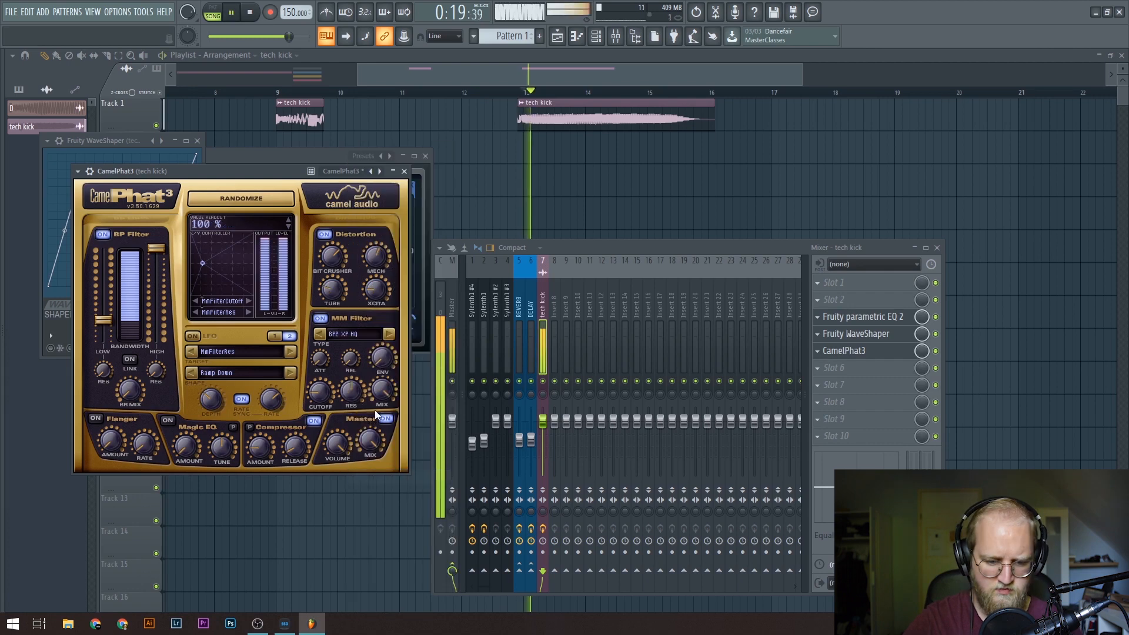
{"action": "key", "text": "space"}
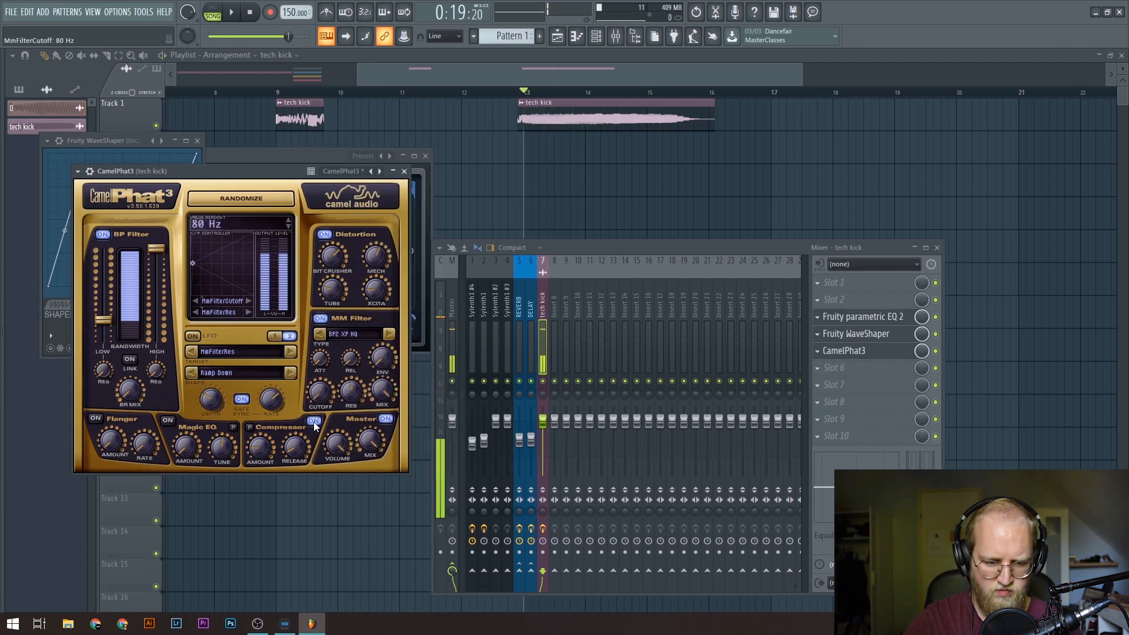
Step: Create an automation clip for CamelPhat3's MmFilterCutoff parameter on the tech kick track
{"action": "left_click", "coordinate": [79, 171]}
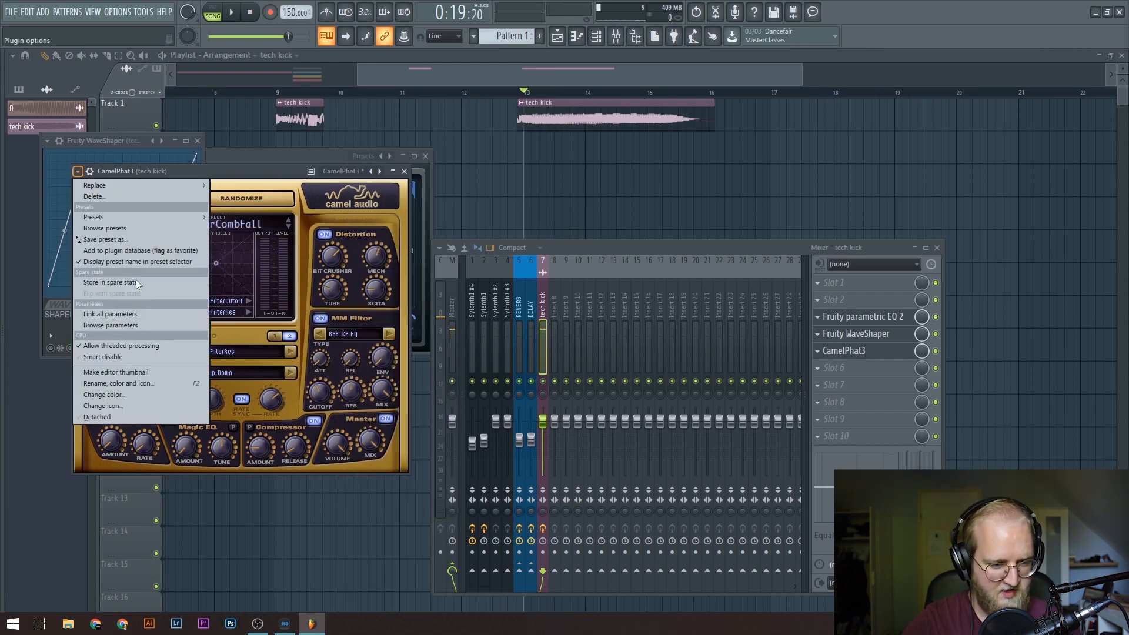
{"action": "left_click", "coordinate": [139, 320]}
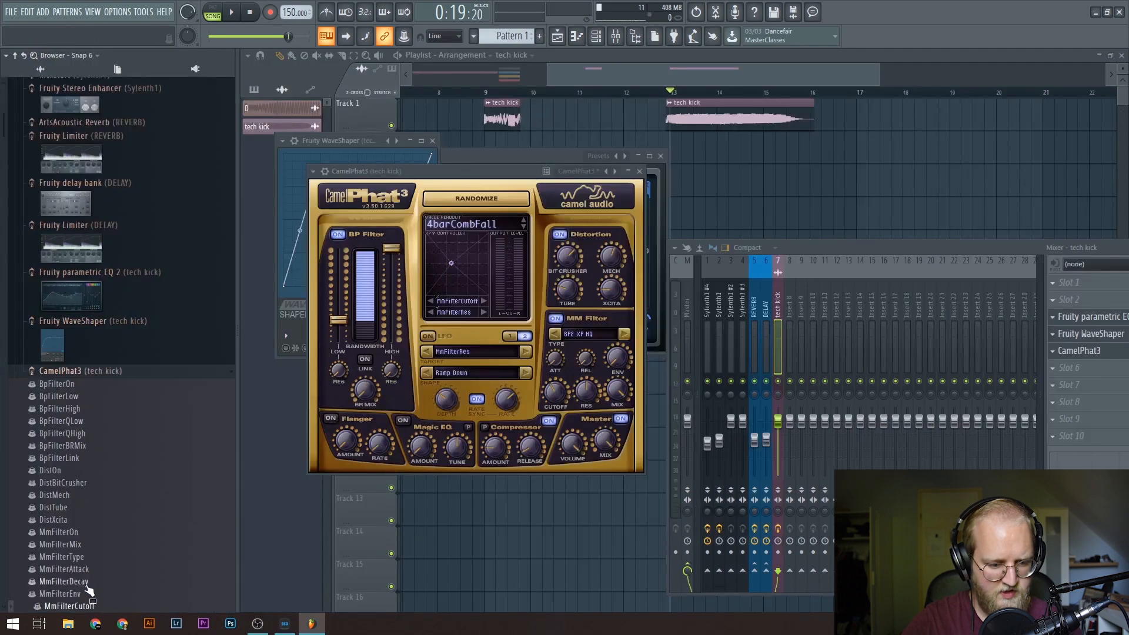
{"action": "right_click", "coordinate": [91, 608]}
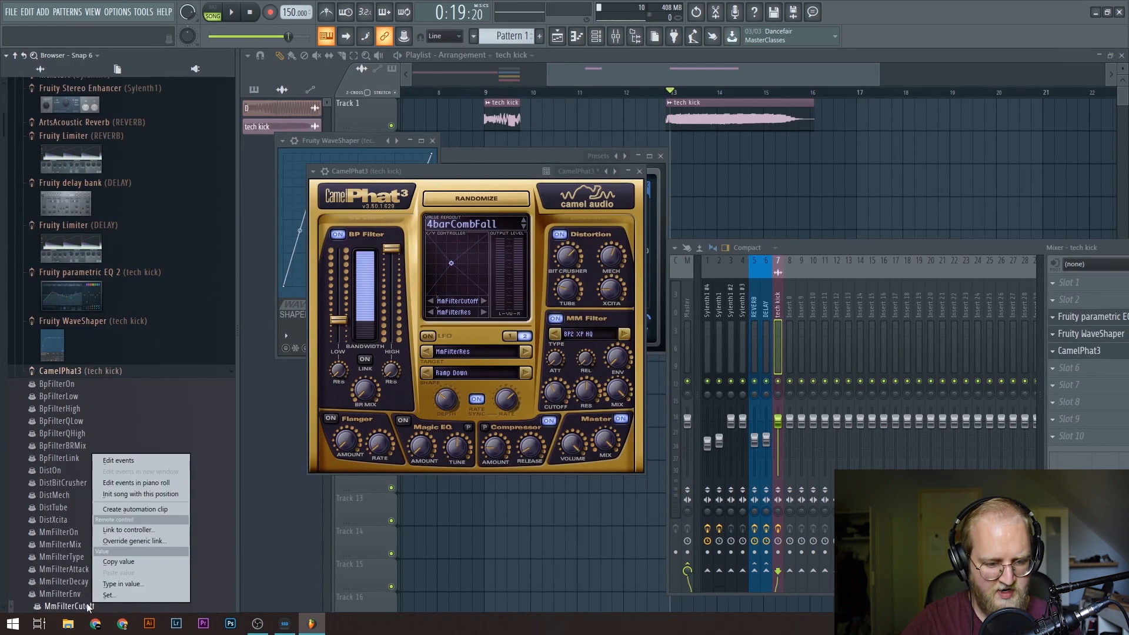
{"action": "left_click", "coordinate": [135, 509]}
{"action": "left_click_drag", "start_coordinate": [390, 75], "coordinate": [527, 76]}
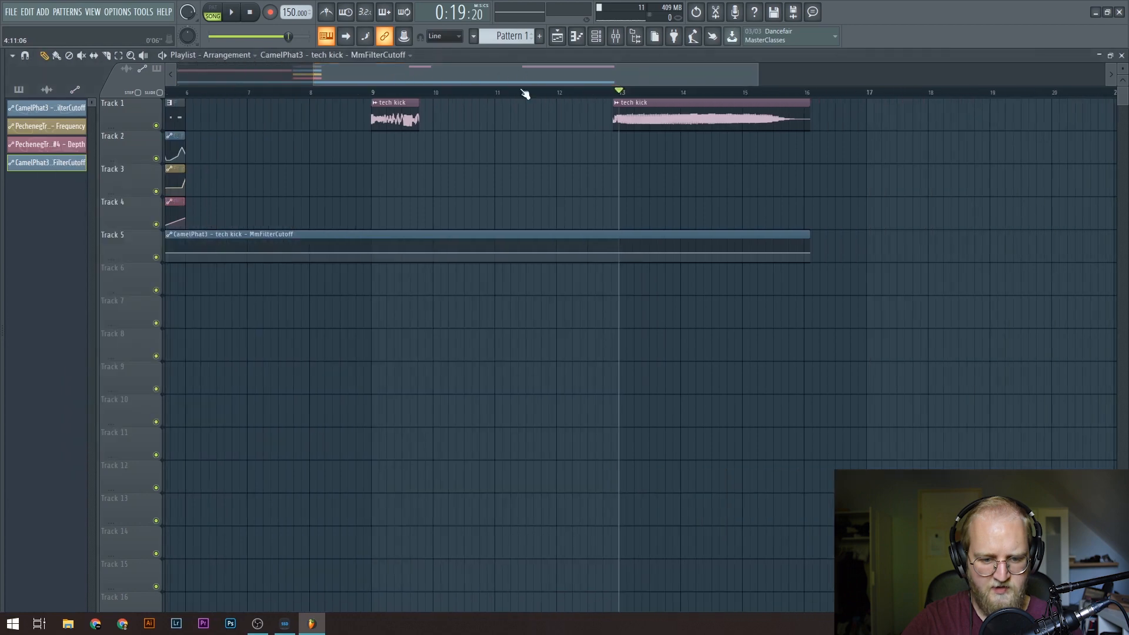
Step: Shape the cutoff automation at bar 13 on Track 3 into a quick rise and slow fall, and trim it to just past bar 14
{"action": "key", "text": "space"}
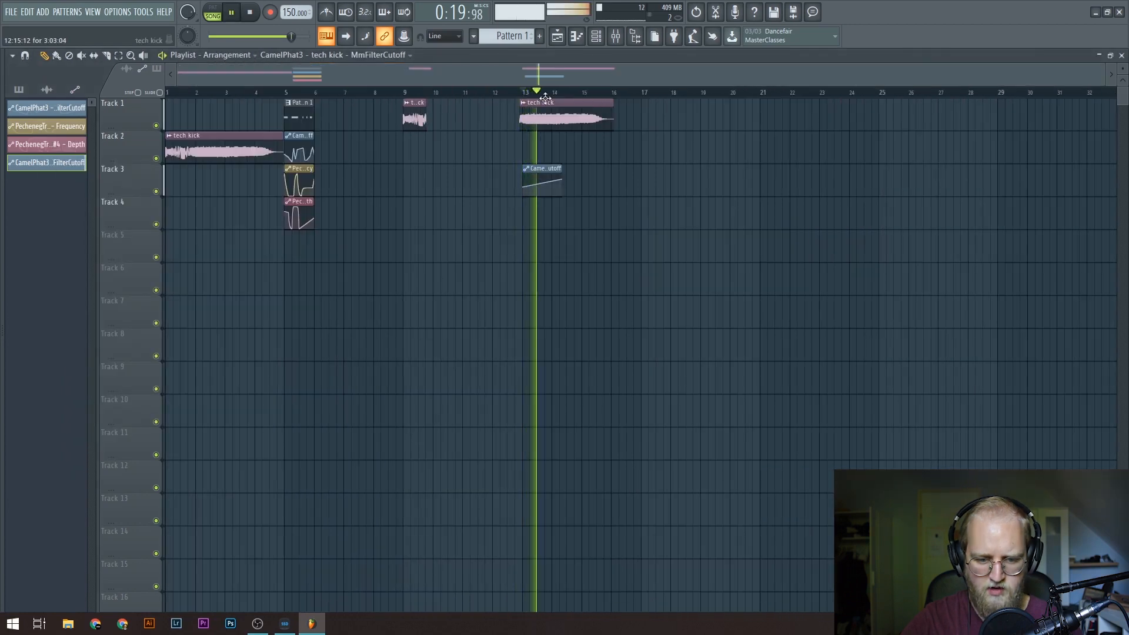
{"action": "key", "text": "space"}
{"action": "scroll", "coordinate": [547, 97], "scroll_direction": "up", "scroll_amount": 4}
{"action": "right_click", "coordinate": [511, 196]}
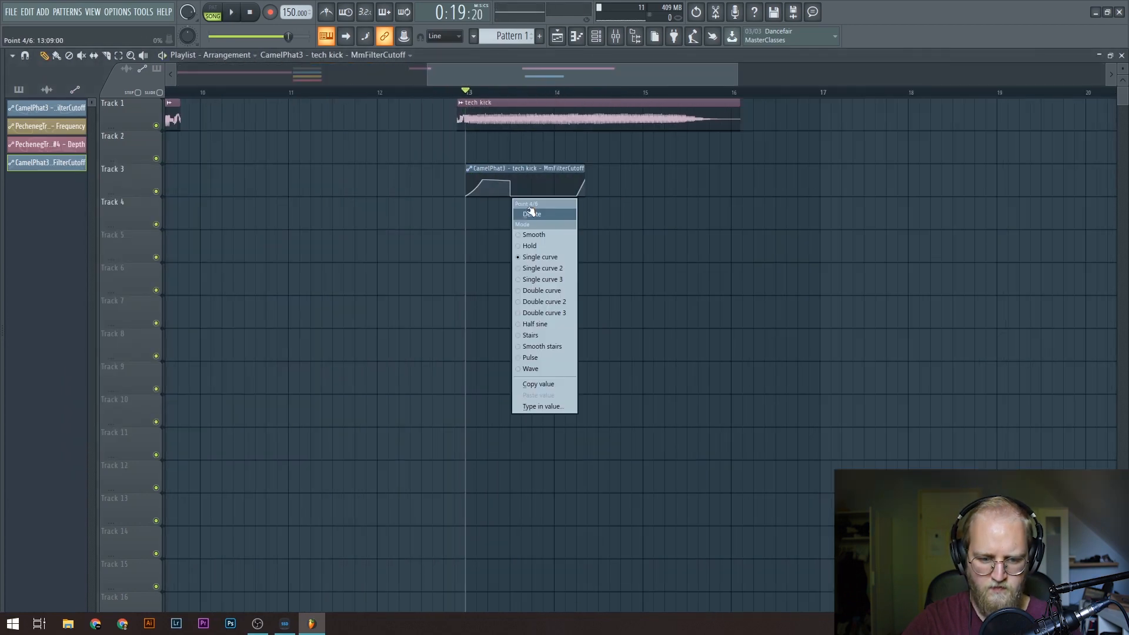
{"action": "left_click", "coordinate": [528, 214]}
{"action": "key", "text": "space"}
{"action": "key", "text": "space"}
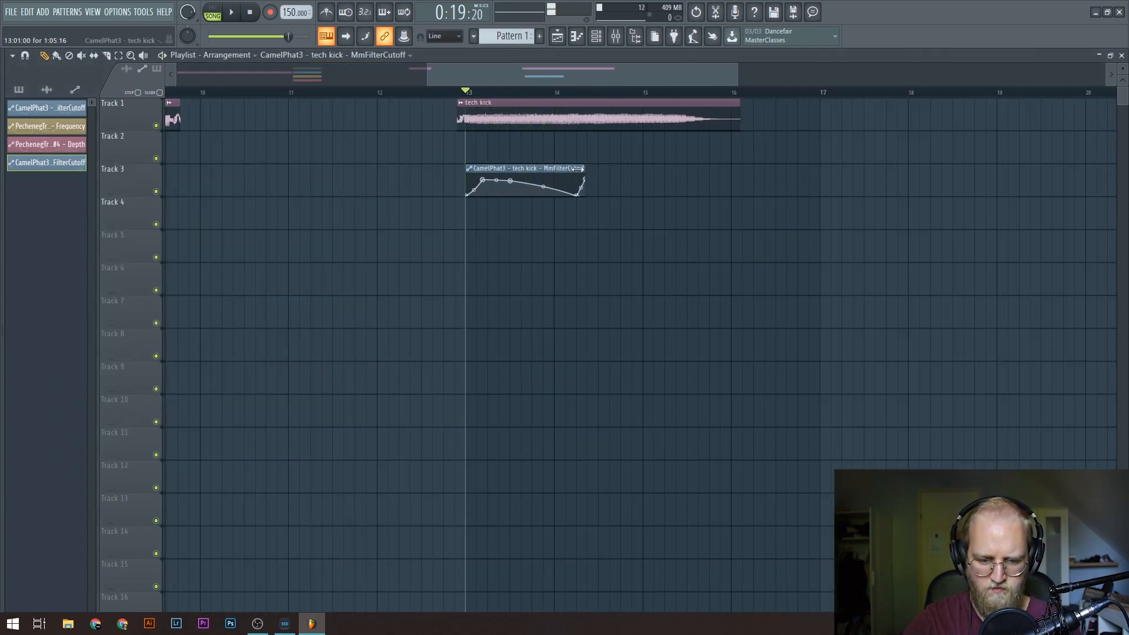
{"action": "left_click_drag", "start_coordinate": [581, 169], "coordinate": [573, 170]}
Step: Add Edison after CamelPhat3, record the processed tech kick, and place the recording in the playlist
{"action": "key", "text": "F9"}
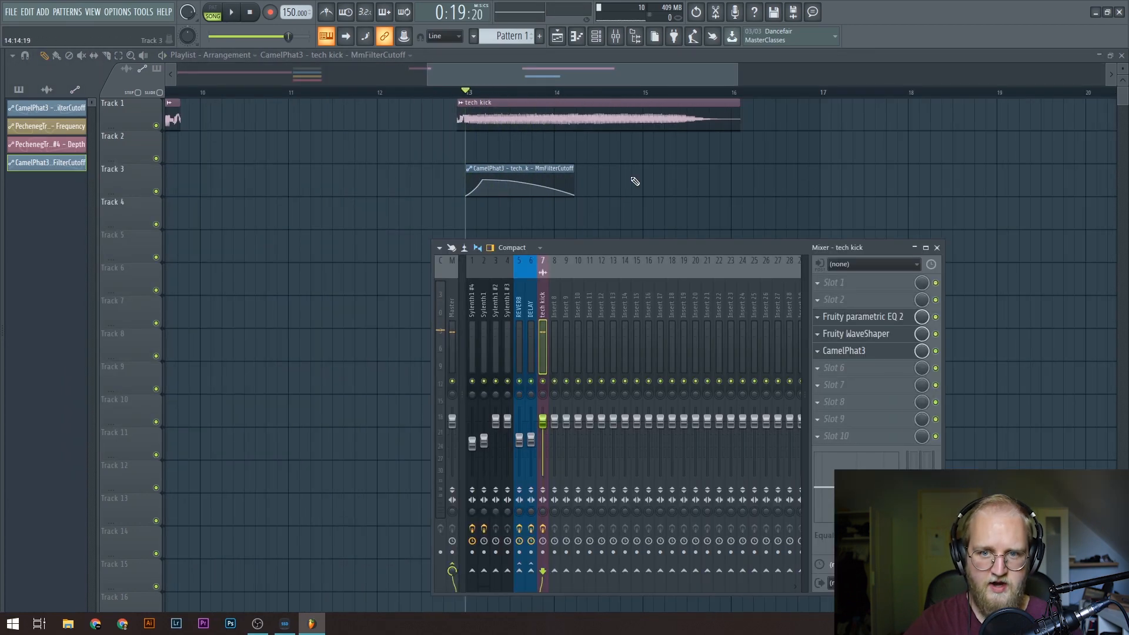
{"action": "left_click", "coordinate": [842, 380]}
{"action": "left_click", "coordinate": [772, 237]}
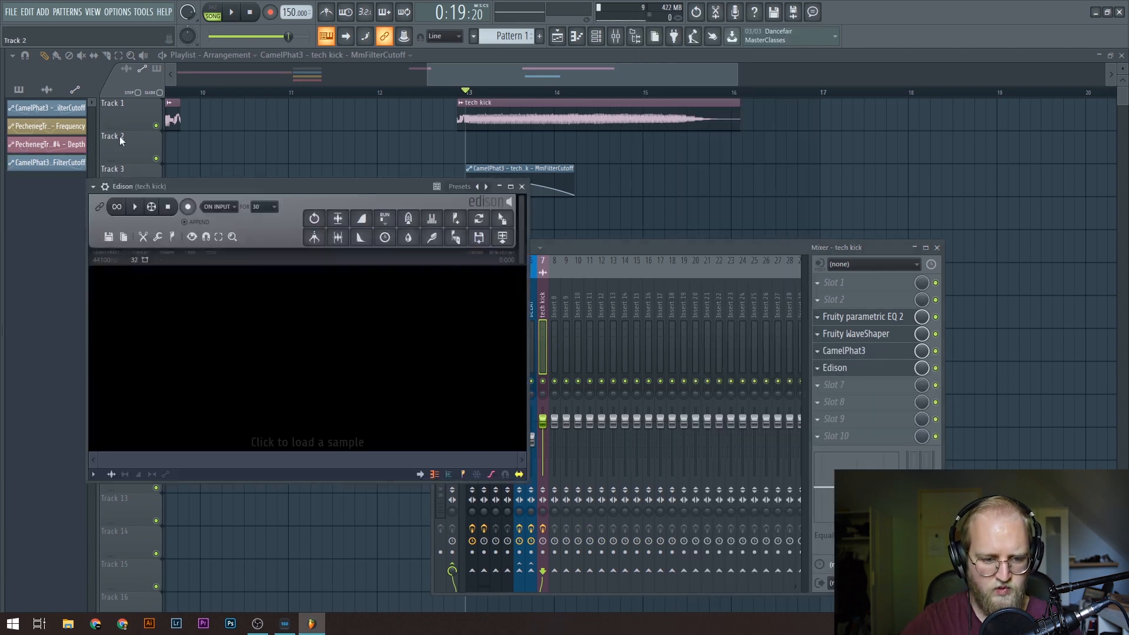
{"action": "left_click", "coordinate": [188, 207]}
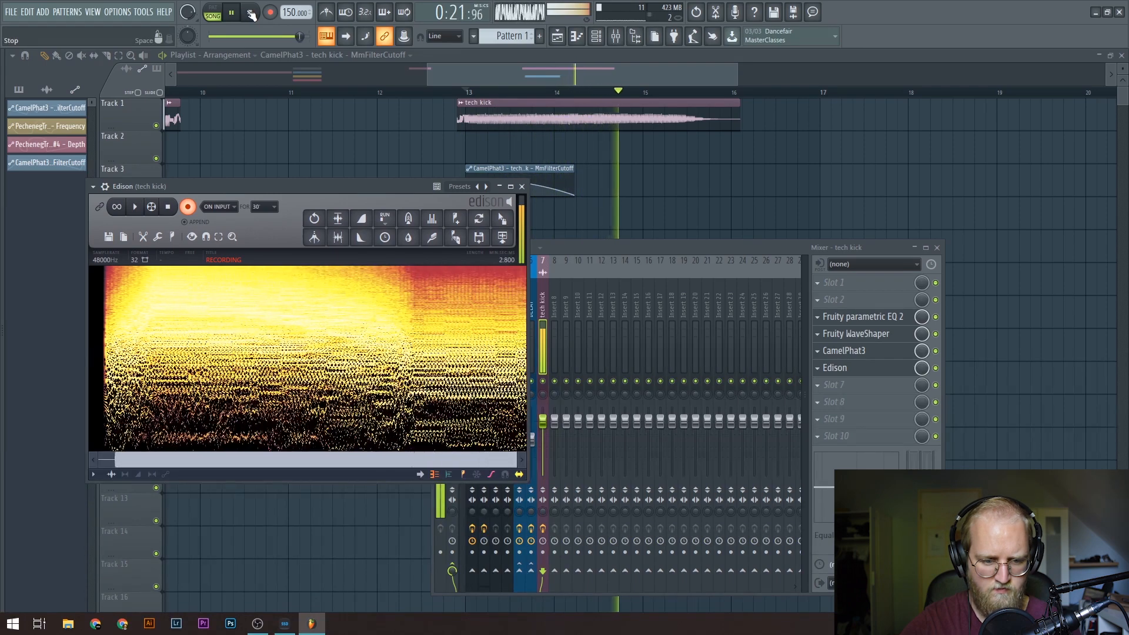
{"action": "left_click", "coordinate": [251, 13]}
{"action": "left_click_drag", "start_coordinate": [507, 221], "coordinate": [573, 216]}
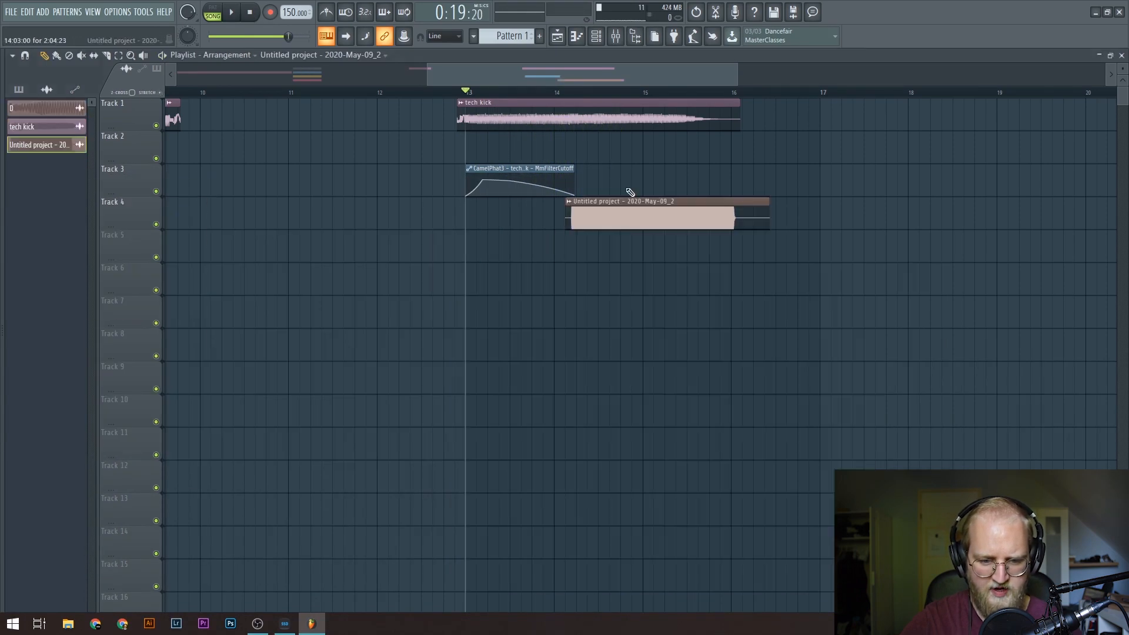
Step: Move the recorded clip to Track 3 so its audible start lines up with bar 17
{"action": "left_click_drag", "start_coordinate": [529, 82], "coordinate": [547, 82]}
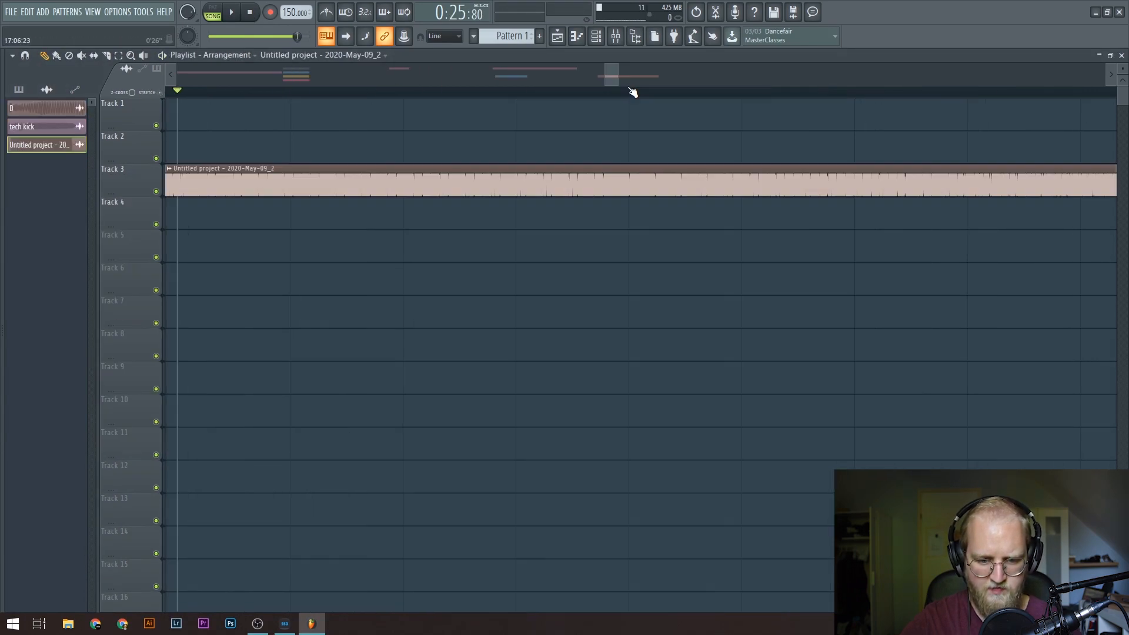
{"action": "scroll", "coordinate": [633, 92], "scroll_direction": "down", "scroll_amount": 5}
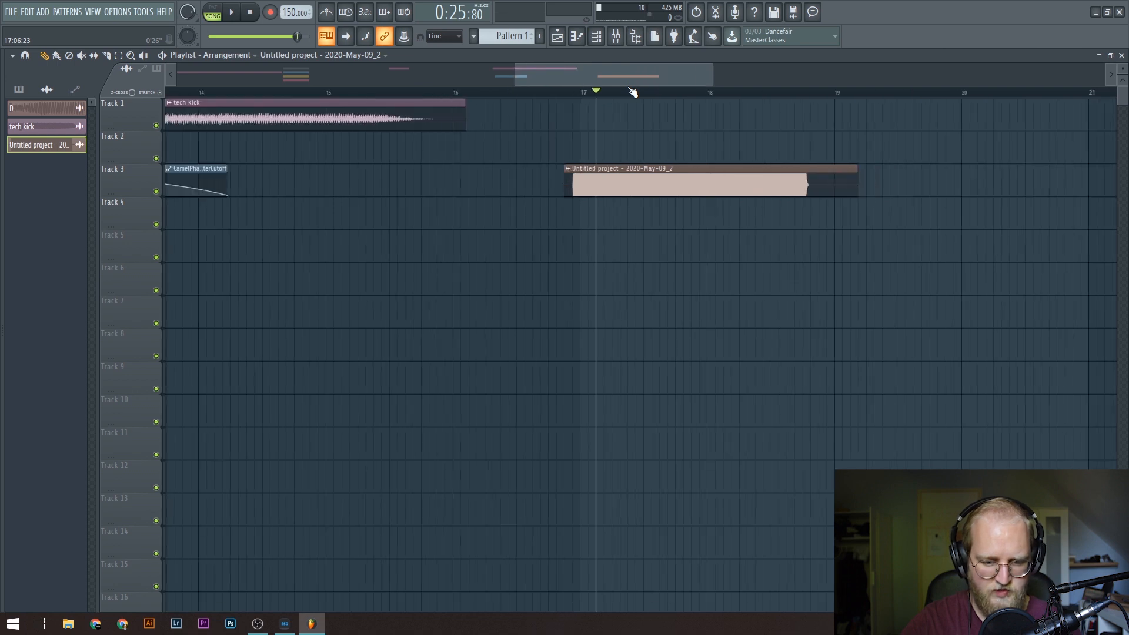
{"action": "scroll", "coordinate": [633, 93], "scroll_direction": "down", "scroll_amount": 3}
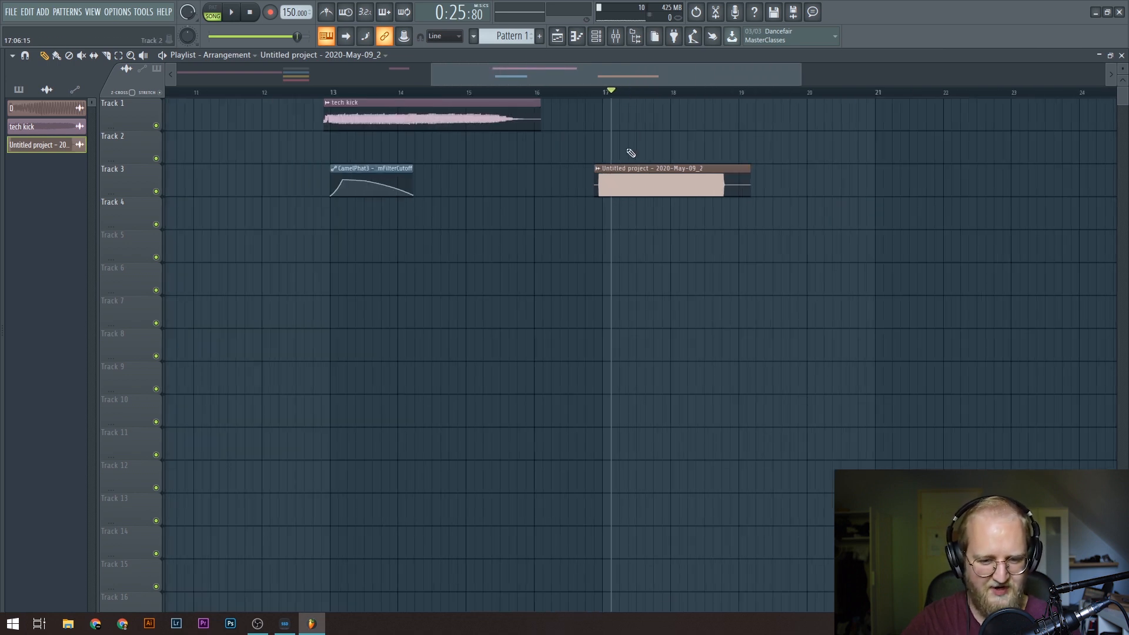
{"action": "scroll", "coordinate": [609, 92], "scroll_direction": "up", "scroll_amount": 4}
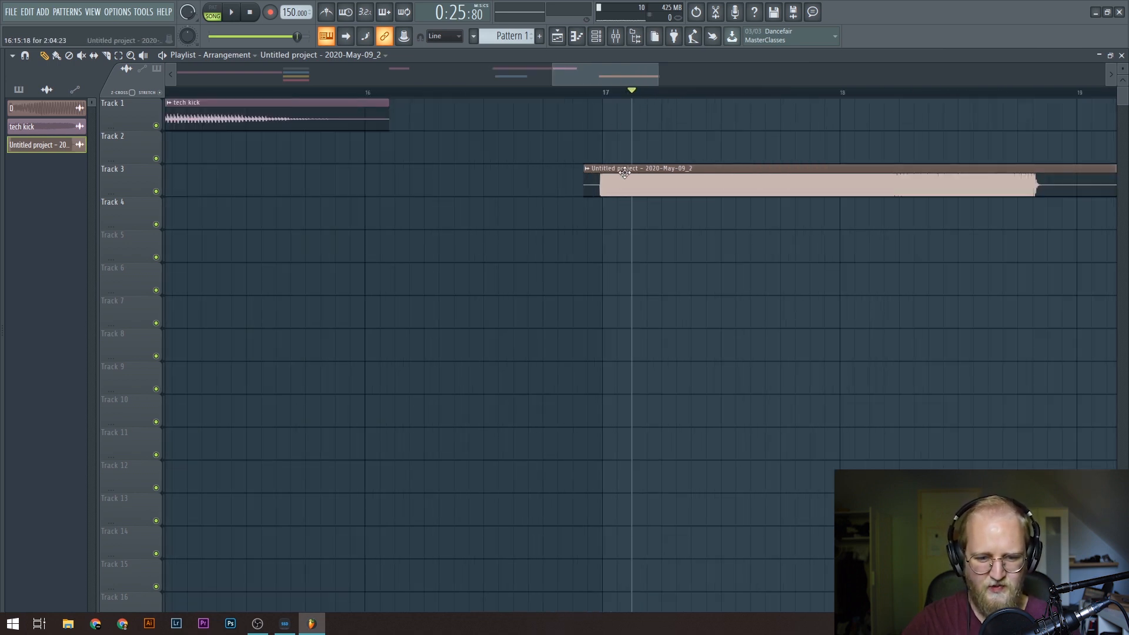
{"action": "left_click", "coordinate": [606, 92]}
{"action": "scroll", "coordinate": [607, 93], "scroll_direction": "down", "scroll_amount": 4}
{"action": "scroll", "coordinate": [563, 94], "scroll_direction": "up", "scroll_amount": 2}
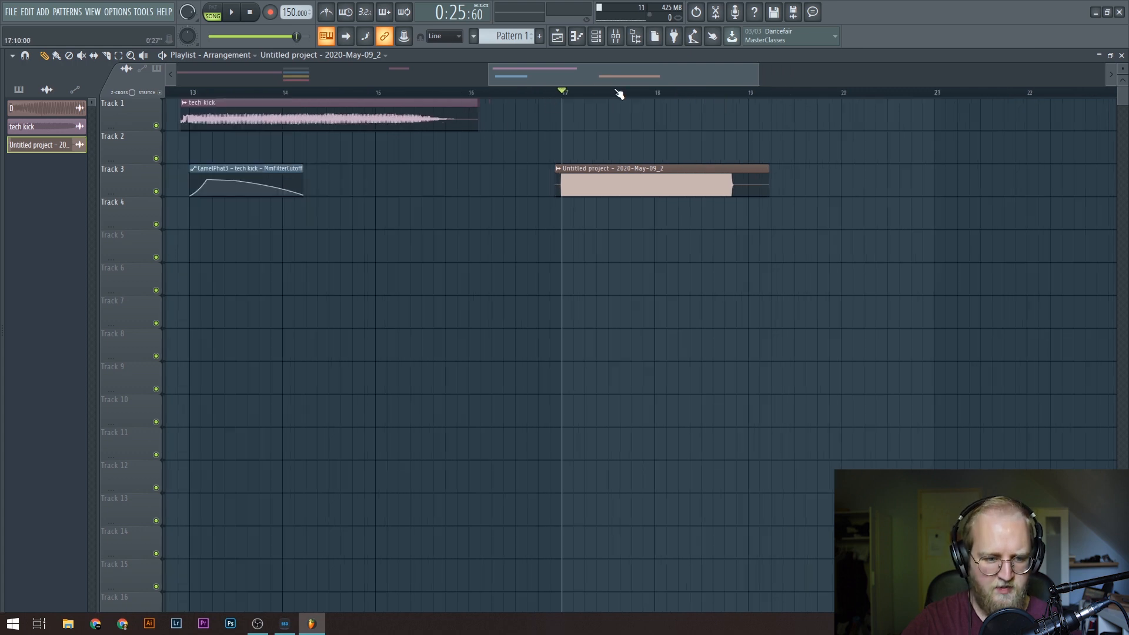
Step: Slice the recorded clip and repeat its pieces with gaps as a stuttering rhythm from bar 17 to 21 on Track 3, and audition it
{"action": "scroll", "coordinate": [616, 93], "scroll_direction": "up", "scroll_amount": 3}
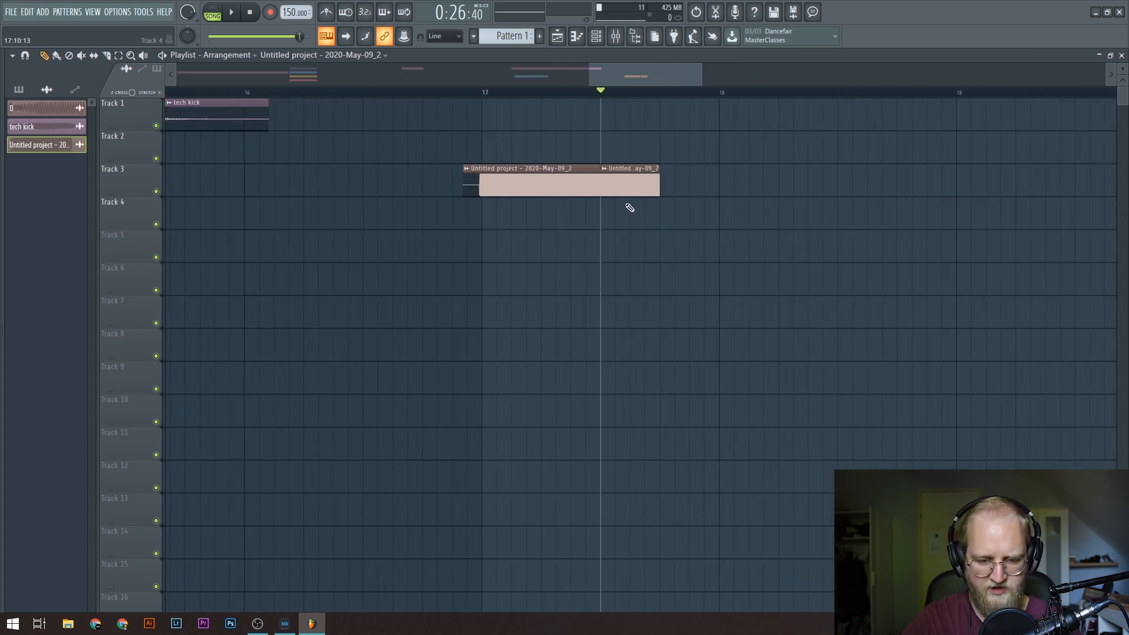
{"action": "left_click_drag", "start_coordinate": [621, 183], "coordinate": [710, 178]}
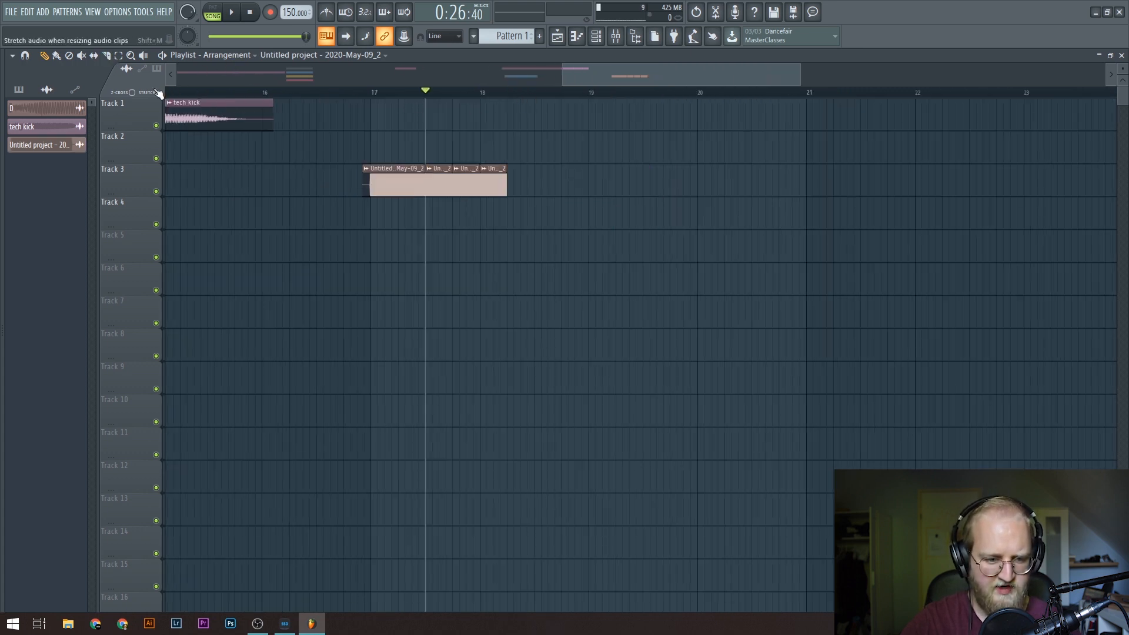
{"action": "scroll", "coordinate": [500, 118], "scroll_direction": "up", "scroll_amount": 3}
{"action": "left_click", "coordinate": [587, 168]}
{"action": "left_click", "coordinate": [457, 92]}
{"action": "mouse_move", "coordinate": [512, 181]}
{"action": "left_mouse_down"}
{"action": "mouse_move", "coordinate": [481, 192]}
{"action": "mouse_move", "coordinate": [501, 177]}
{"action": "left_mouse_up"}
{"action": "right_click", "coordinate": [579, 189]}
{"action": "key", "text": "space"}
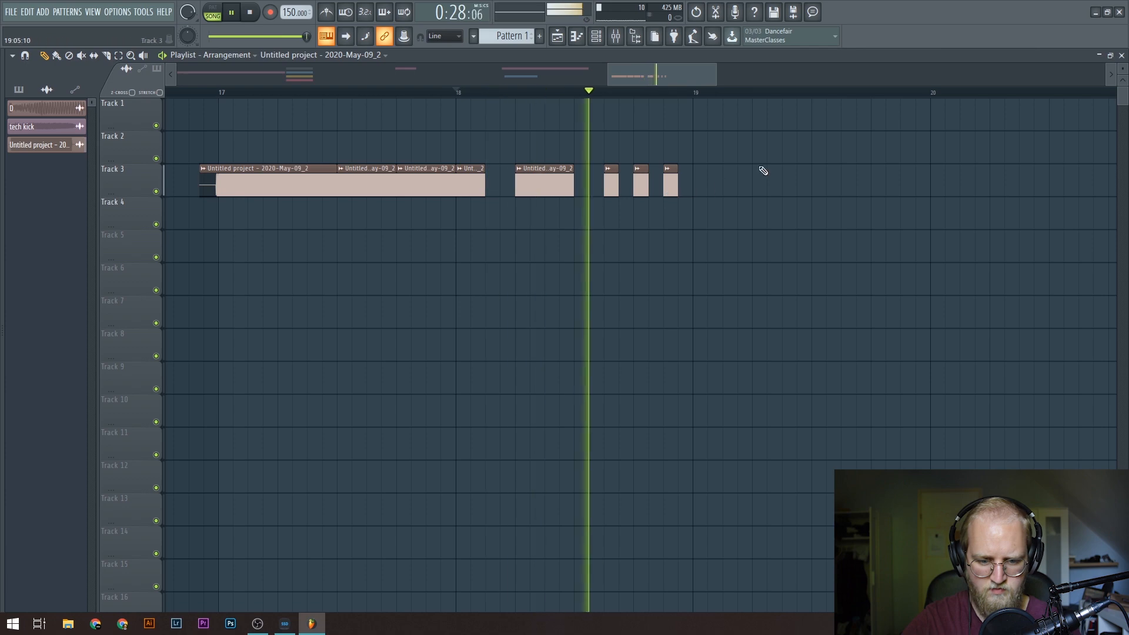
{"action": "key", "text": "space"}
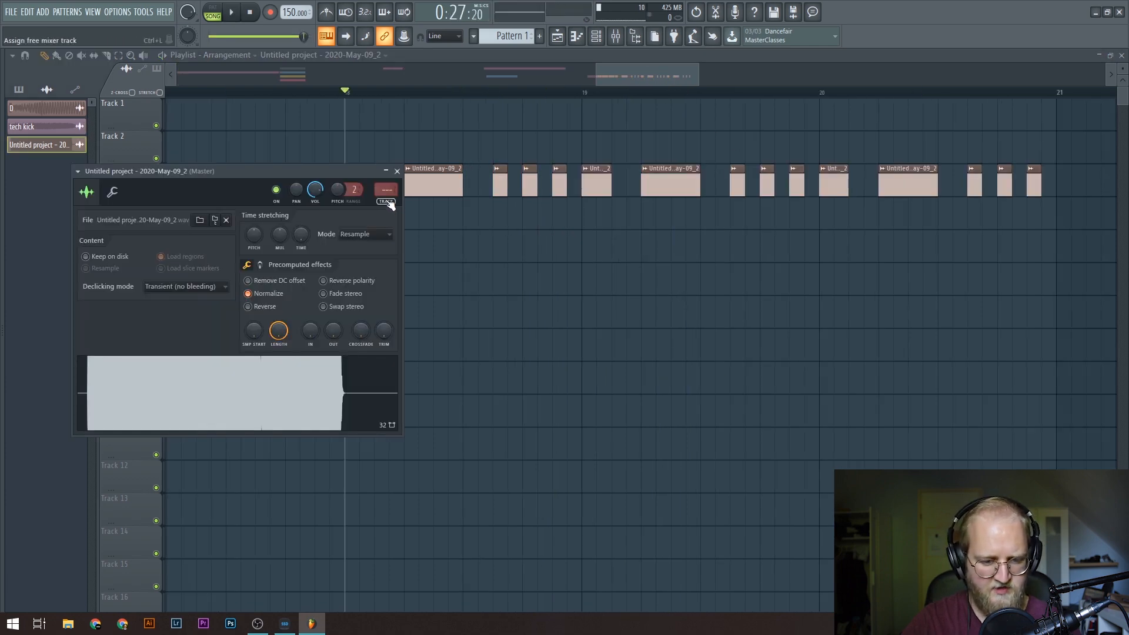
Step: Route the recorded sample to mixer track 8 and add Kickstart in the third slot with its mix at 48%
{"action": "left_click", "coordinate": [387, 202]}
{"action": "left_click", "coordinate": [845, 325]}
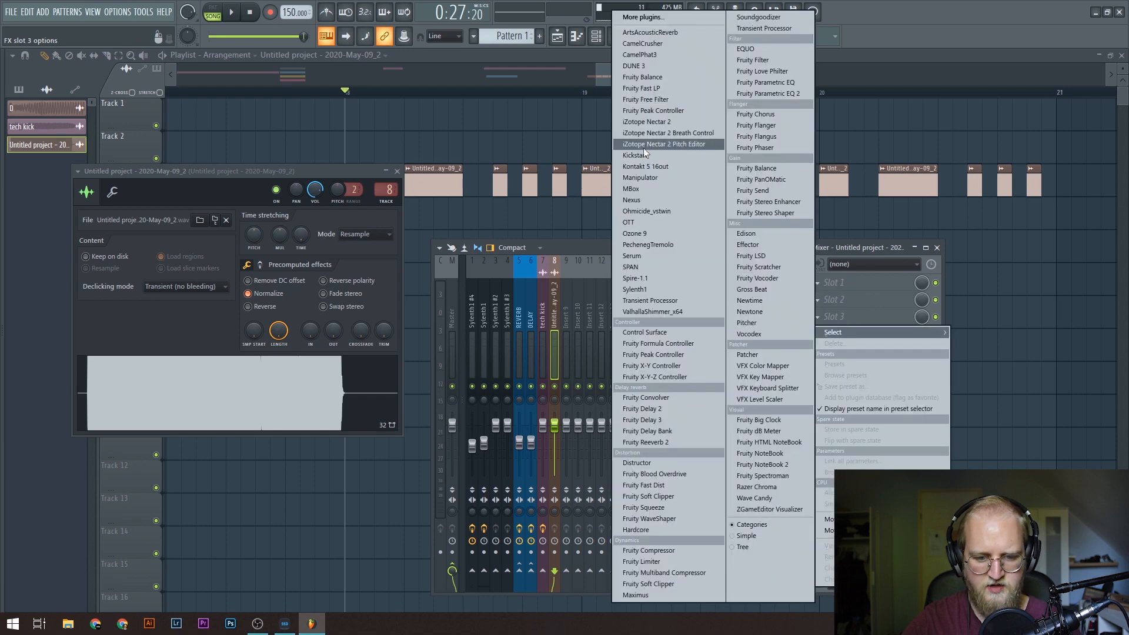
{"action": "left_click", "coordinate": [653, 152]}
{"action": "key", "text": "space"}
{"action": "left_click_drag", "start_coordinate": [152, 270], "coordinate": [153, 269]}
{"action": "key", "text": "space"}
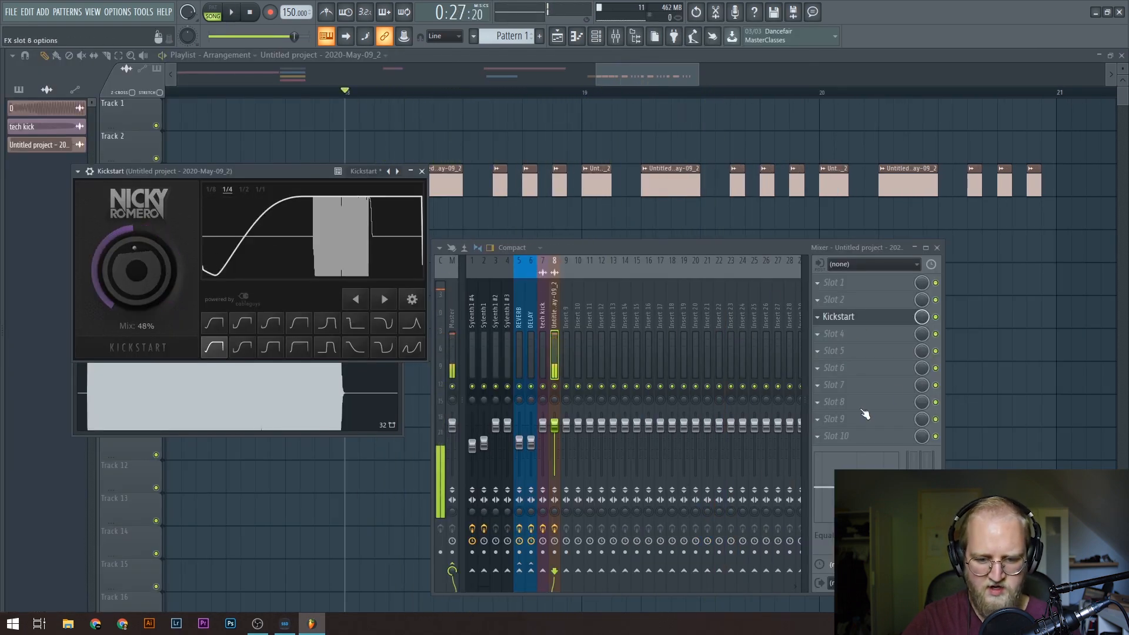
Step: Add Manipulator after Kickstart and audition changes to its Pitch during playback
{"action": "left_click", "coordinate": [850, 335]}
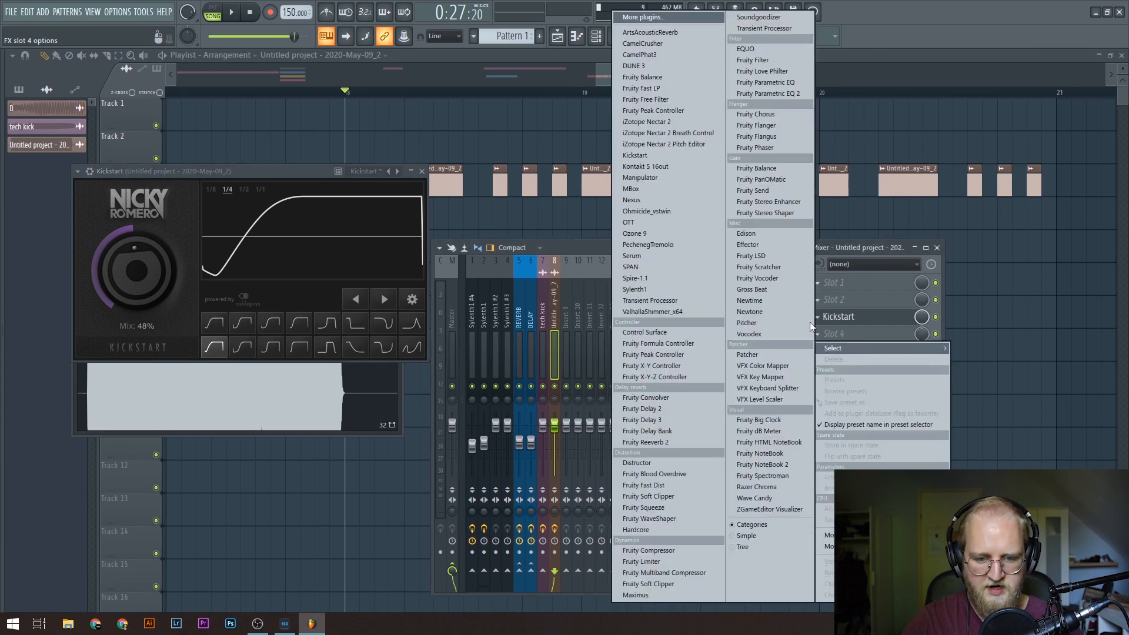
{"action": "left_click", "coordinate": [687, 175]}
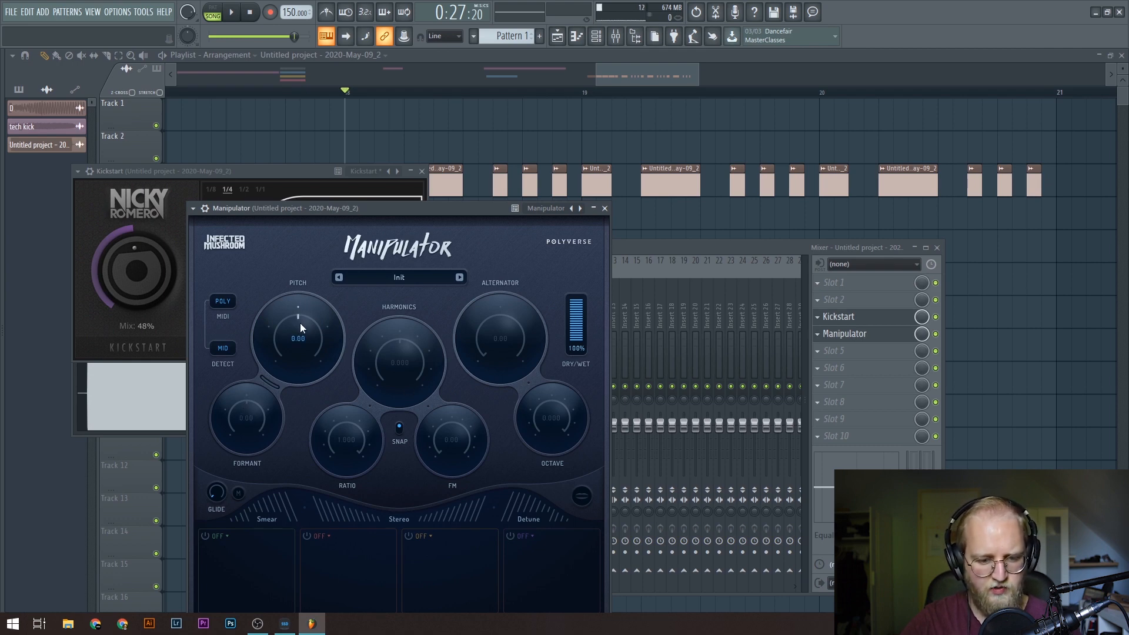
{"action": "key", "text": "space"}
{"action": "mouse_move", "coordinate": [299, 323]}
{"action": "left_mouse_down"}
{"action": "mouse_move", "coordinate": [280, 333]}
{"action": "mouse_move", "coordinate": [298, 291]}
{"action": "mouse_move", "coordinate": [355, 336]}
{"action": "mouse_move", "coordinate": [295, 301]}
{"action": "mouse_move", "coordinate": [301, 320]}
{"action": "left_mouse_up"}
{"action": "key", "text": "space"}
Step: Create an automation clip for Manipulator's Pitch on Track 5 and shape it as a rising and falling curve over the bar from 18 to 19
{"action": "left_click", "coordinate": [193, 209]}
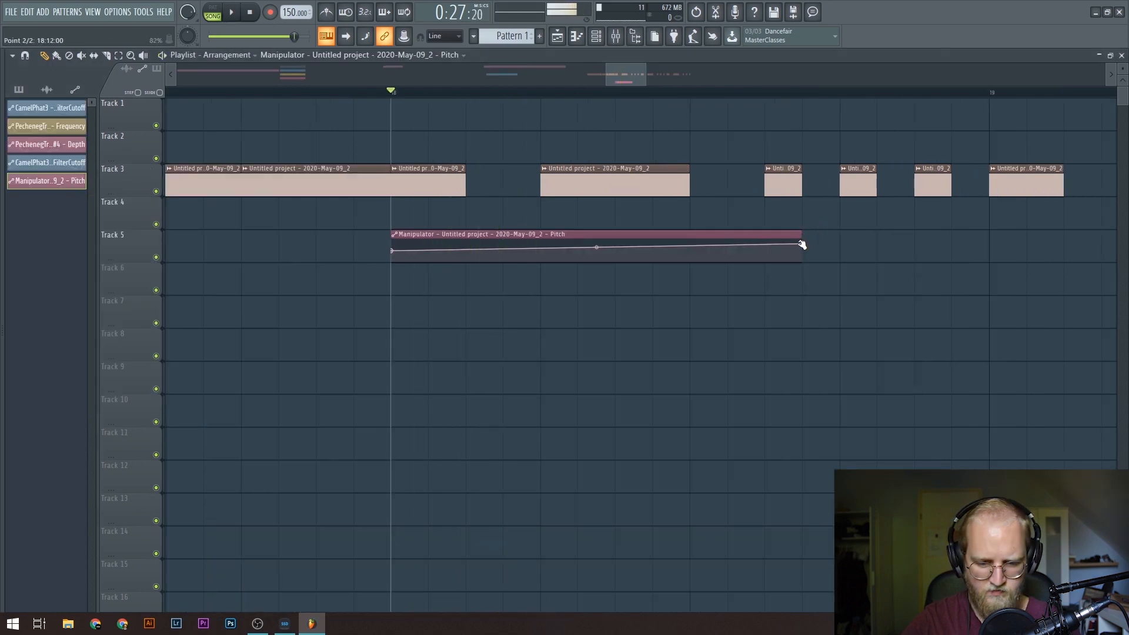
{"action": "left_click_drag", "start_coordinate": [802, 241], "coordinate": [840, 237]}
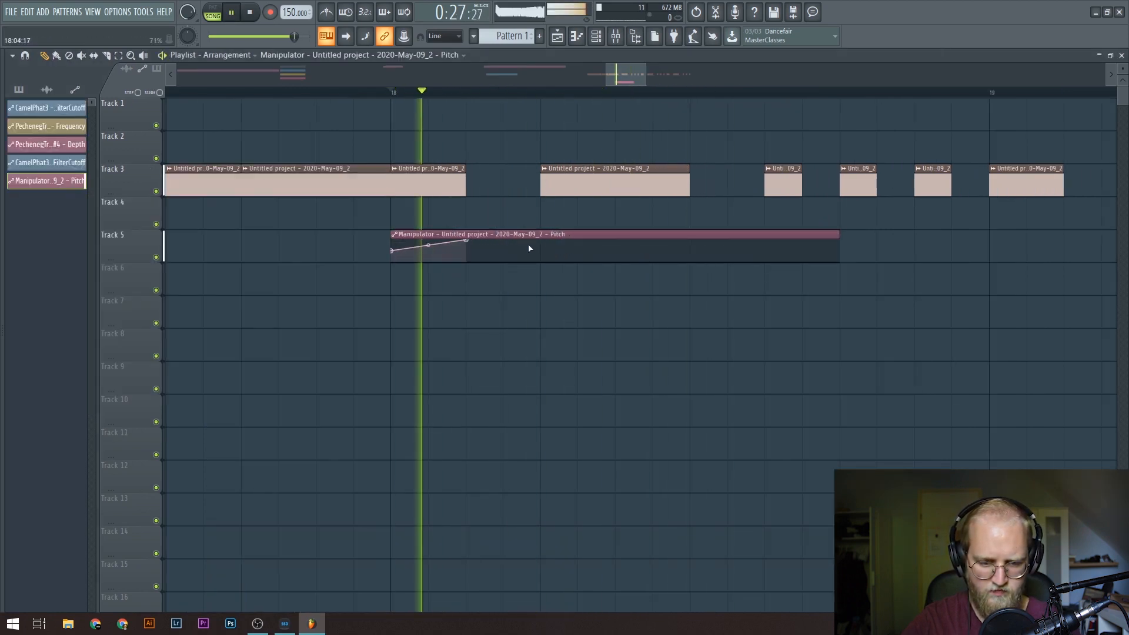
{"action": "right_click", "coordinate": [539, 241]}
{"action": "key", "text": "space"}
{"action": "right_click", "coordinate": [691, 250]}
{"action": "right_click", "coordinate": [691, 251]}
{"action": "left_click", "coordinate": [714, 287]}
{"action": "key", "text": "space"}
{"action": "scroll", "coordinate": [579, 98], "scroll_direction": "down", "scroll_amount": 3}
{"action": "key", "text": "space"}
{"action": "left_click_drag", "start_coordinate": [796, 237], "coordinate": [738, 238]}
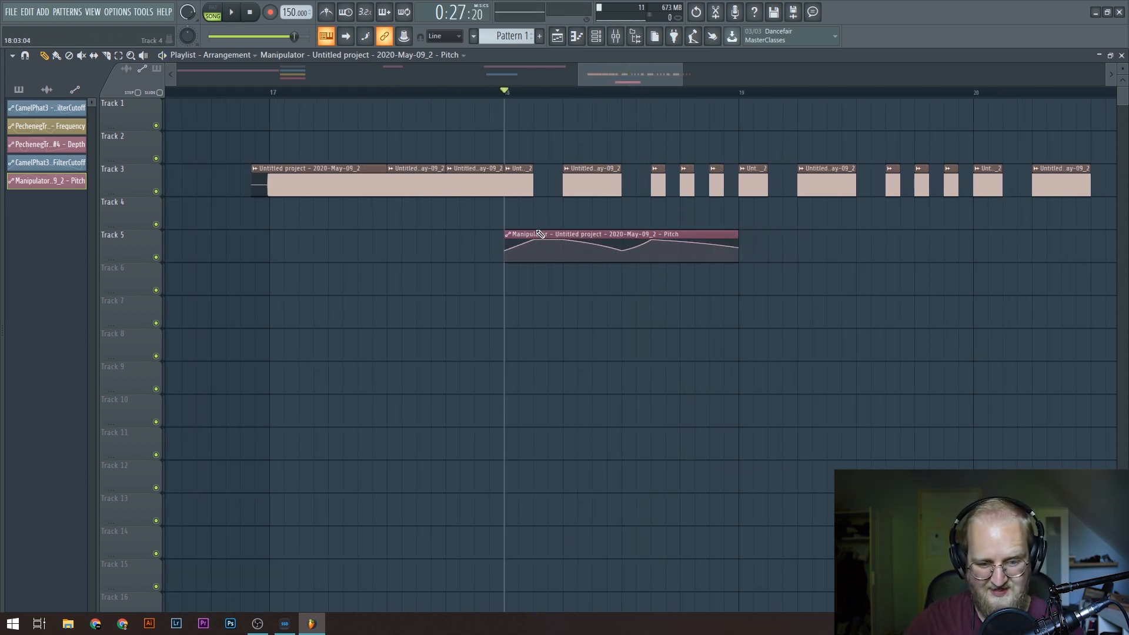
Step: Repeat the one-bar Pitch automation clip on Track 5 up to bar 22 and audition it
{"action": "left_click_drag", "start_coordinate": [540, 234], "coordinate": [775, 234]}
{"action": "key", "text": "ctrl+b"}
{"action": "scroll", "coordinate": [677, 100], "scroll_direction": "down", "scroll_amount": 5}
{"action": "key", "text": "space"}
{"action": "key", "text": "space"}
{"action": "scroll", "coordinate": [524, 91], "scroll_direction": "up", "scroll_amount": 5}
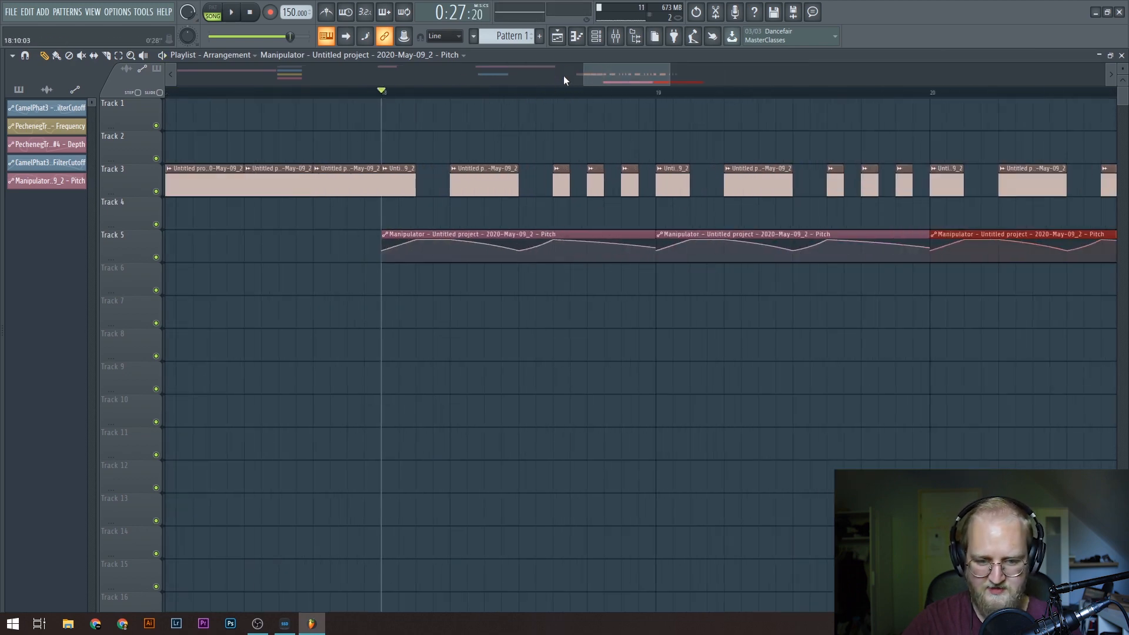
Step: Audition a change to Manipulator's Formant and create an automation clip for it on Track 6
{"action": "left_click", "coordinate": [614, 36]}
{"action": "left_click", "coordinate": [861, 334]}
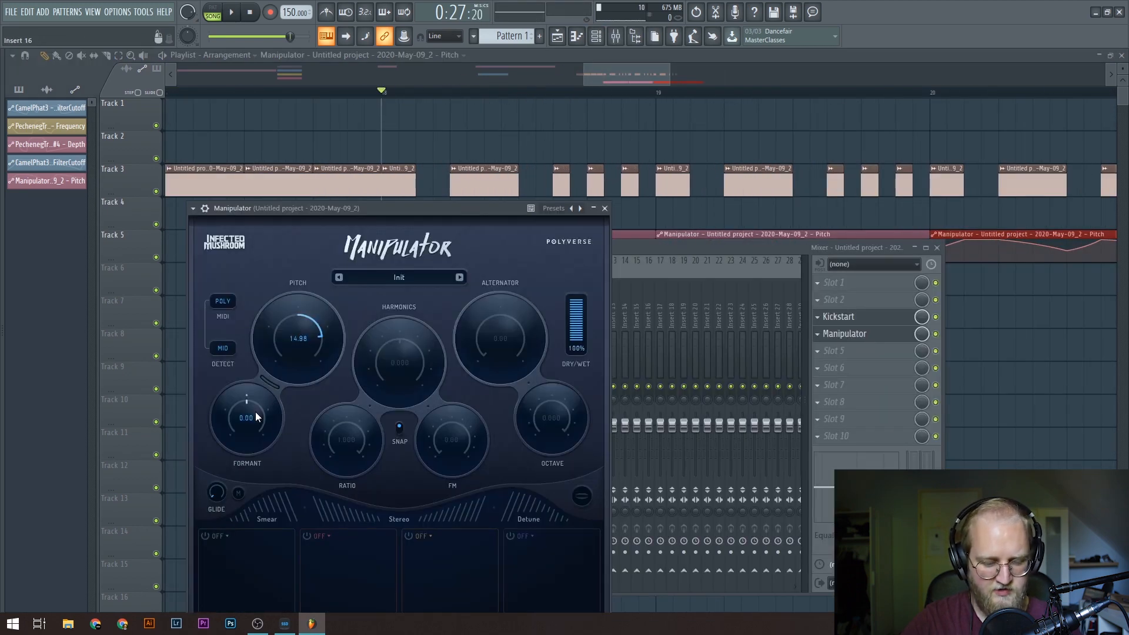
{"action": "key", "text": "space"}
{"action": "mouse_move", "coordinate": [252, 409]}
{"action": "left_mouse_down"}
{"action": "mouse_move", "coordinate": [288, 373]}
{"action": "mouse_move", "coordinate": [320, 471]}
{"action": "mouse_move", "coordinate": [245, 397]}
{"action": "mouse_move", "coordinate": [232, 444]}
{"action": "mouse_move", "coordinate": [246, 397]}
{"action": "left_mouse_up"}
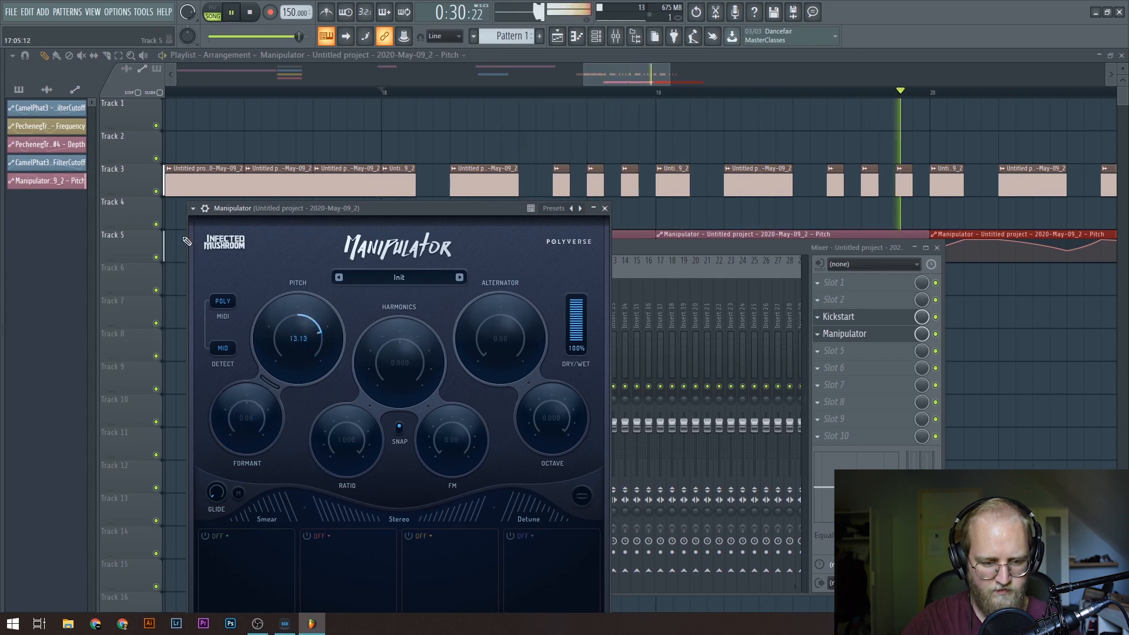
{"action": "left_click", "coordinate": [193, 208]}
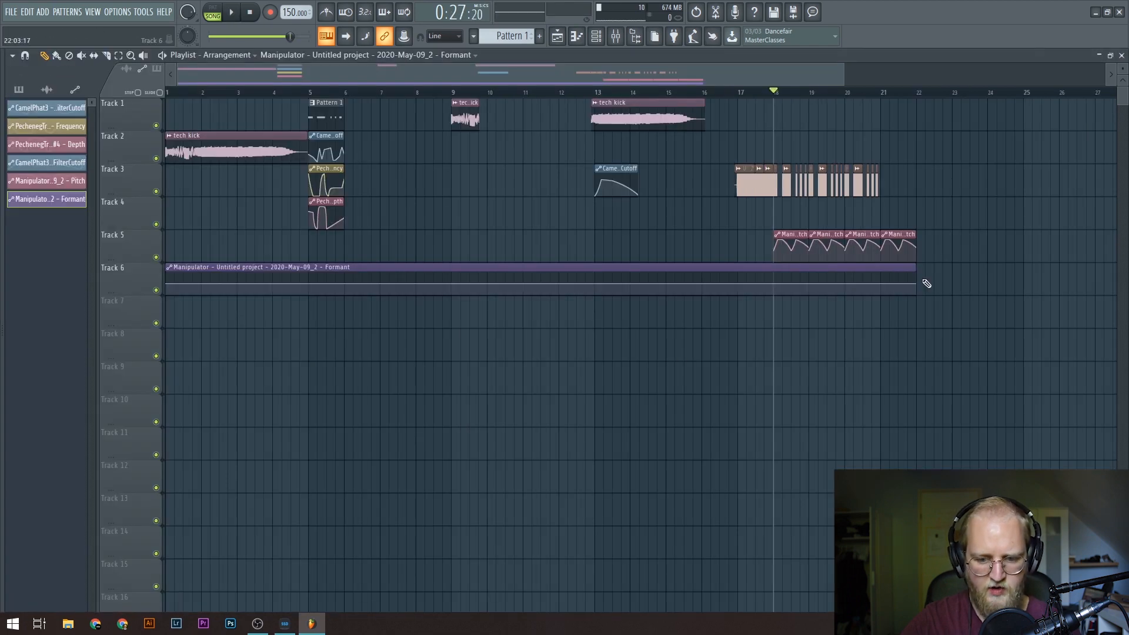
Step: Shorten the Formant automation to one bar at bar 18, shape a dipping and rising curve, and repeat it to bar 22
{"action": "right_click", "coordinate": [915, 286]}
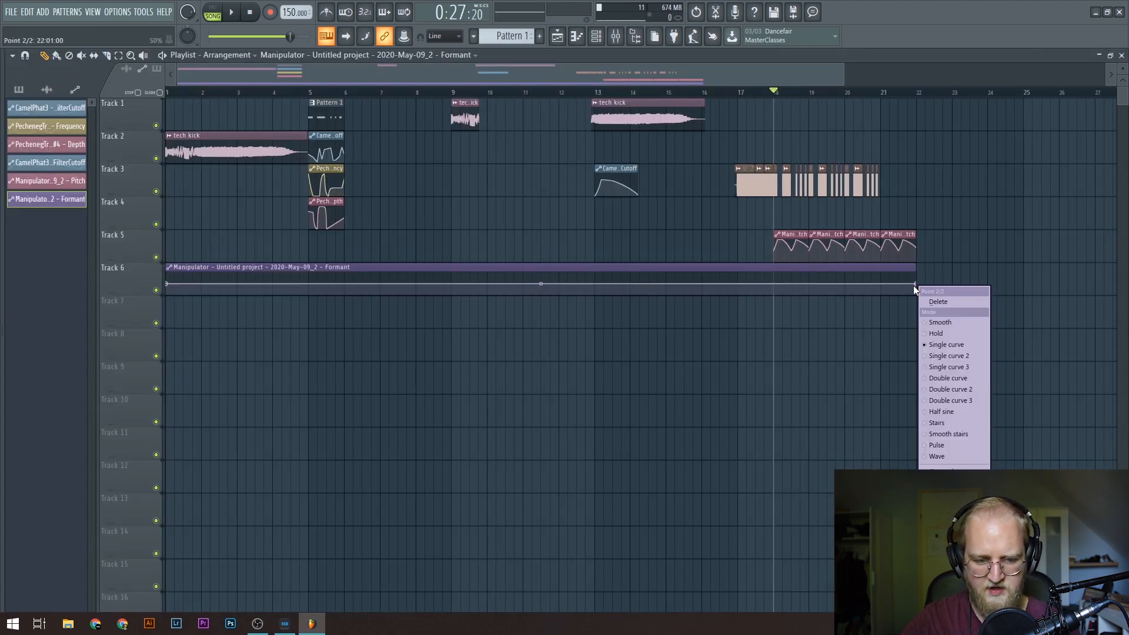
{"action": "key", "text": "Escape"}
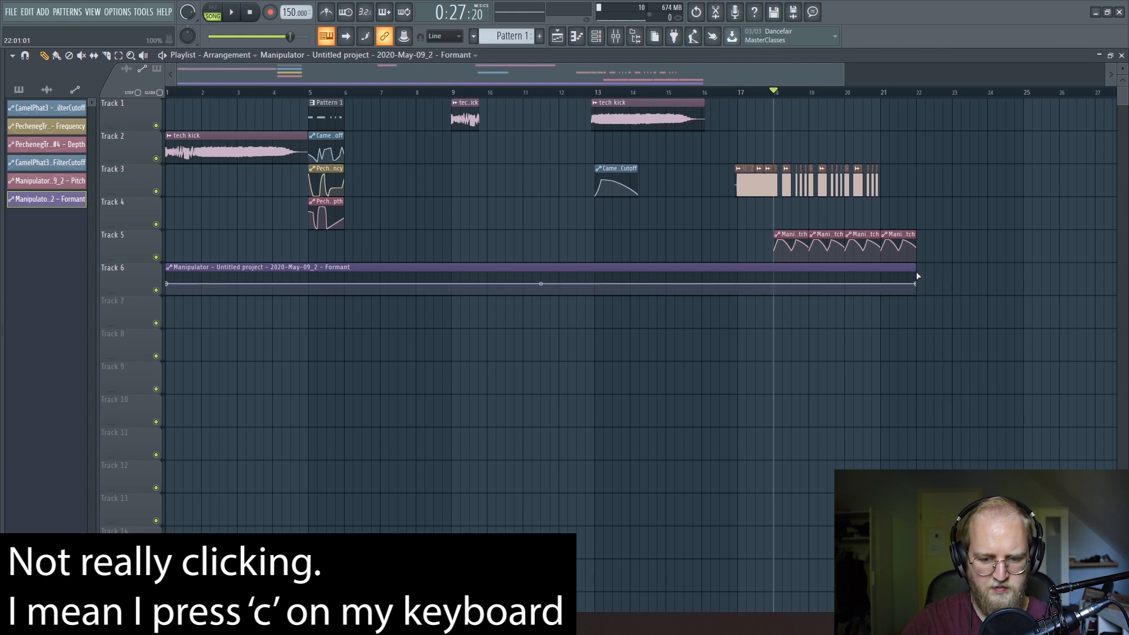
{"action": "left_click_drag", "start_coordinate": [915, 285], "coordinate": [208, 279]}
{"action": "right_click", "coordinate": [201, 284]}
{"action": "key", "text": "p"}
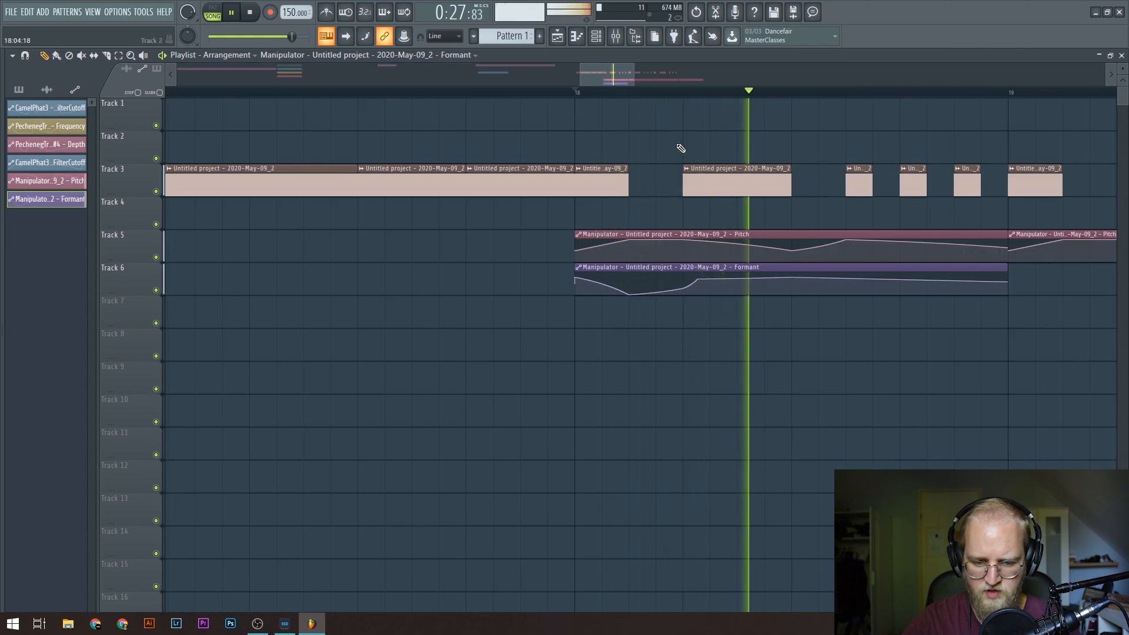
{"action": "key", "text": "space"}
{"action": "scroll", "coordinate": [638, 101], "scroll_direction": "down", "scroll_amount": 4}
{"action": "key", "text": "space"}
{"action": "key", "text": "space"}
Step: Add CamelPhat3 in the fifth effect slot of mixer track 8 and audition its comb filter with different cutoffs
{"action": "key", "text": "F9"}
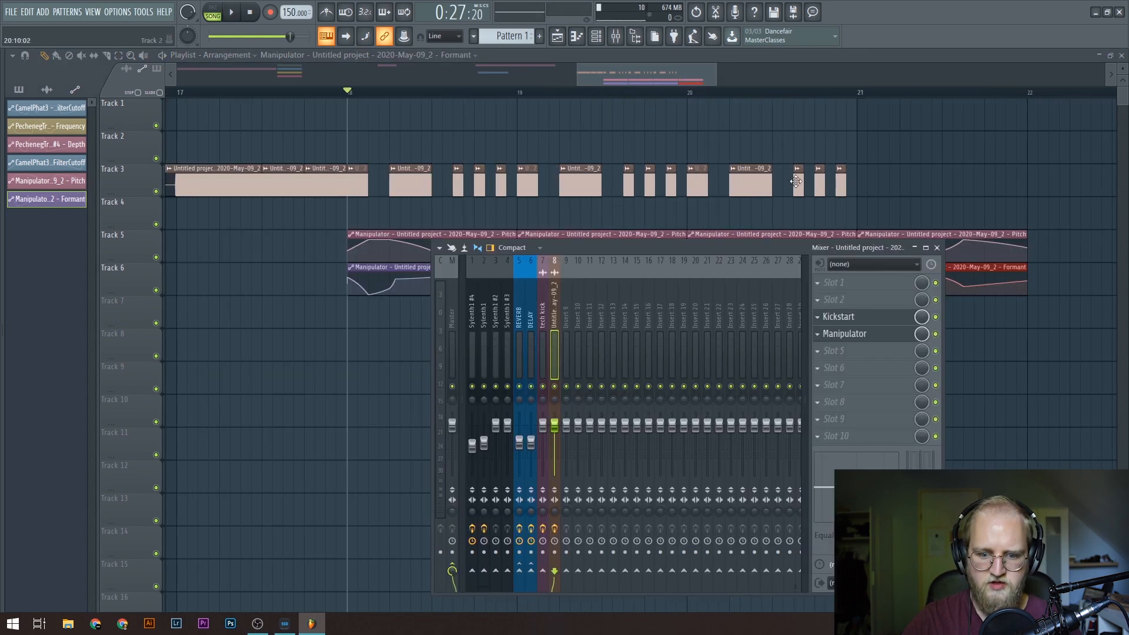
{"action": "left_click", "coordinate": [857, 357]}
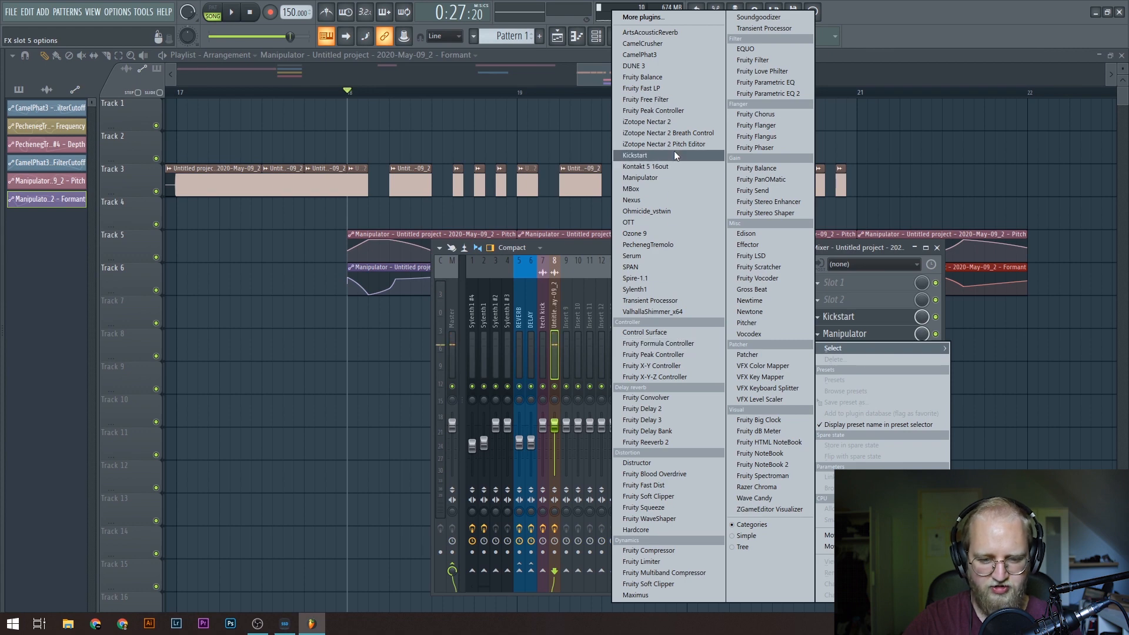
{"action": "left_click", "coordinate": [661, 55]}
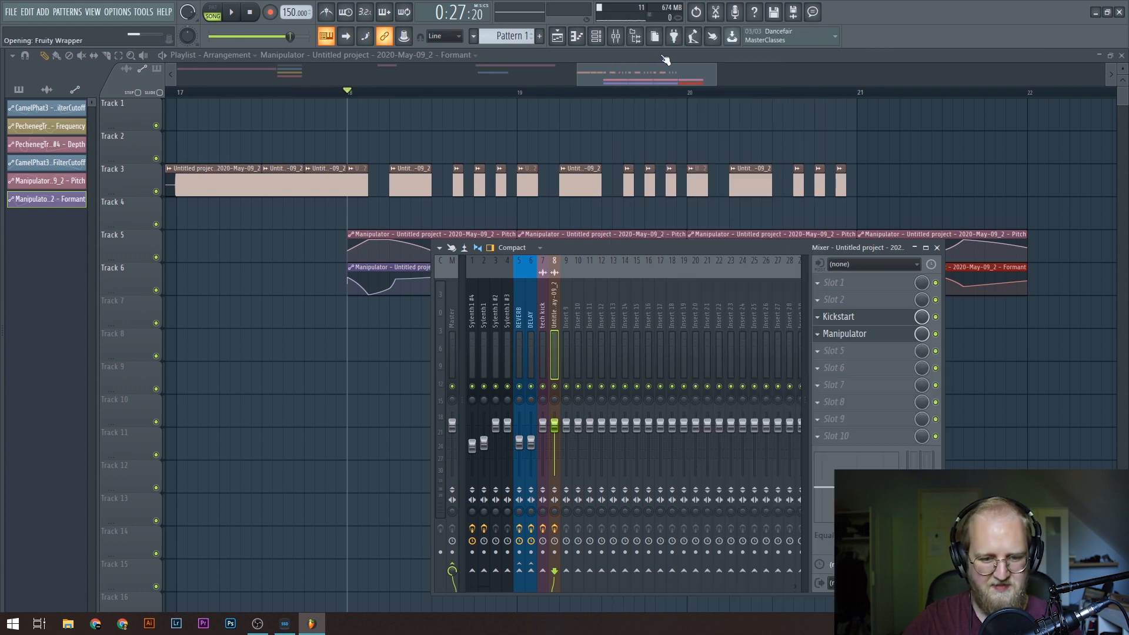
{"action": "left_click", "coordinate": [319, 366]}
{"action": "key", "text": "space"}
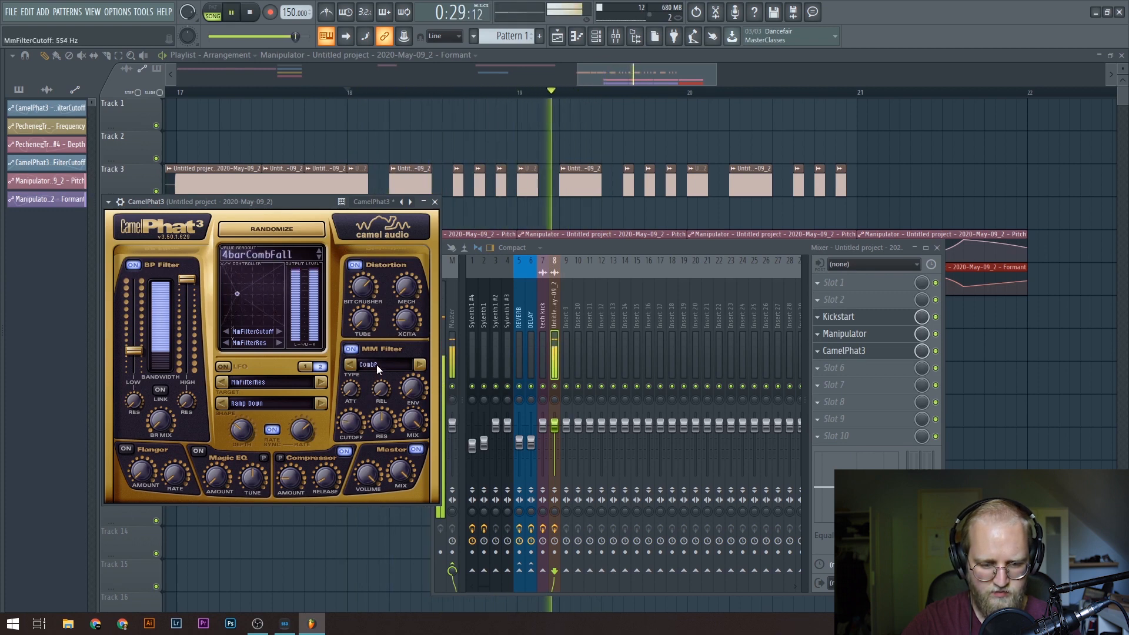
{"action": "key", "text": "space"}
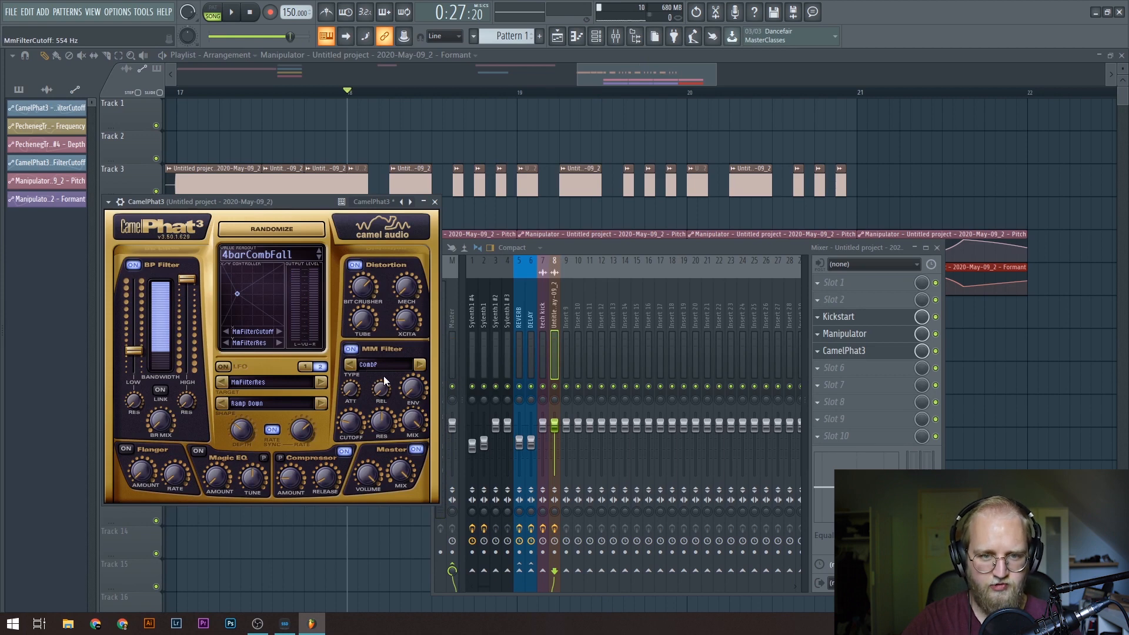
Step: Step through CamelPhat3's MM Filter types during playback, sweeping the cutoff, and settle on BP4 XP HQ
{"action": "left_click", "coordinate": [419, 365]}
{"action": "key", "text": "space"}
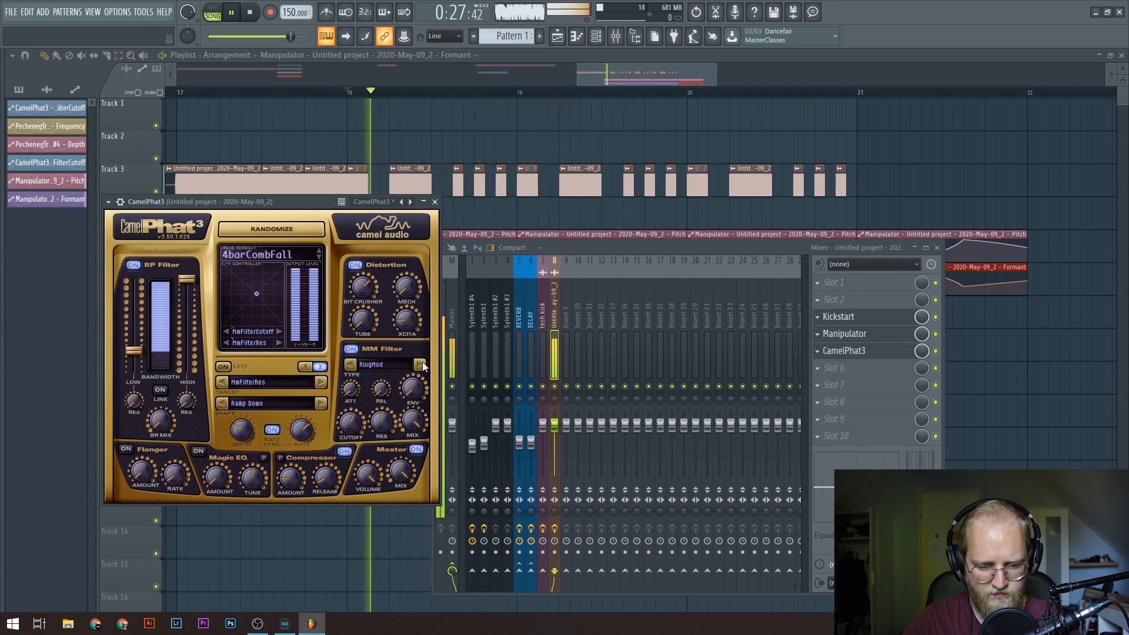
{"action": "left_click", "coordinate": [421, 364]}
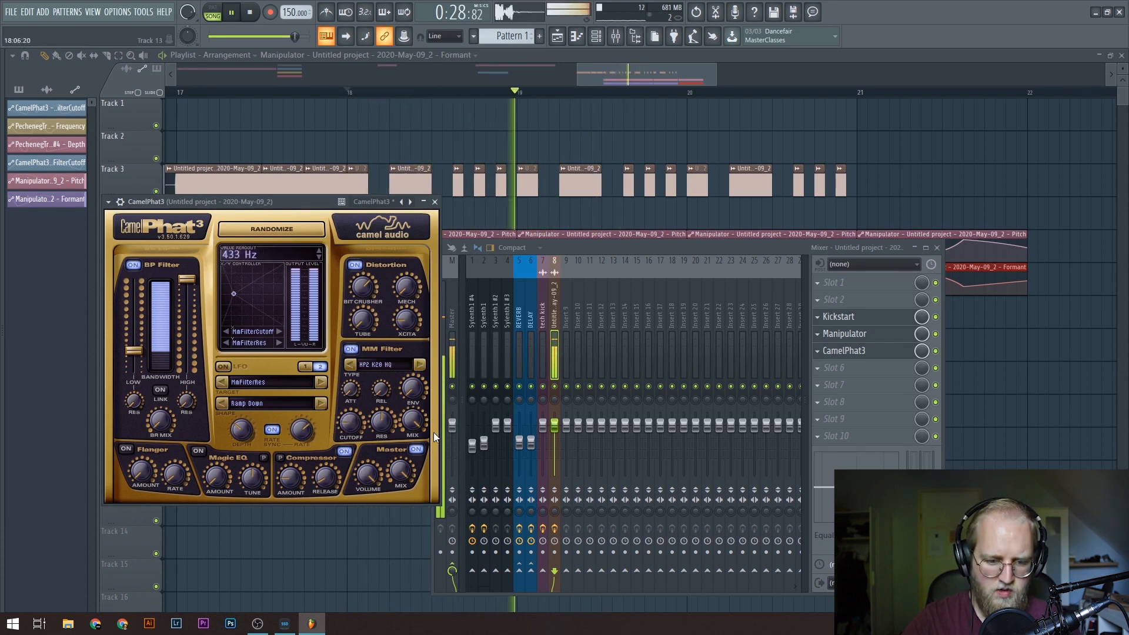
{"action": "left_click", "coordinate": [420, 365]}
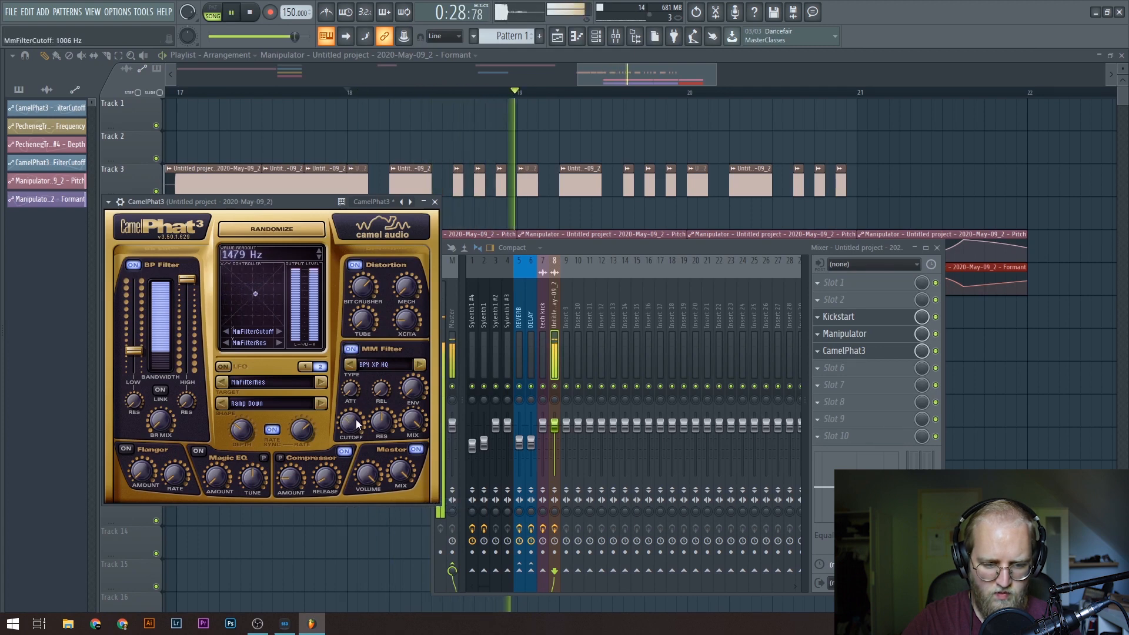
{"action": "key", "text": "space"}
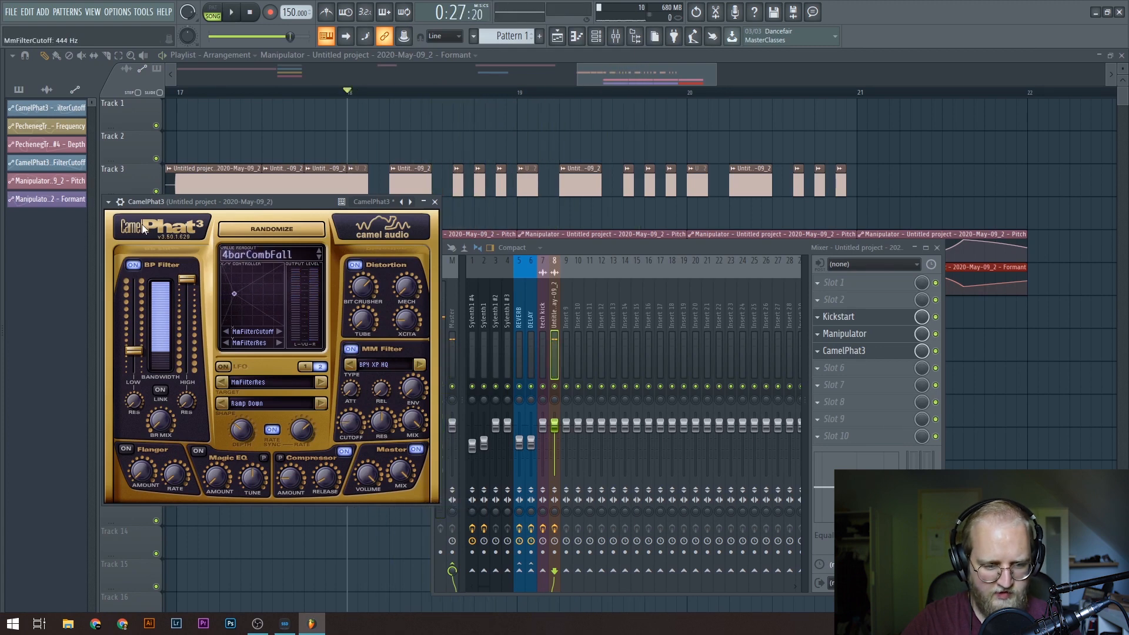
Step: Create an automation clip for the MmFilterCutoff parameter of the new CamelPhat3
{"action": "left_click", "coordinate": [110, 204]}
{"action": "left_click", "coordinate": [164, 352]}
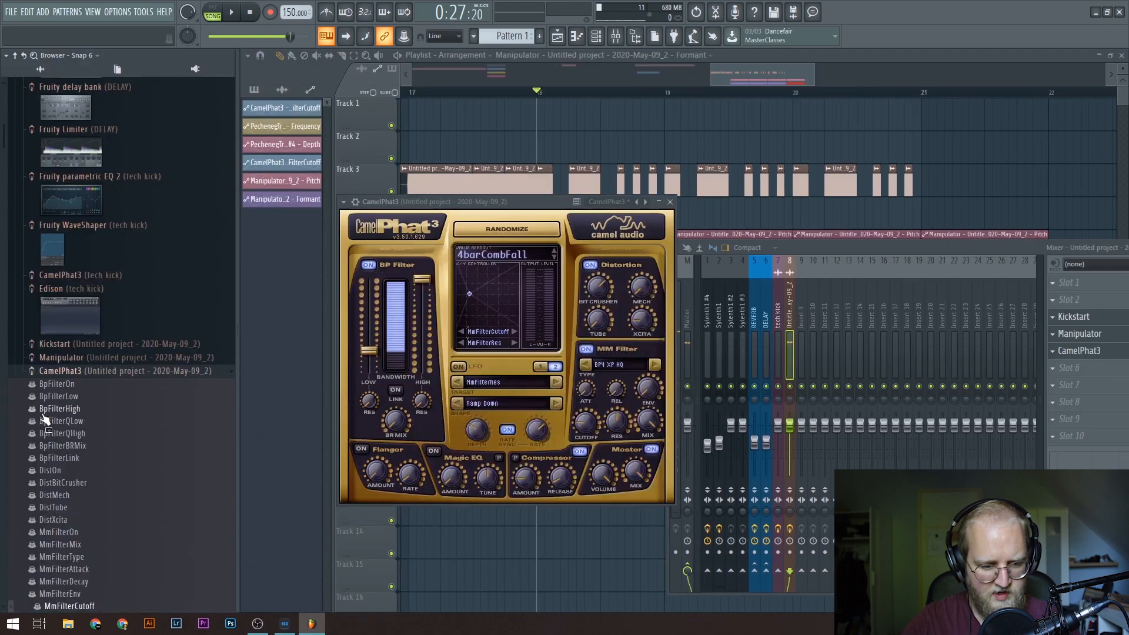
{"action": "right_click", "coordinate": [76, 605]}
{"action": "left_click", "coordinate": [112, 502]}
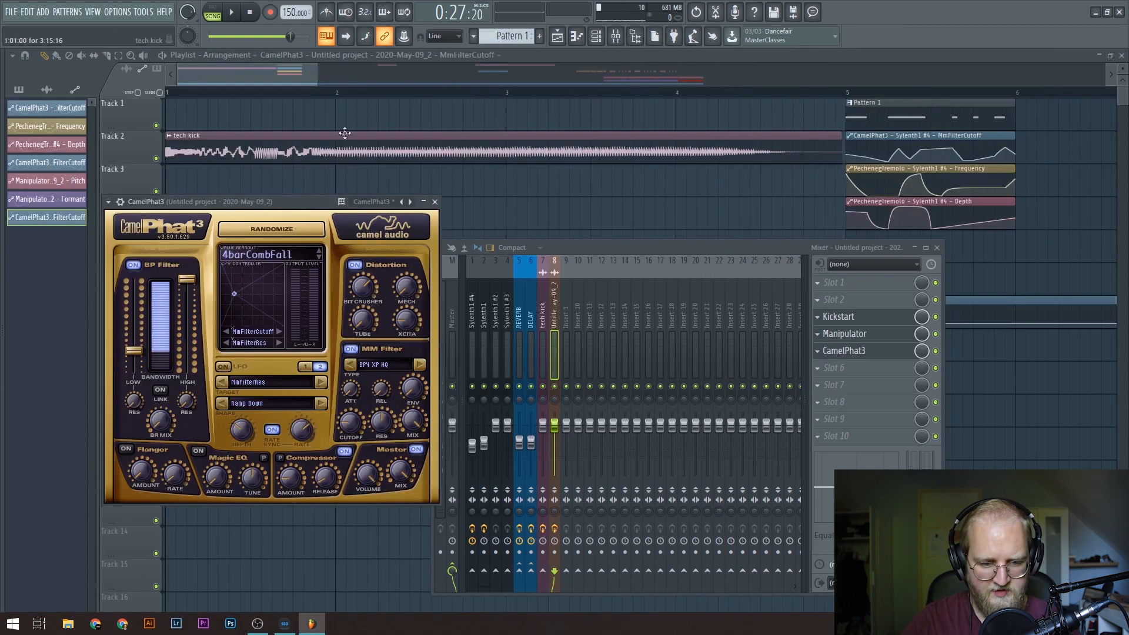
Step: Shorten the filter cutoff automation clip to one bar and move it to bar 18 on Track 7
{"action": "scroll", "coordinate": [319, 94], "scroll_direction": "down", "scroll_amount": 5}
{"action": "left_click", "coordinate": [786, 164]}
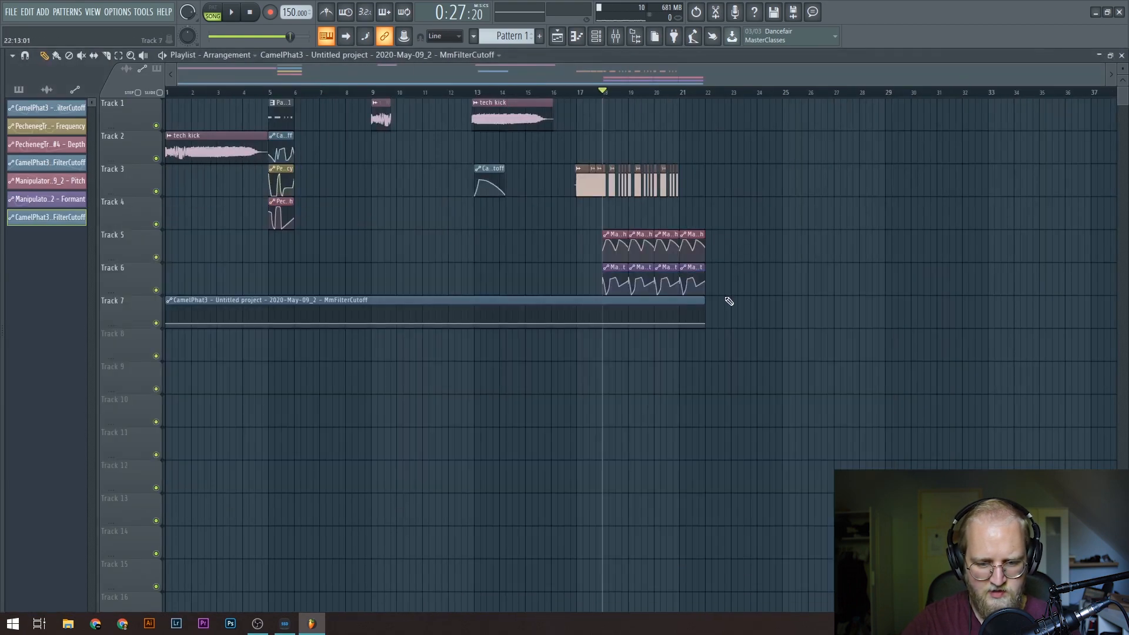
{"action": "left_click_drag", "start_coordinate": [711, 325], "coordinate": [206, 321]}
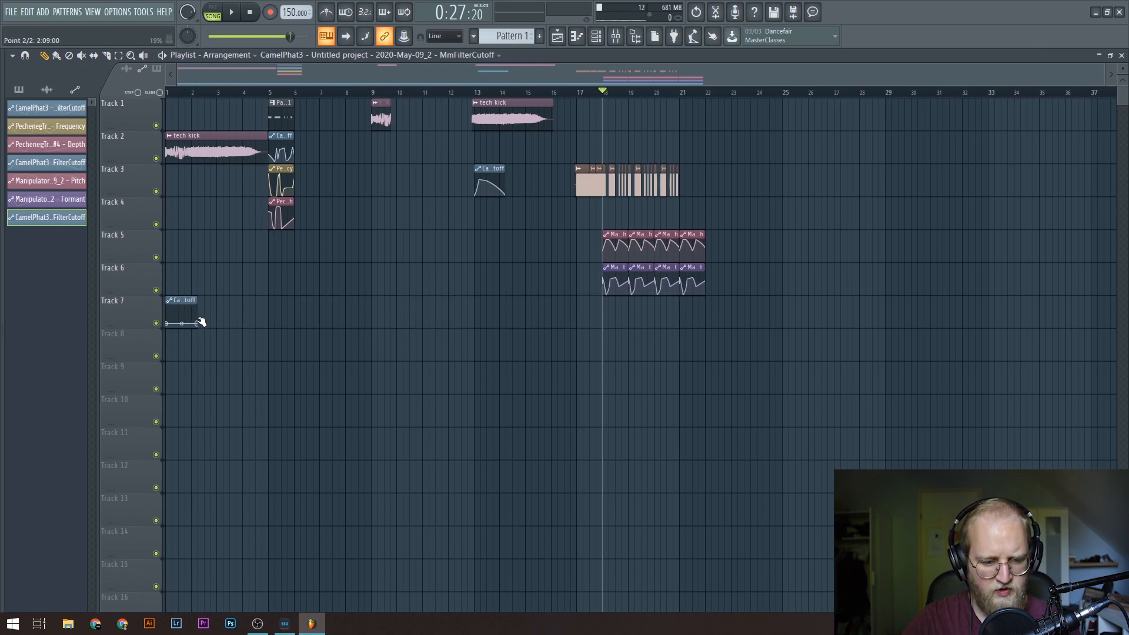
{"action": "left_click_drag", "start_coordinate": [605, 95], "coordinate": [629, 95]}
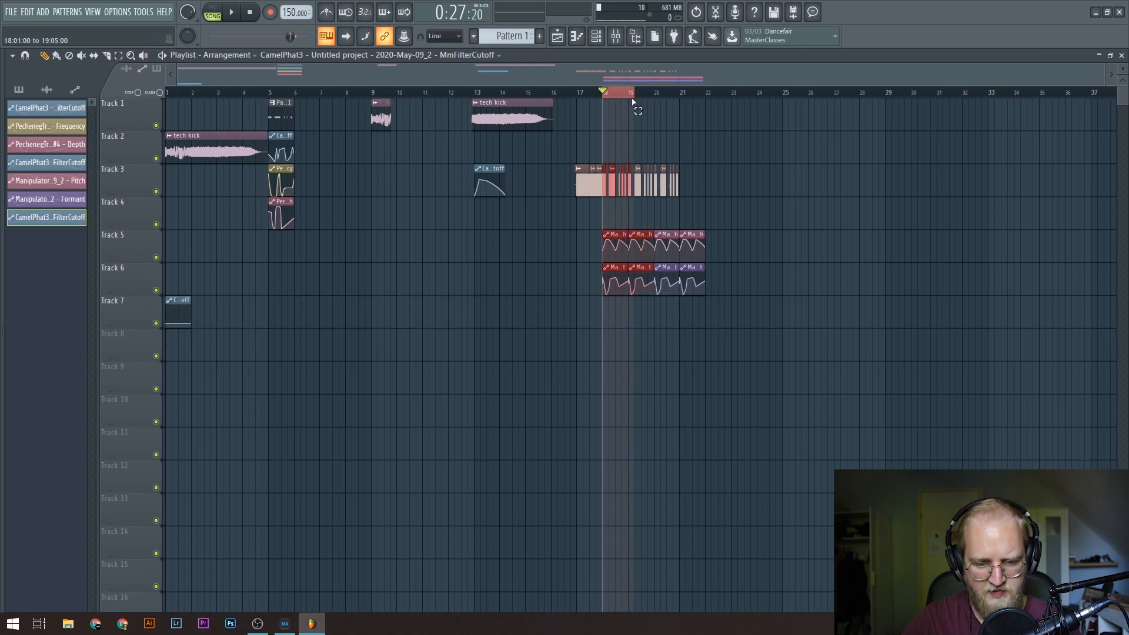
{"action": "key", "text": "ctrl+d"}
{"action": "left_click_drag", "start_coordinate": [186, 303], "coordinate": [623, 303]}
{"action": "scroll", "coordinate": [633, 95], "scroll_direction": "up", "scroll_amount": 9}
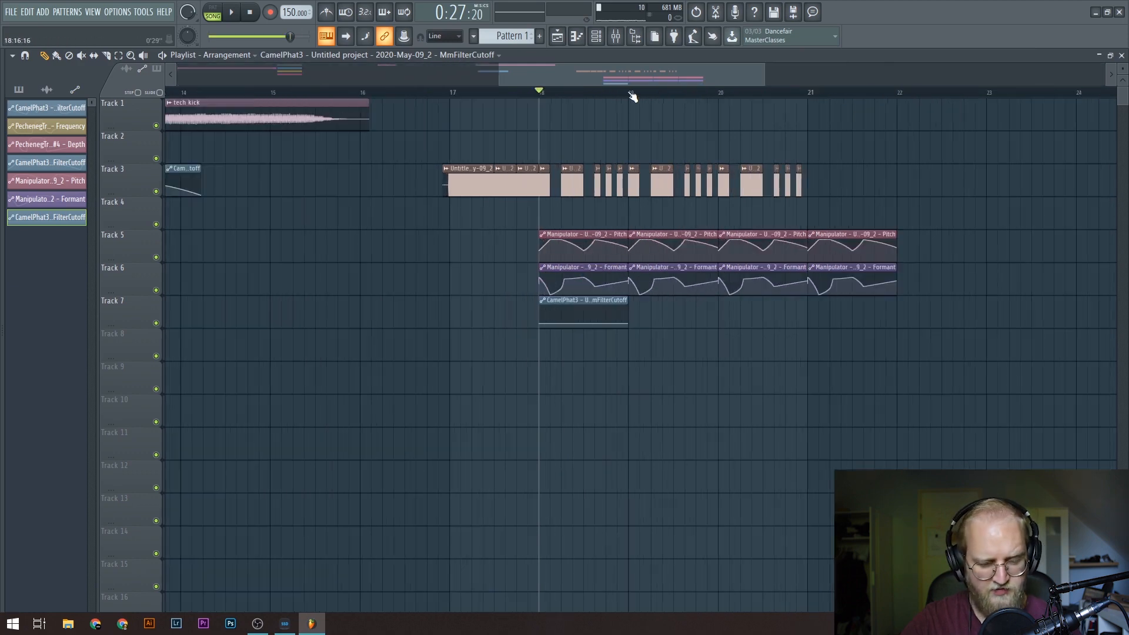
Step: Shape the filter cutoff automation with a small peak followed by a wider plateau that falls off, and audition it
{"action": "scroll", "coordinate": [370, 383], "scroll_direction": "up", "scroll_amount": 4}
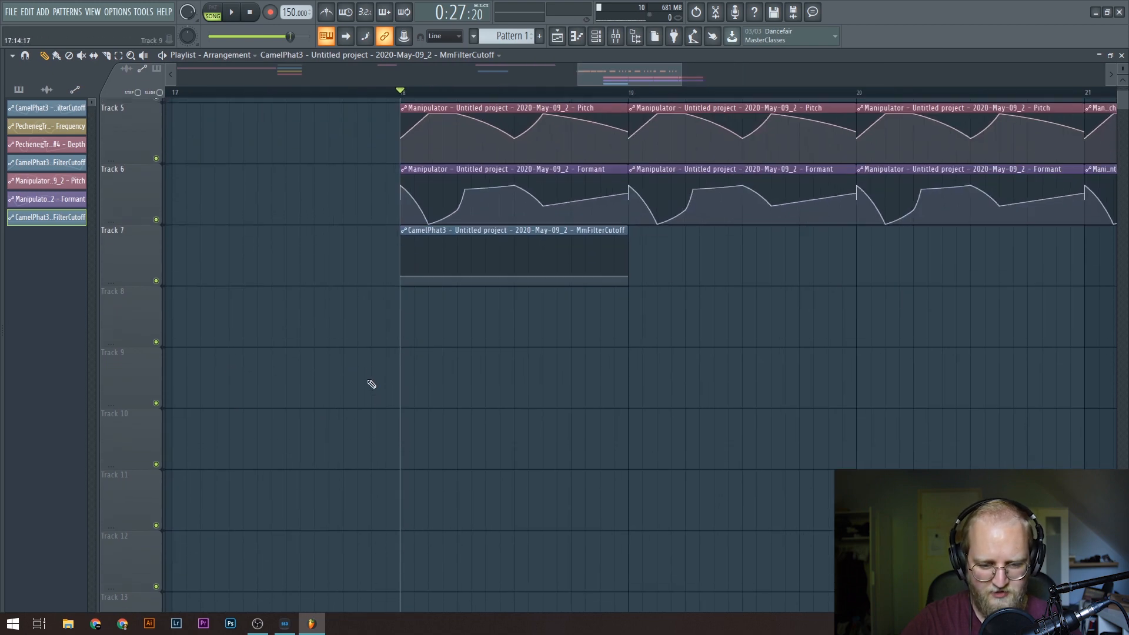
{"action": "scroll", "coordinate": [510, 395], "scroll_direction": "up", "scroll_amount": 4}
{"action": "key", "text": "space"}
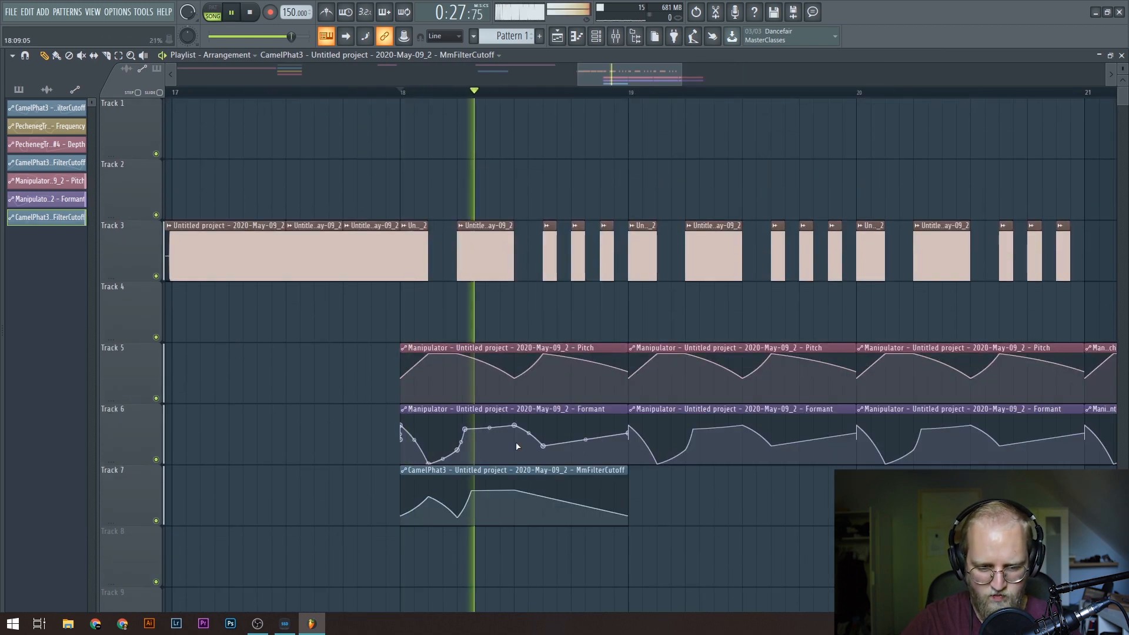
{"action": "key", "text": "space"}
{"action": "left_click", "coordinate": [515, 425]}
{"action": "key", "text": "space"}
{"action": "key", "text": "space"}
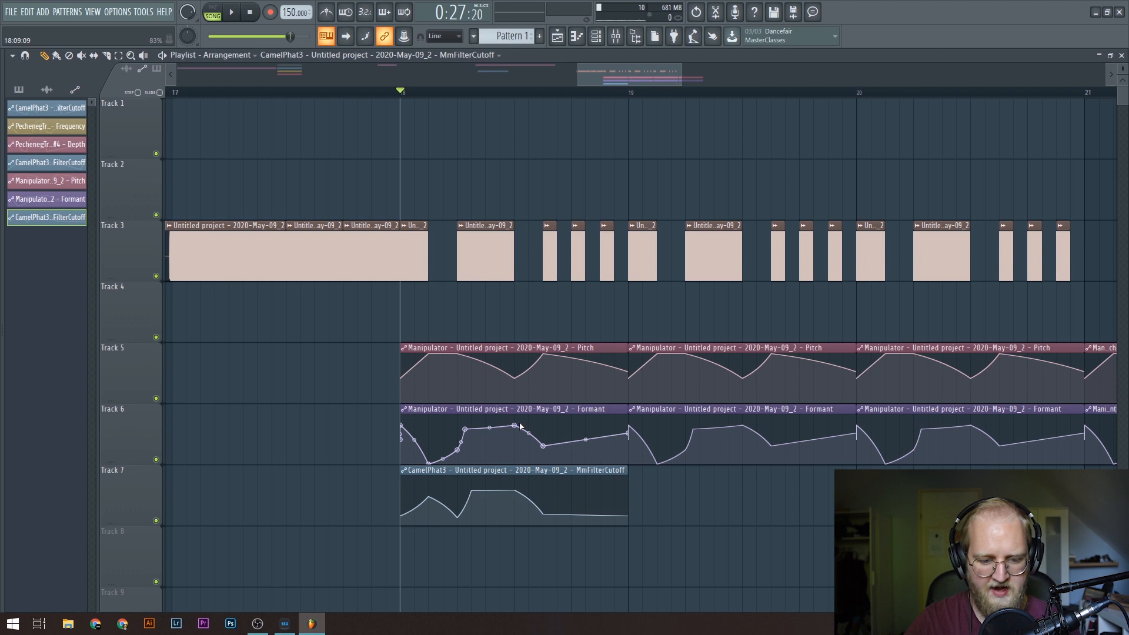
Step: Reshape the Formant and Pitch curves with deeper dips, repeat the filter cutoff clip up to bar 21, and audition the layer
{"action": "key", "text": "space"}
{"action": "left_click_drag", "start_coordinate": [519, 426], "coordinate": [521, 456]}
{"action": "key", "text": "space"}
{"action": "key", "text": "space"}
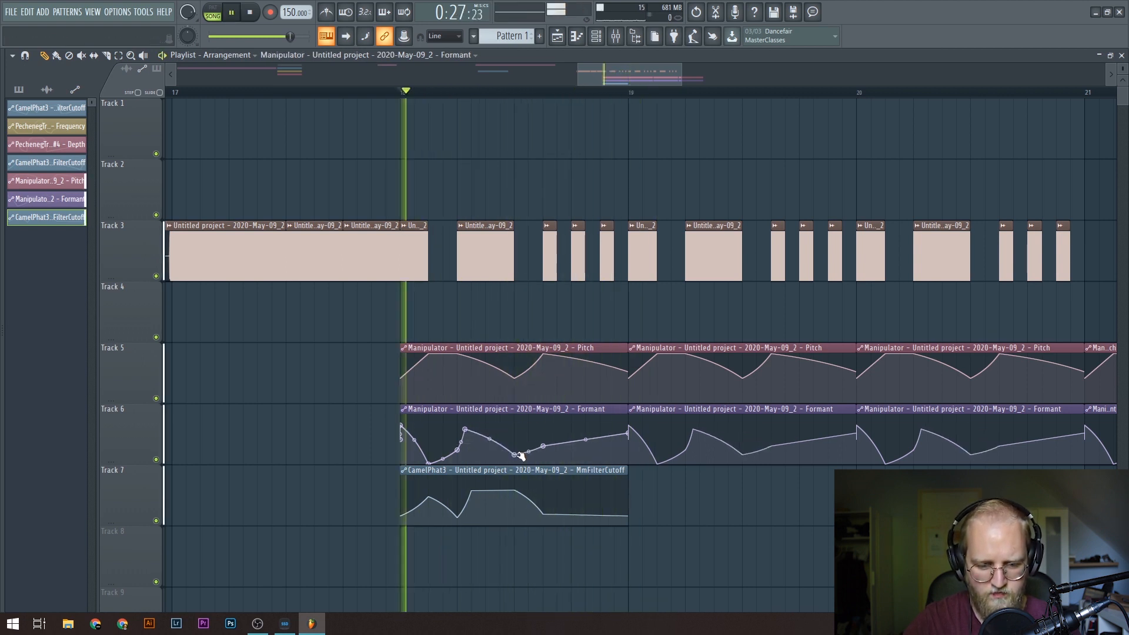
{"action": "key", "text": "space"}
{"action": "left_click_drag", "start_coordinate": [512, 66], "coordinate": [498, 70]}
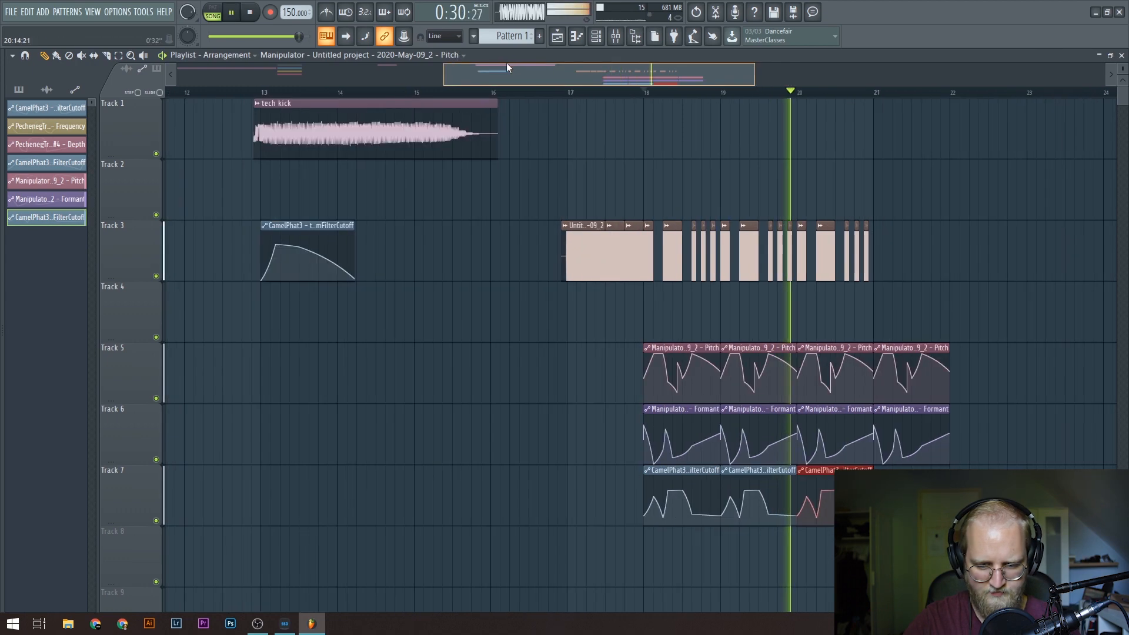
{"action": "key", "text": "space"}
Step: Open the settings of the short tech kick clip at bar 9 and route the sample to mixer track 8
{"action": "scroll", "coordinate": [312, 100], "scroll_direction": "down", "scroll_amount": 4}
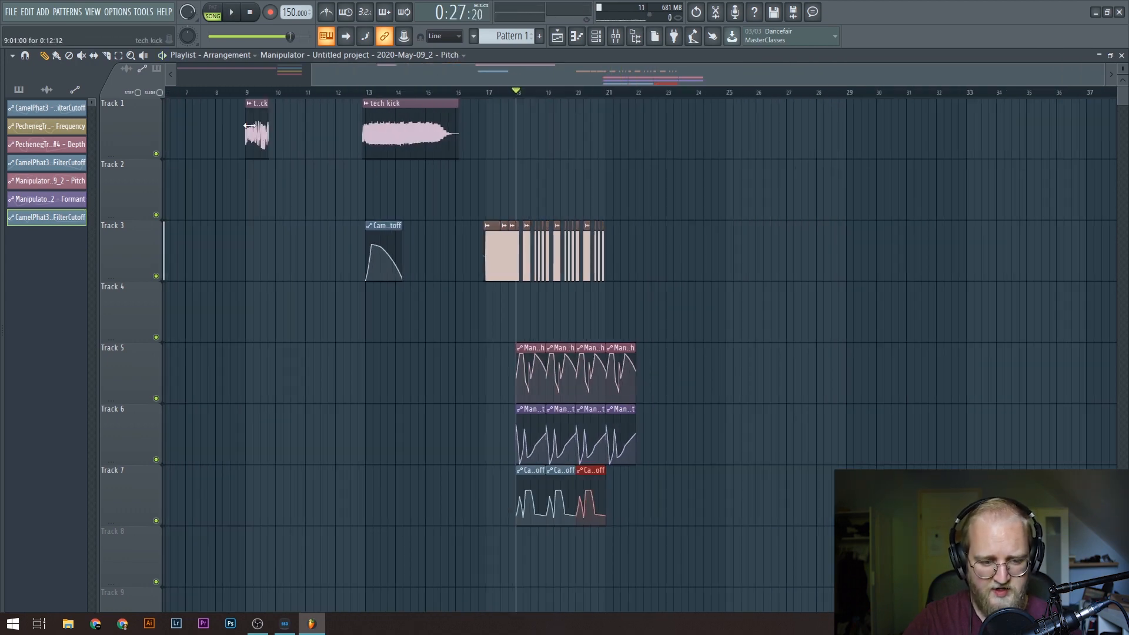
{"action": "double_click", "coordinate": [255, 136]}
{"action": "left_click_drag", "start_coordinate": [254, 94], "coordinate": [249, 97]}
{"action": "scroll", "coordinate": [404, 152], "scroll_direction": "down", "scroll_amount": 2}
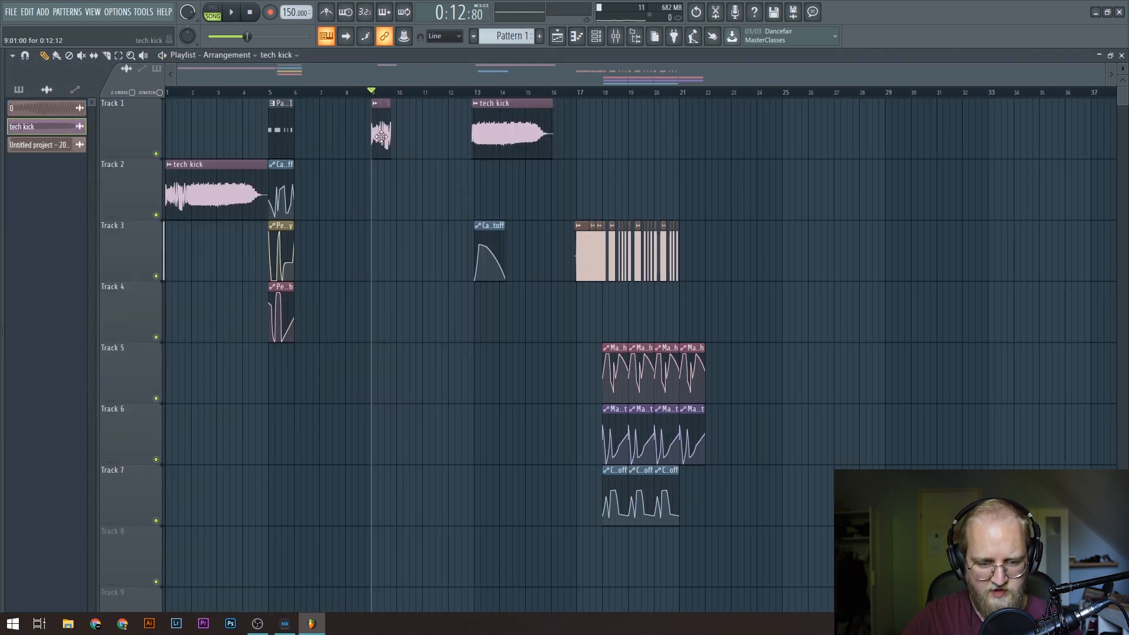
{"action": "left_click_drag", "start_coordinate": [391, 191], "coordinate": [319, 178]}
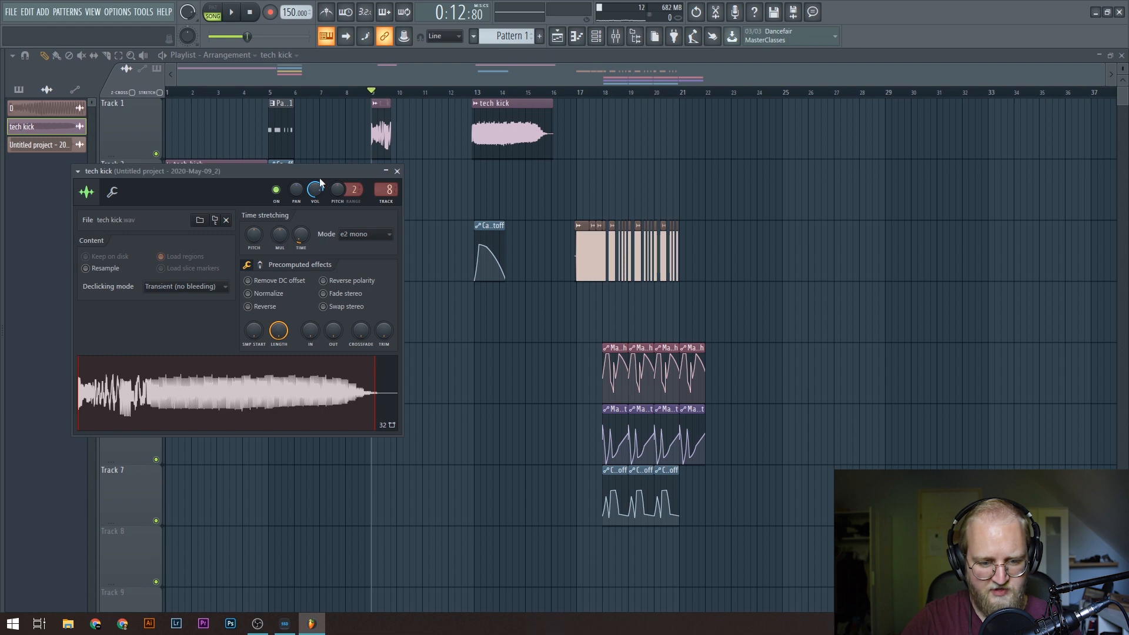
Step: Place a copy of the short tech kick at bar 24 on Track 2, duplicate the Pitch, Formant and filter cutoff clips beneath it, and audition
{"action": "left_click", "coordinate": [380, 131]}
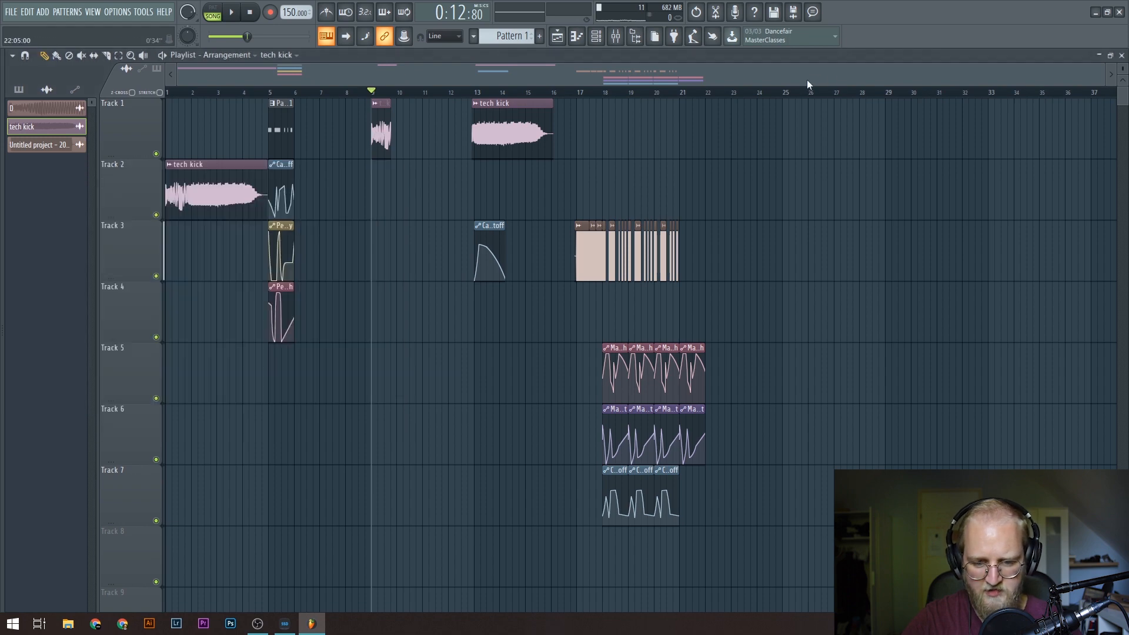
{"action": "scroll", "coordinate": [807, 85], "scroll_direction": "up", "scroll_amount": 3}
{"action": "left_click", "coordinate": [681, 194]}
{"action": "left_click_drag", "start_coordinate": [731, 352], "coordinate": [316, 547]}
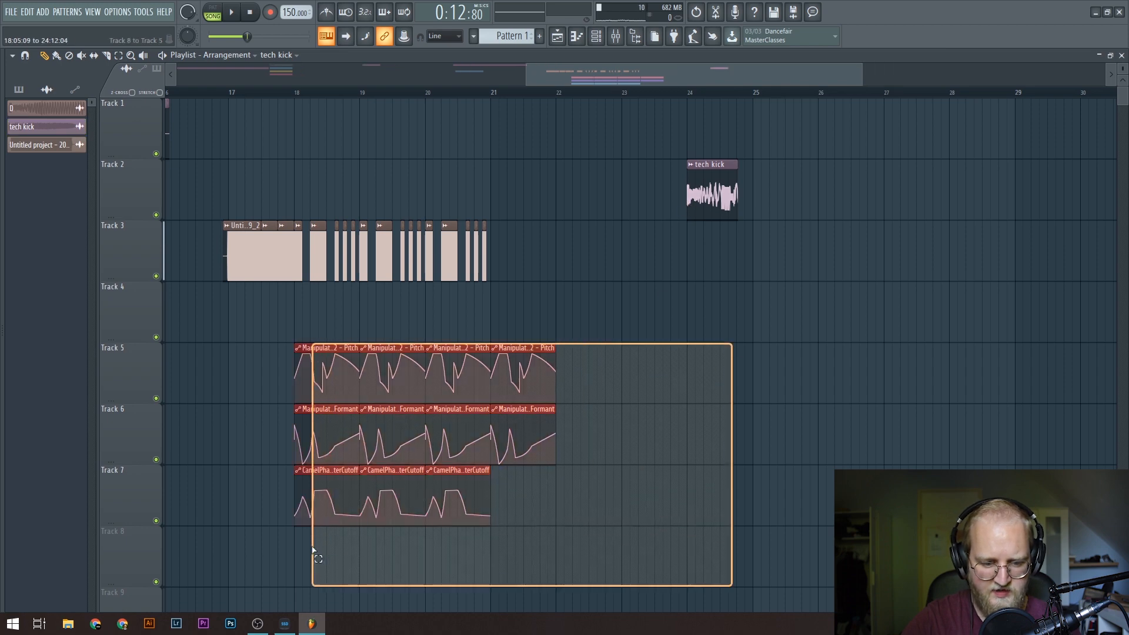
{"action": "key", "text": "ctrl+b"}
{"action": "key", "text": "space"}
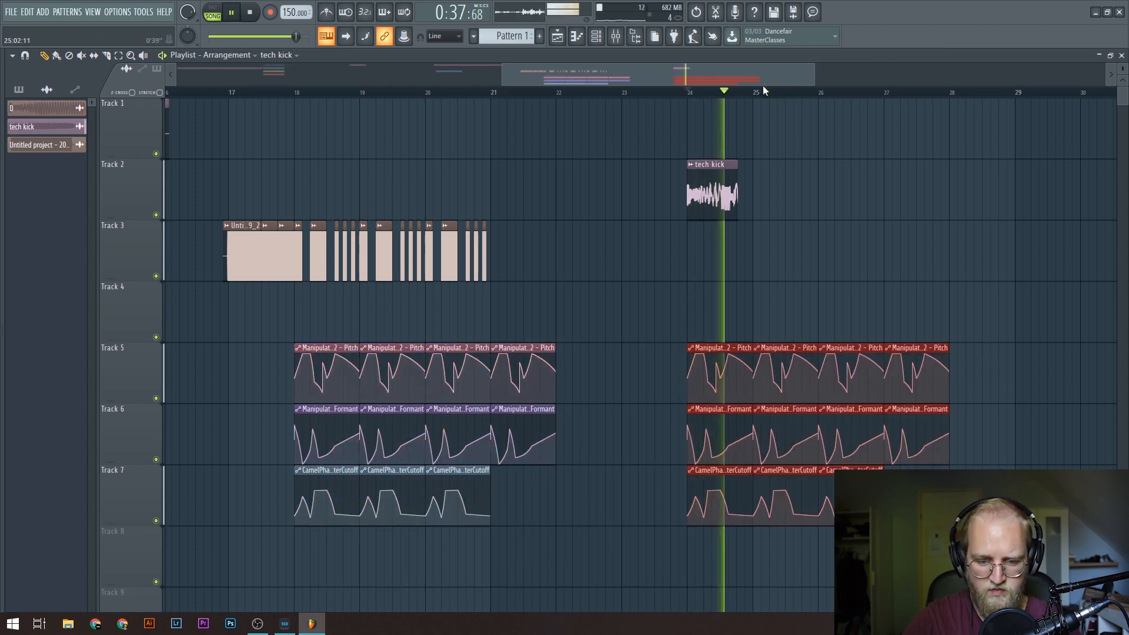
Step: Slice the tech kick clip at bar 24 into five uneven pieces and repeat the last piece until about bar 25
{"action": "scroll", "coordinate": [763, 86], "scroll_direction": "up", "scroll_amount": 4}
{"action": "key", "text": "space"}
{"action": "key", "text": "space"}
{"action": "key", "text": "space"}
{"action": "mouse_move", "coordinate": [411, 194]}
{"action": "left_mouse_down"}
{"action": "mouse_move", "coordinate": [370, 194]}
{"action": "mouse_move", "coordinate": [412, 194]}
{"action": "left_mouse_up"}
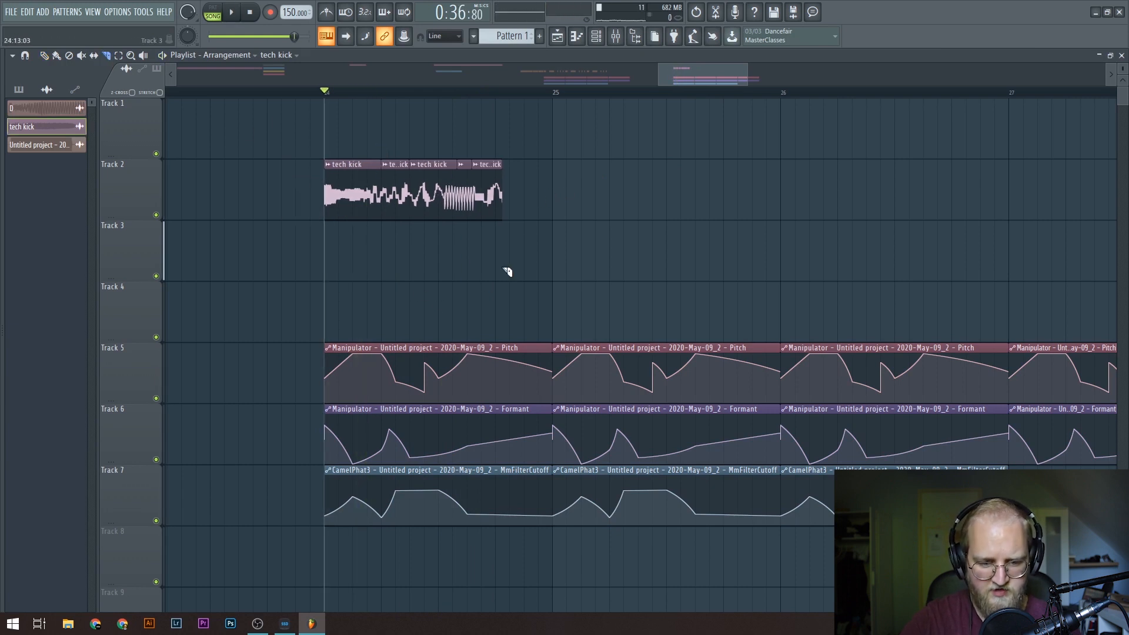
{"action": "left_click", "coordinate": [516, 202]}
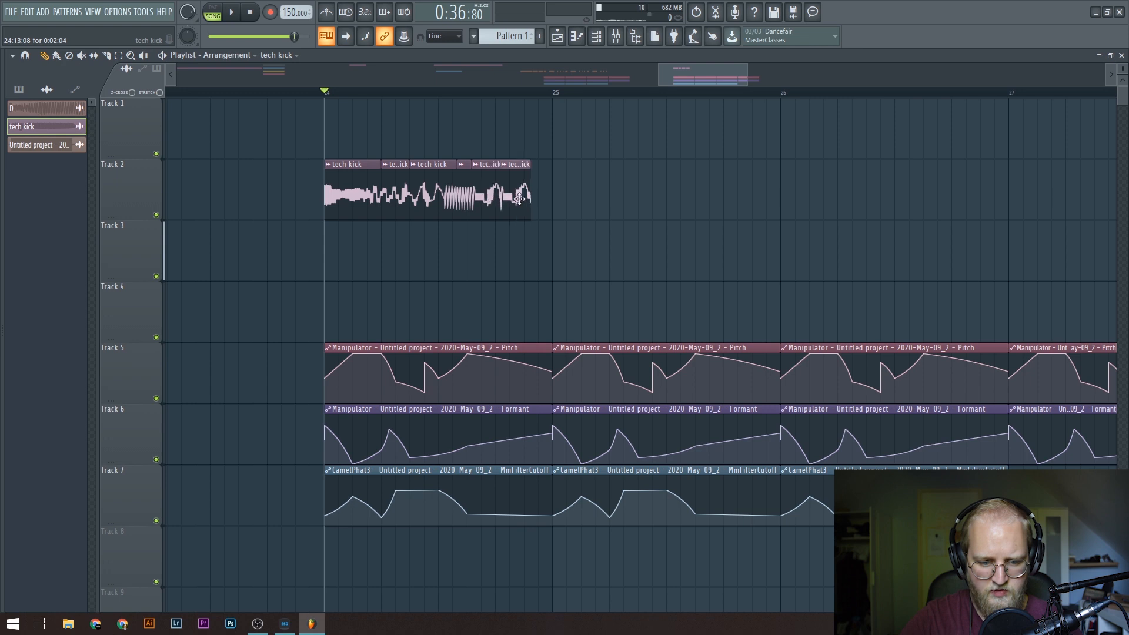
{"action": "left_click", "coordinate": [545, 208]}
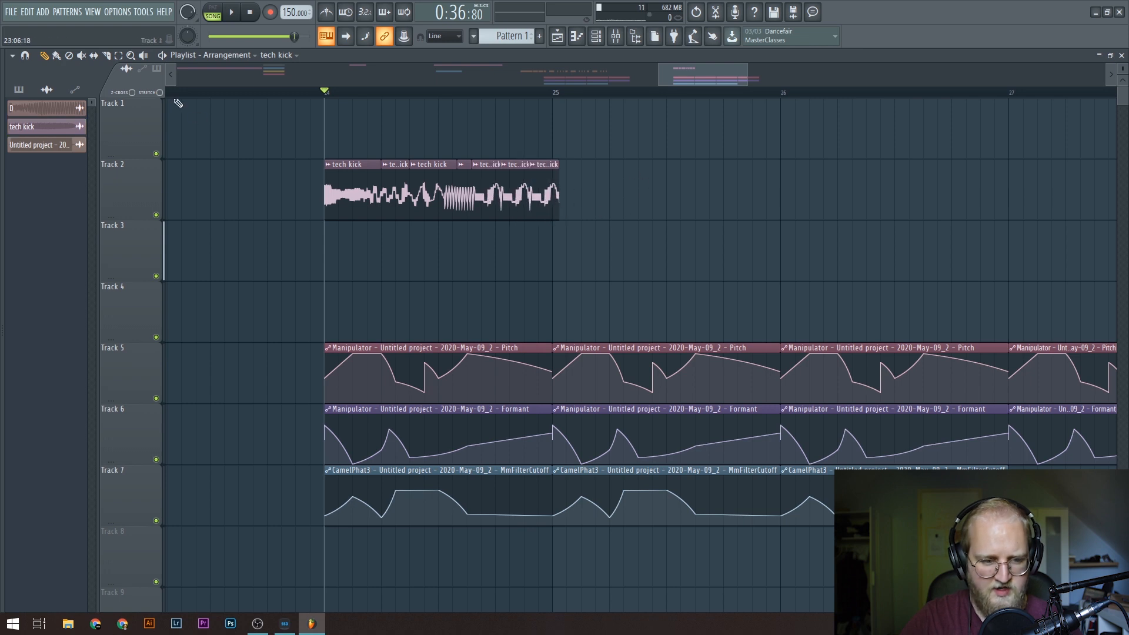
Step: Slip the audio inside the individual tech kick slices in bar 24 to different parts of the sample, and audition the result
{"action": "left_click", "coordinate": [94, 56]}
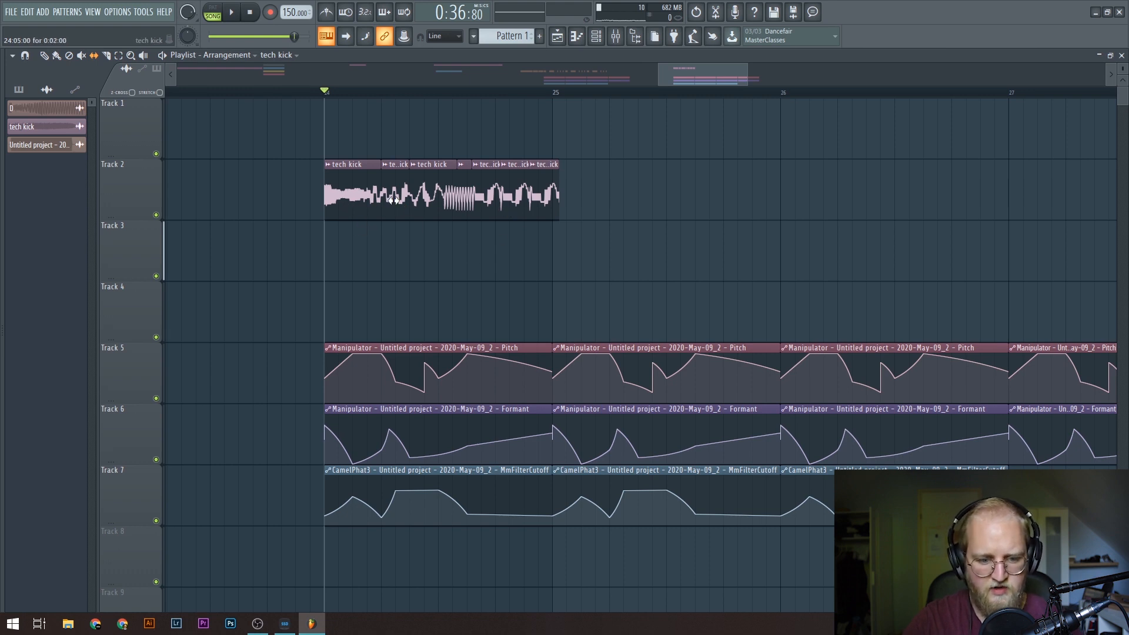
{"action": "left_click_drag", "start_coordinate": [403, 211], "coordinate": [510, 186]}
{"action": "key", "text": "space"}
{"action": "key", "text": "space"}
{"action": "key", "text": "space"}
{"action": "key", "text": "space"}
{"action": "key", "text": "space"}
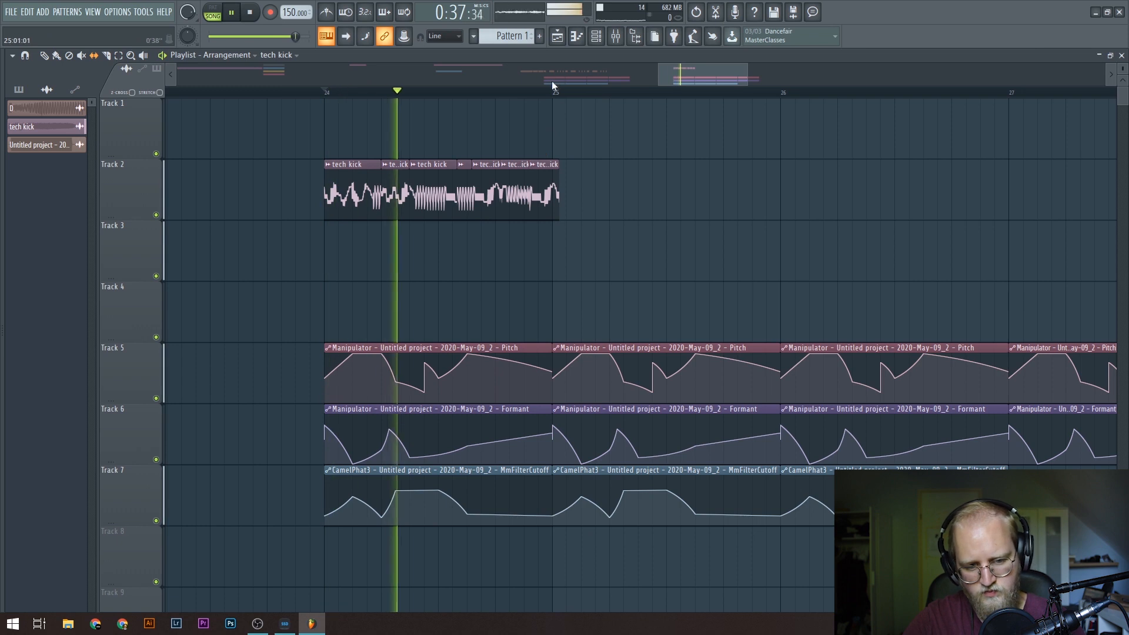
{"action": "key", "text": "space"}
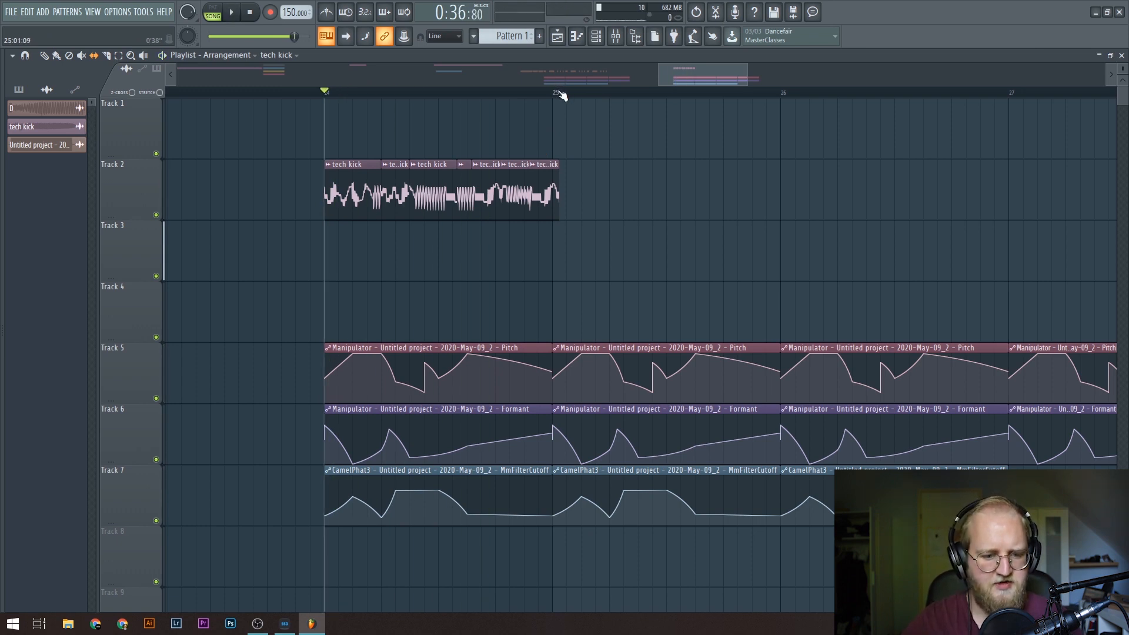
Step: Add Edison after CamelPhat3 on mixer track 8, record the processed tech kick slices, and place the recording on Track 1
{"action": "scroll", "coordinate": [562, 95], "scroll_direction": "down", "scroll_amount": 3}
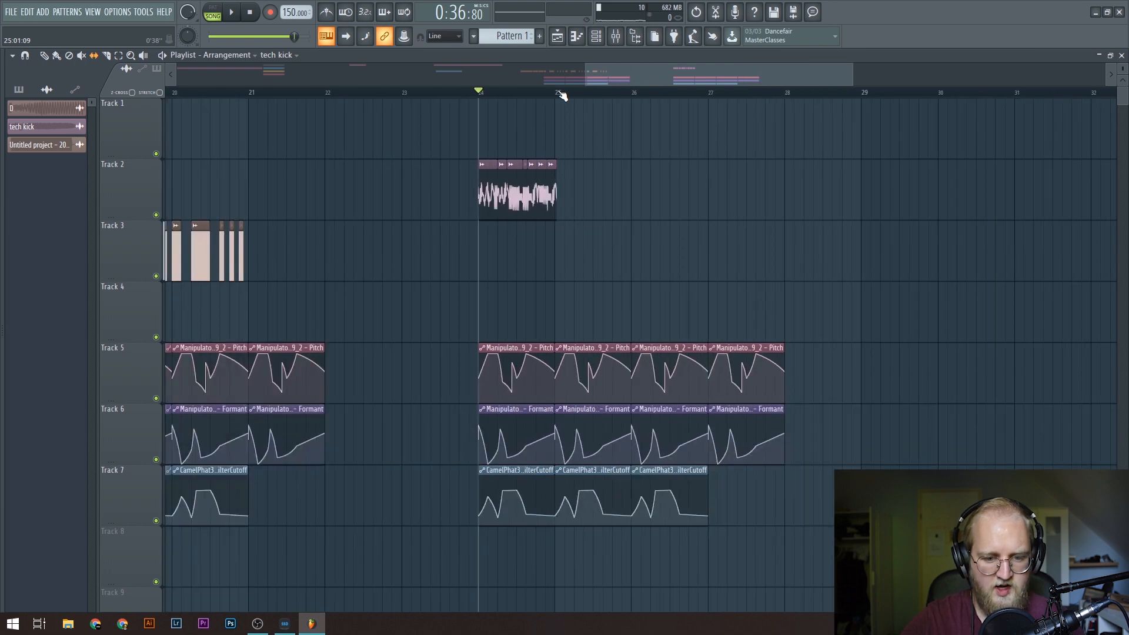
{"action": "scroll", "coordinate": [562, 96], "scroll_direction": "up", "scroll_amount": 4}
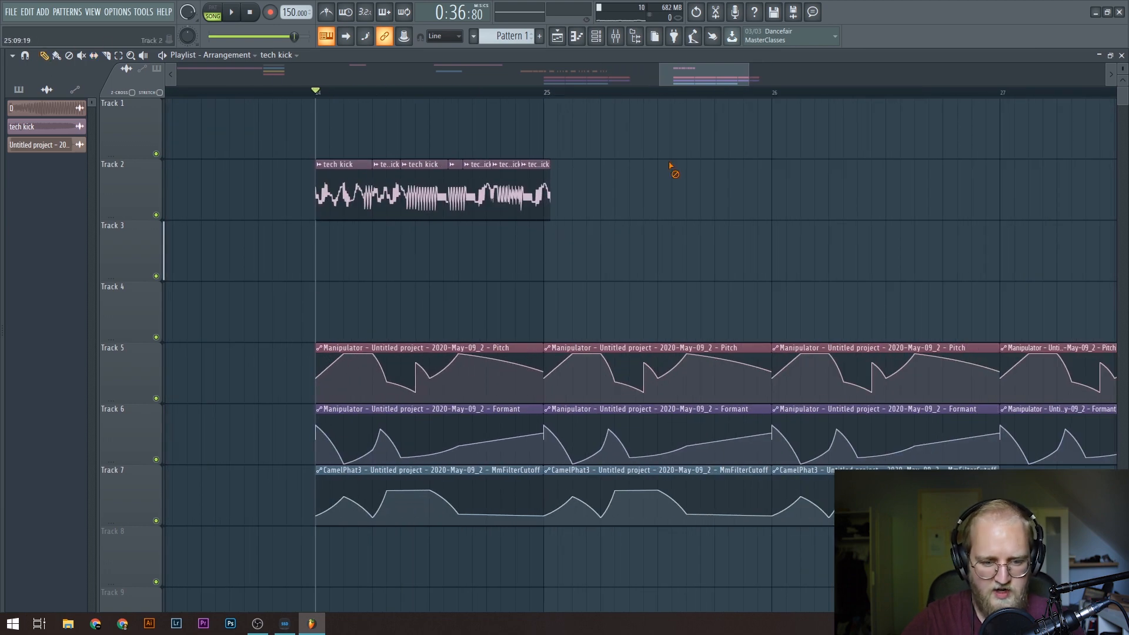
{"action": "scroll", "coordinate": [336, 98], "scroll_direction": "down", "scroll_amount": 1}
{"action": "key", "text": "F9"}
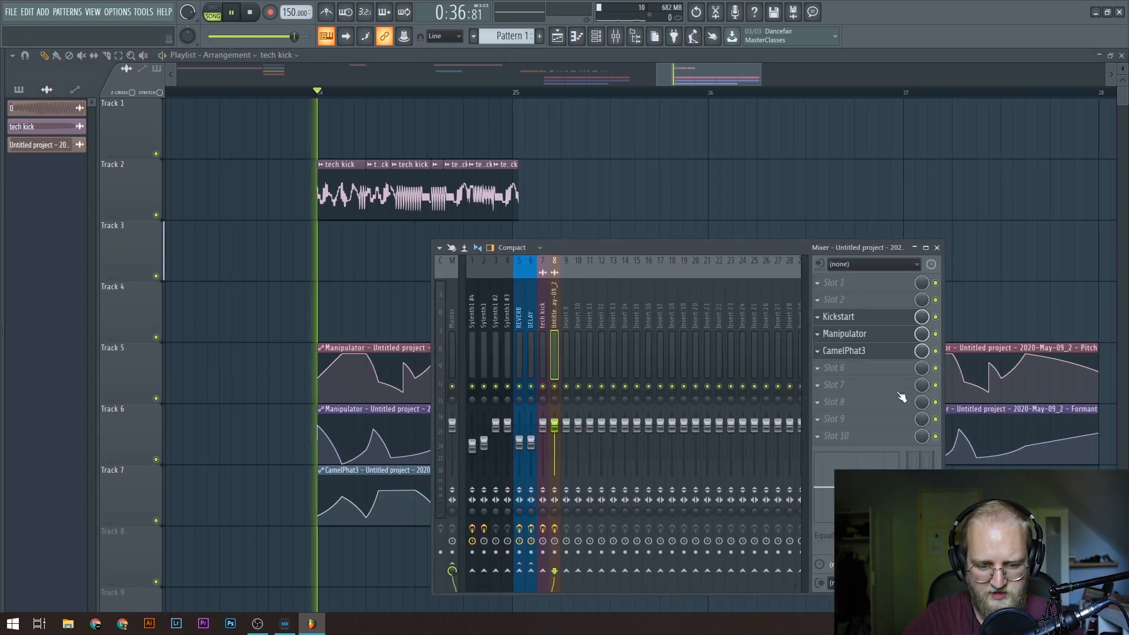
{"action": "key", "text": "ctrl+e"}
{"action": "left_click", "coordinate": [231, 12]}
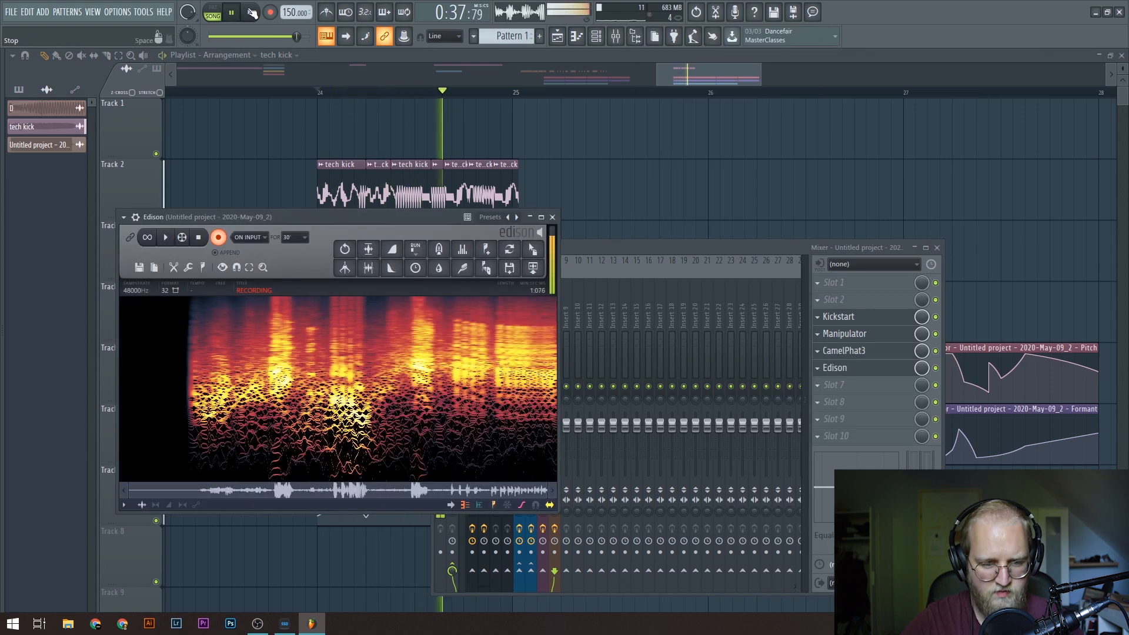
{"action": "left_click", "coordinate": [251, 12]}
{"action": "key", "text": "F9"}
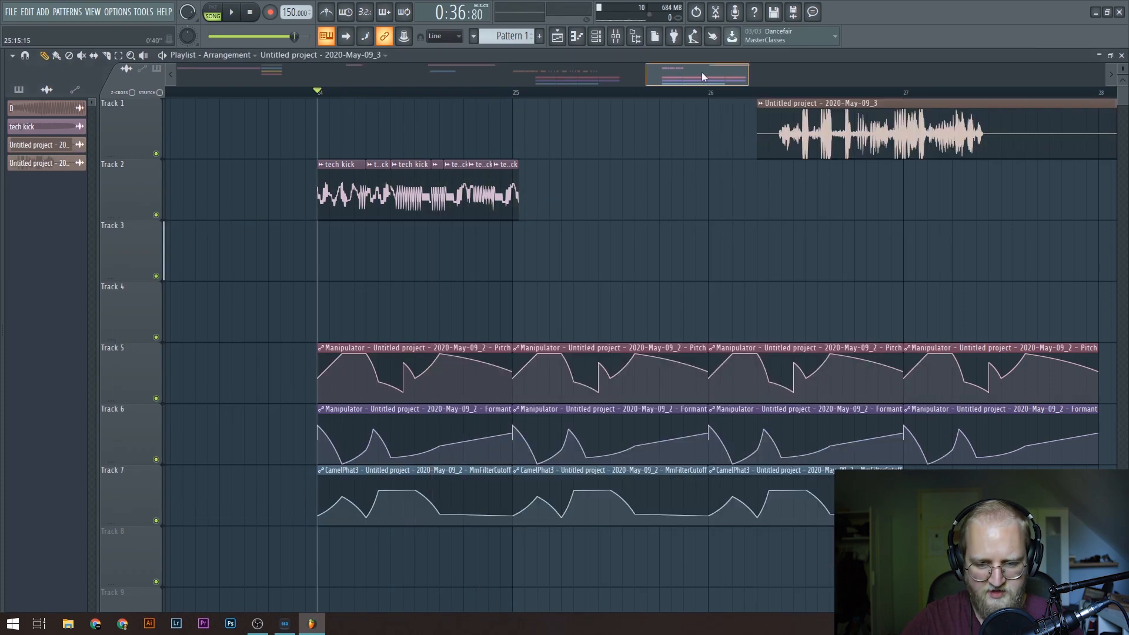
Step: Place the recording at about bar 29, route it to mixer track 9, and load CamelCrusher in slot 3
{"action": "scroll", "coordinate": [612, 96], "scroll_direction": "down", "scroll_amount": 4}
{"action": "key", "text": "F9"}
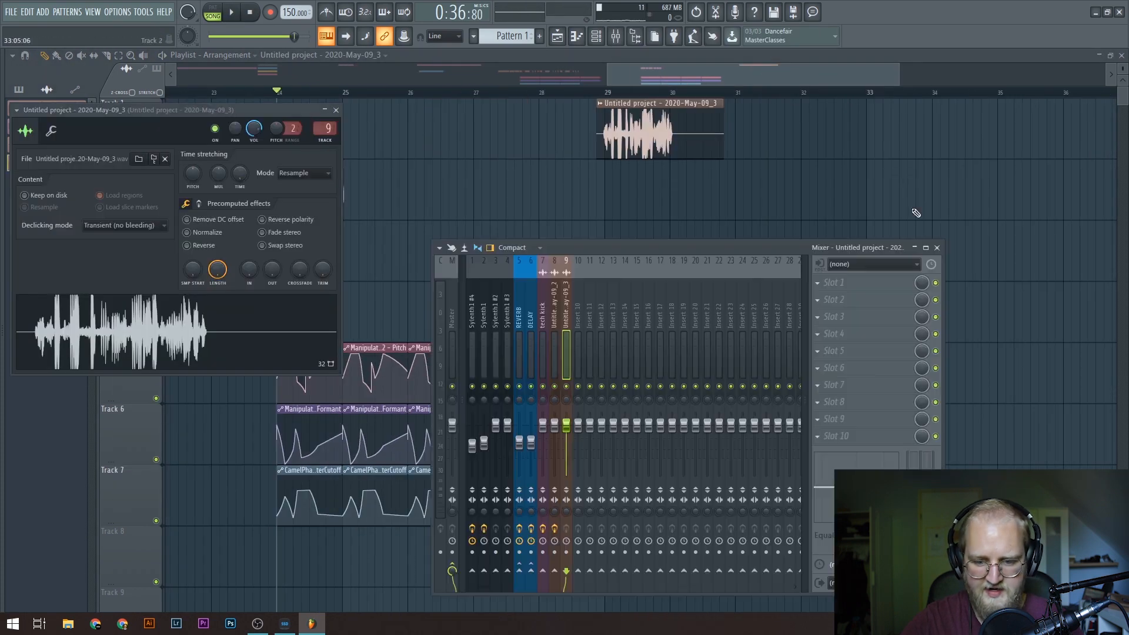
{"action": "left_click", "coordinate": [863, 321]}
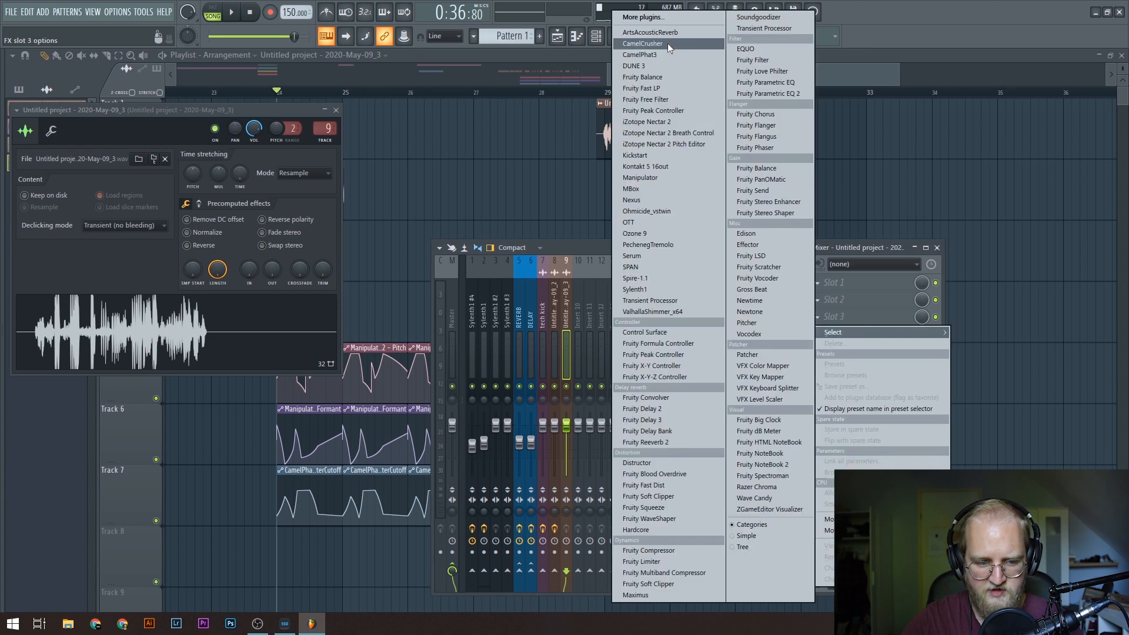
{"action": "left_click", "coordinate": [668, 43]}
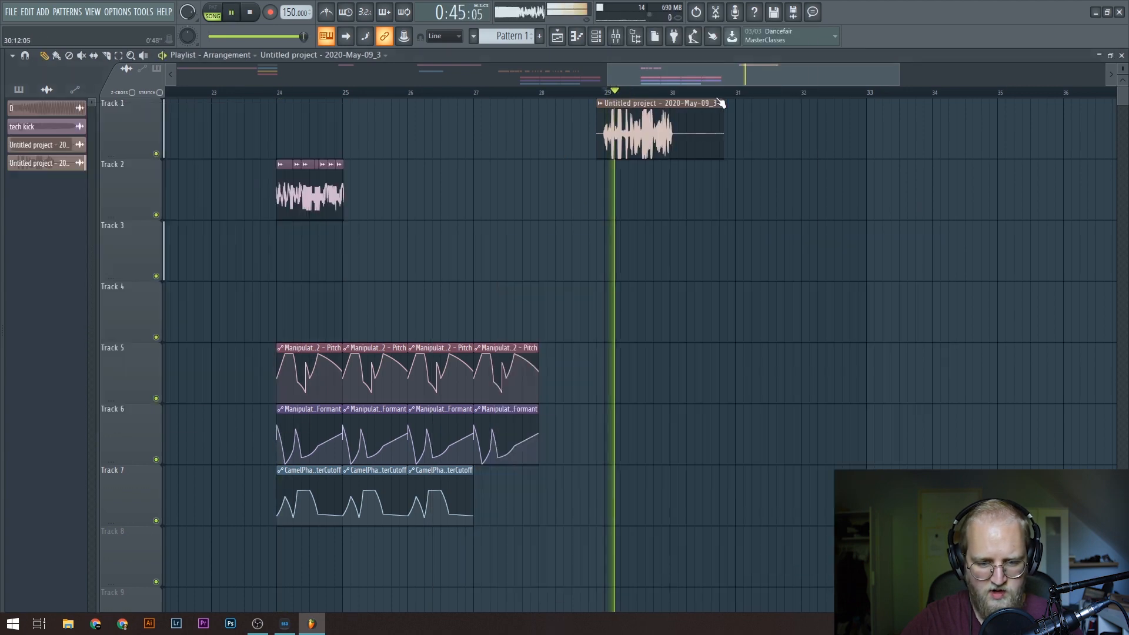
Step: Audition the recording and trim both ends of its clip to a short section starting at bar 29
{"action": "scroll", "coordinate": [721, 103], "scroll_direction": "up", "scroll_amount": 4}
{"action": "key", "text": "space"}
{"action": "key", "text": "space"}
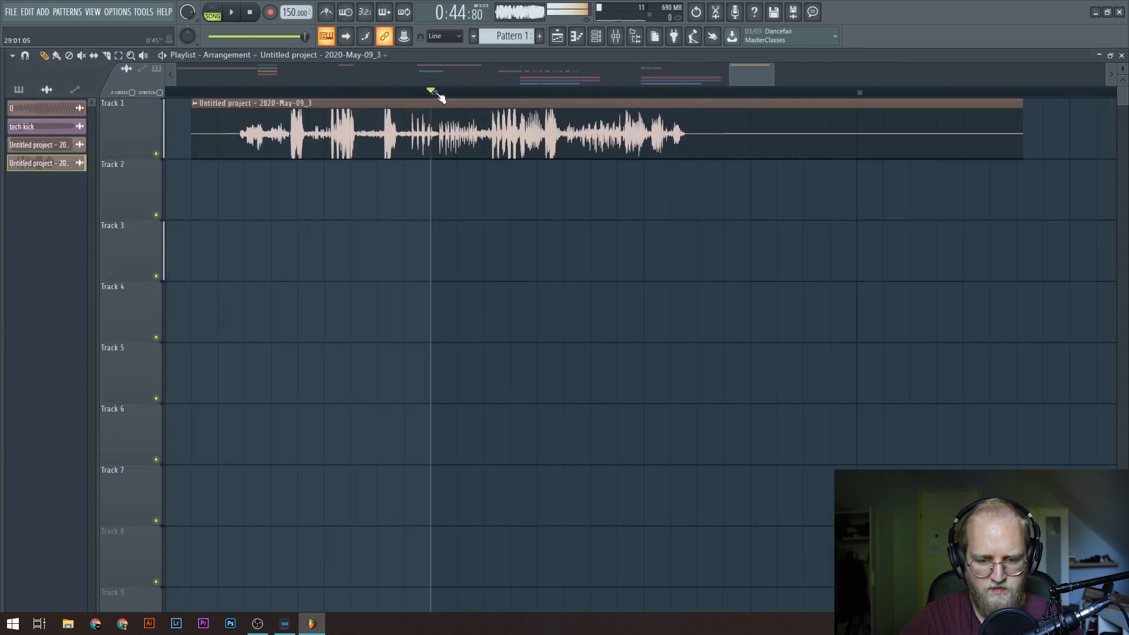
{"action": "key", "text": "space"}
{"action": "left_click_drag", "start_coordinate": [1016, 137], "coordinate": [497, 138]}
{"action": "left_click_drag", "start_coordinate": [192, 145], "coordinate": [430, 145]}
{"action": "key", "text": "space"}
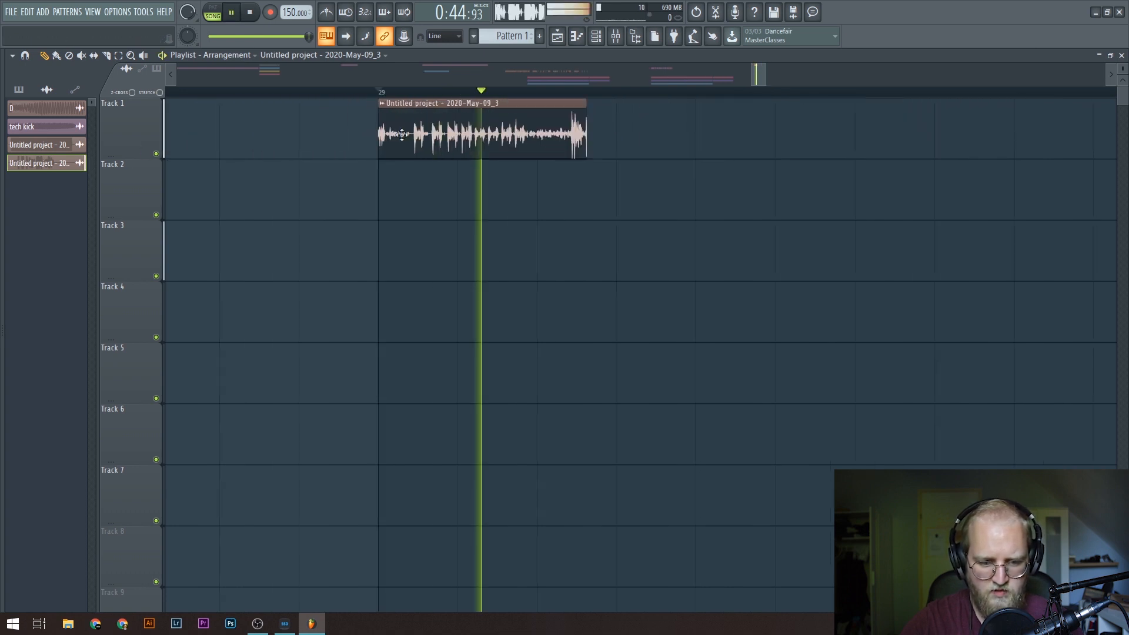
{"action": "key", "text": "space"}
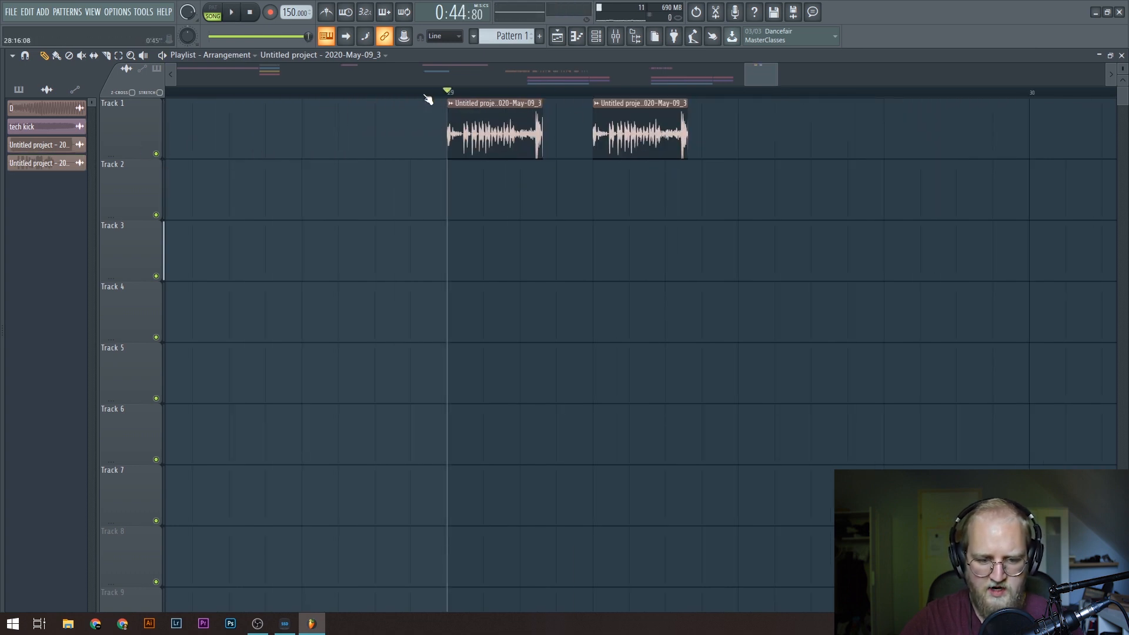
Step: Arrange copies of the trimmed clip as two longer and three shorter hits in bar 29, and add Kickstart with Mix at 73% on mixer track 9
{"action": "scroll", "coordinate": [426, 98], "scroll_direction": "down", "scroll_amount": 3}
{"action": "left_click_drag", "start_coordinate": [517, 141], "coordinate": [590, 150]}
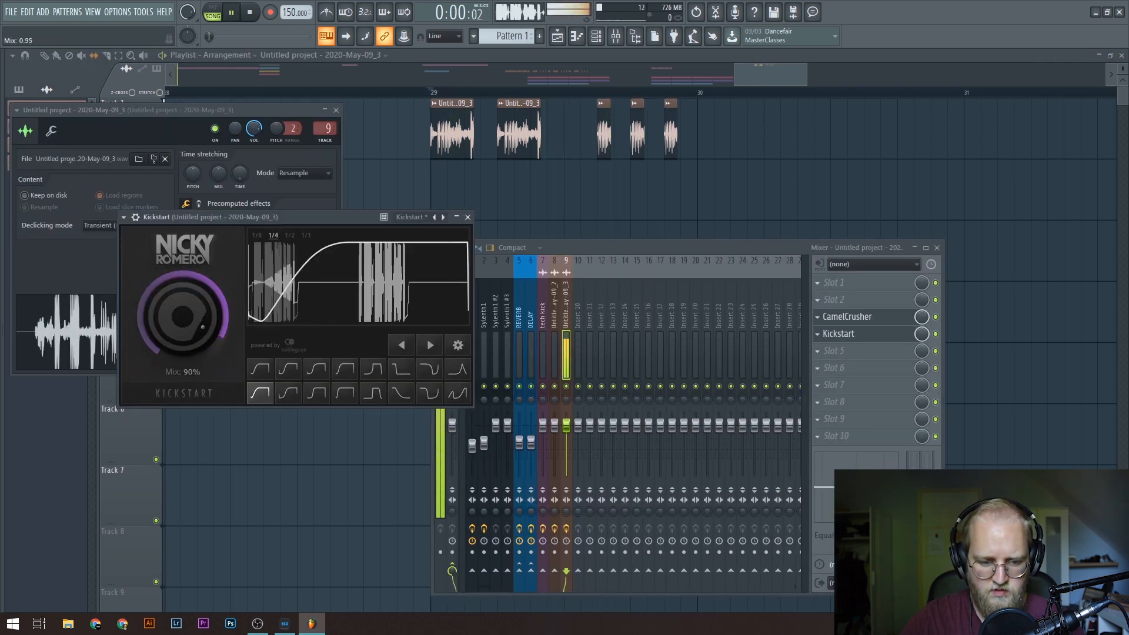
{"action": "key", "text": "space"}
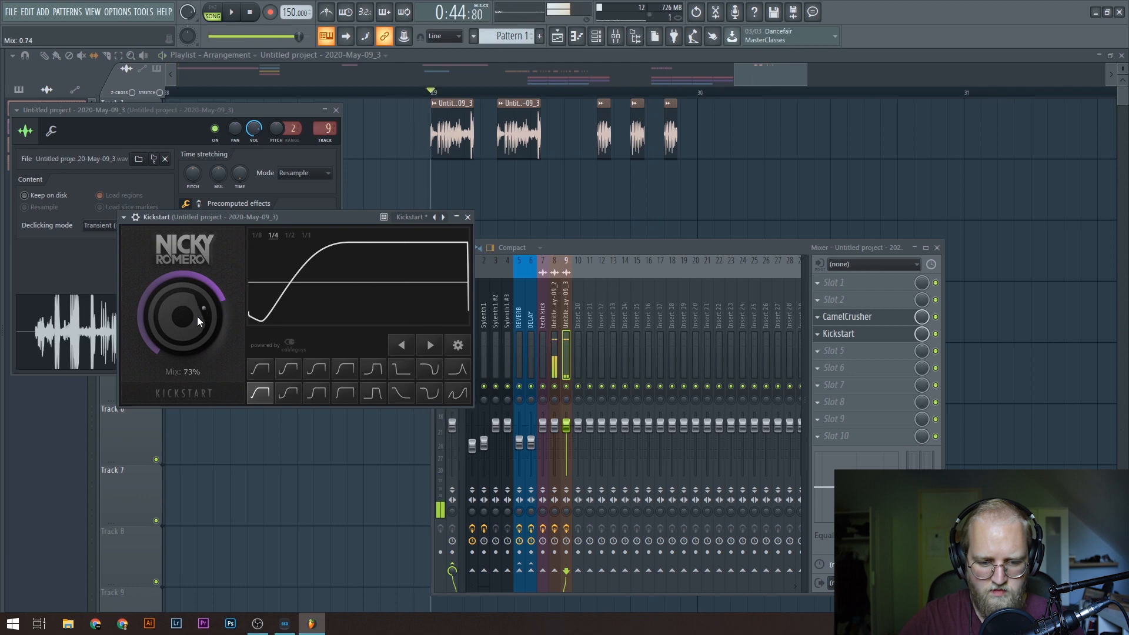
{"action": "key", "text": "space"}
{"action": "key", "text": "F12"}
{"action": "key", "text": "space"}
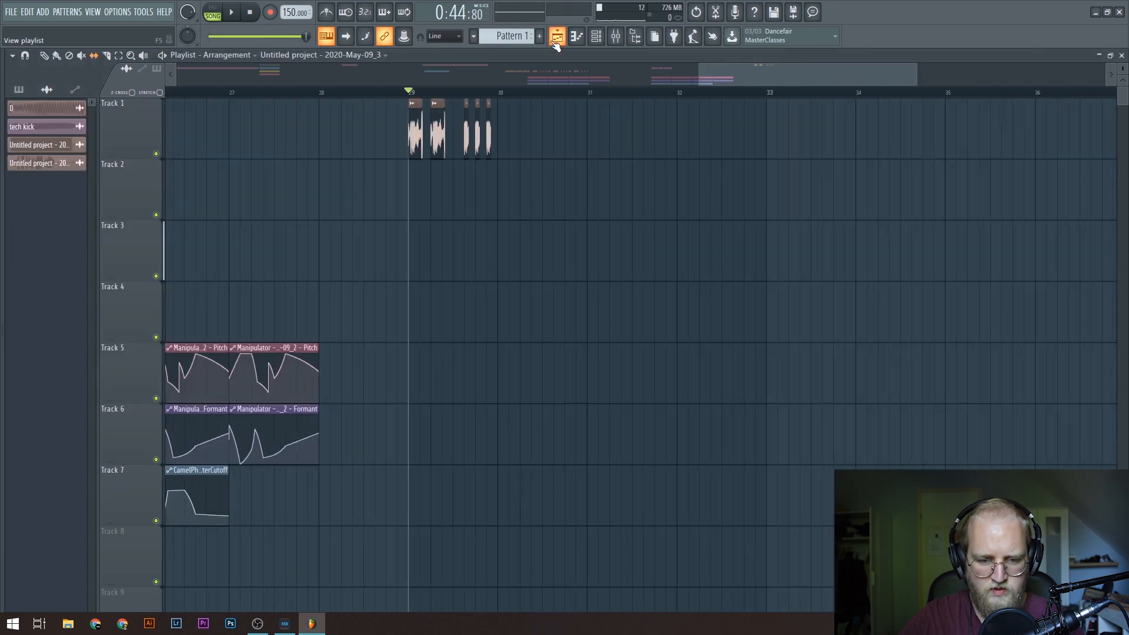
Step: Place Pattern 1 on Track 2 under the chopped hits at bar 29, and repeat both layers through bar 31
{"action": "key", "text": "F6"}
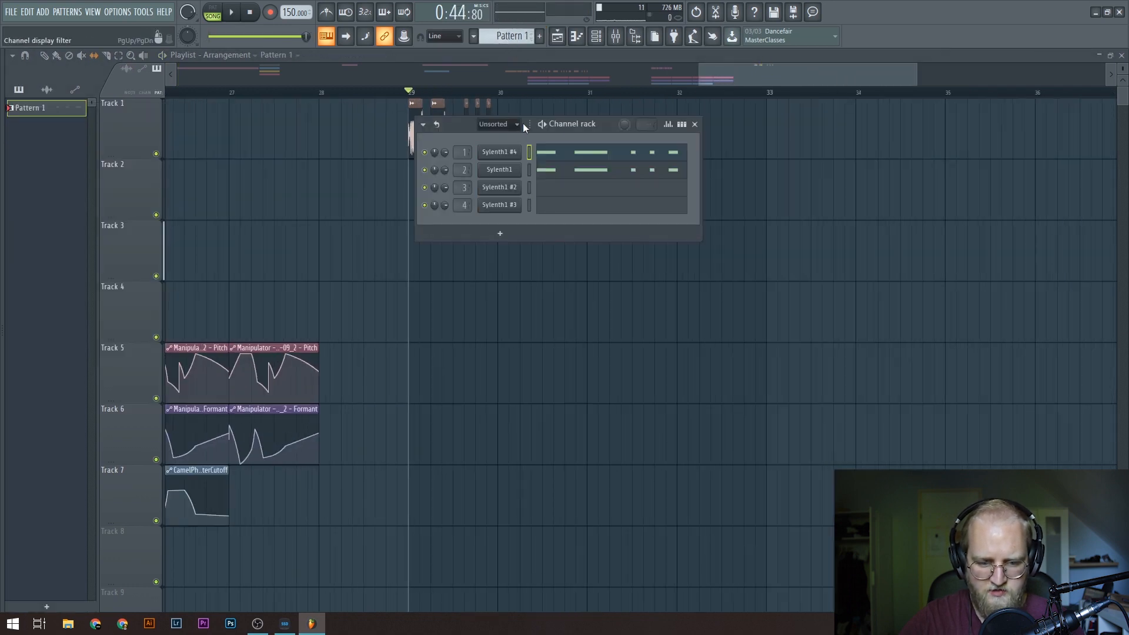
{"action": "key", "text": "F6"}
{"action": "key", "text": "space"}
{"action": "key", "text": "space"}
{"action": "left_click_drag", "start_coordinate": [615, 142], "coordinate": [395, 238]}
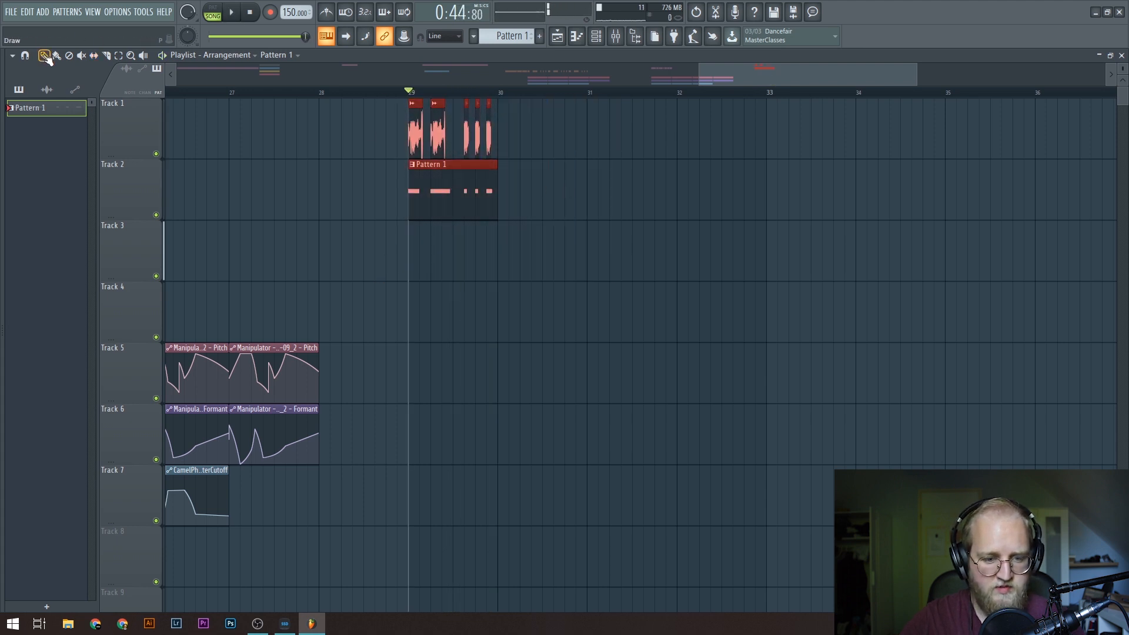
{"action": "left_click_drag", "start_coordinate": [448, 179], "coordinate": [620, 177]}
Step: Adjust the recorded sample's pitch in Auto stretch mode, and balance mixer track 9 with a lower fader and a REVERB send
{"action": "left_click", "coordinate": [616, 36]}
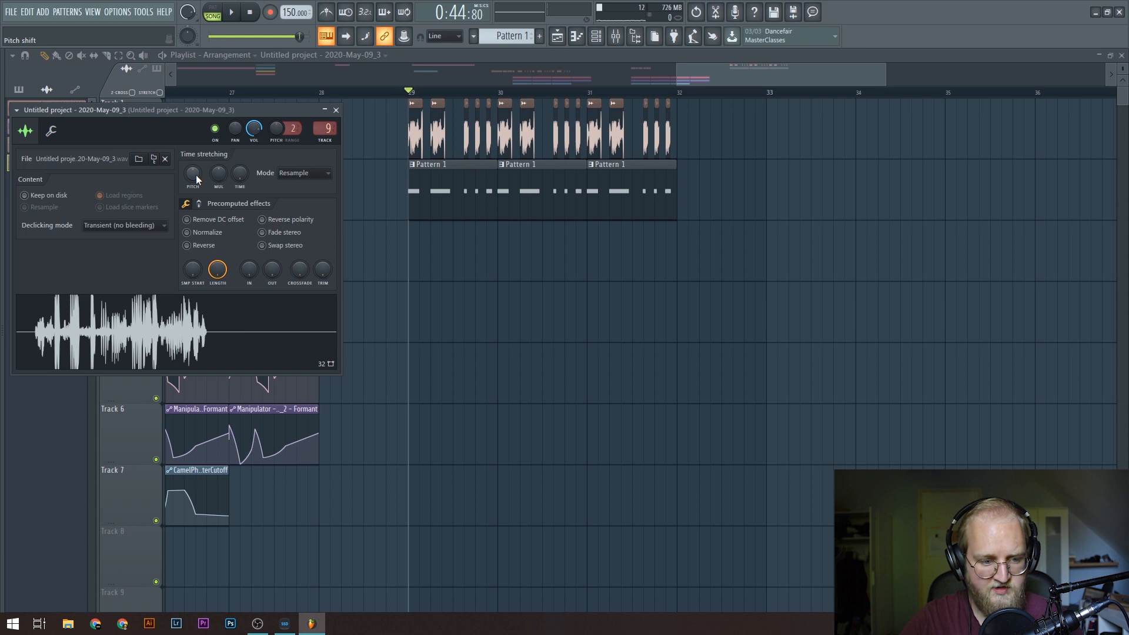
{"action": "key", "text": "space"}
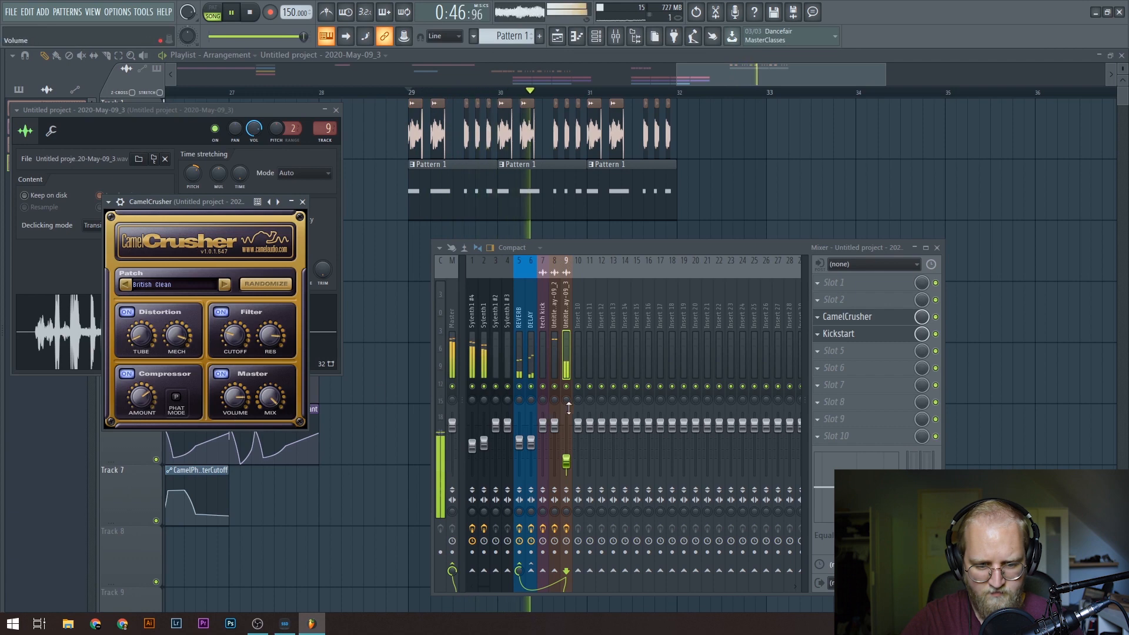
{"action": "key", "text": "space"}
{"action": "key", "text": "F12"}
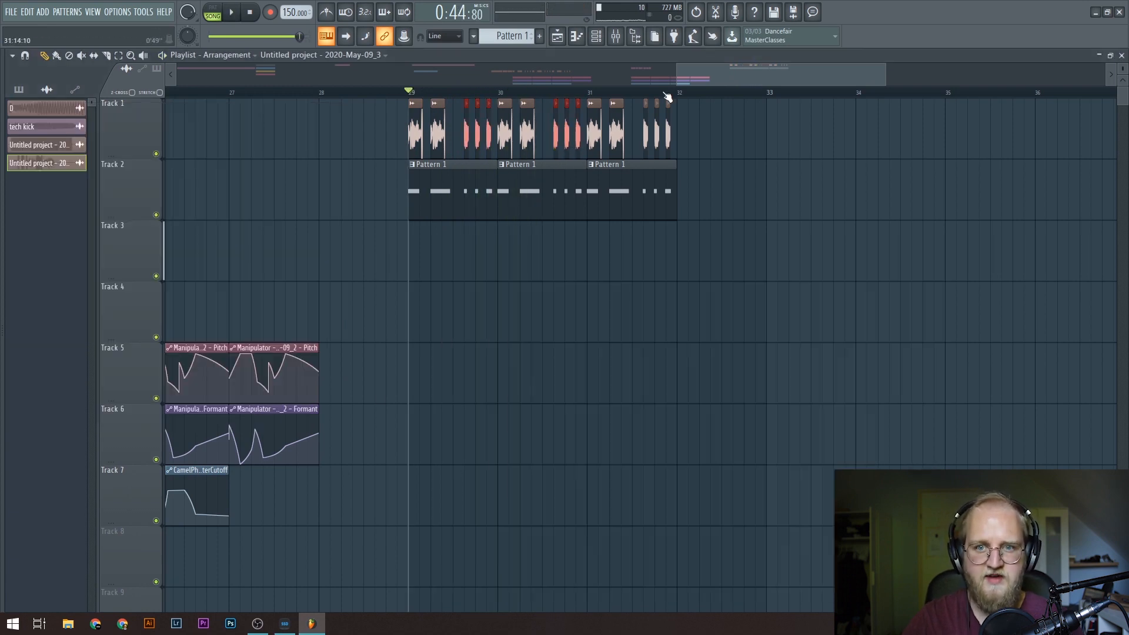
Step: Shorten the first hit and the three short hits in every bar from 29 to 31, and audition the layers alongside the original at bar 5
{"action": "left_click_drag", "start_coordinate": [695, 127], "coordinate": [636, 130]}
{"action": "scroll", "coordinate": [497, 135], "scroll_direction": "up", "scroll_amount": 5}
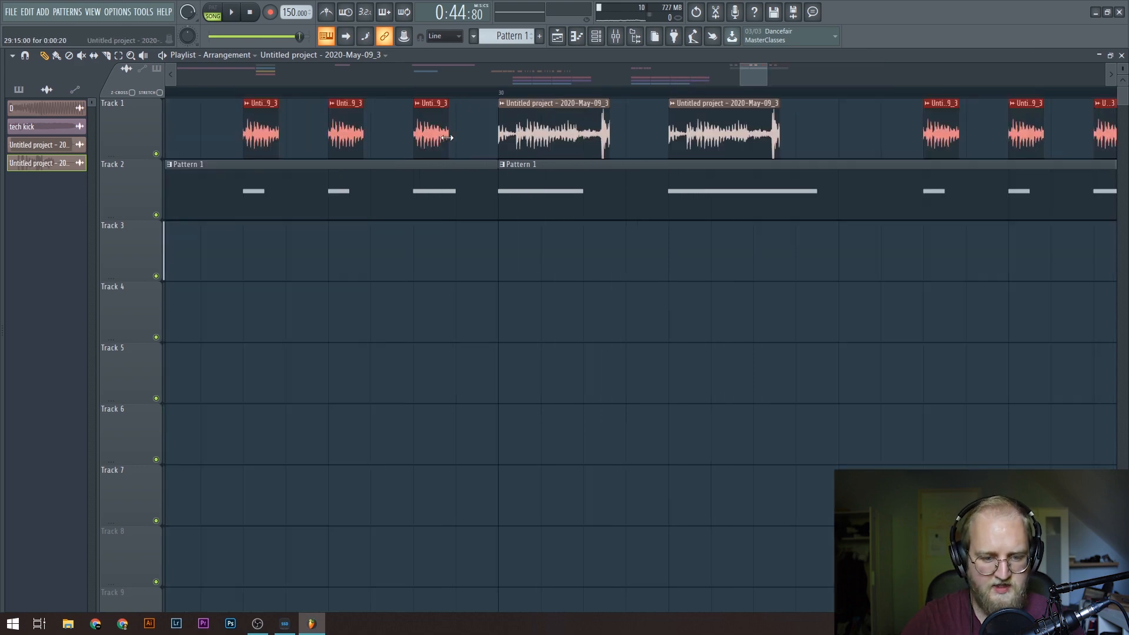
{"action": "scroll", "coordinate": [441, 143], "scroll_direction": "down", "scroll_amount": 5}
{"action": "key", "text": "space"}
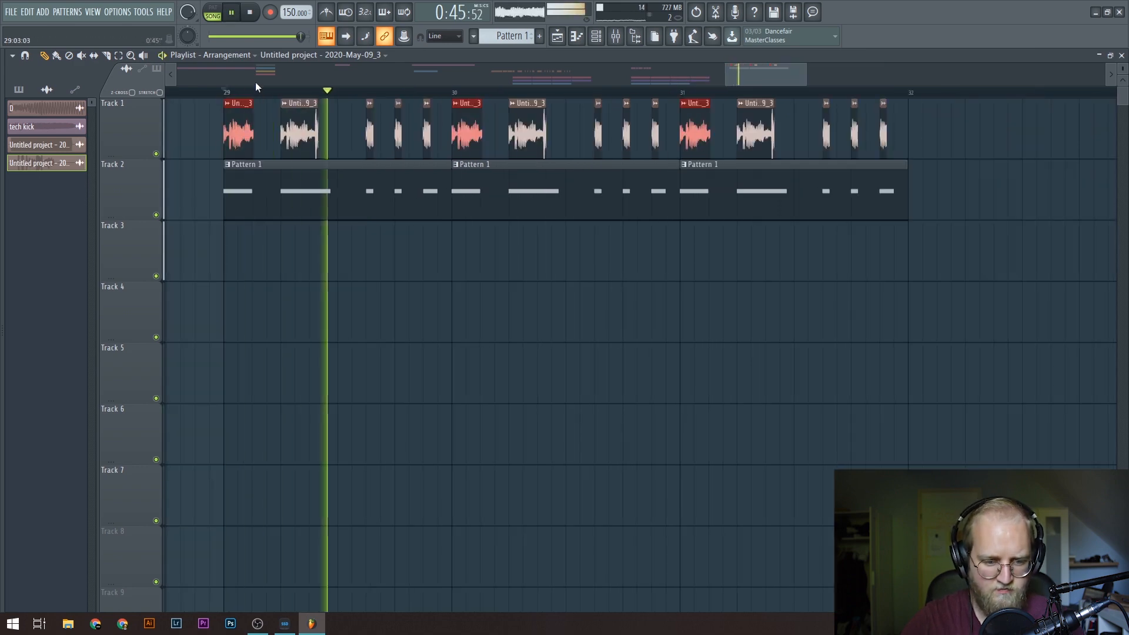
{"action": "scroll", "coordinate": [283, 93], "scroll_direction": "down", "scroll_amount": 8}
{"action": "key", "text": "space"}
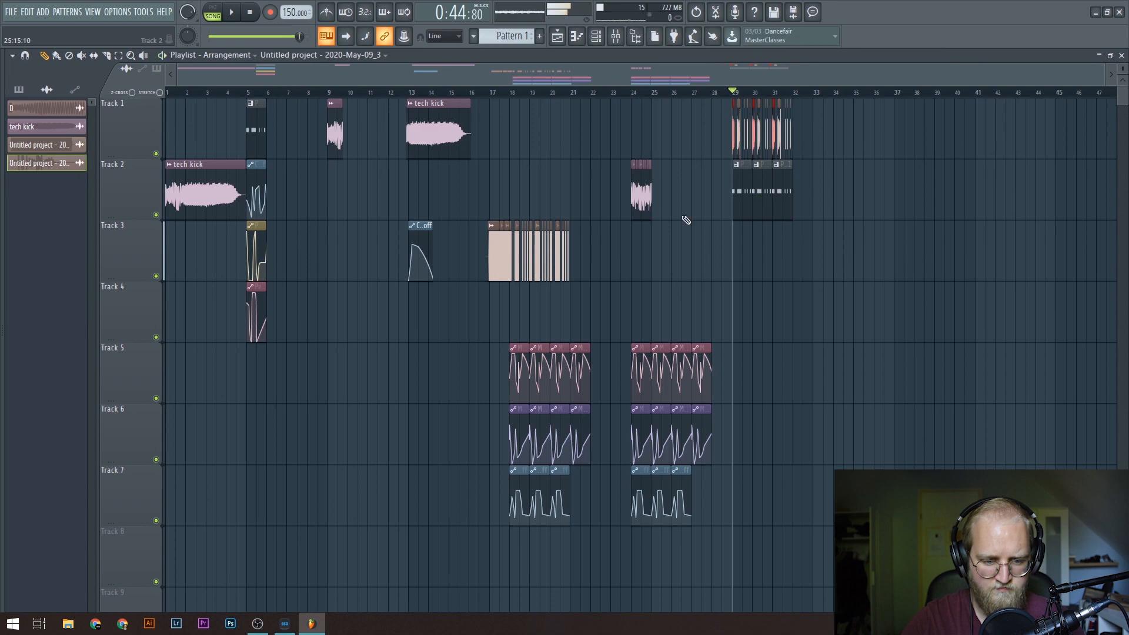
{"action": "left_click", "coordinate": [248, 93]}
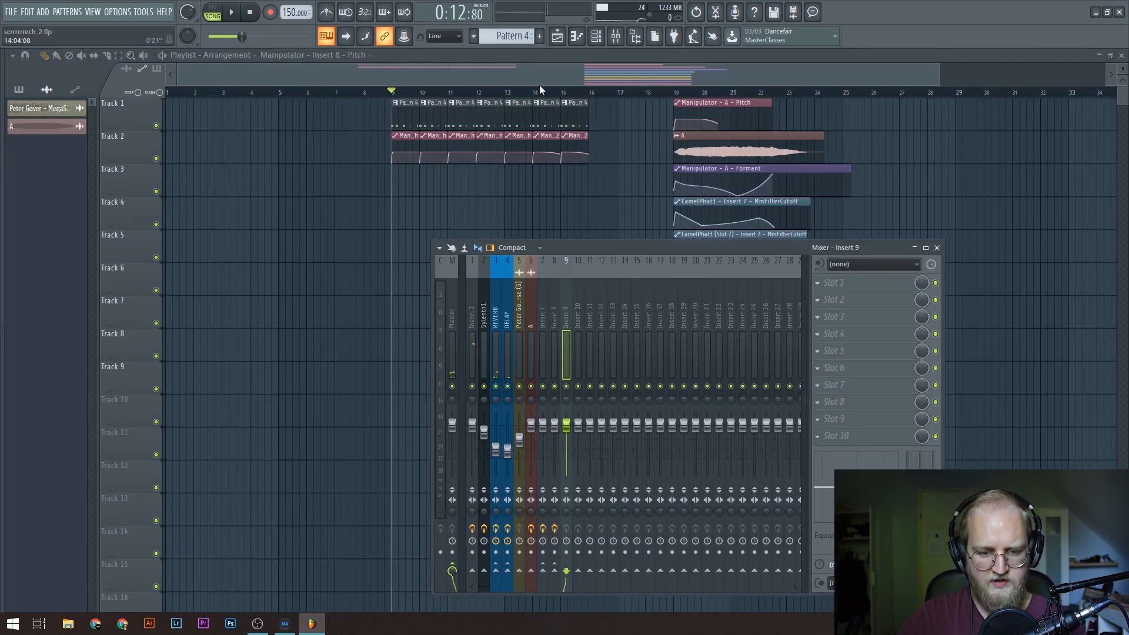
Step: Open the Sylenth1 #2 channel used by Pattern 4 and examine its Part B and Part A settings
{"action": "key", "text": "F6"}
{"action": "scroll", "coordinate": [511, 36], "scroll_direction": "down", "scroll_amount": 2}
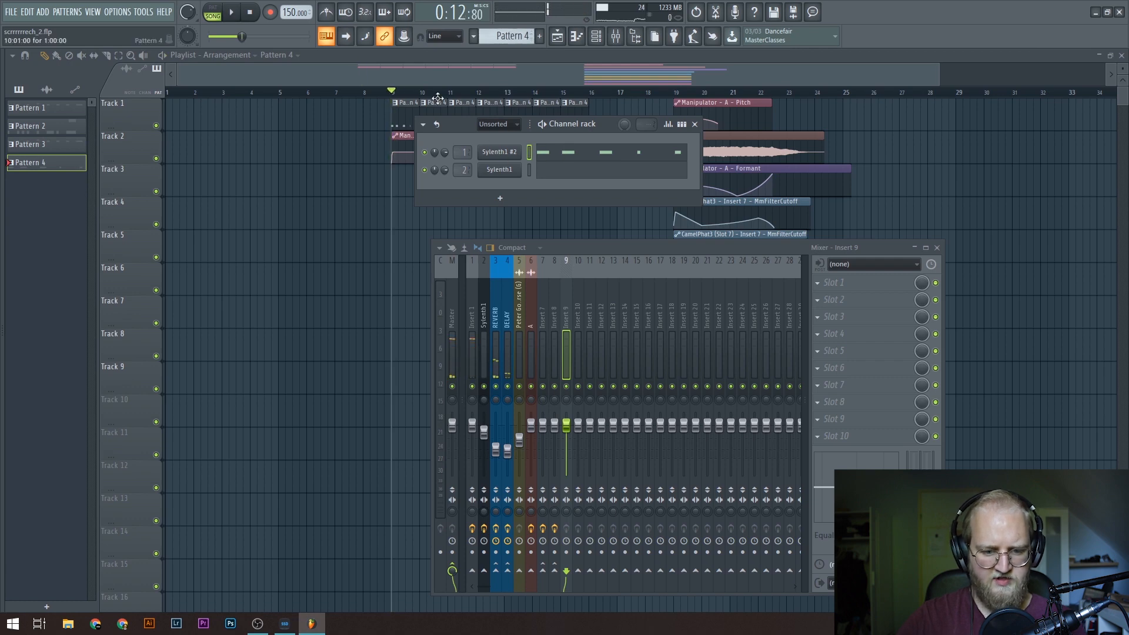
{"action": "left_click", "coordinate": [501, 154]}
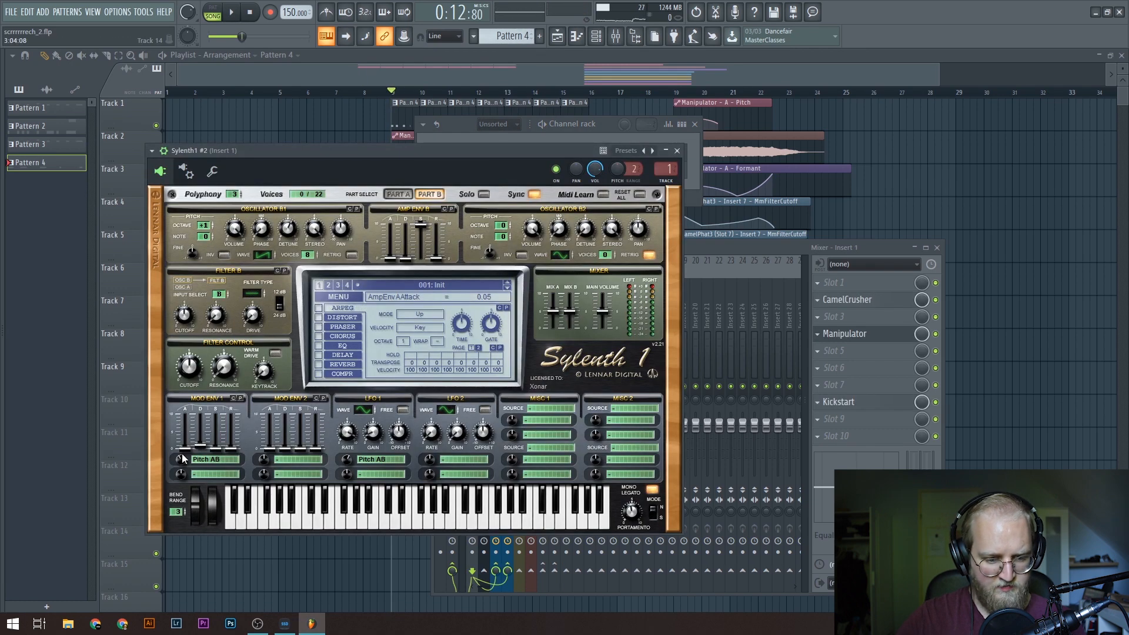
{"action": "left_click", "coordinate": [398, 195]}
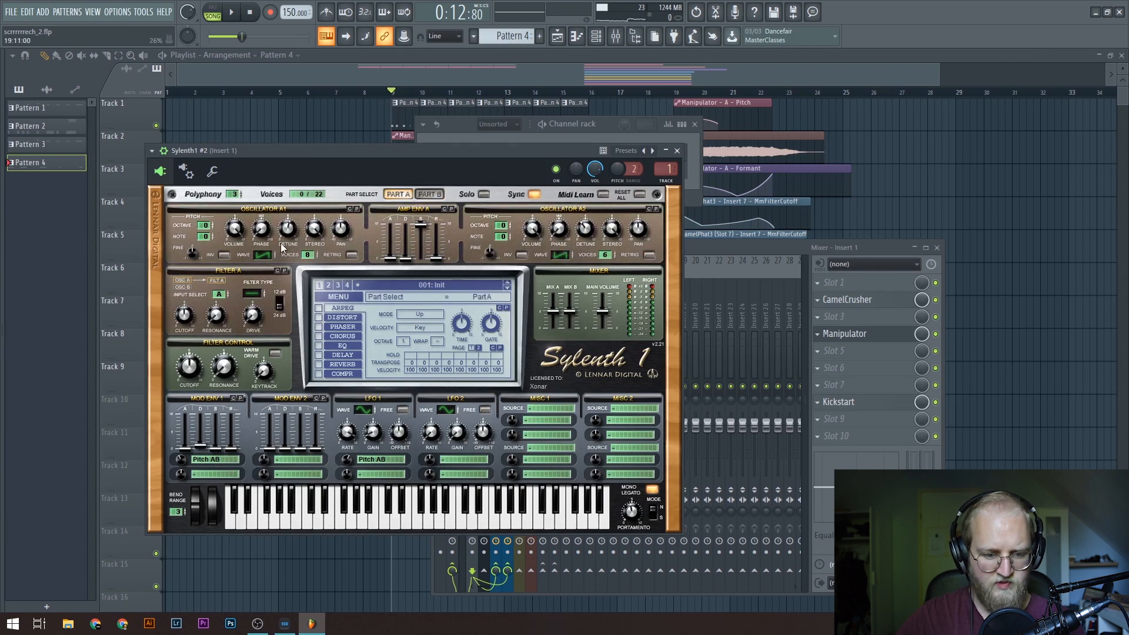
Step: Open CamelCrusher on Insert 1, bypass Manipulator, and audition Pattern 4 from bar 9
{"action": "left_click", "coordinate": [718, 249]}
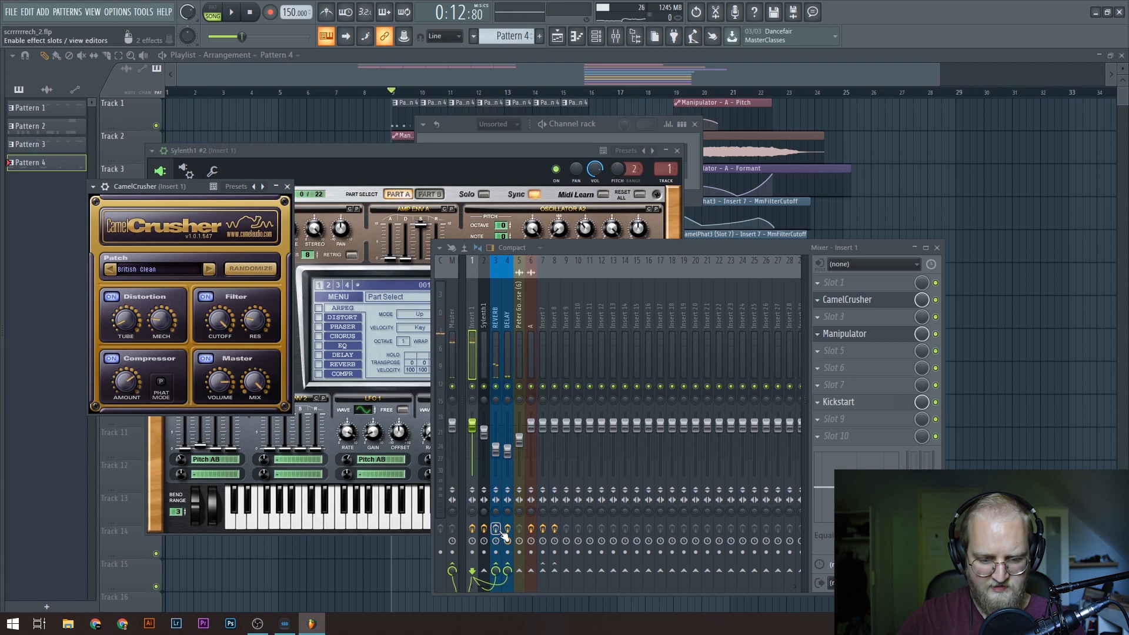
{"action": "key", "text": "space"}
{"action": "key", "text": "space"}
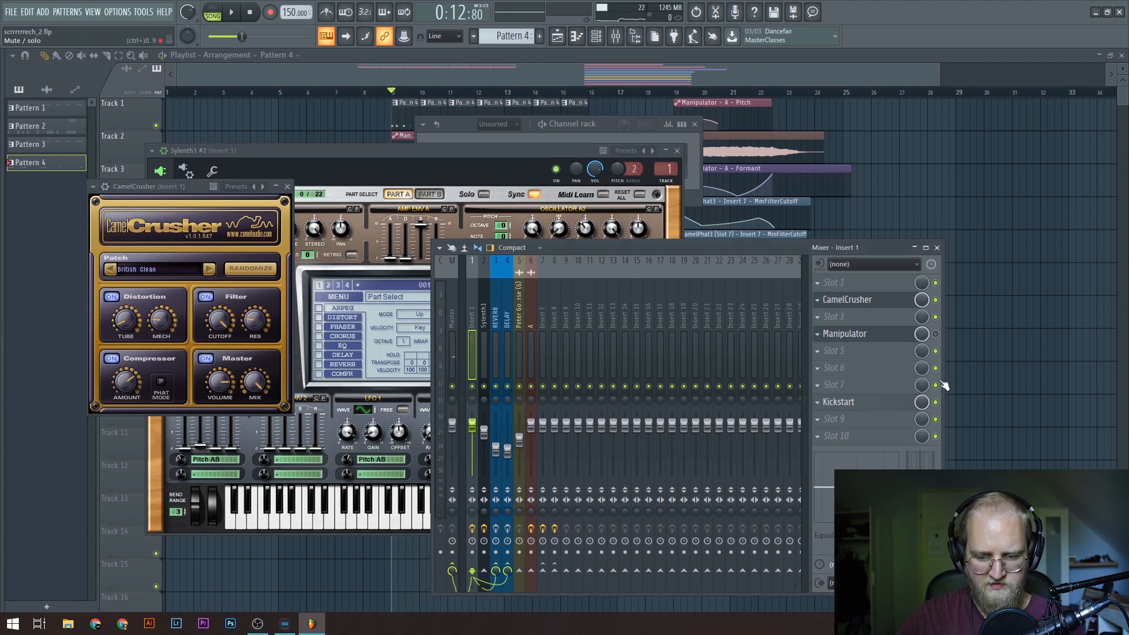
{"action": "key", "text": "space"}
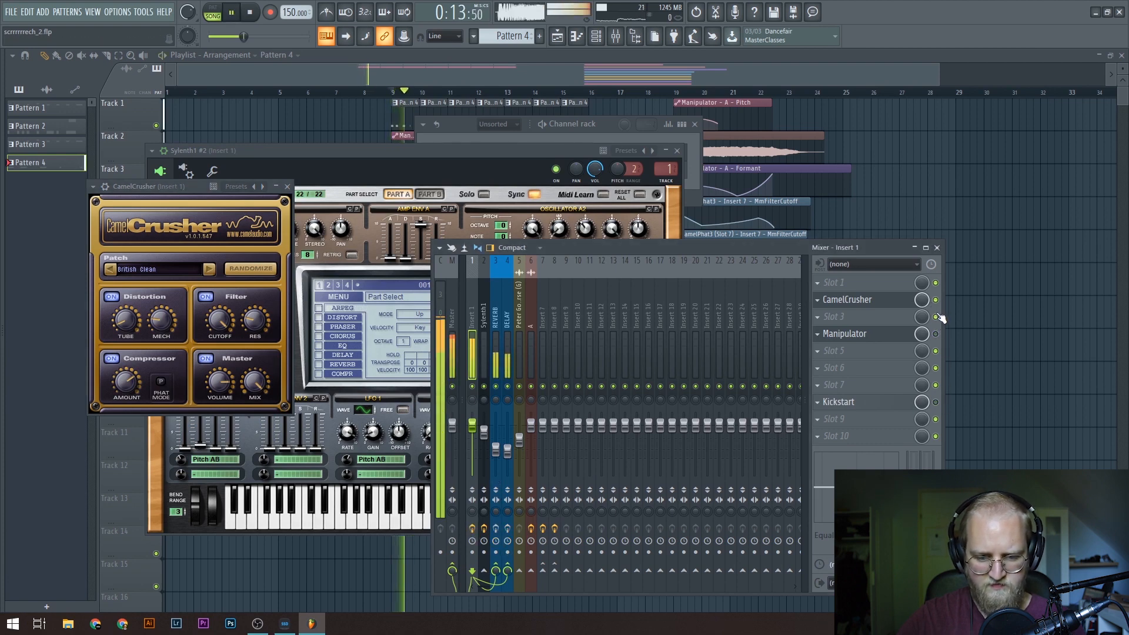
{"action": "key", "text": "space"}
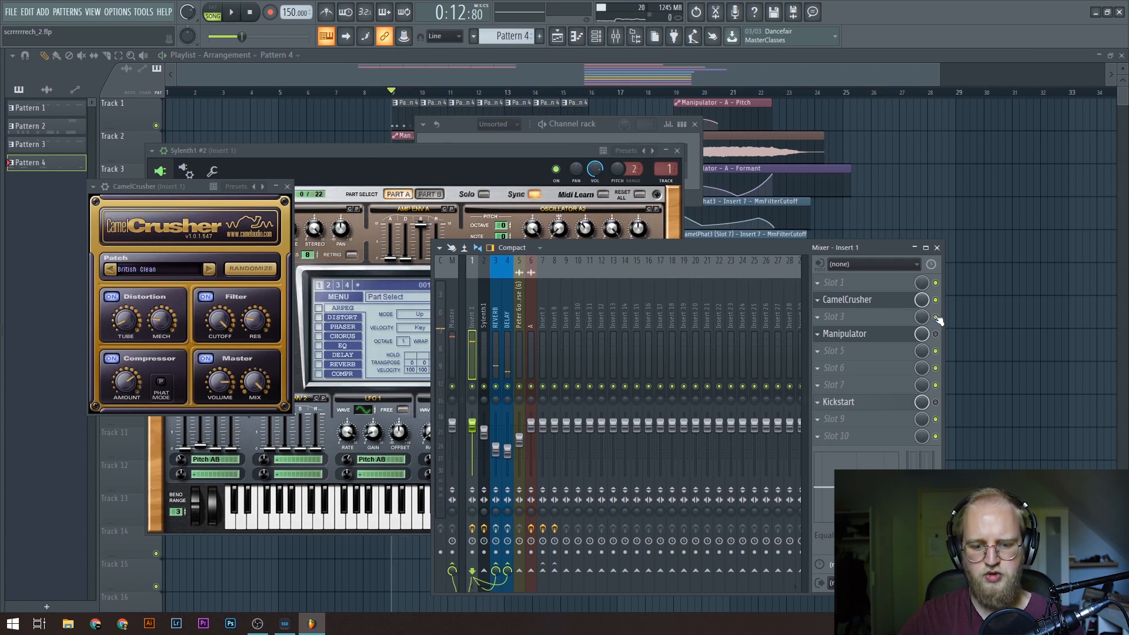
Step: Enable Manipulator on Insert 1, audition the screech with it, and inspect its pitch automation under the Pattern 4 clips
{"action": "left_click", "coordinate": [844, 333]}
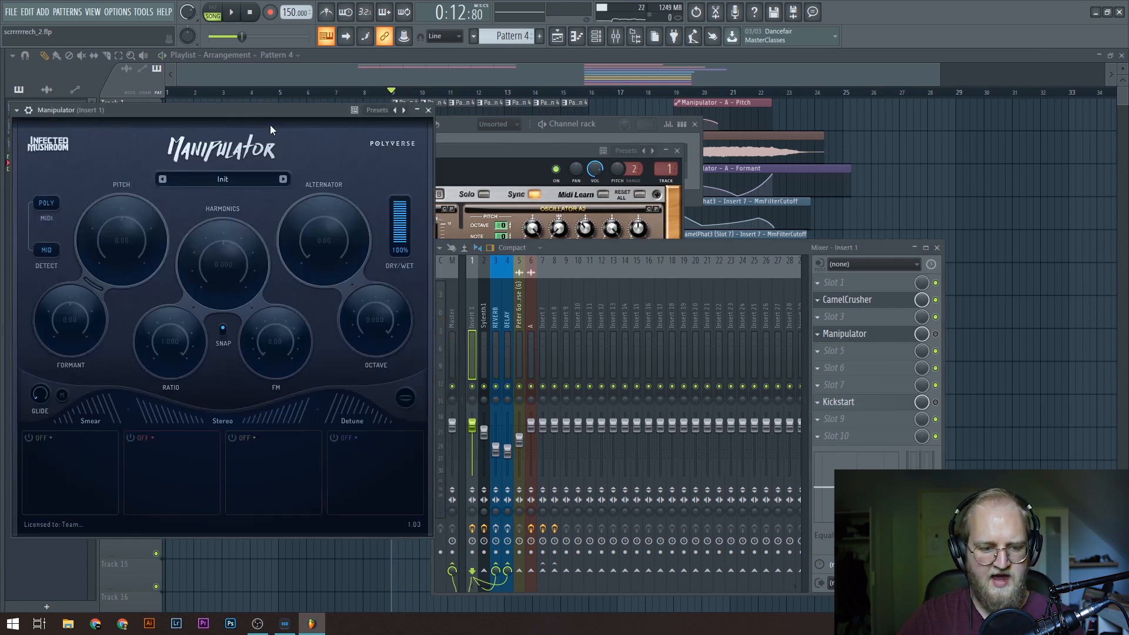
{"action": "left_click_drag", "start_coordinate": [272, 111], "coordinate": [410, 230]}
{"action": "left_click", "coordinate": [936, 334]}
{"action": "key", "text": "space"}
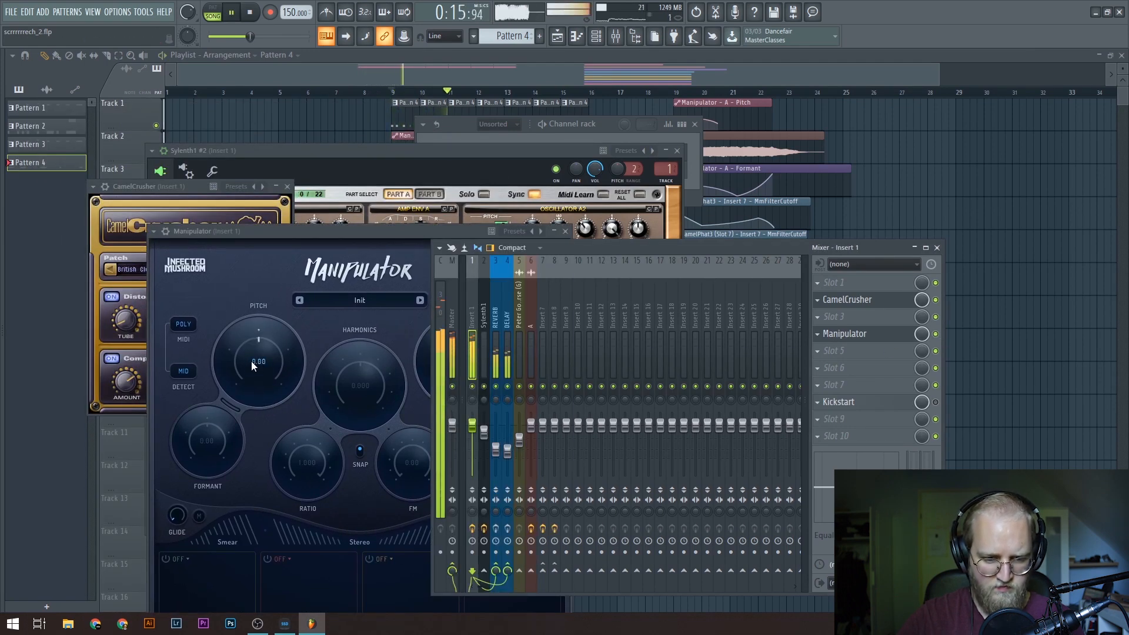
{"action": "key", "text": "space"}
{"action": "key", "text": "F12"}
{"action": "scroll", "coordinate": [440, 82], "scroll_direction": "up", "scroll_amount": 5}
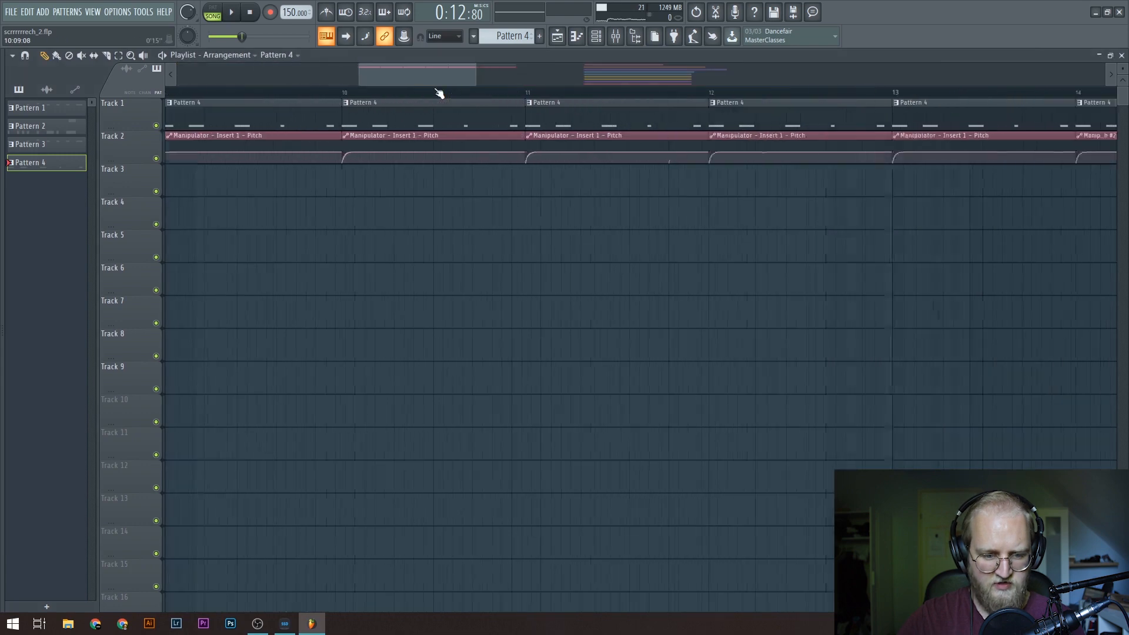
{"action": "scroll", "coordinate": [419, 96], "scroll_direction": "down", "scroll_amount": 3}
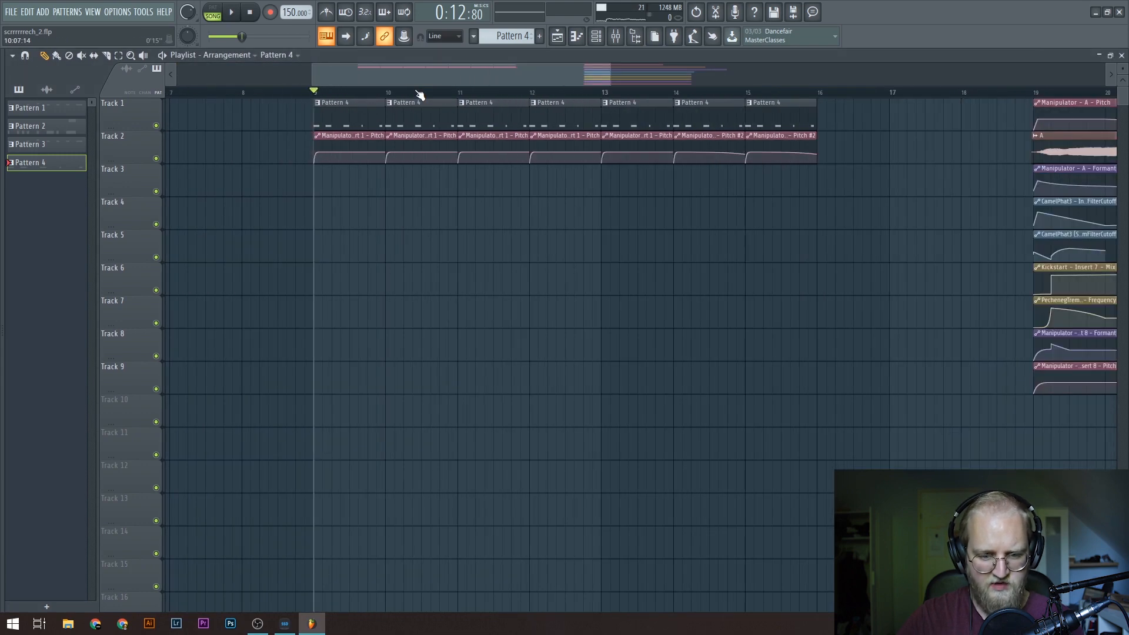
Step: Enable Kickstart on Insert 1, open its sidechain curve, and audition Pattern 4 with it
{"action": "left_click", "coordinate": [614, 36]}
{"action": "double_click", "coordinate": [841, 401]}
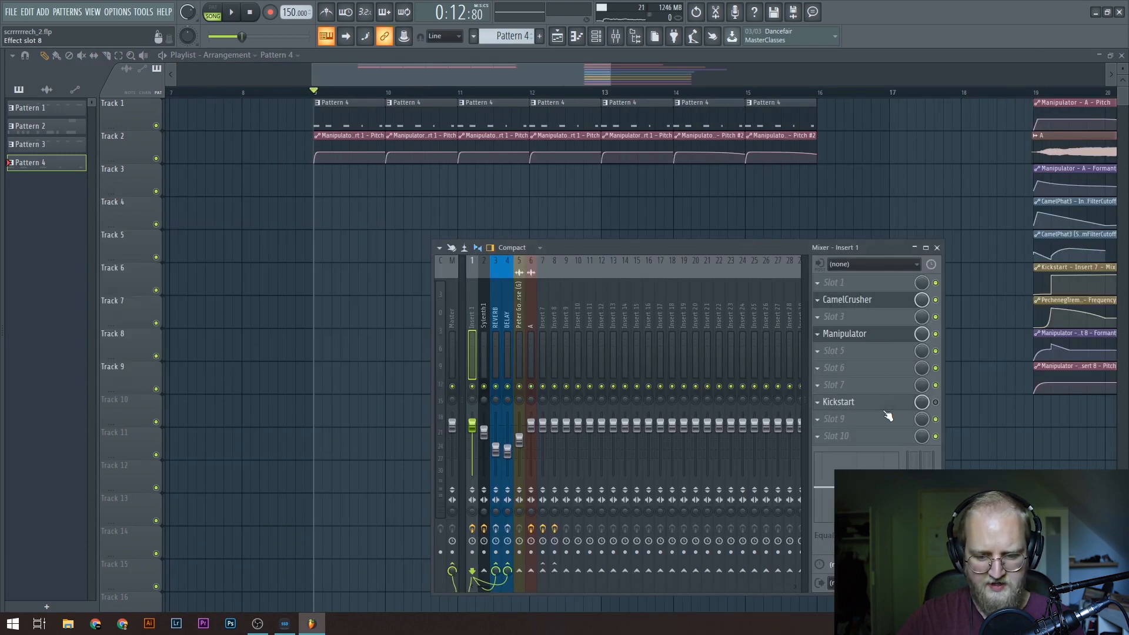
{"action": "left_click", "coordinate": [841, 402]}
{"action": "key", "text": "space"}
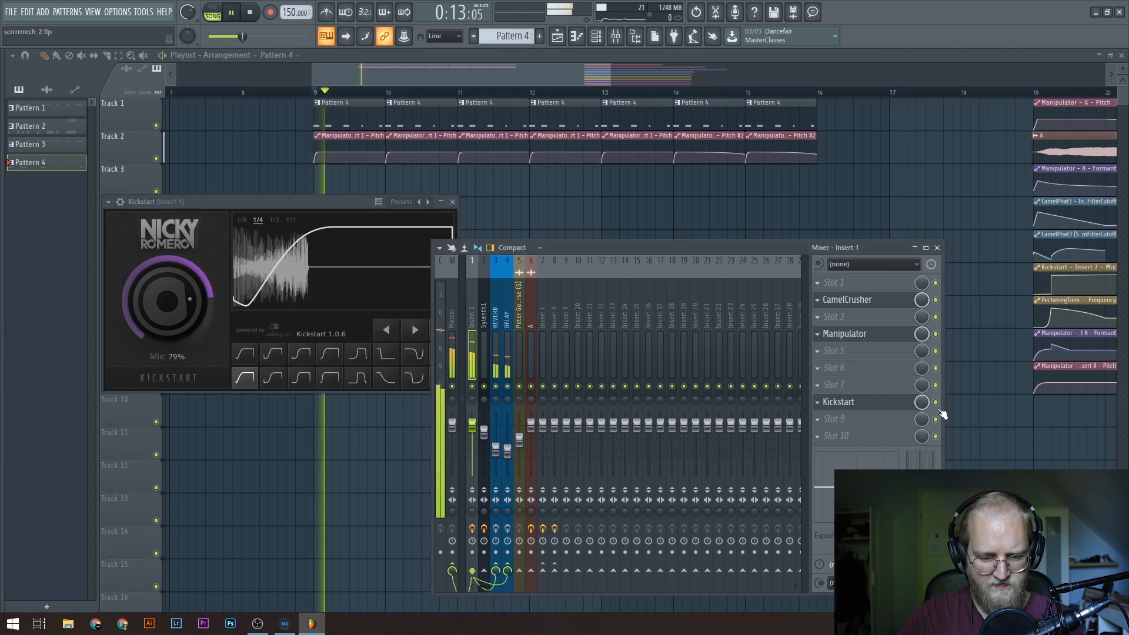
{"action": "key", "text": "space"}
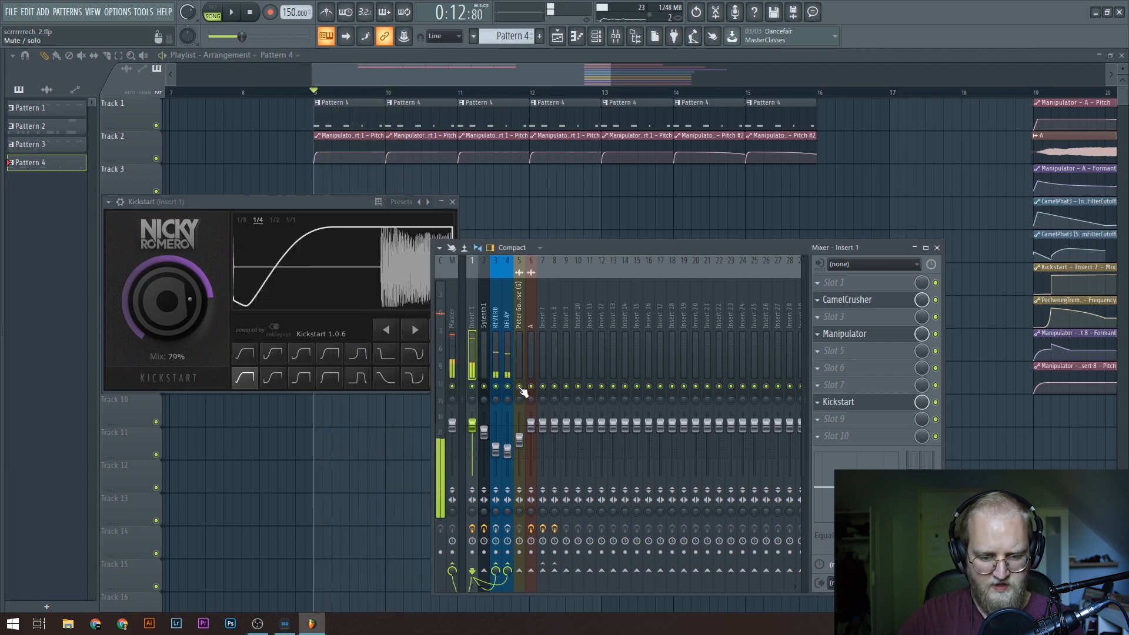
Step: Enable the effect slots on the REVERB and DELAY mixer tracks and audition the screech with both sends
{"action": "left_click", "coordinate": [497, 347]}
{"action": "left_click", "coordinate": [507, 350]}
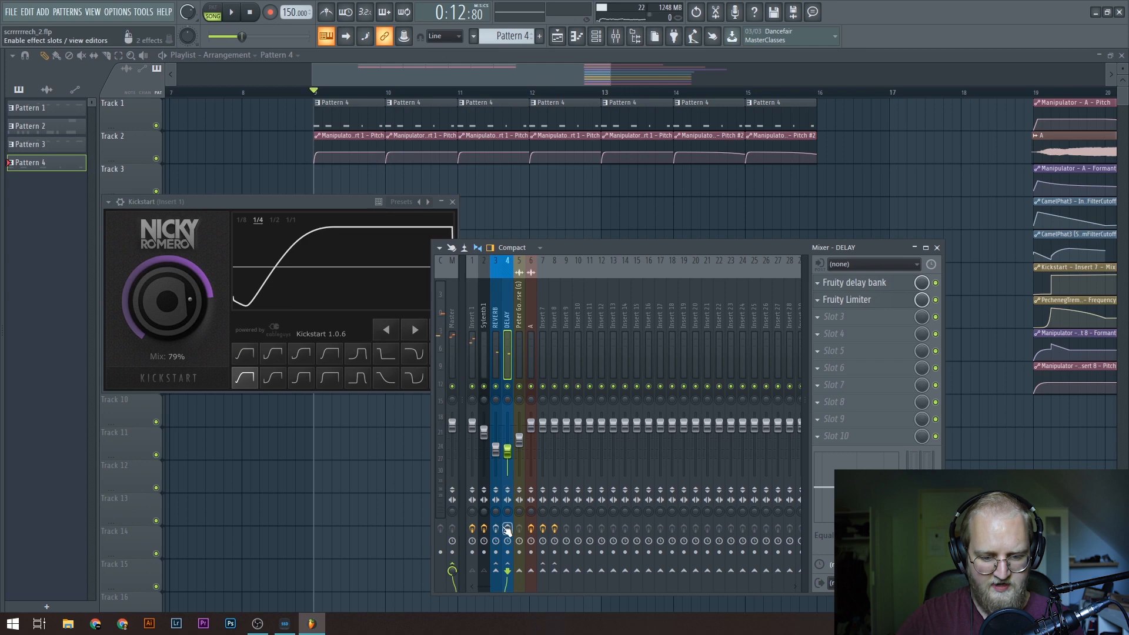
{"action": "key", "text": "space"}
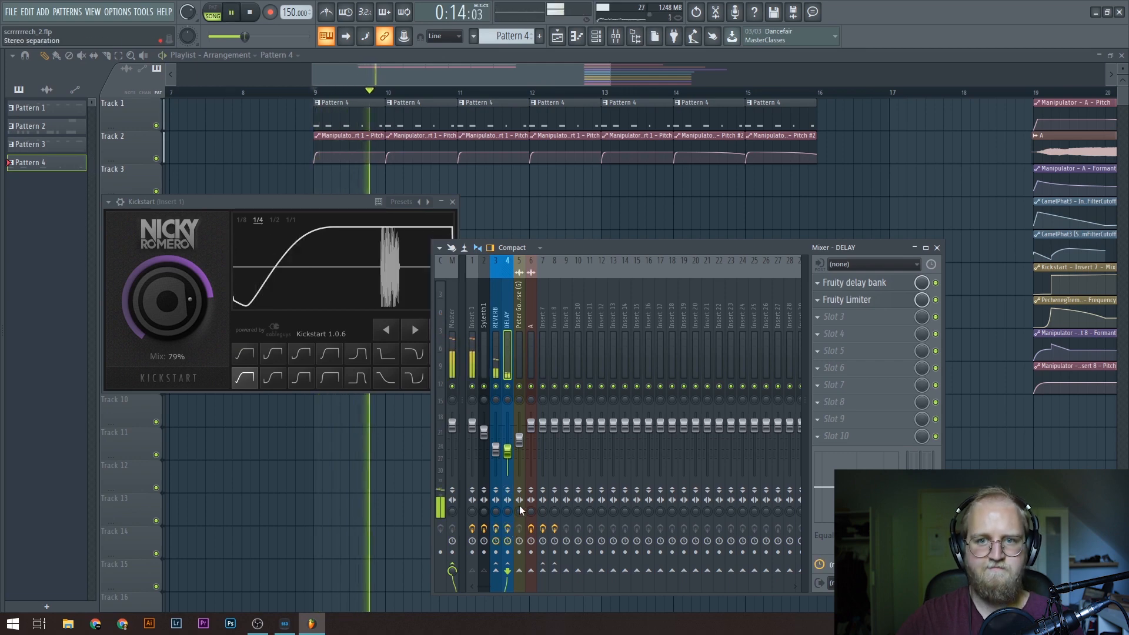
{"action": "key", "text": "space"}
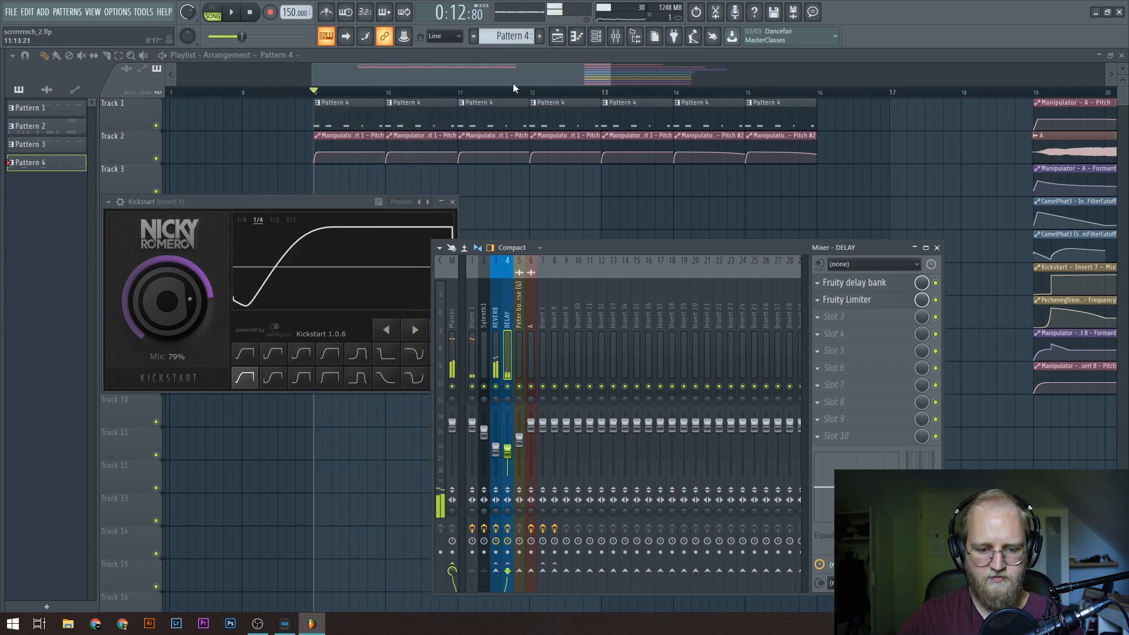
Step: Go to the clips from bar 19 onward and audition the unprocessed A #2 sample
{"action": "left_click_drag", "start_coordinate": [511, 80], "coordinate": [737, 67]}
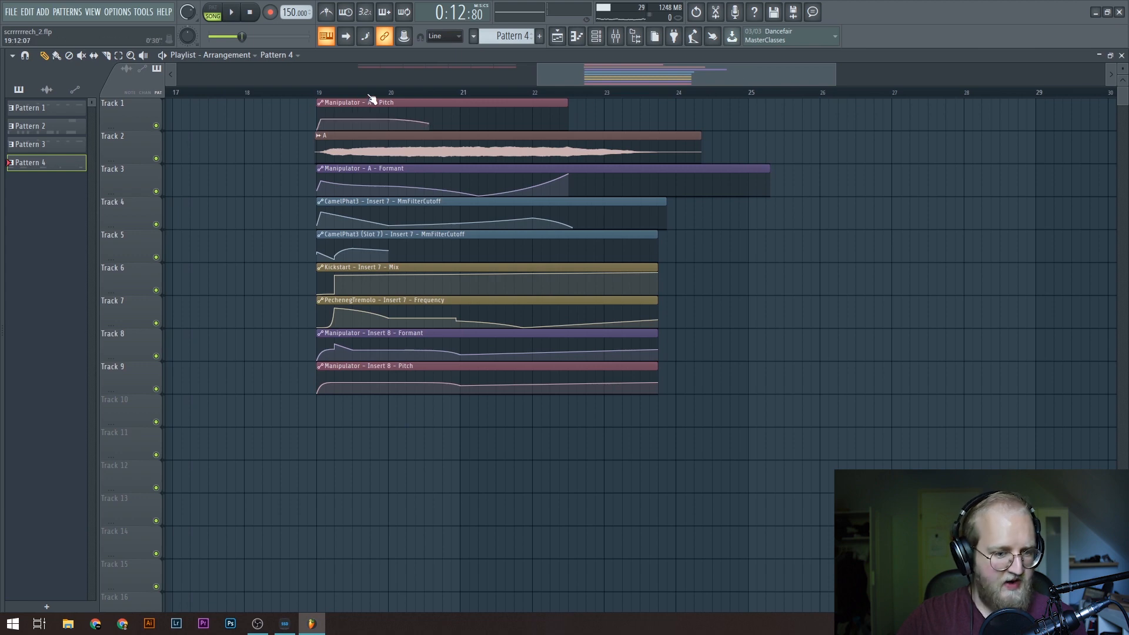
{"action": "scroll", "coordinate": [371, 99], "scroll_direction": "up", "scroll_amount": 3}
{"action": "scroll", "coordinate": [371, 97], "scroll_direction": "down", "scroll_amount": 2}
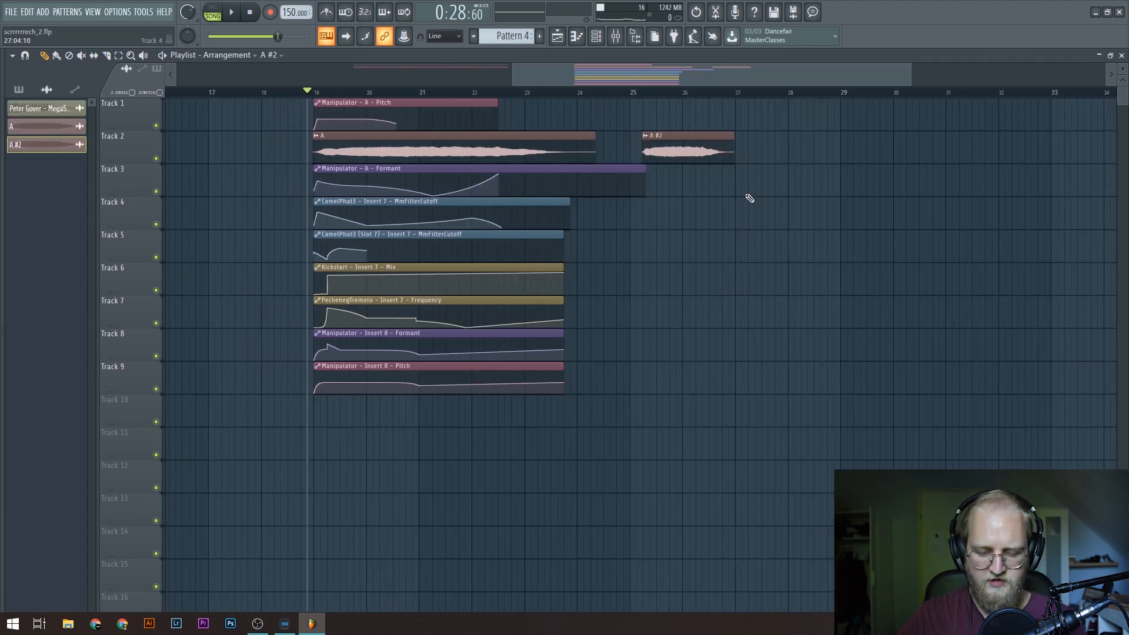
{"action": "double_click", "coordinate": [713, 151]}
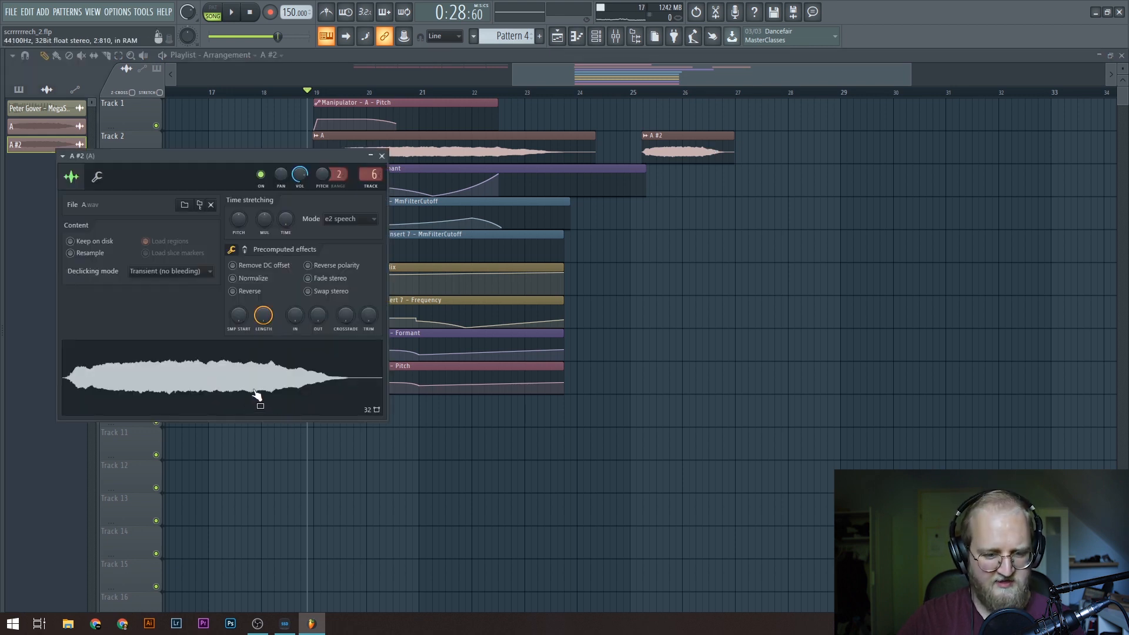
{"action": "left_click", "coordinate": [224, 384]}
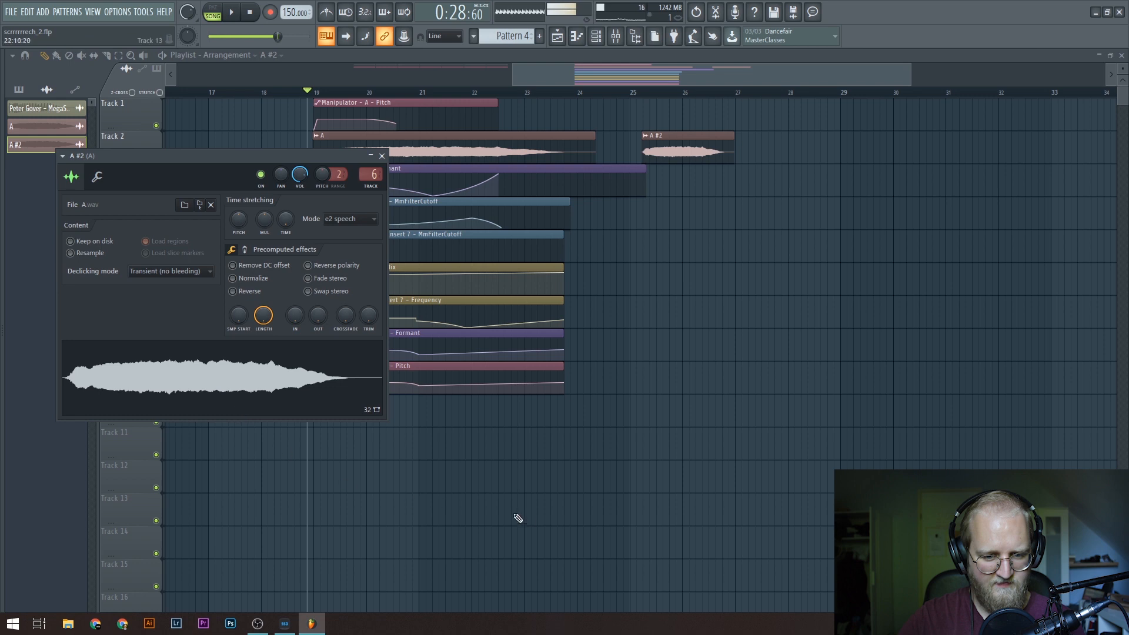
{"action": "key", "text": "Escape"}
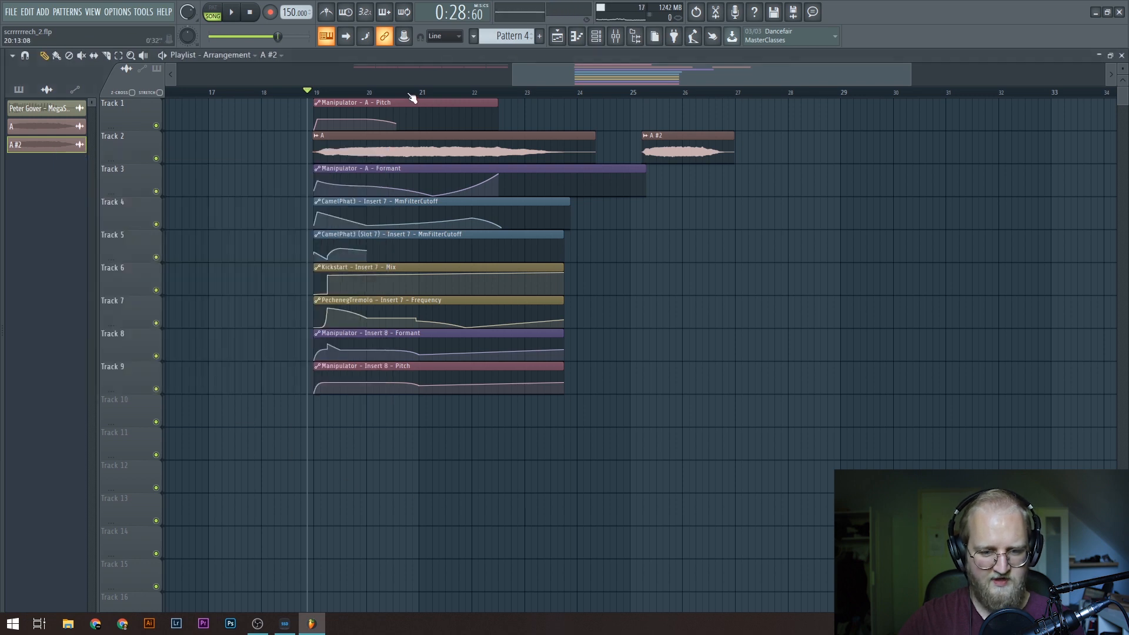
Step: Open the stretched audio clip A on Track 2 and audition its pitch and time-stretched sound
{"action": "scroll", "coordinate": [420, 145], "scroll_direction": "up", "scroll_amount": 2}
{"action": "double_click", "coordinate": [420, 145]}
{"action": "left_click", "coordinate": [231, 313]}
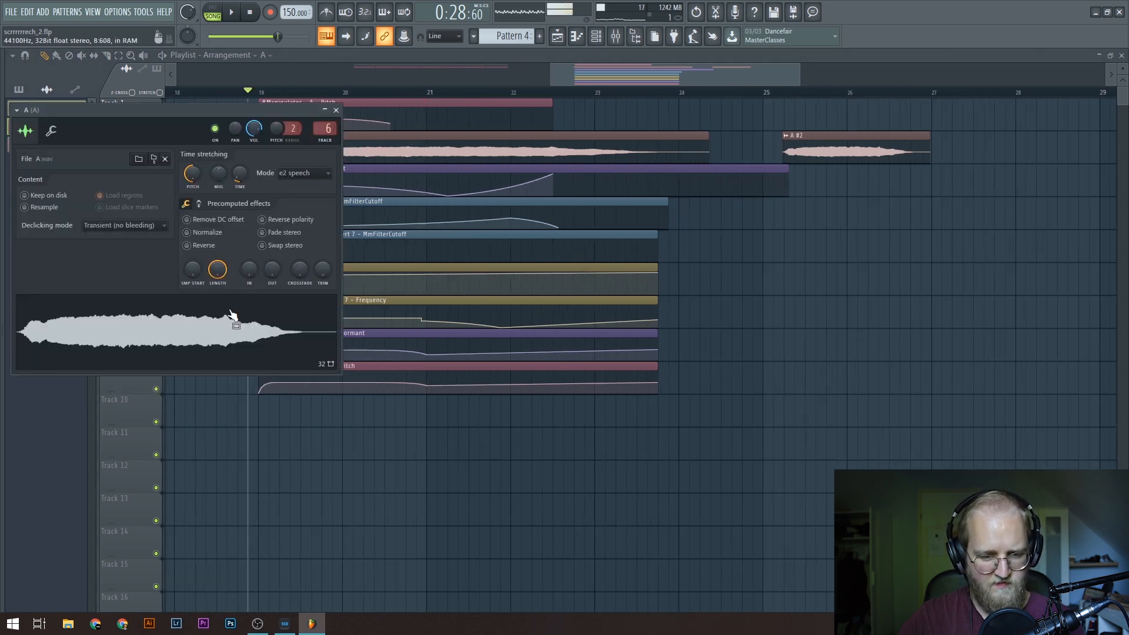
{"action": "key", "text": "Escape"}
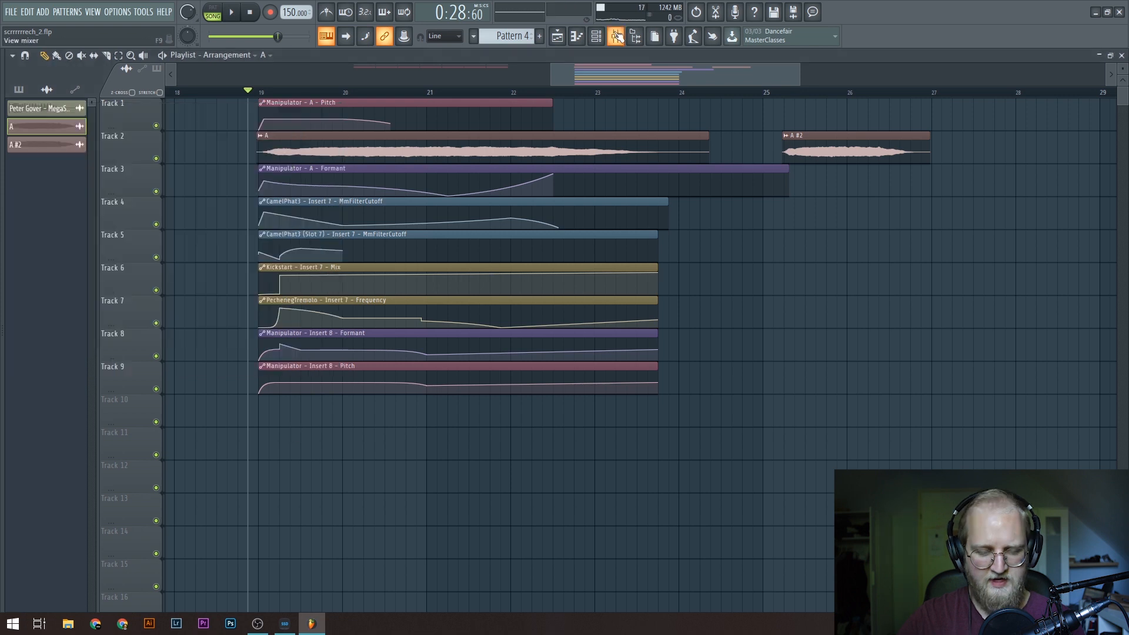
Step: Enable effects on mixer track A, bypass its slots, and audition the clip with only the first Fruity WaveShaper active
{"action": "left_click", "coordinate": [616, 36]}
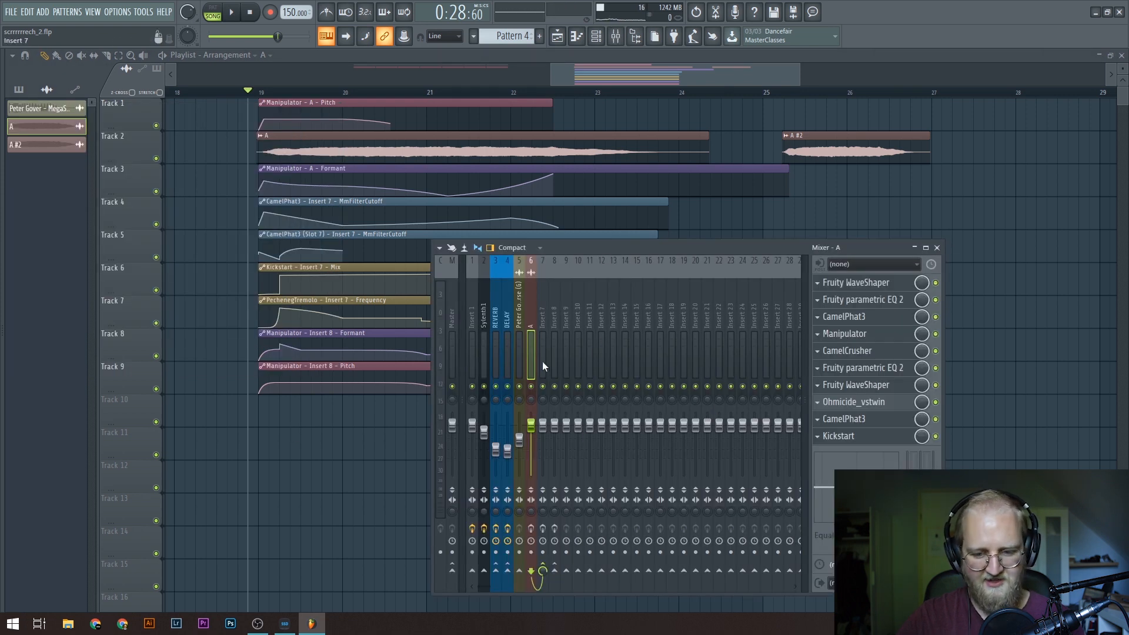
{"action": "left_click", "coordinate": [532, 529]}
{"action": "key", "text": "space"}
{"action": "left_click_drag", "start_coordinate": [936, 436], "coordinate": [935, 287]}
{"action": "key", "text": "space"}
{"action": "key", "text": "space"}
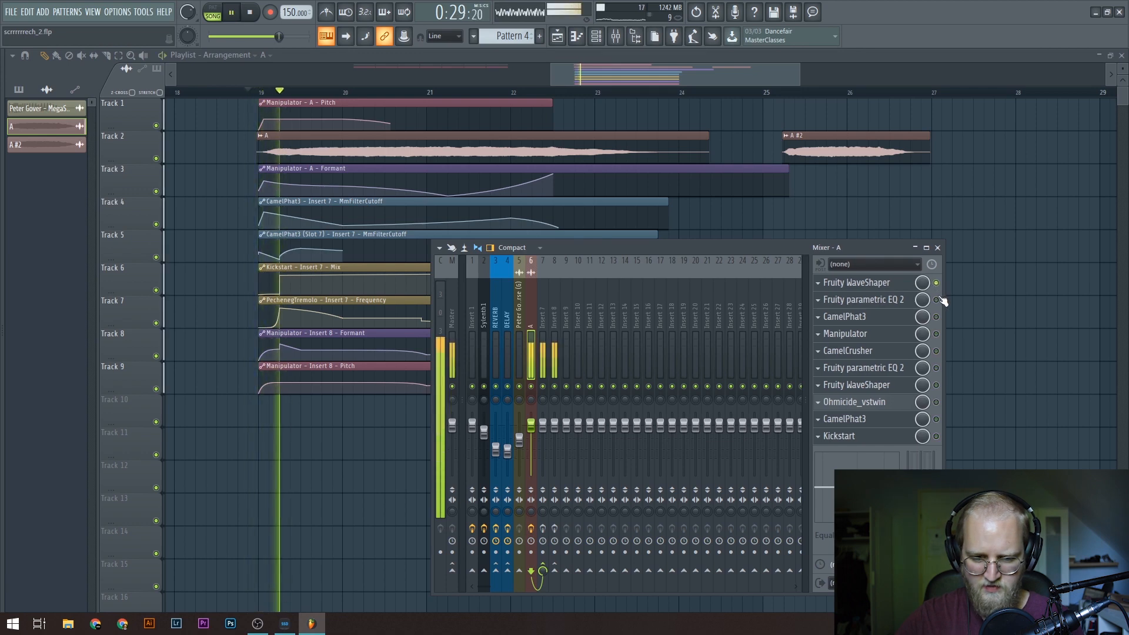
Step: Re-enable Fruity parametric EQ 2, CamelPhat3, Manipulator and CamelCrusher in order on mixer track A, replaying the clip between stages
{"action": "key", "text": "space"}
{"action": "key", "text": "space"}
{"action": "left_click_drag", "start_coordinate": [937, 300], "coordinate": [938, 333]}
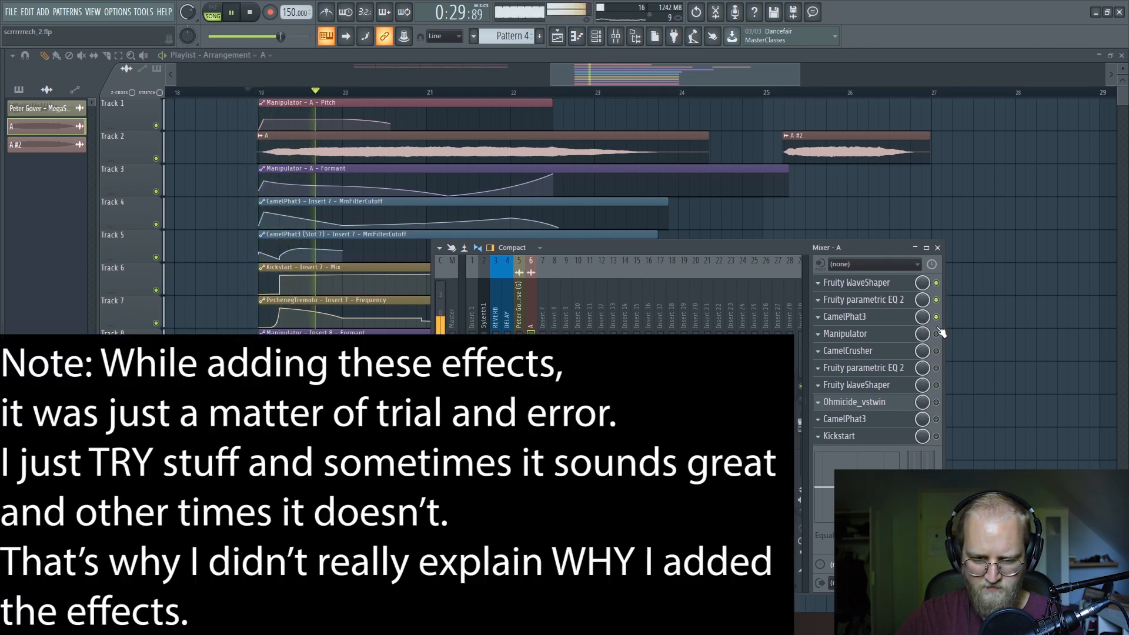
{"action": "key", "text": "space"}
{"action": "key", "text": "space"}
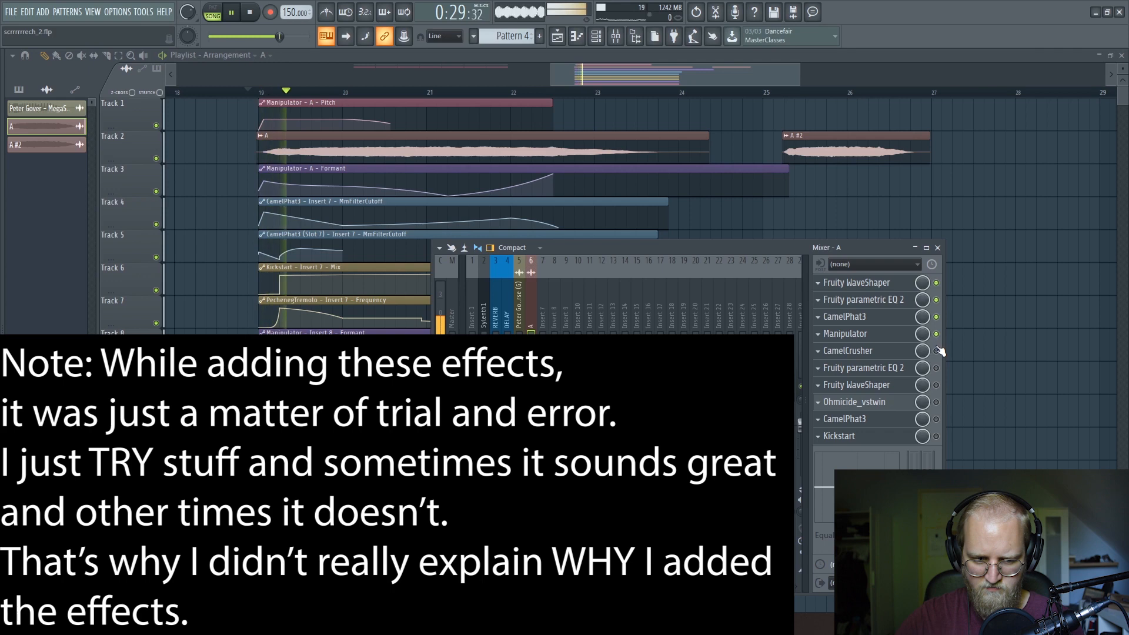
{"action": "key", "text": "space"}
{"action": "key", "text": "space"}
{"action": "left_click", "coordinate": [936, 351]}
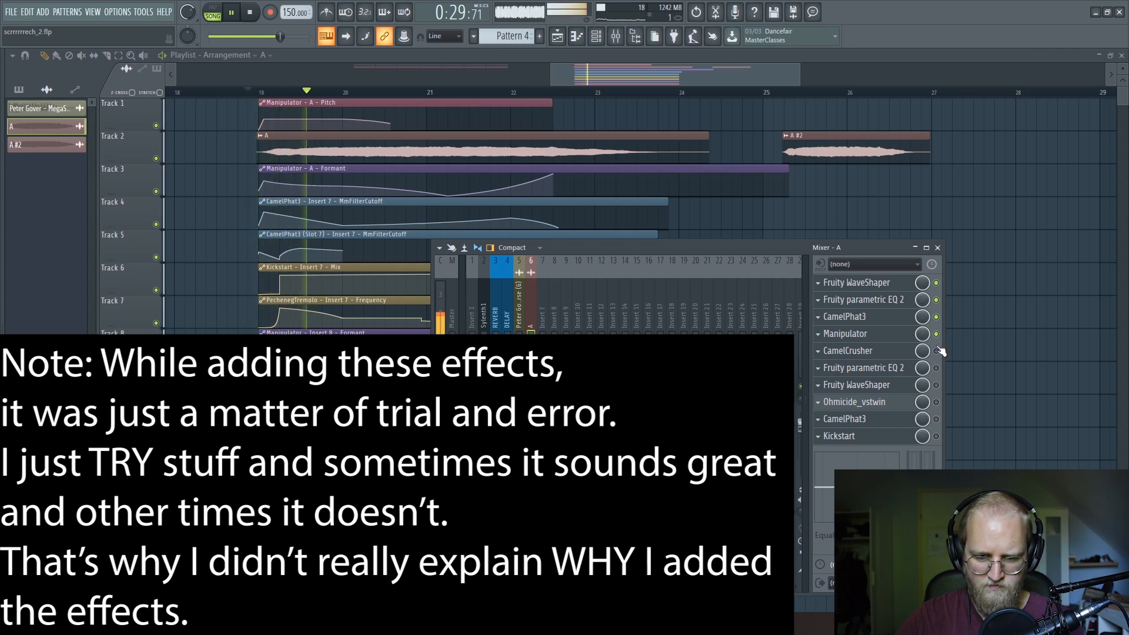
Step: Re-enable the second Fruity parametric EQ 2, the second Fruity WaveShaper and Ohmicide on mixer track A, replaying after each stage
{"action": "key", "text": "space"}
{"action": "key", "text": "space"}
{"action": "left_click_drag", "start_coordinate": [937, 369], "coordinate": [937, 387]}
{"action": "key", "text": "space"}
{"action": "key", "text": "space"}
{"action": "left_click", "coordinate": [936, 402]}
{"action": "key", "text": "space"}
{"action": "key", "text": "space"}
Step: Re-enable the second CamelPhat3 and Kickstart on mixer track A, replaying the clip after each one
{"action": "left_click", "coordinate": [936, 419]}
{"action": "key", "text": "space"}
{"action": "key", "text": "space"}
{"action": "left_click", "coordinate": [936, 436]}
{"action": "key", "text": "space"}
{"action": "key", "text": "space"}
Step: Enable the effect slots on Insert 7 and then Insert 8, auditioning the clip after each addition
{"action": "key", "text": "Right"}
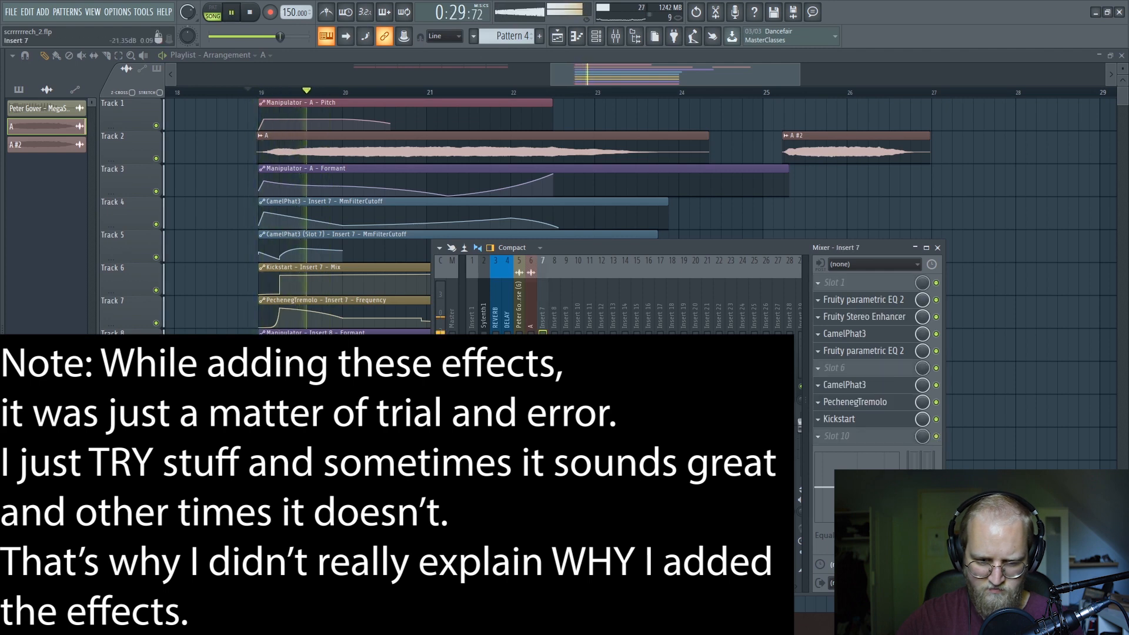
{"action": "key", "text": "space"}
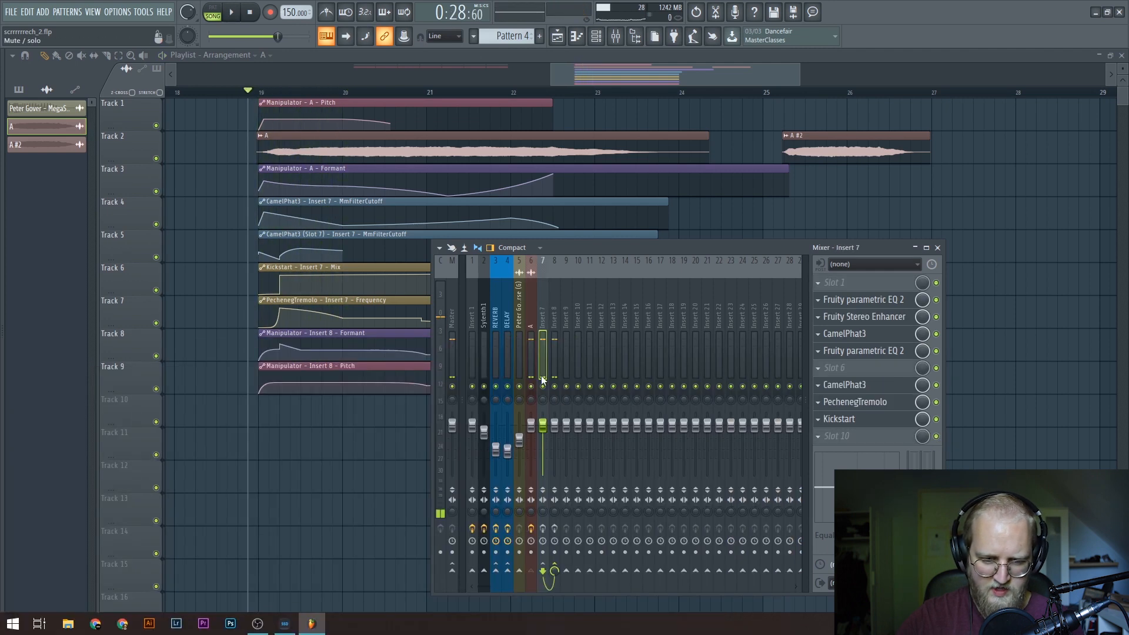
{"action": "key", "text": "Left"}
{"action": "left_click", "coordinate": [542, 354]}
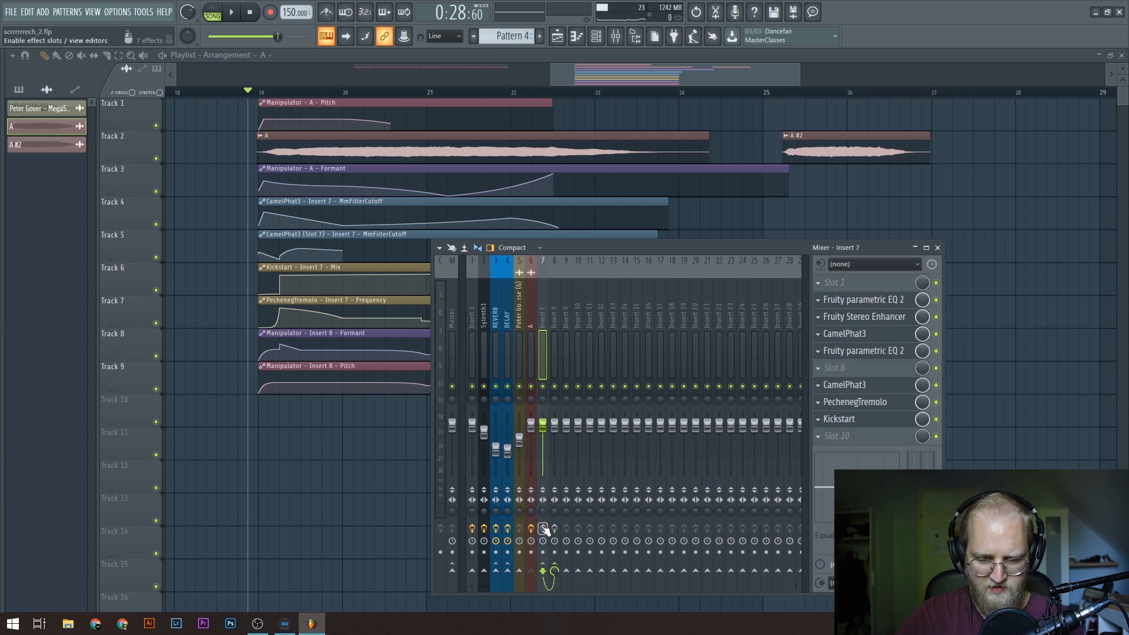
{"action": "key", "text": "space"}
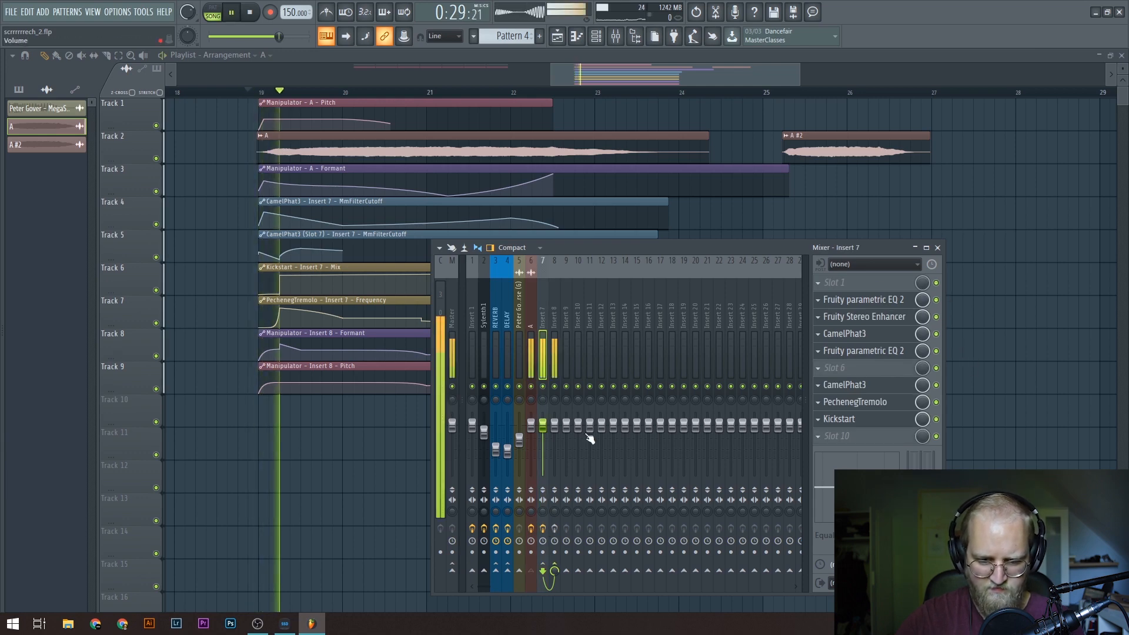
{"action": "key", "text": "space"}
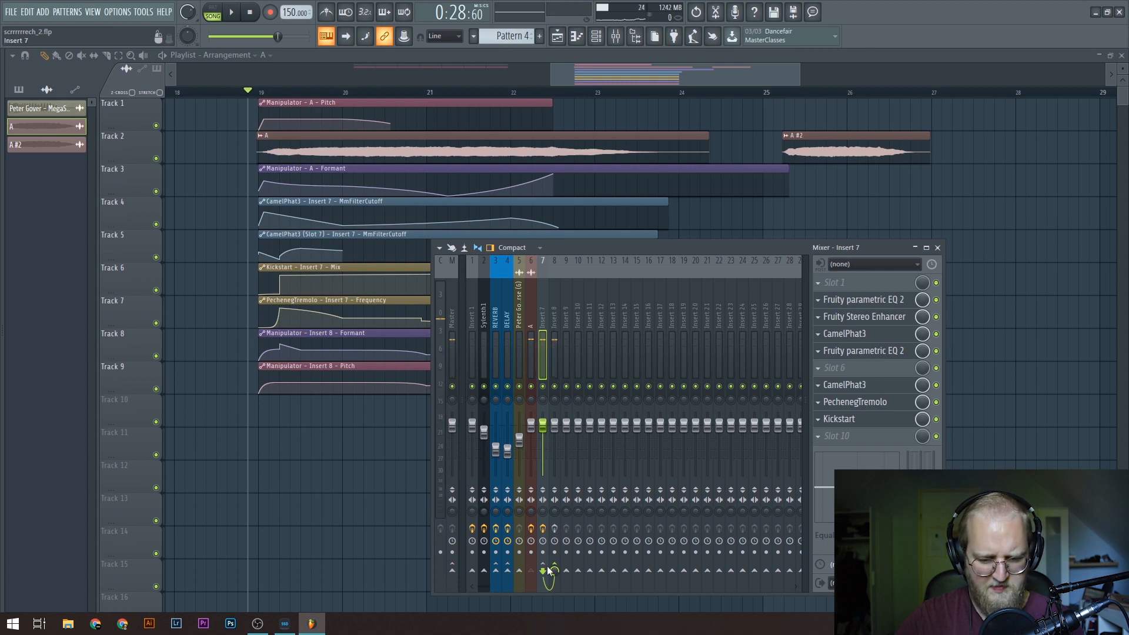
{"action": "key", "text": "space"}
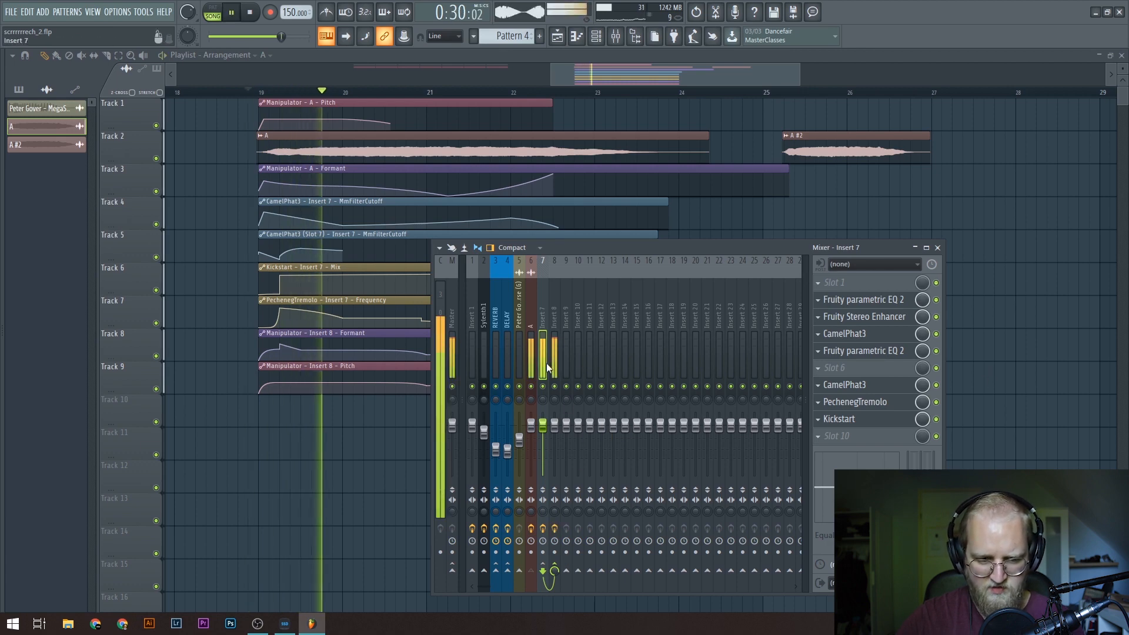
{"action": "key", "text": "space"}
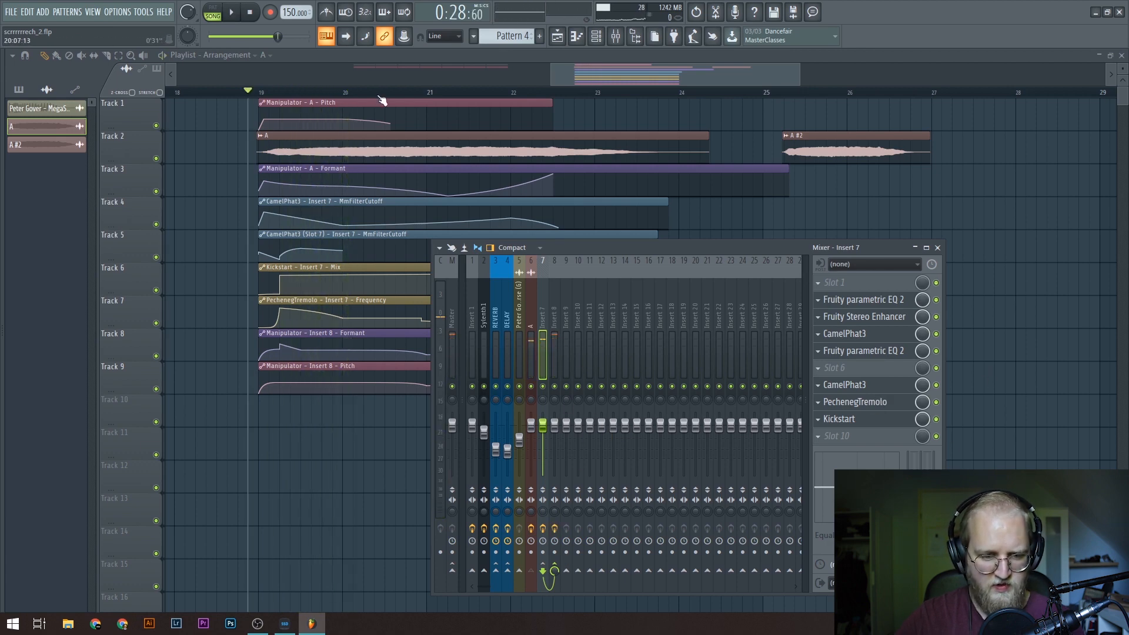
Step: Play clip A with the mixer closed and examine how its pitch, formant and filter automation clips line up with the sound
{"action": "scroll", "coordinate": [308, 97], "scroll_direction": "up", "scroll_amount": 3}
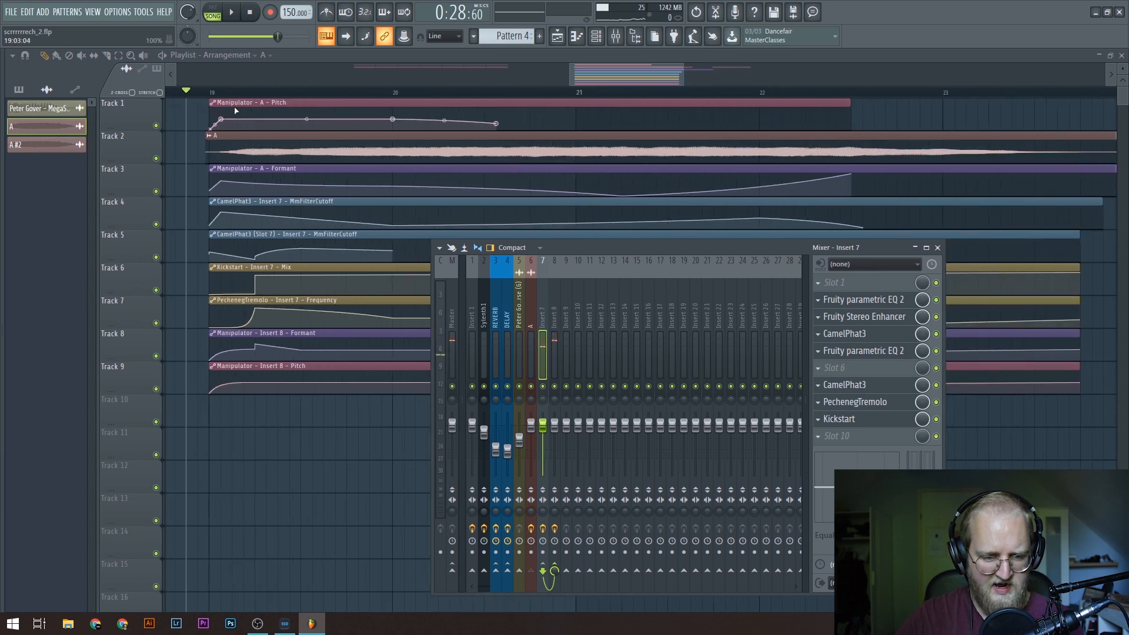
{"action": "key", "text": "F9"}
{"action": "key", "text": "space"}
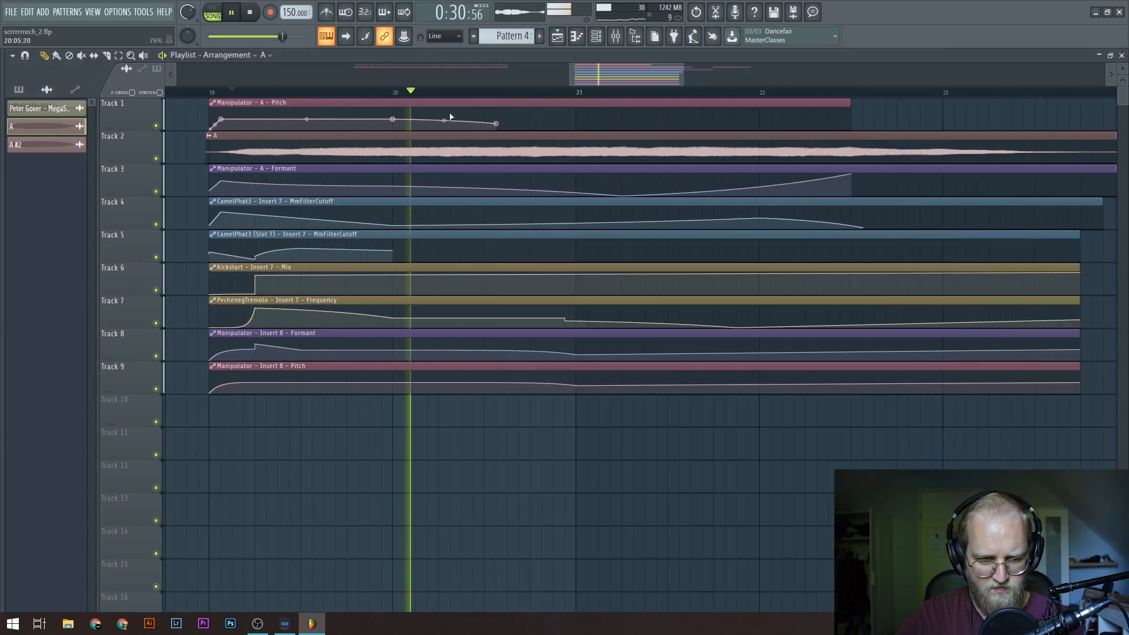
{"action": "key", "text": "space"}
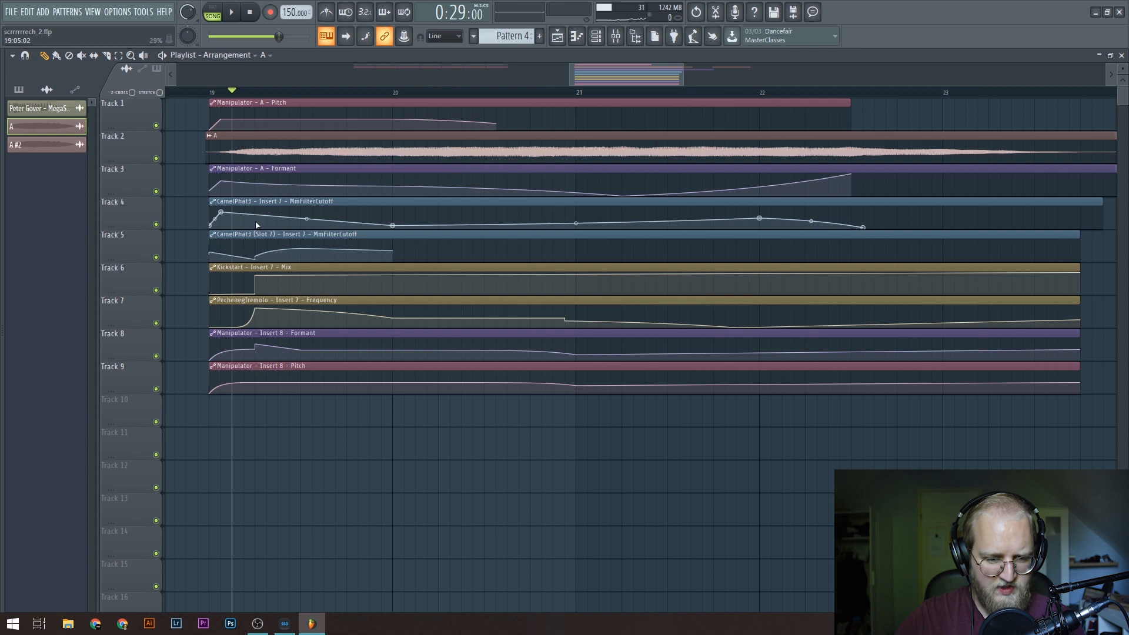
Step: Open PechenegTremolo on Insert 7 and play the clip to examine how its frequency is automated
{"action": "left_click", "coordinate": [616, 36]}
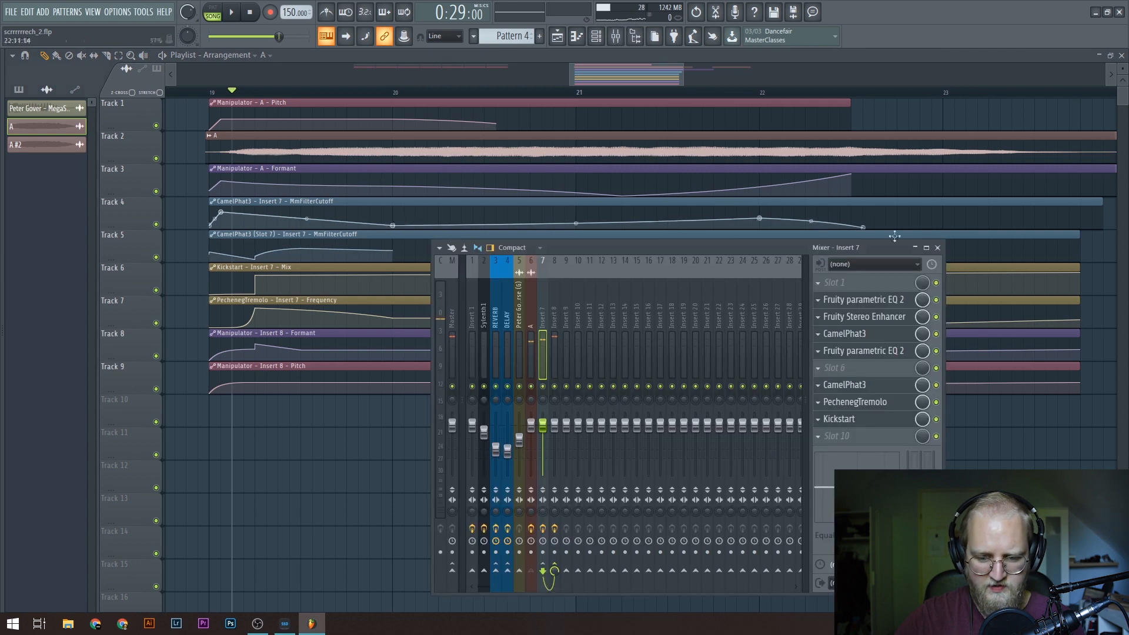
{"action": "left_click", "coordinate": [855, 402]}
{"action": "key", "text": "space"}
{"action": "left_click_drag", "start_coordinate": [203, 358], "coordinate": [199, 406]}
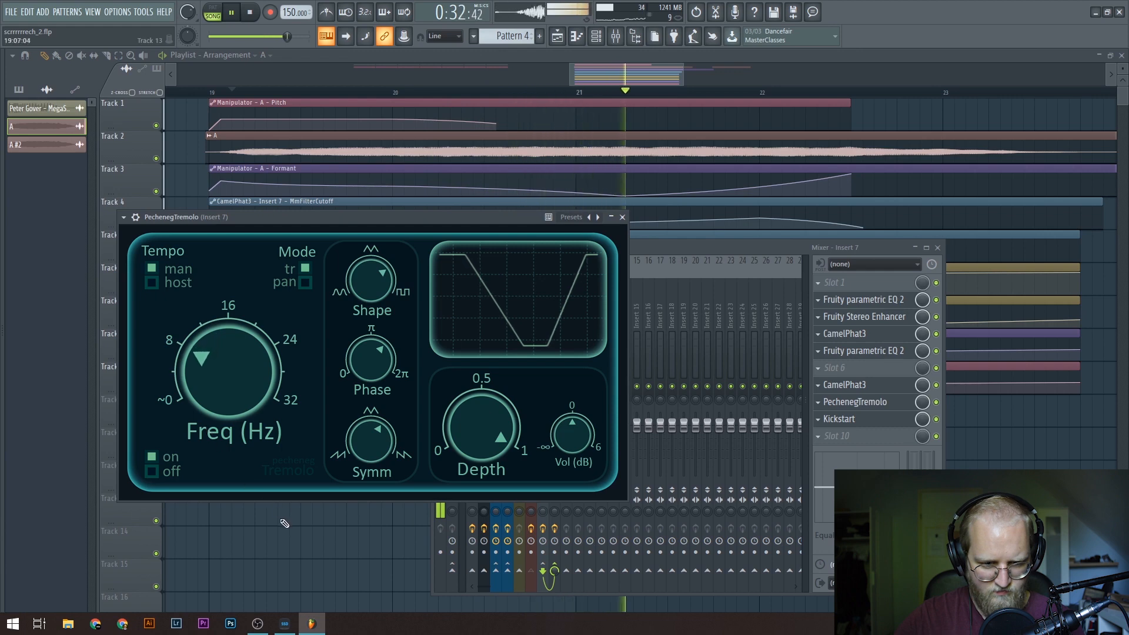
{"action": "left_click", "coordinate": [663, 248]}
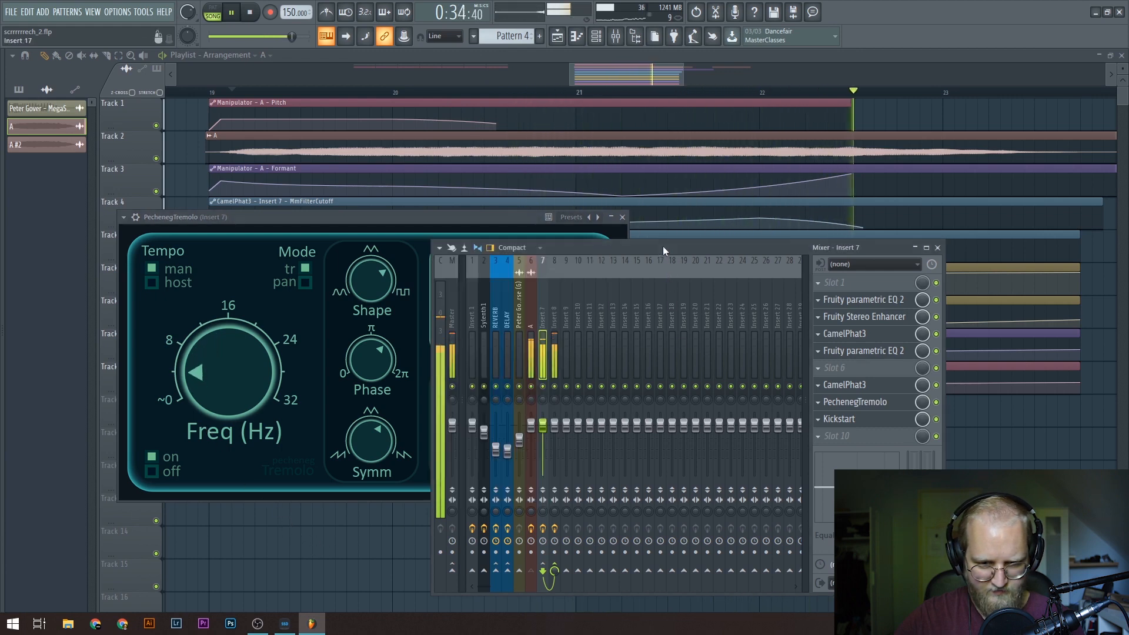
{"action": "key", "text": "space"}
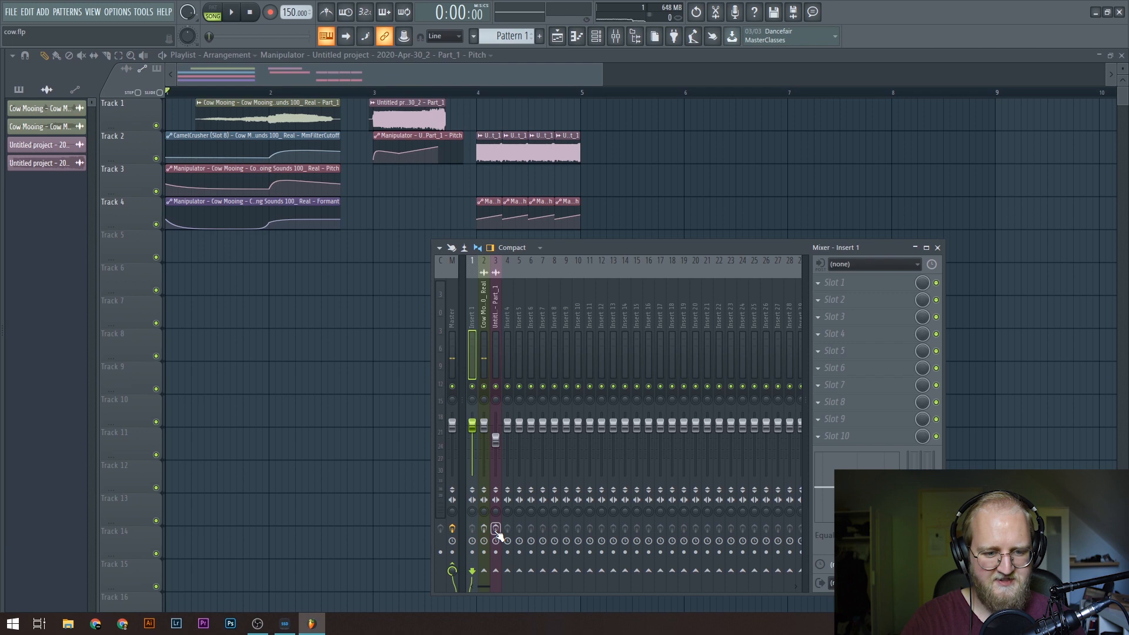
Step: Audition the cow mooing clip in cow.flp, then bypass the effects on its mixer track from Fruity WaveShaper through slot 10
{"action": "key", "text": "space"}
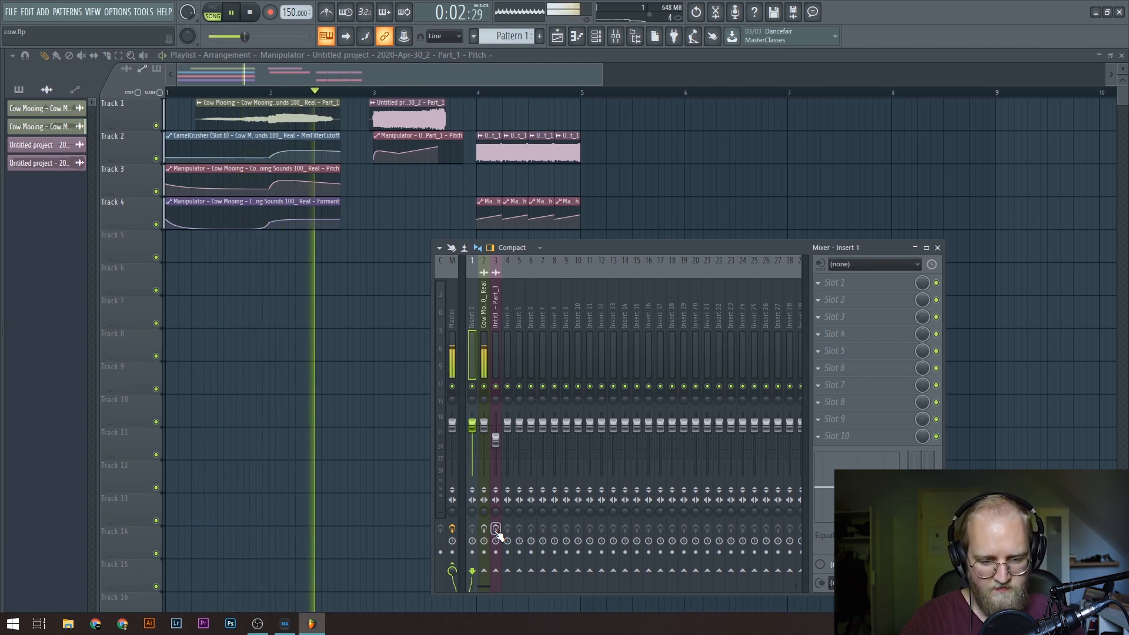
{"action": "key", "text": "space"}
{"action": "left_click", "coordinate": [484, 365]}
{"action": "key", "text": "space"}
{"action": "left_click_drag", "start_coordinate": [936, 436], "coordinate": [937, 316]}
Step: Re-enable Fruity WaveShaper and the first CamelCrusher on the cow mooing track, replaying the clip after each one
{"action": "left_click", "coordinate": [937, 317]}
{"action": "key", "text": "space"}
{"action": "key", "text": "space"}
{"action": "left_click", "coordinate": [937, 334]}
{"action": "key", "text": "space"}
{"action": "key", "text": "space"}
{"action": "key", "text": "space"}
Step: Re-enable the second Fruity parametric EQ 2 and the second CamelCrusher on the cow mooing track, replaying after each stage
{"action": "left_click", "coordinate": [937, 351]}
{"action": "key", "text": "space"}
{"action": "left_click", "coordinate": [937, 368]}
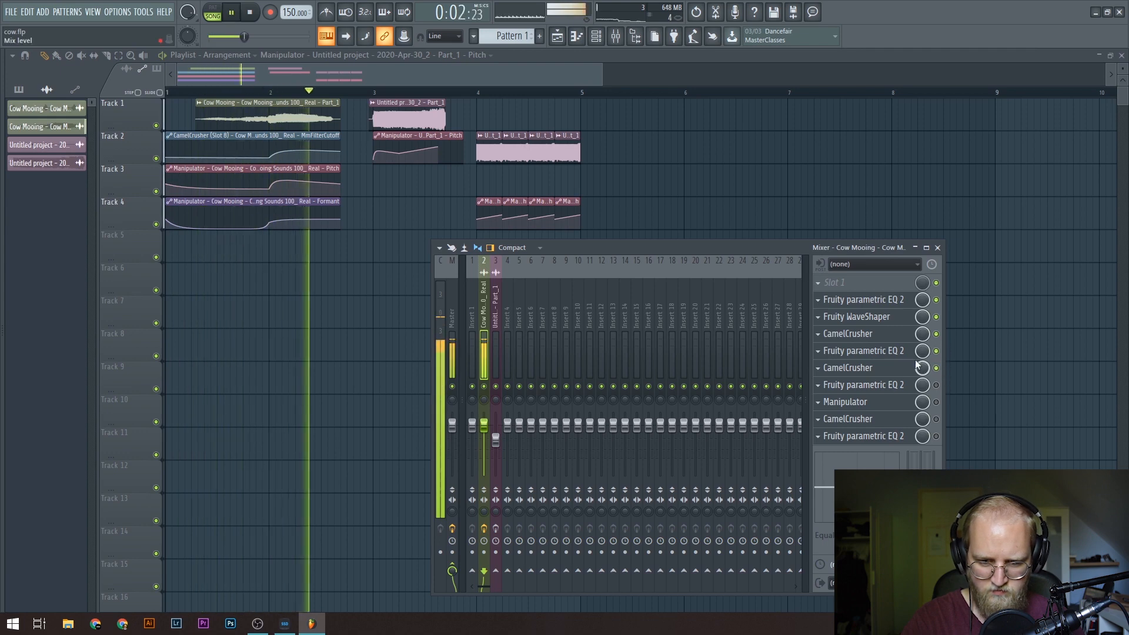
{"action": "key", "text": "space"}
{"action": "key", "text": "space"}
Step: Inspect the slot 5 EQ and the second CamelCrusher, then re-enable and open the slot 7 EQ on the cow mooing track during playback
{"action": "left_click", "coordinate": [901, 357]}
{"action": "left_click", "coordinate": [898, 374]}
{"action": "left_click", "coordinate": [898, 374]}
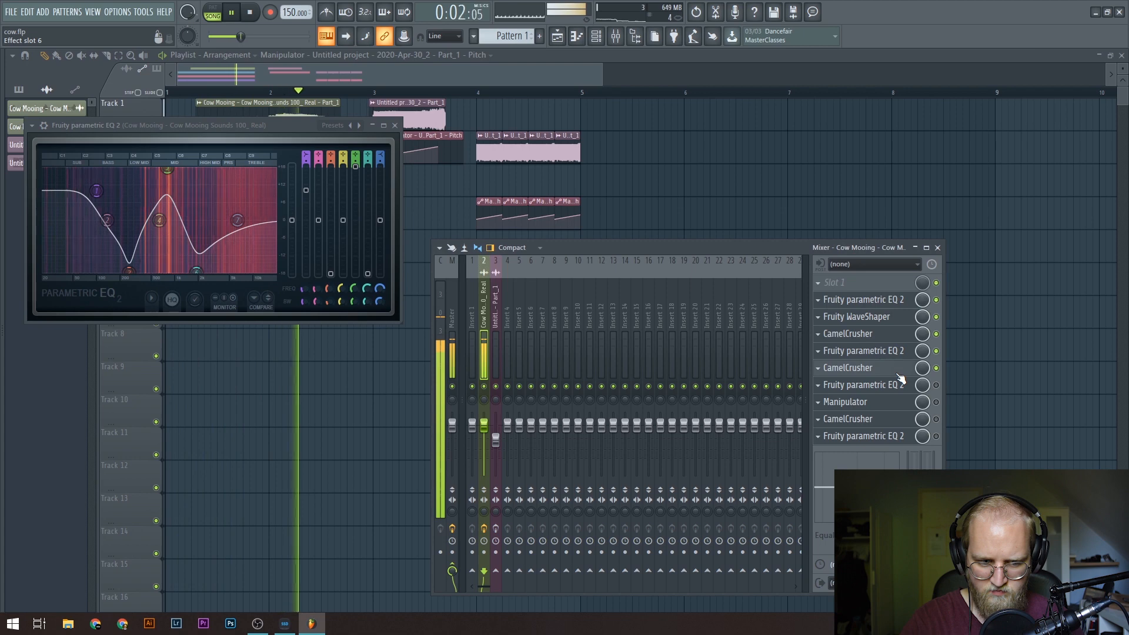
{"action": "key", "text": "space"}
{"action": "left_click", "coordinate": [898, 374]}
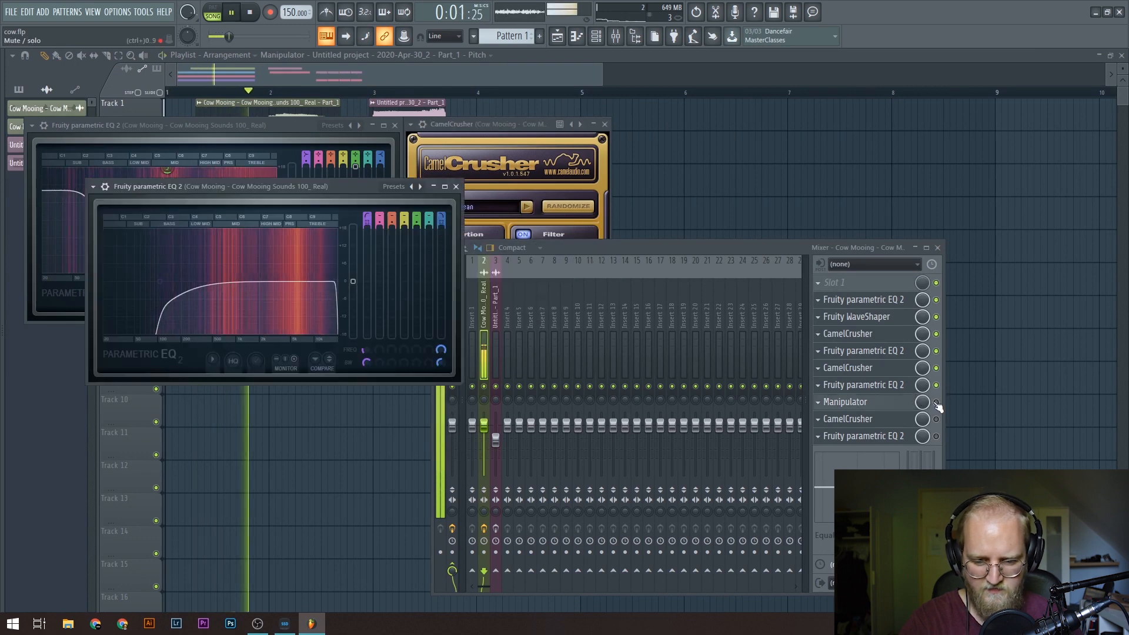
Step: Re-enable Manipulator on the cow mooing track and open it to check its pitch and formant automation during playback
{"action": "left_click", "coordinate": [936, 402]}
{"action": "left_click", "coordinate": [906, 403]}
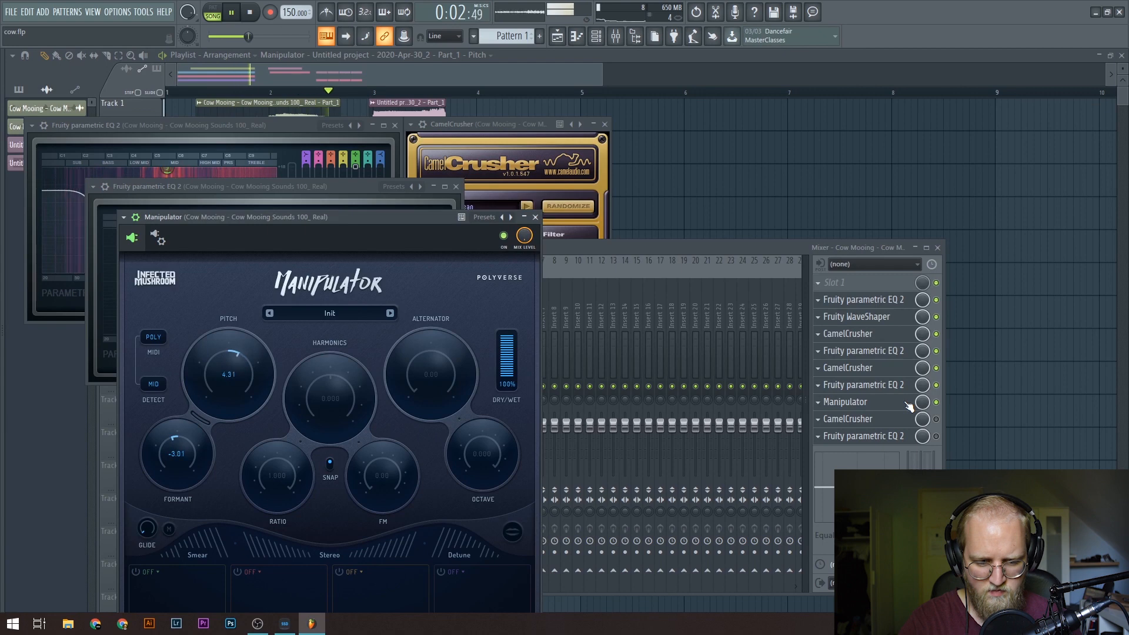
{"action": "key", "text": "space"}
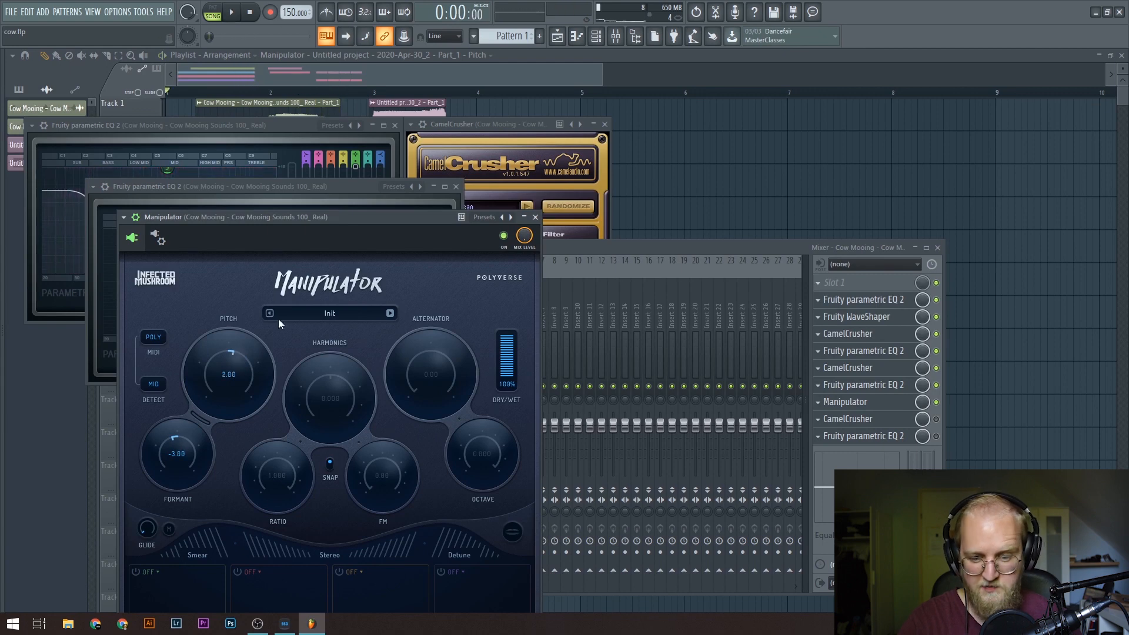
Step: Re-enable the last CamelCrusher and the final Fruity parametric EQ 2 on the cow mooing track and replay the clip
{"action": "left_click", "coordinate": [936, 419]}
{"action": "key", "text": "space"}
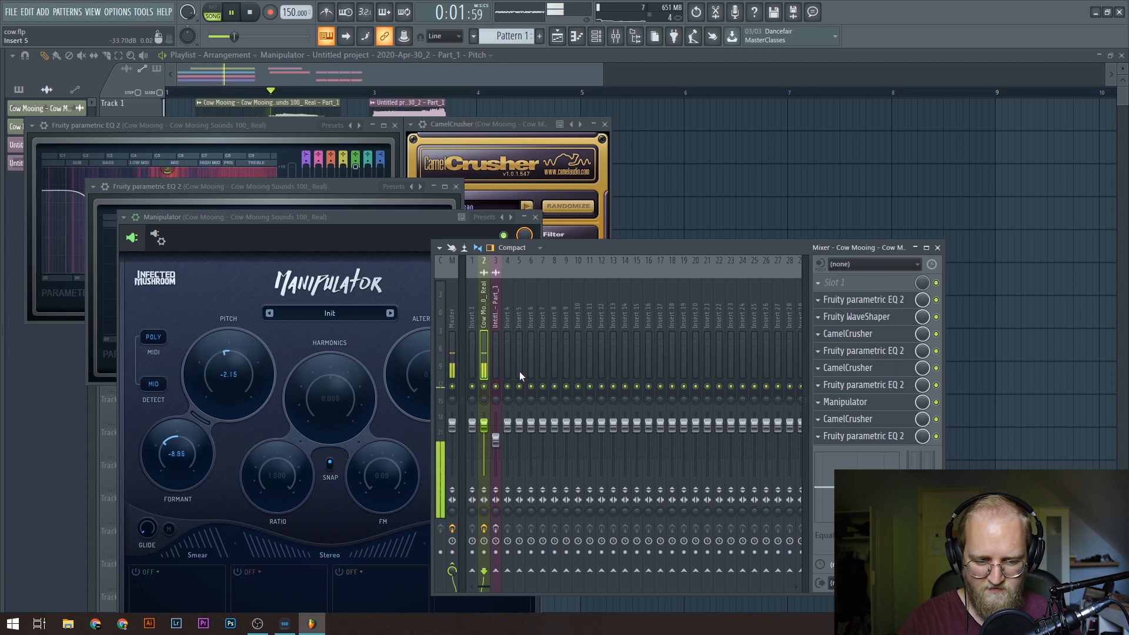
{"action": "key", "text": "space"}
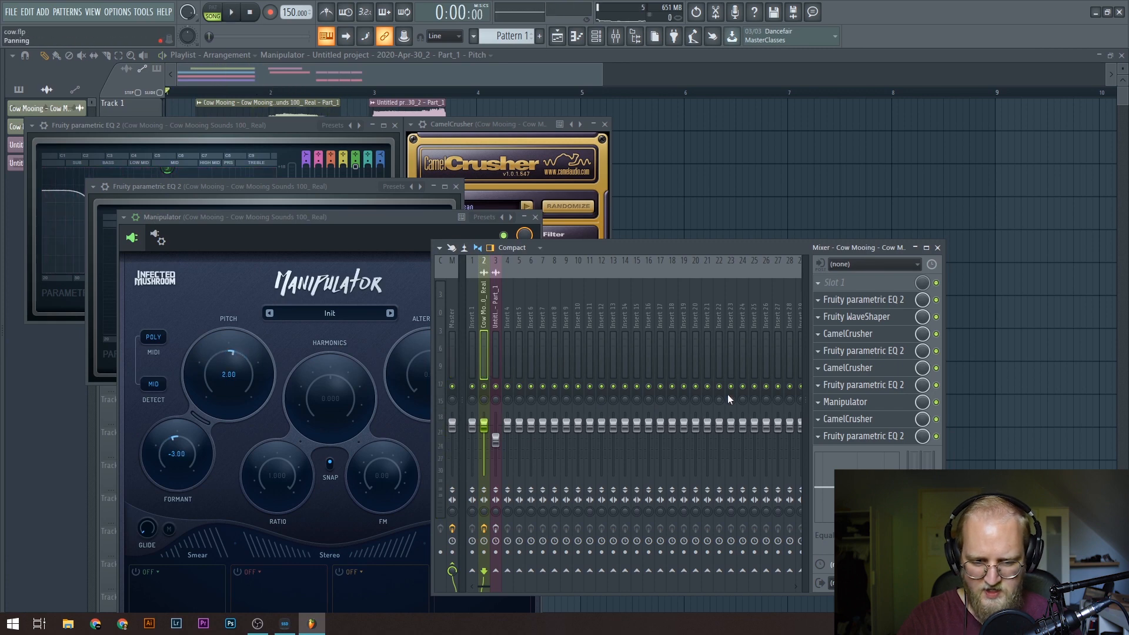
Step: Audition the resampled Untitled project clip, then enable its mixer track's effect slots with only Ohmicide active among the plugins and replay it
{"action": "left_click", "coordinate": [495, 359]}
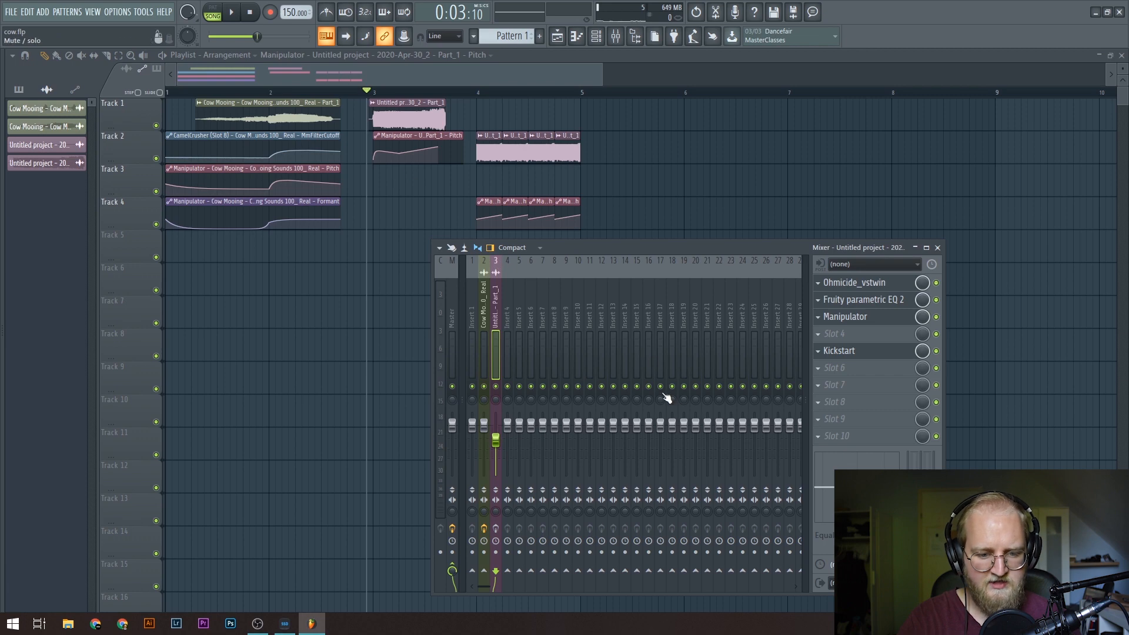
{"action": "key", "text": "space"}
{"action": "key", "text": "space"}
{"action": "left_click", "coordinate": [495, 528]}
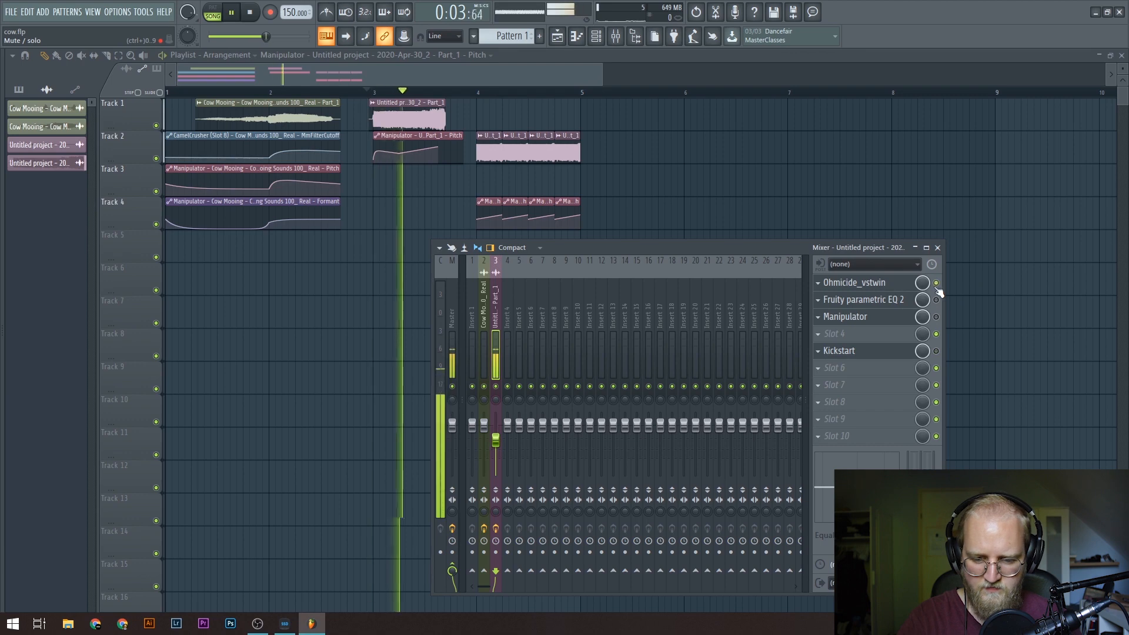
{"action": "key", "text": "space"}
{"action": "key", "text": "space"}
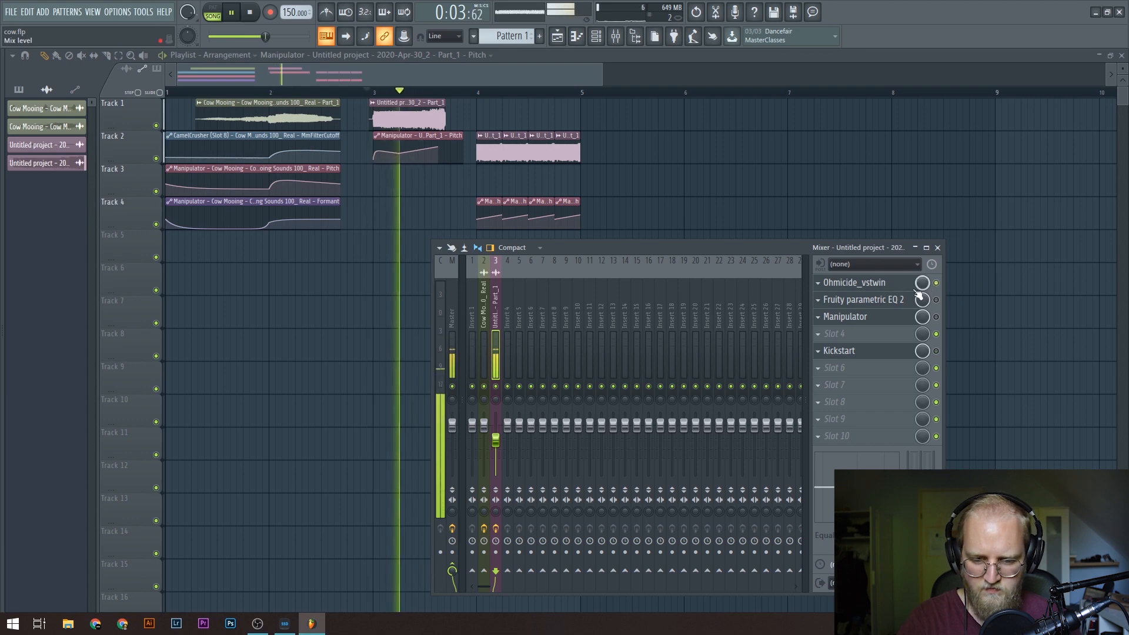
{"action": "key", "text": "space"}
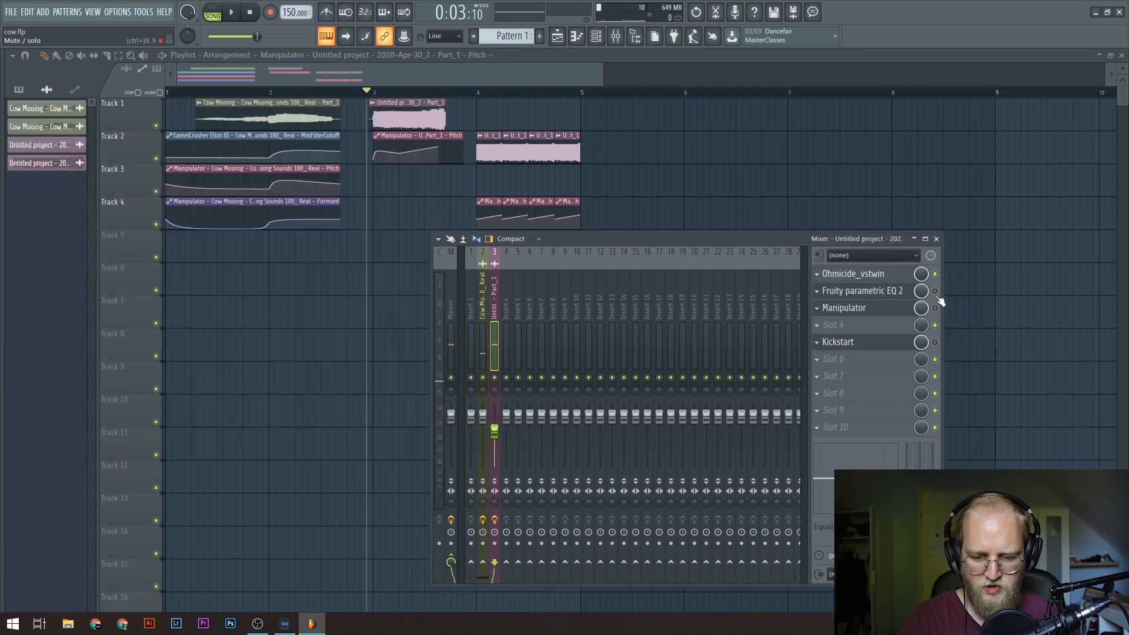
Step: Enable and open Fruity parametric EQ 2 and Manipulator on the resampled track, then play the four repeated clips from bar 4
{"action": "left_click", "coordinate": [898, 291]}
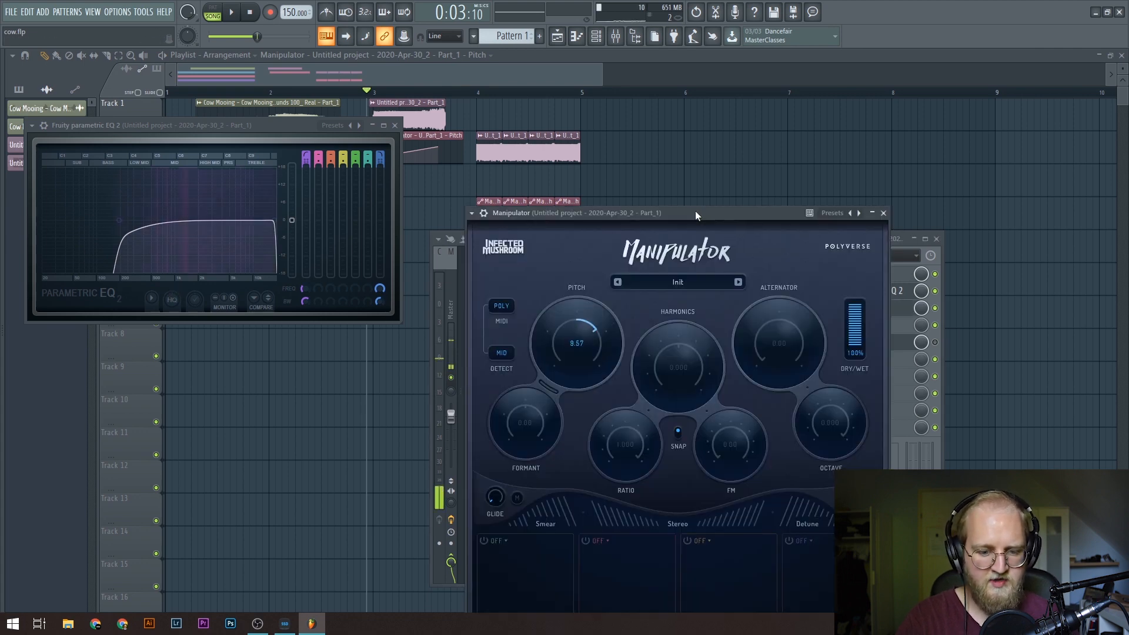
{"action": "key", "text": "space"}
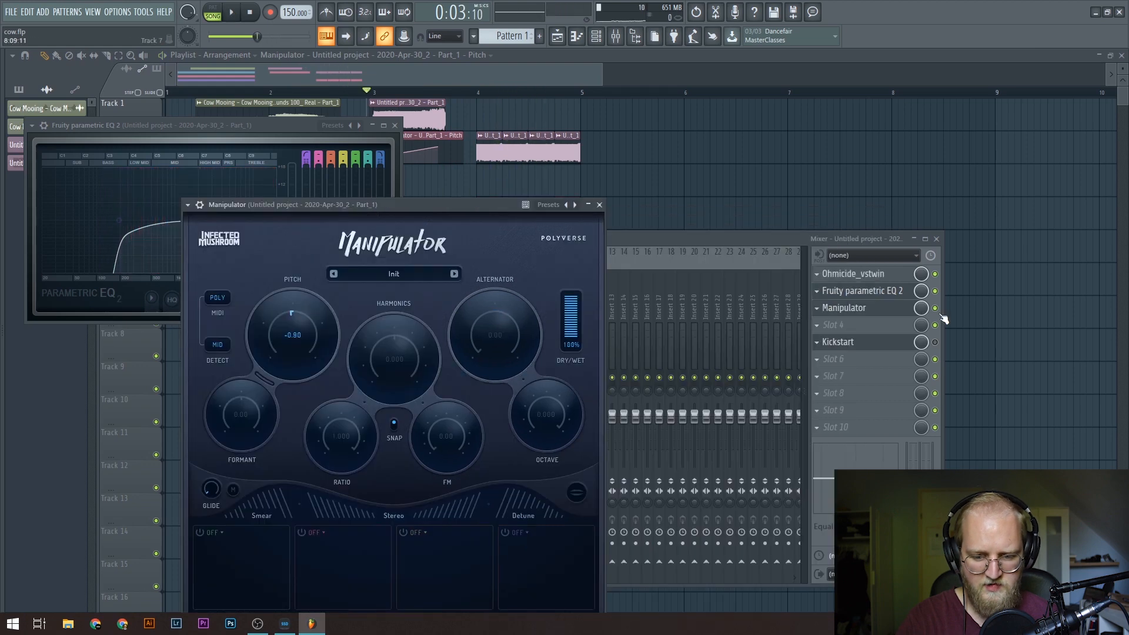
{"action": "left_click", "coordinate": [944, 318]}
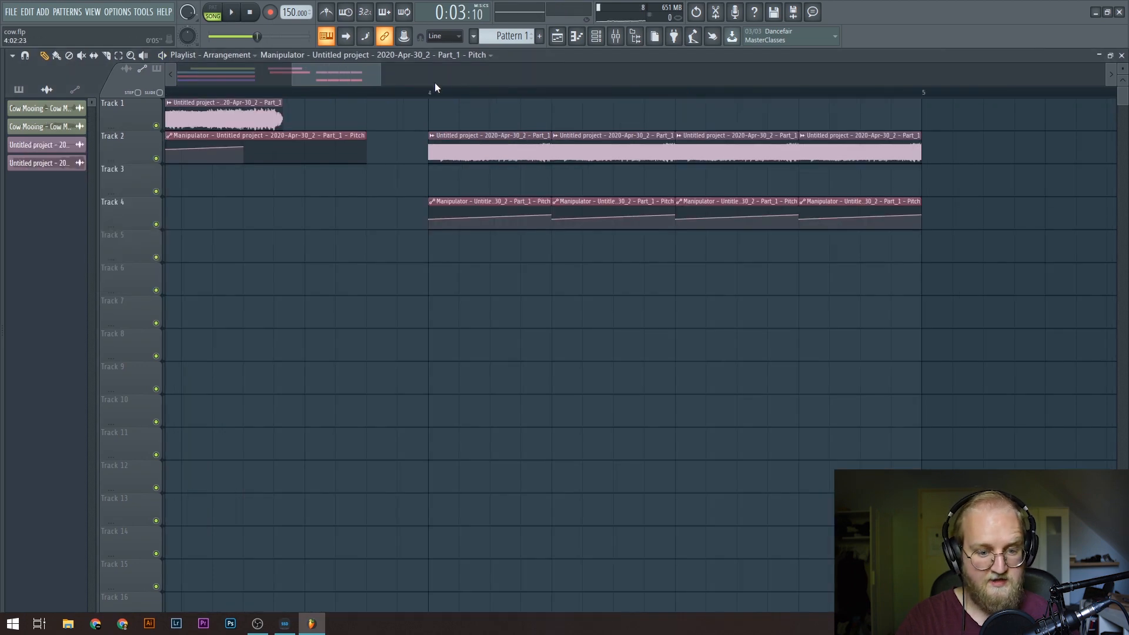
{"action": "key", "text": "space"}
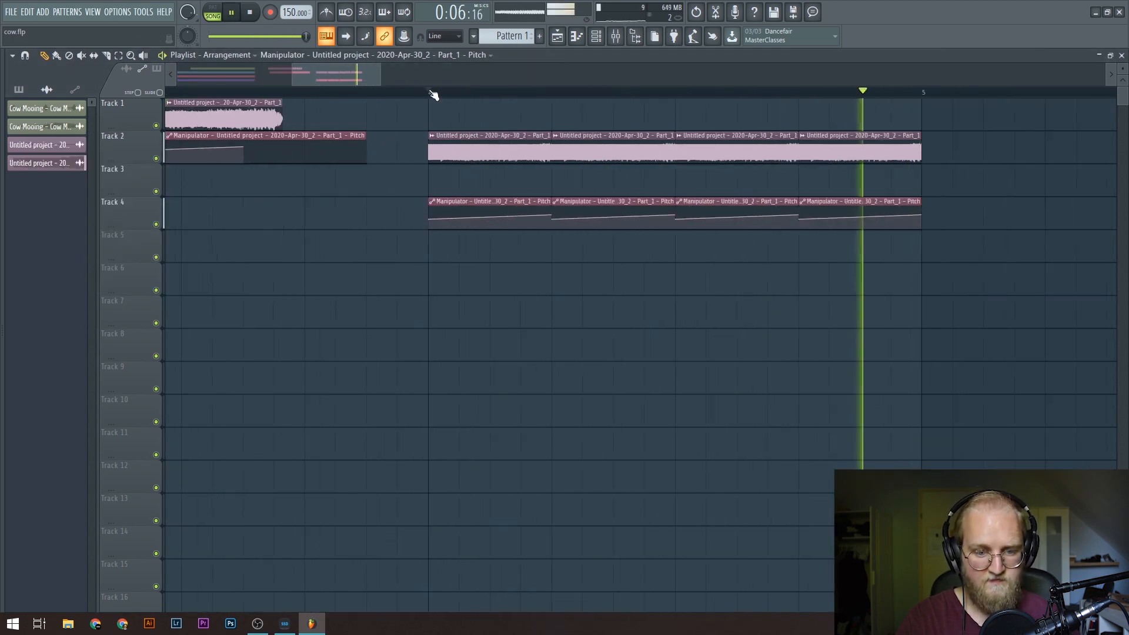